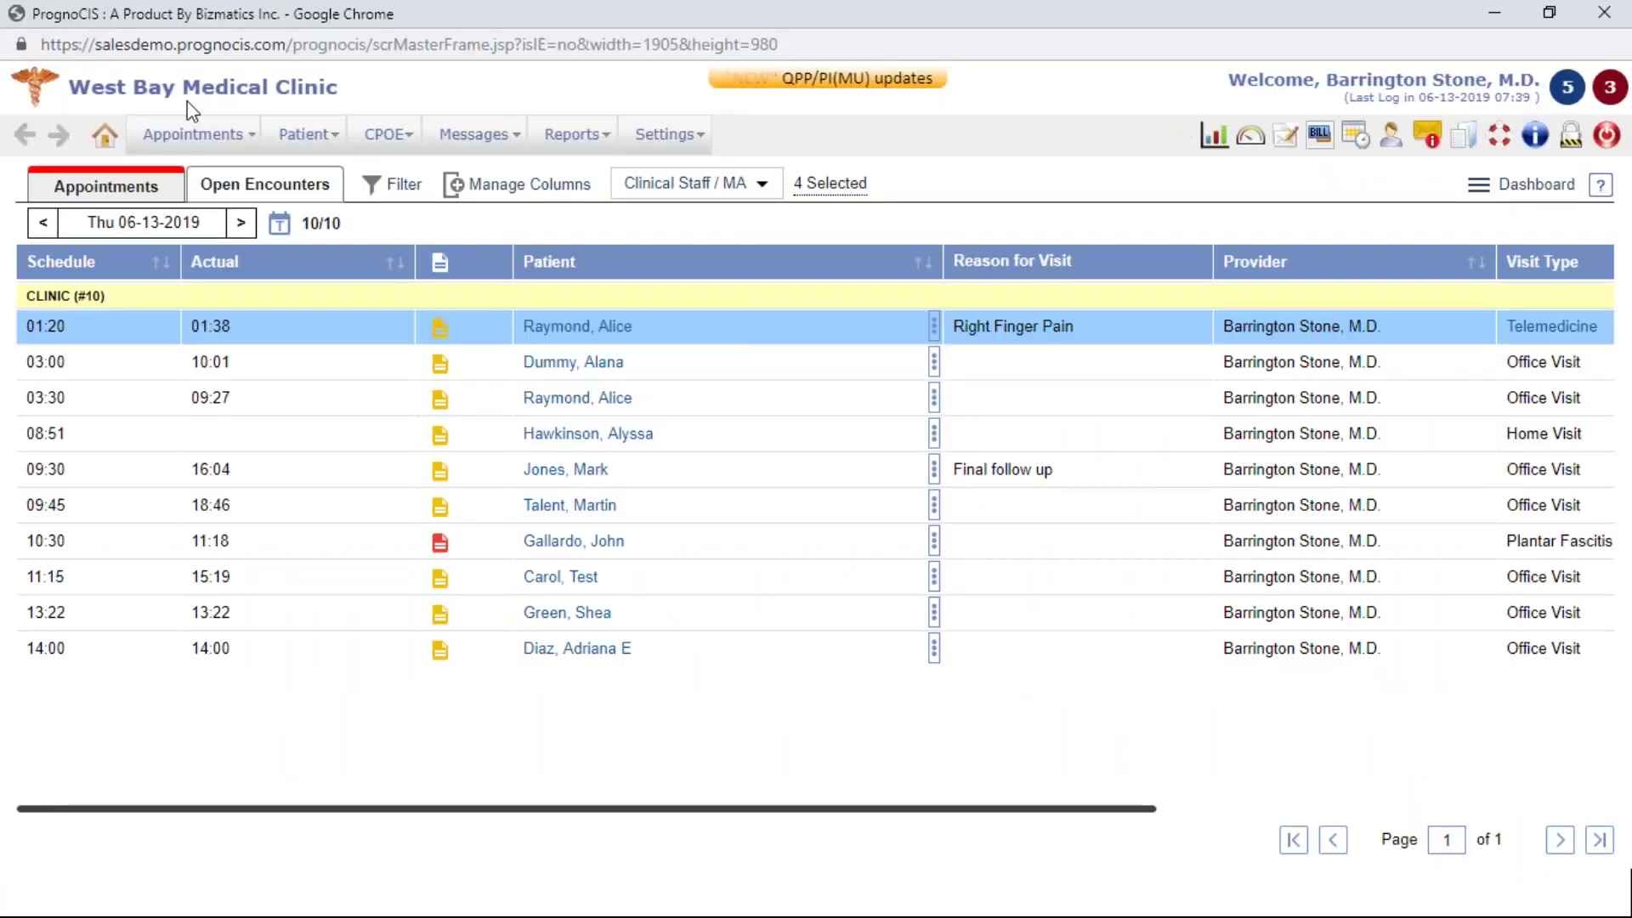
Step: Open the new-features help page from the home screen, read the introduction and Menu Icons descriptions, and close it
click(105, 136)
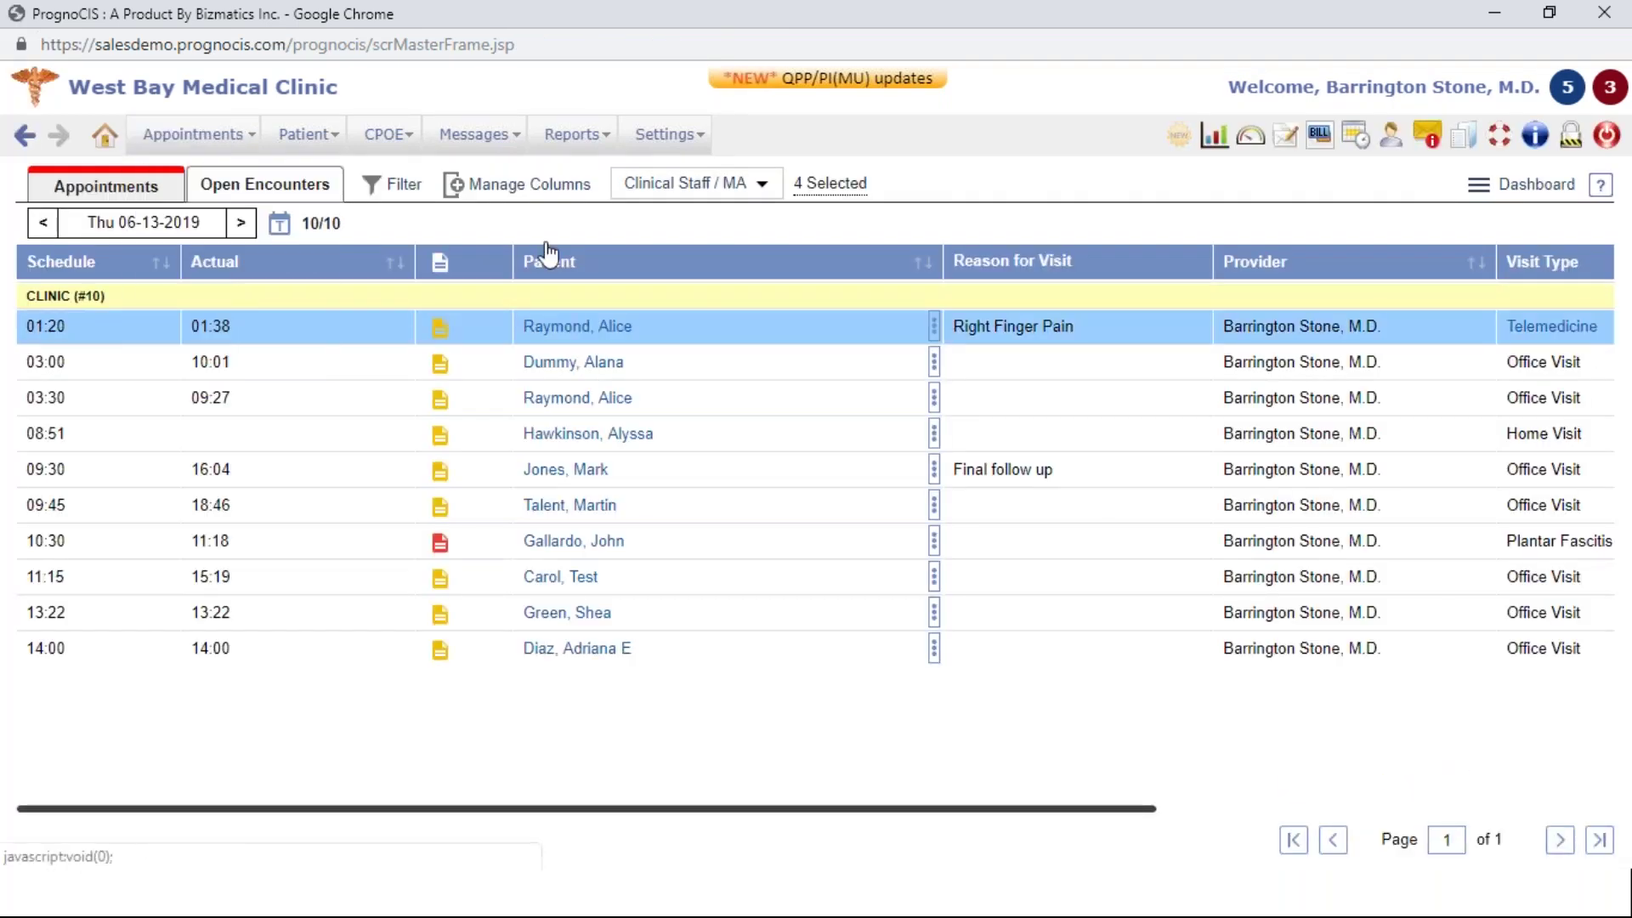
mouse_move(699, 132)
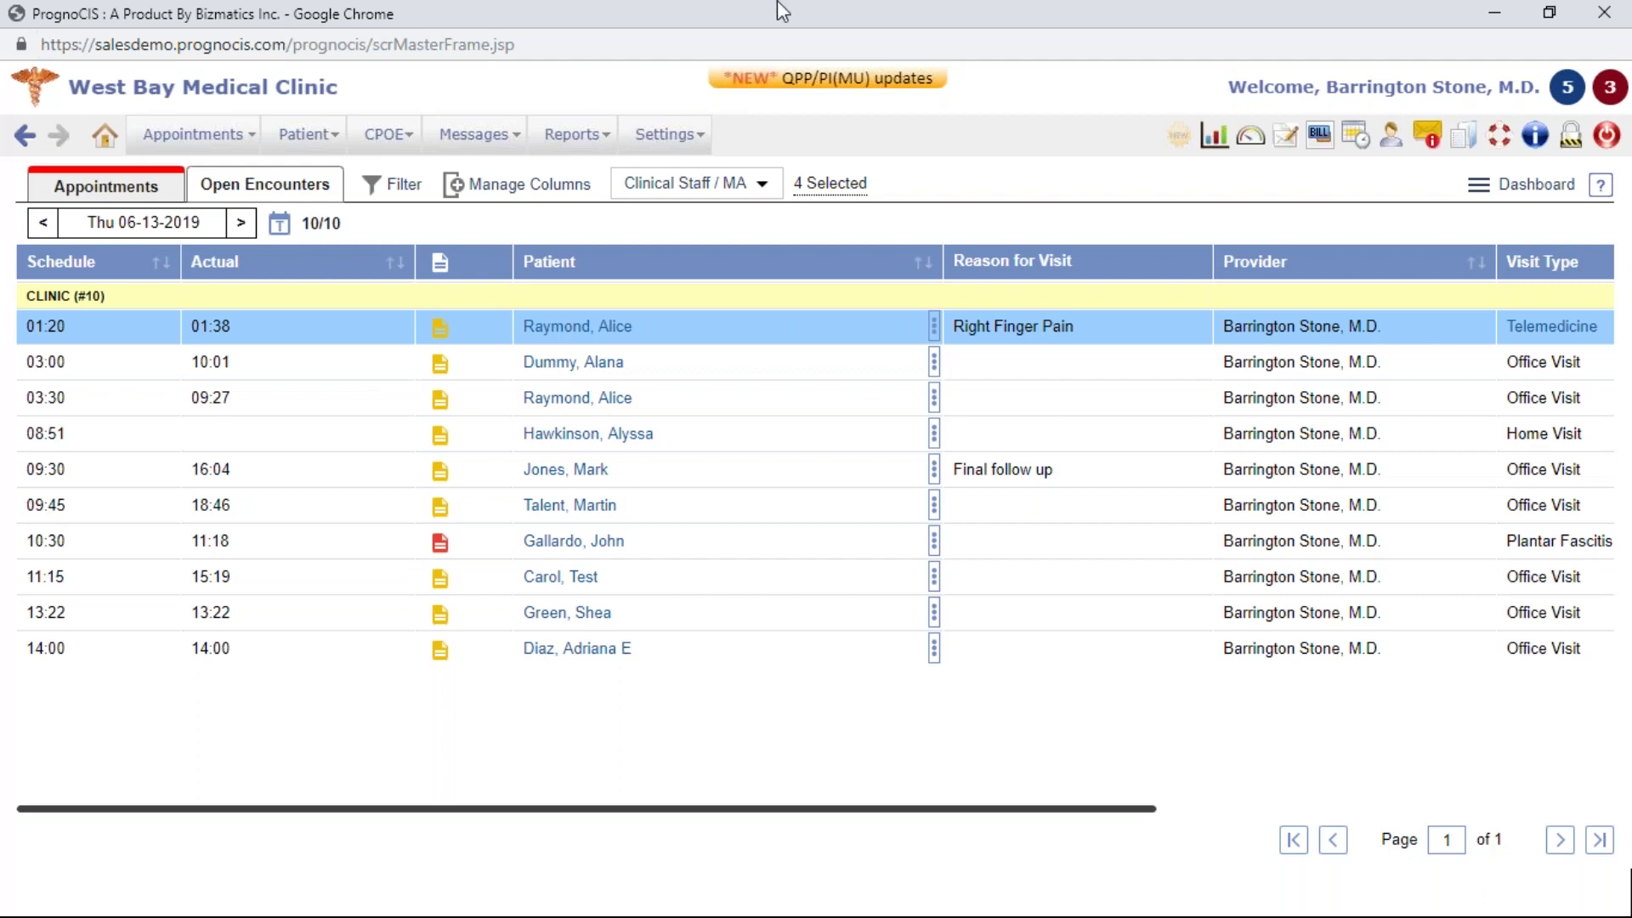
click(1180, 145)
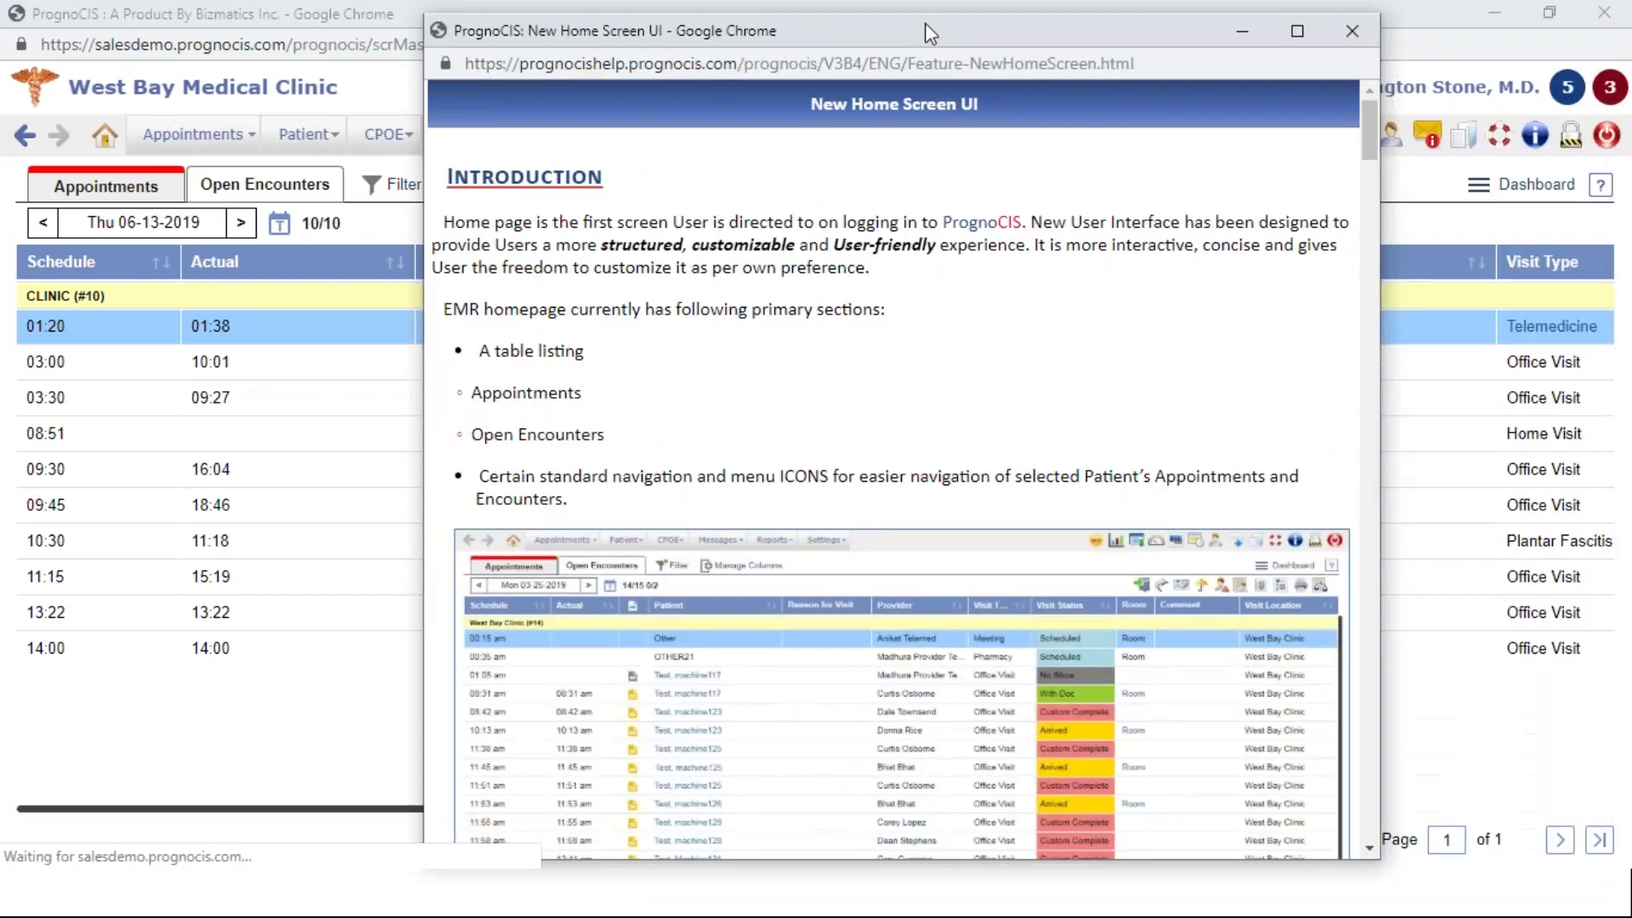
drag(926, 26, 864, 23)
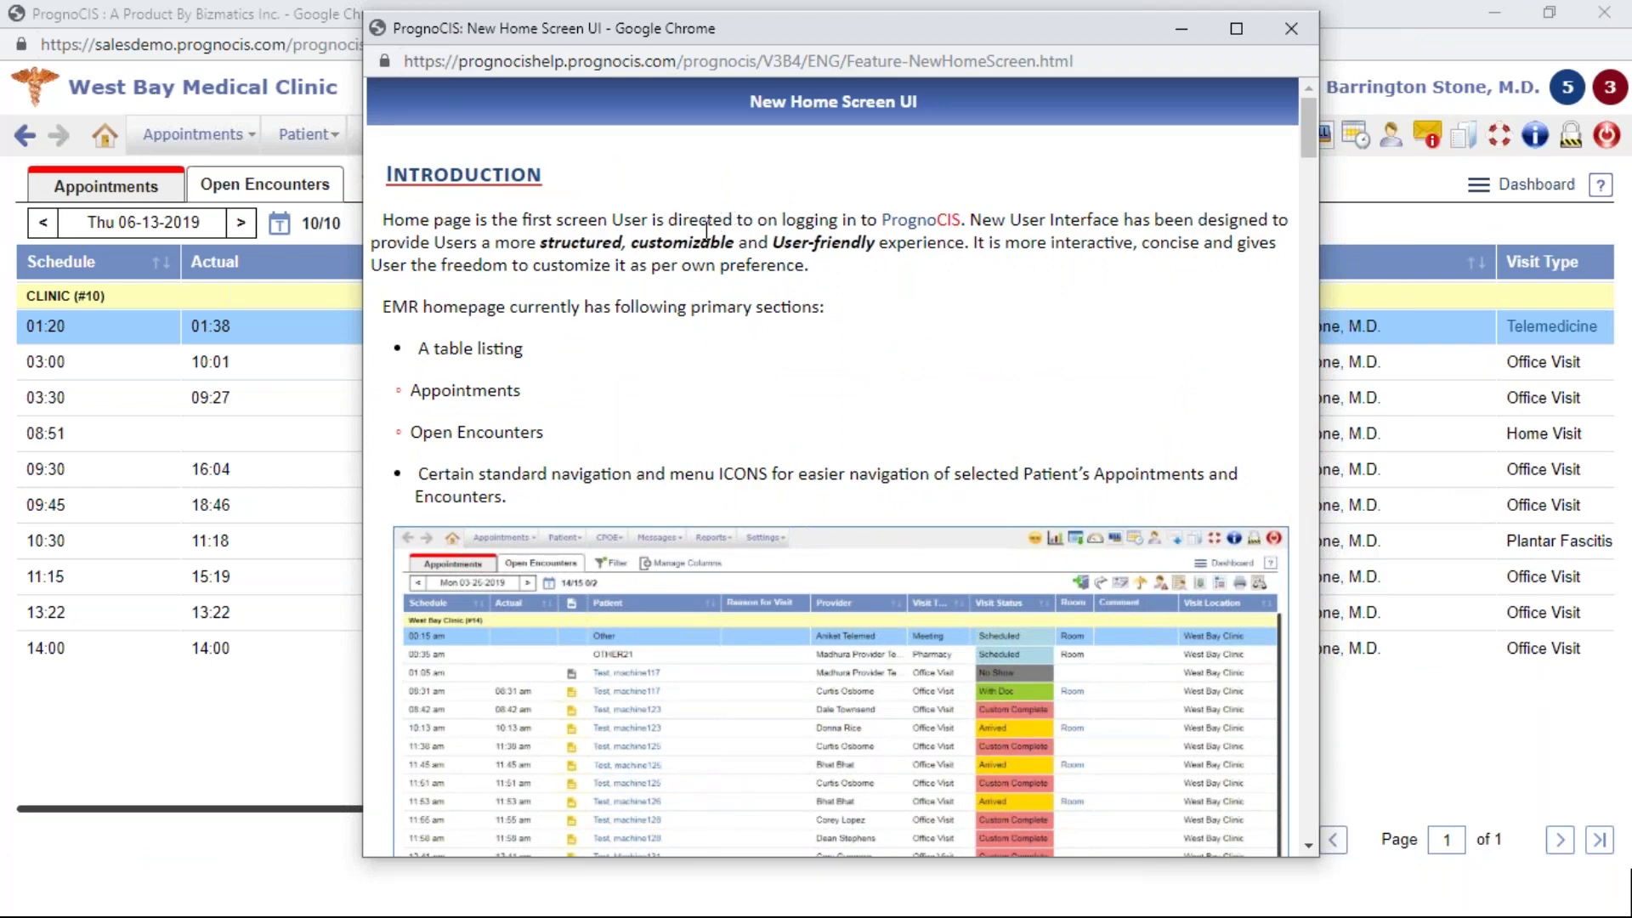
drag(705, 231, 751, 251)
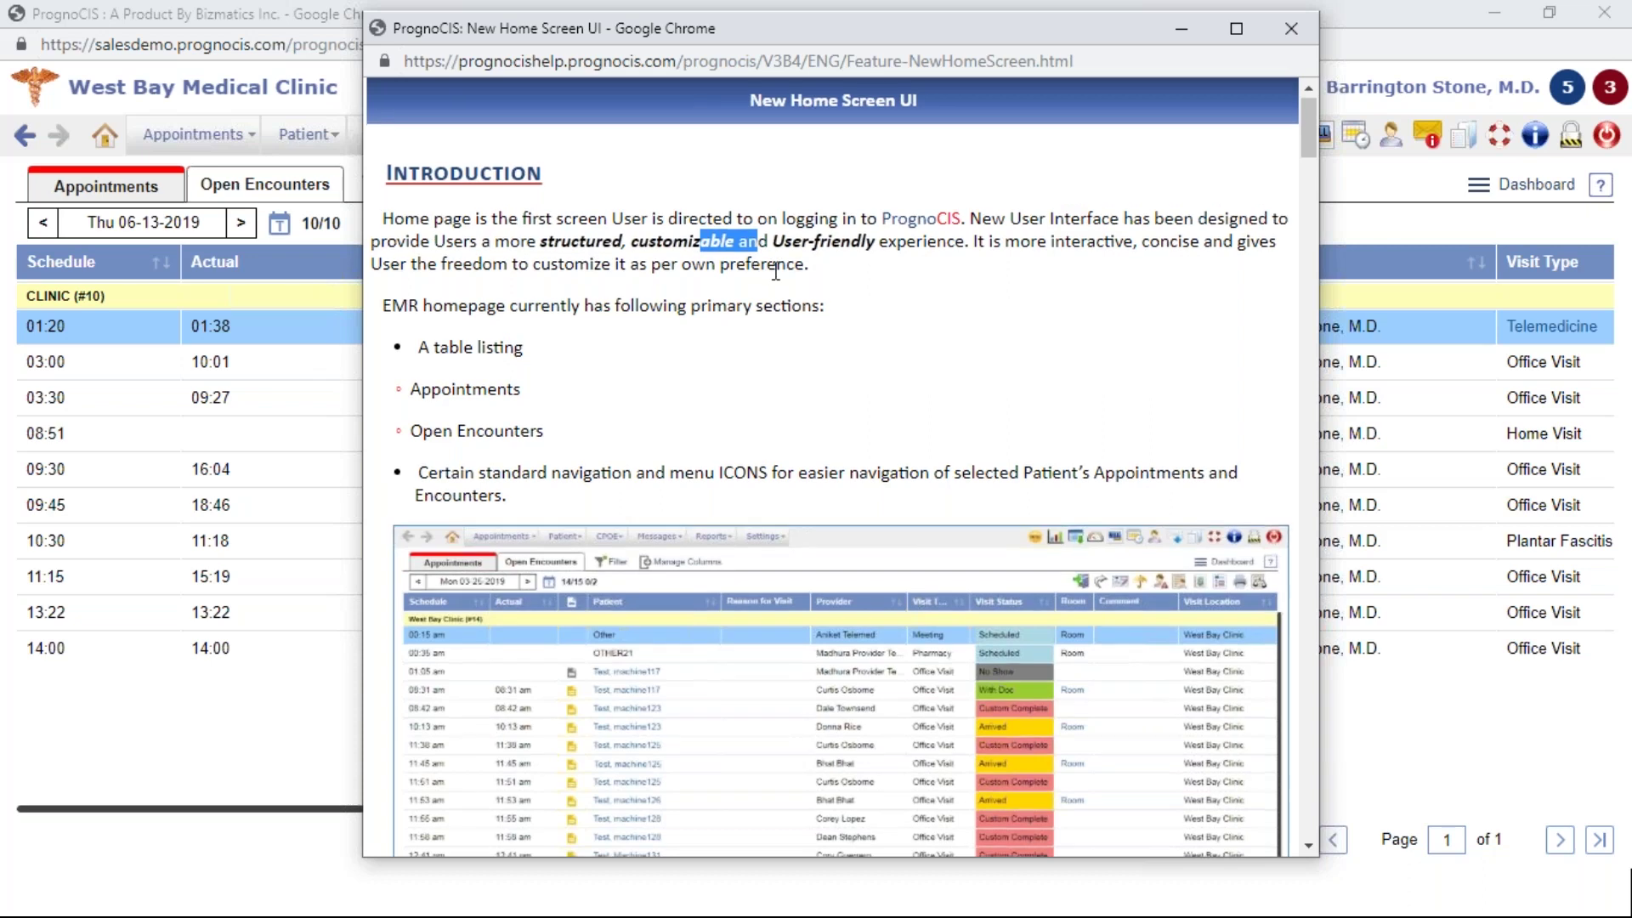
scroll(776, 271, down, 5)
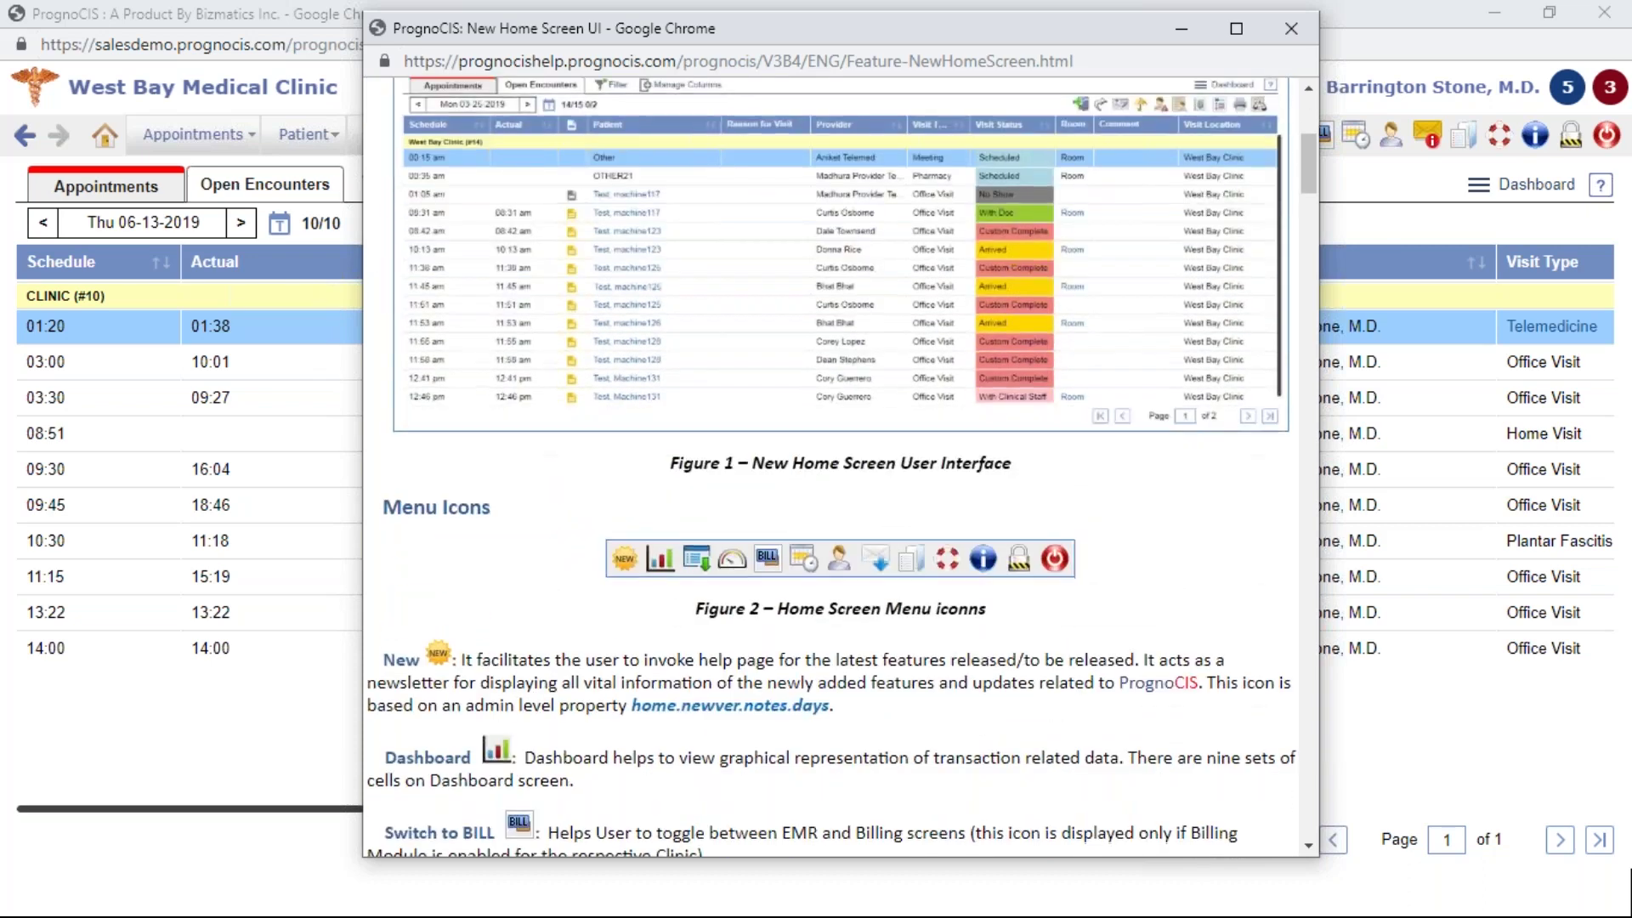
scroll(773, 272, down, 4)
scroll(774, 293, down, 4)
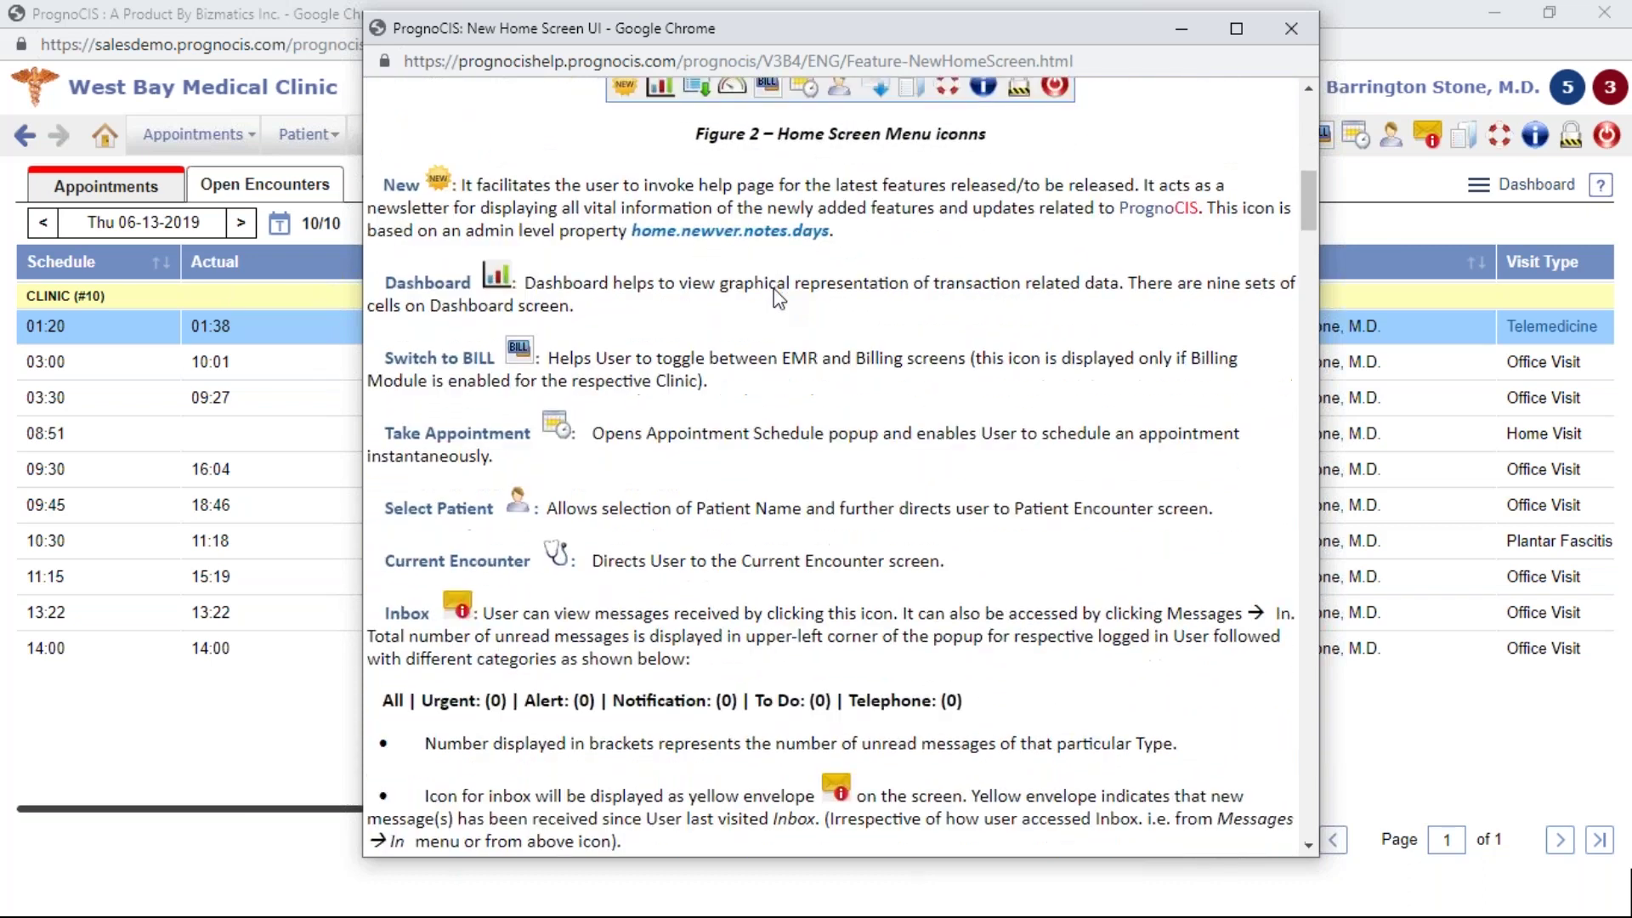
scroll(951, 194, down, 4)
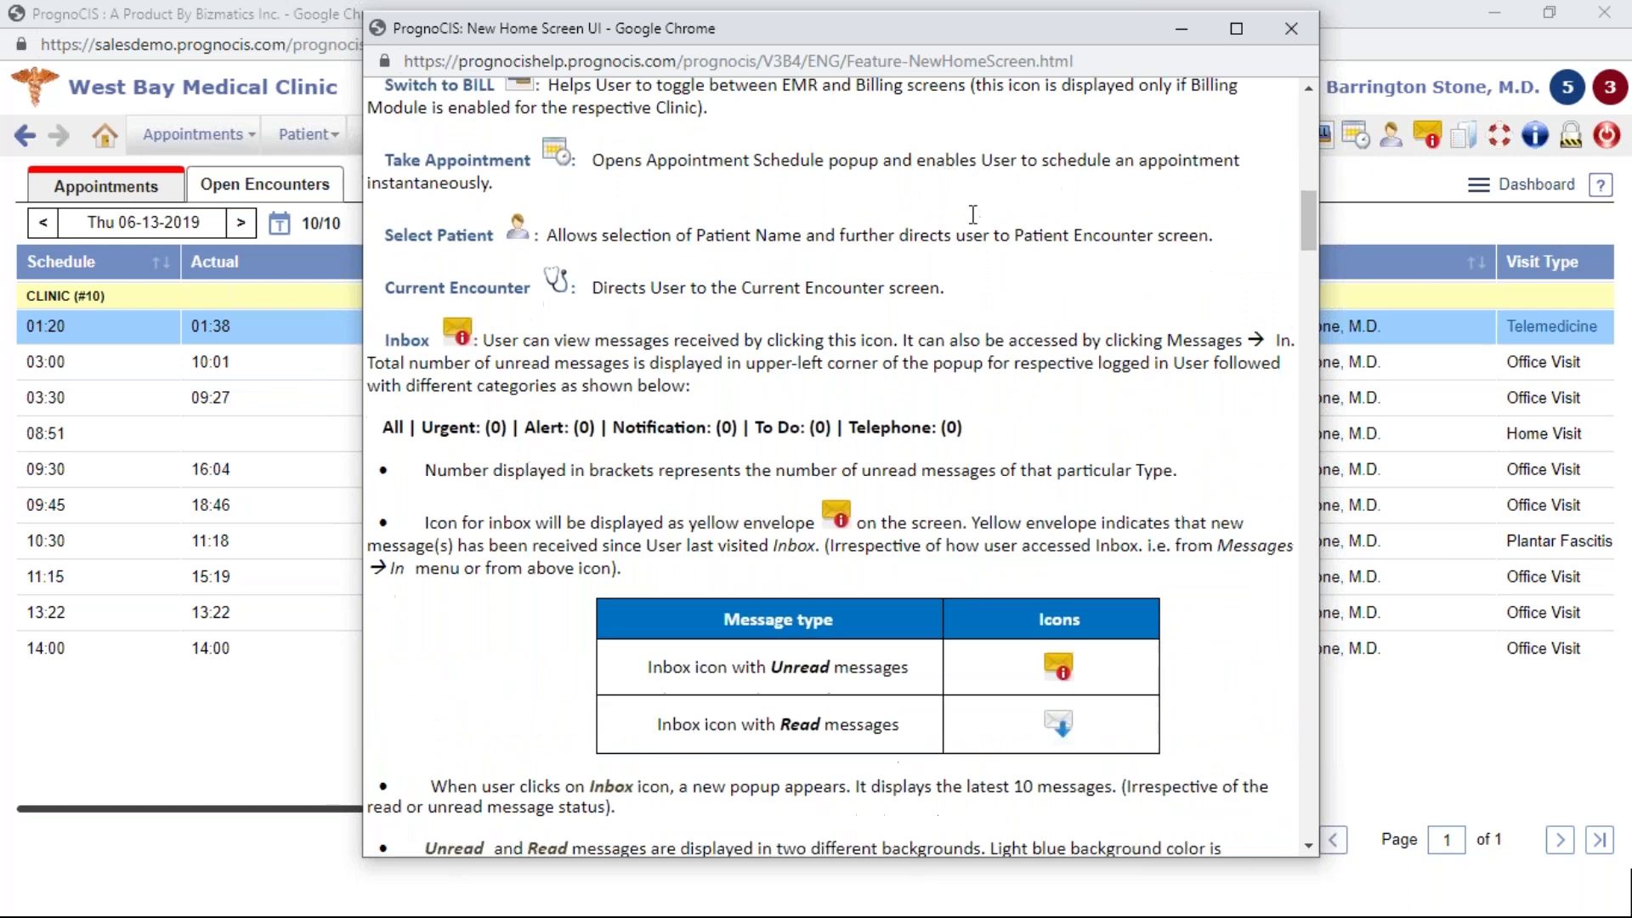
click(1291, 28)
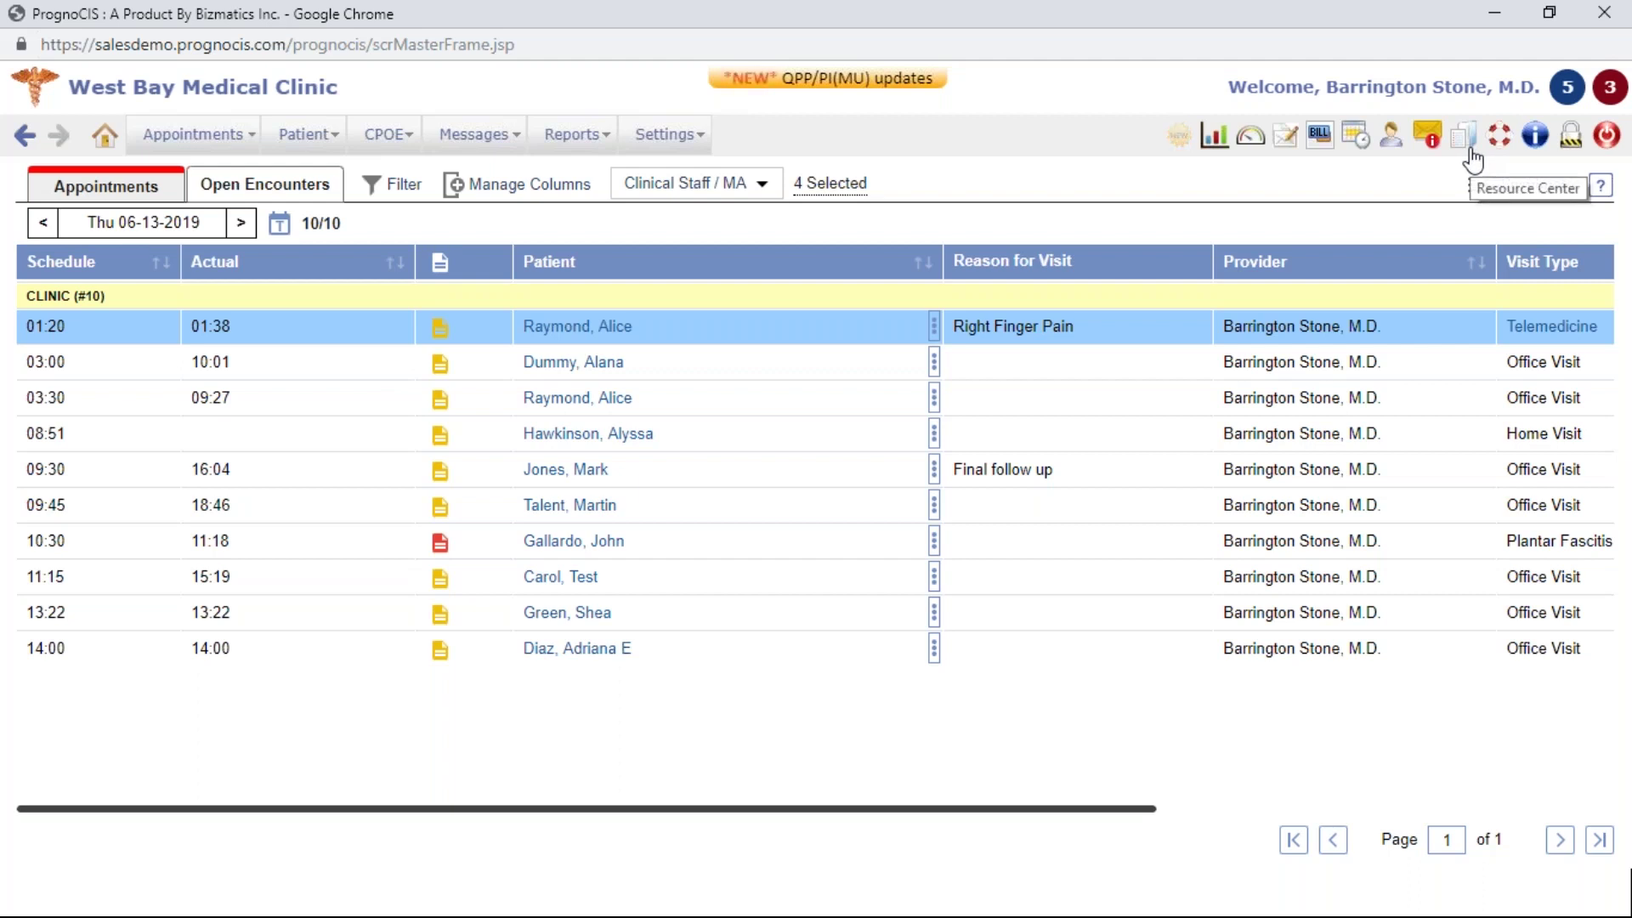
Step: Reopen the new-features help page, view its Menu Icons section again, and close it
click(1187, 147)
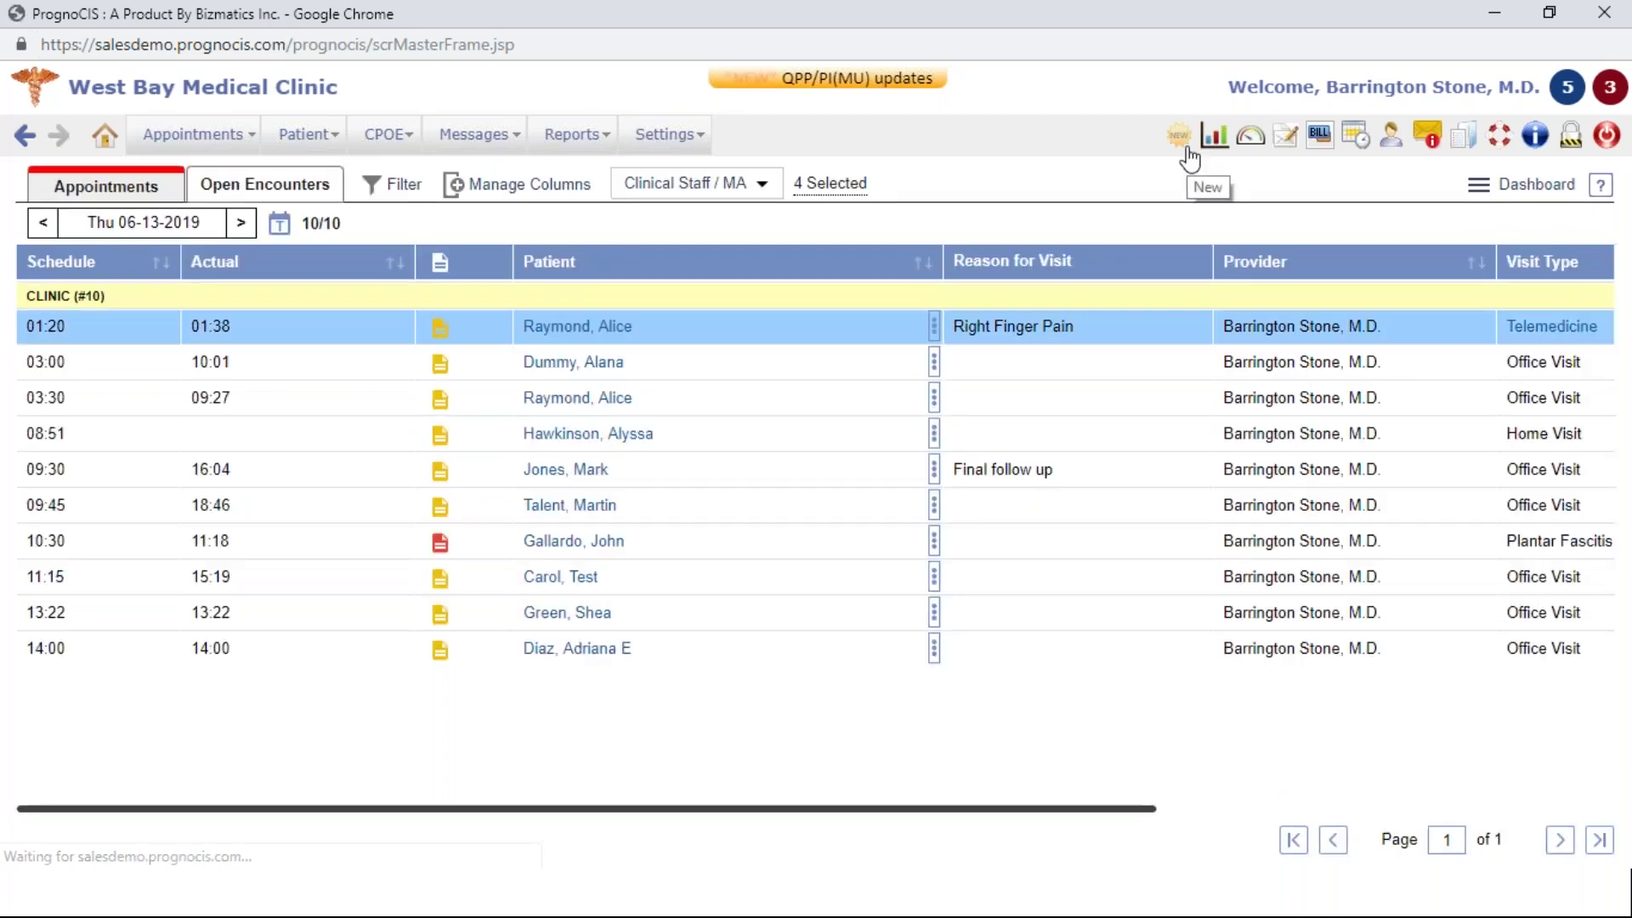
drag(1205, 62, 1019, 48)
scroll(1009, 305, down, 10)
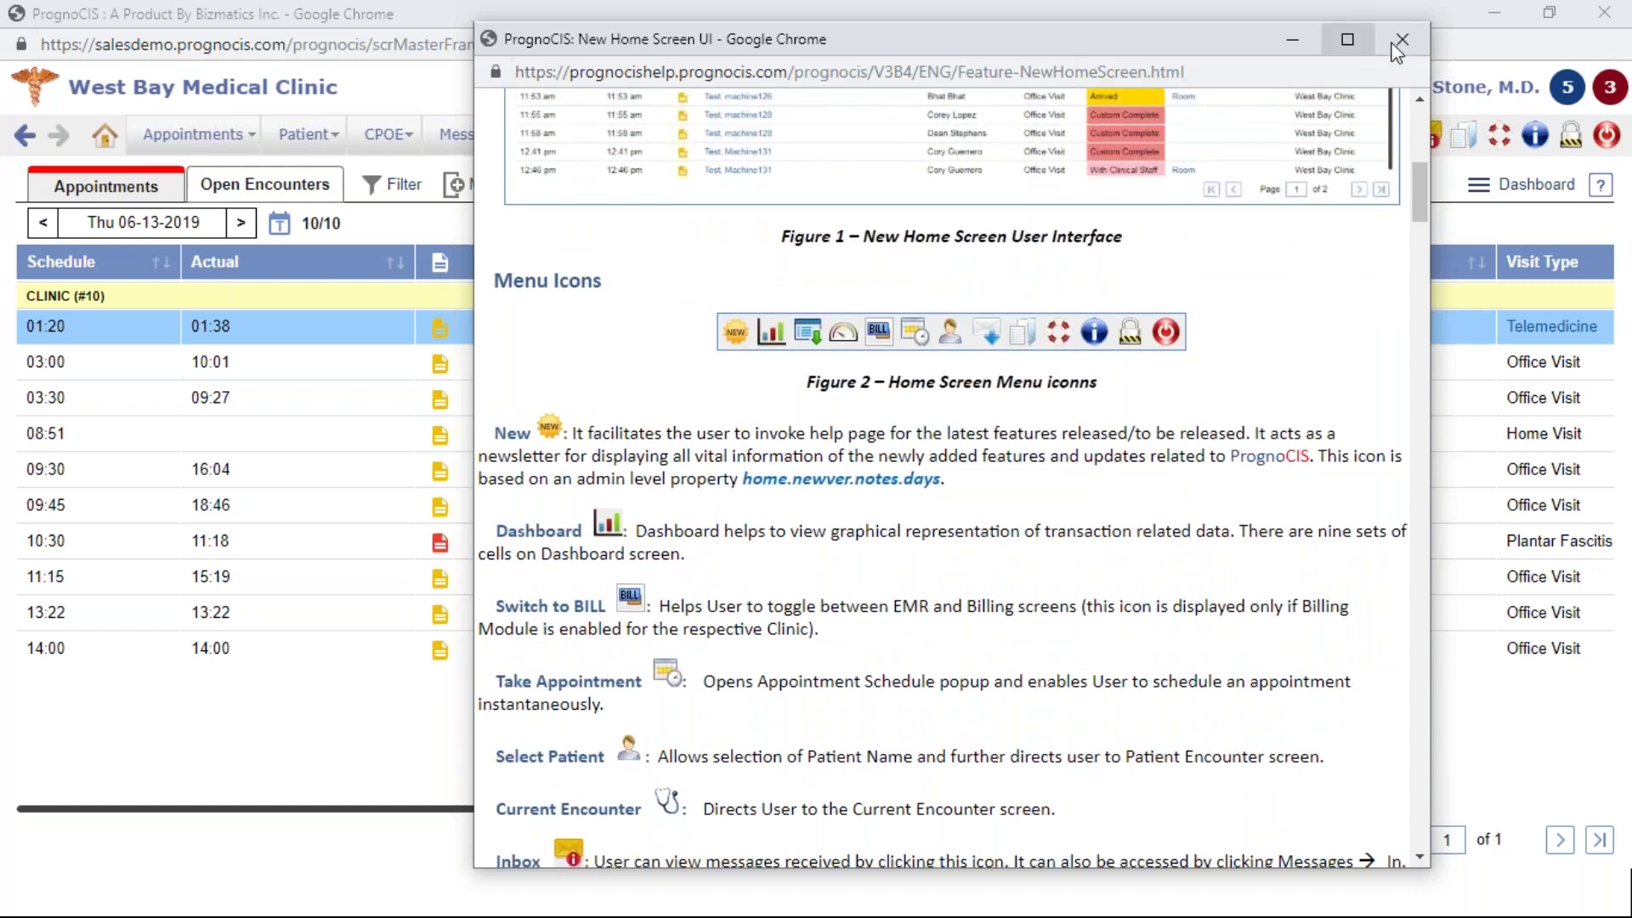
click(1403, 39)
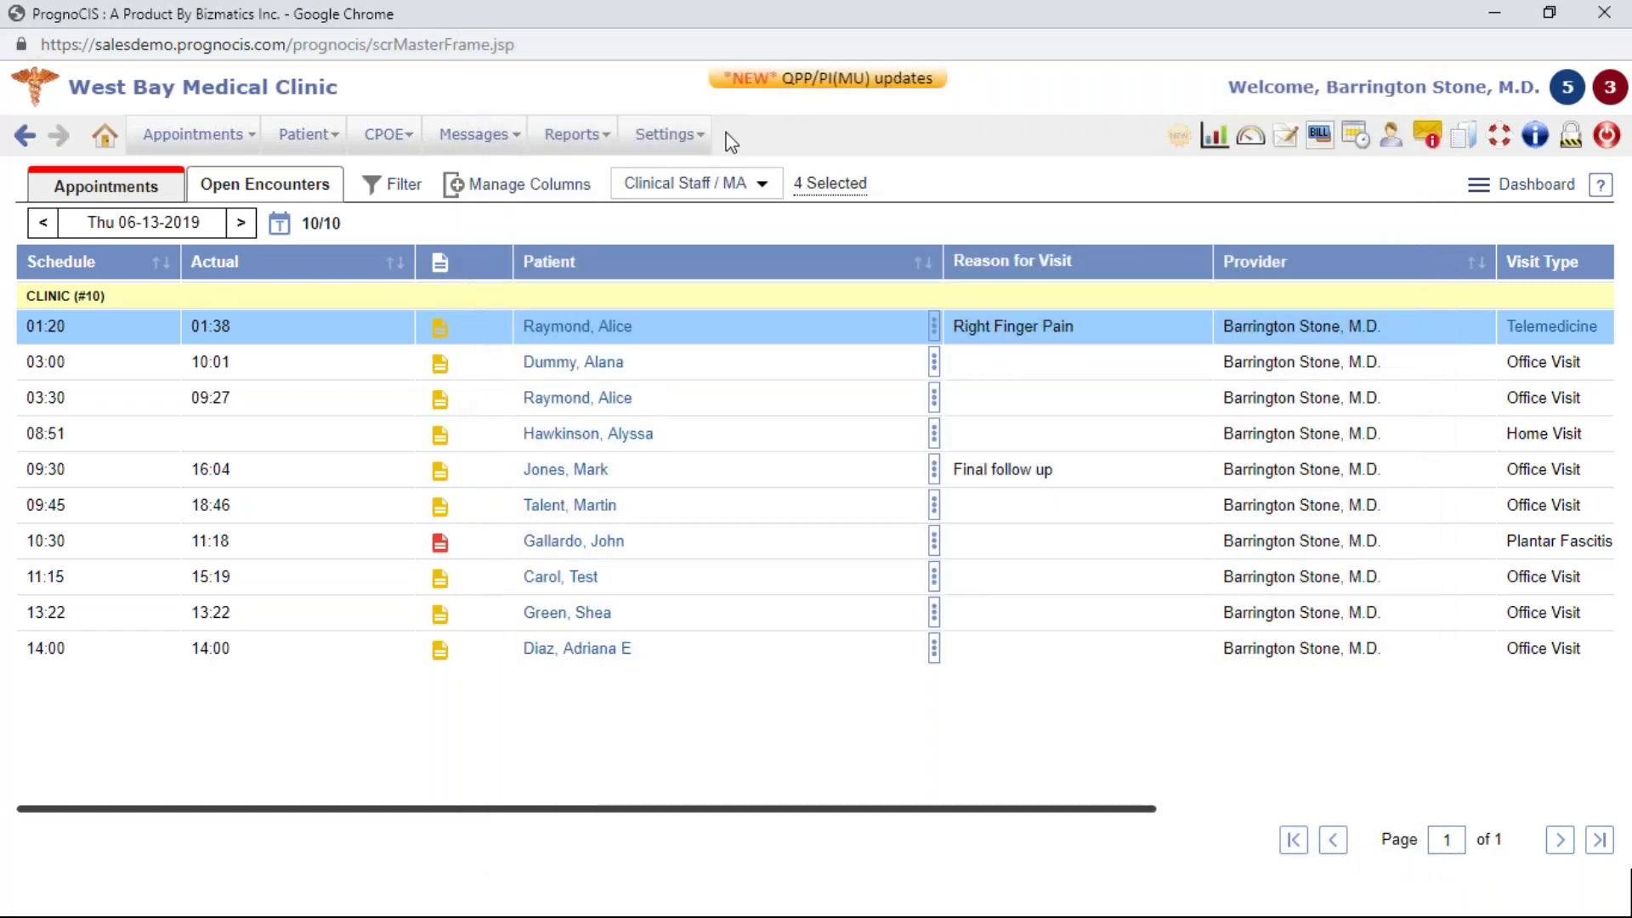
Step: Examine the columns of the appointments table across to Visit Status and return to the Schedule column
click(667, 135)
click(504, 143)
click(616, 369)
scroll(616, 376, right, 2)
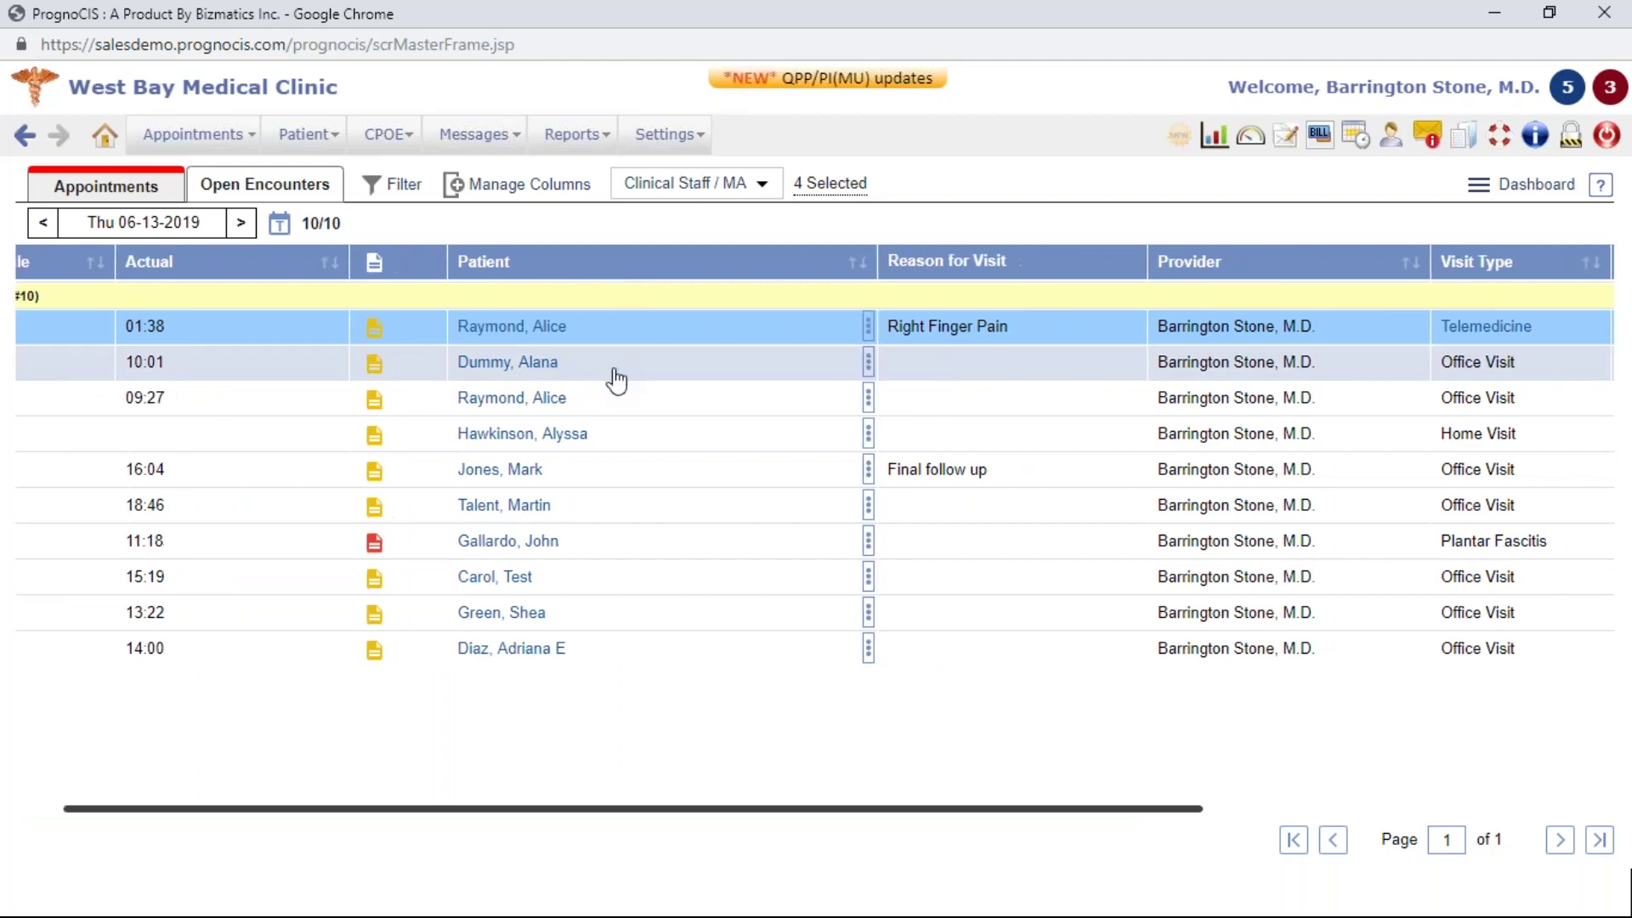
scroll(599, 527, right, 2)
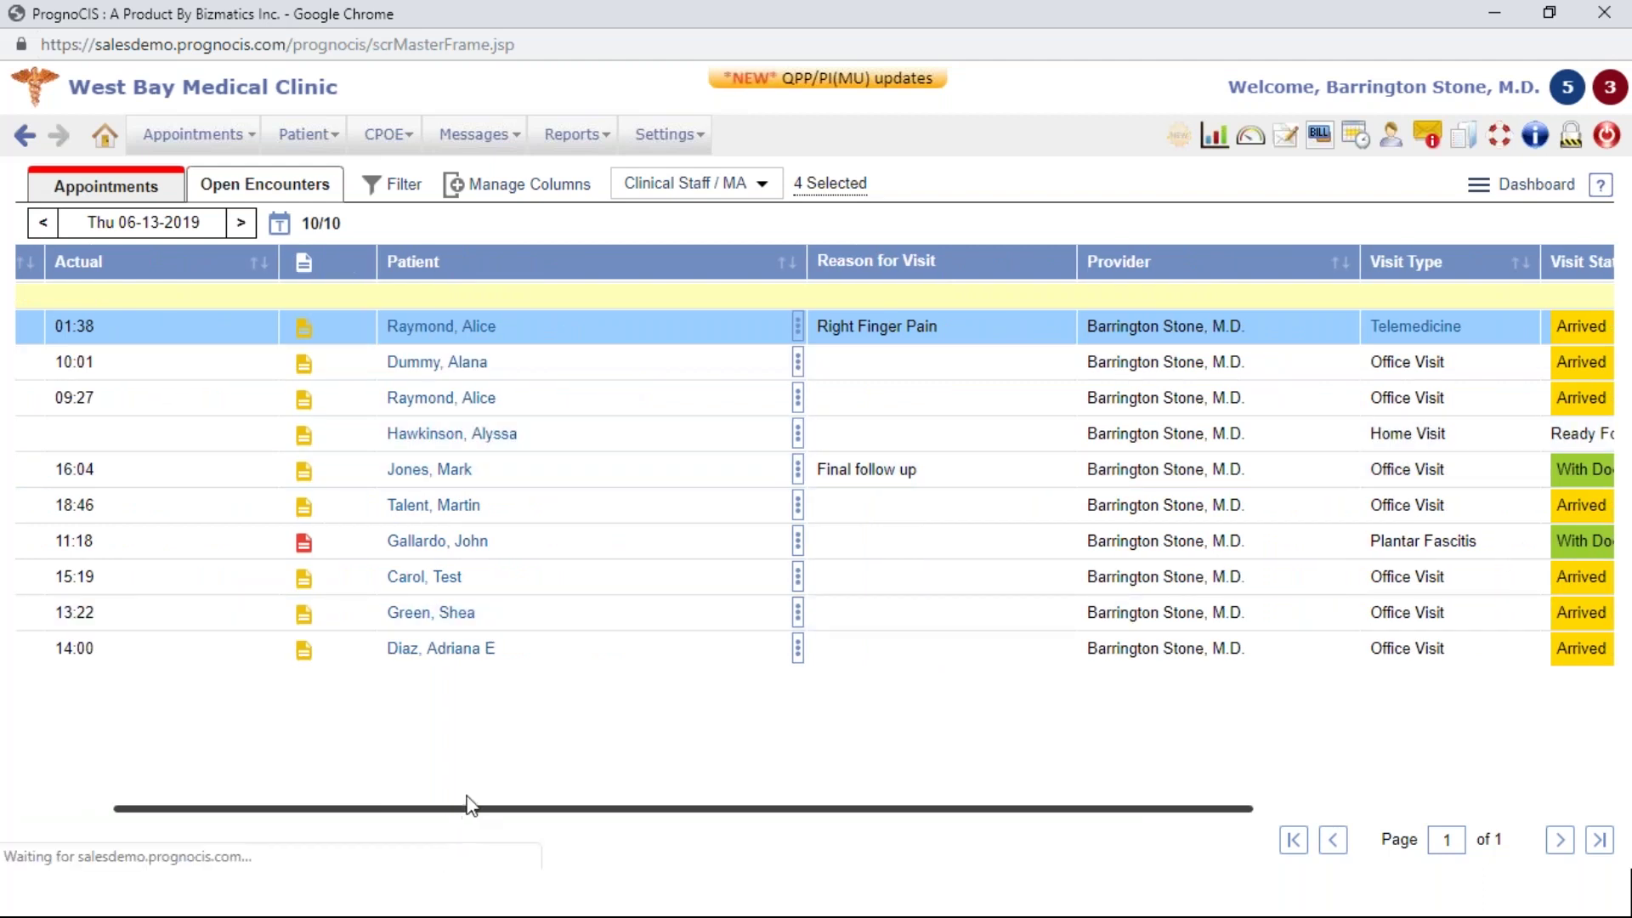
drag(482, 810, 345, 809)
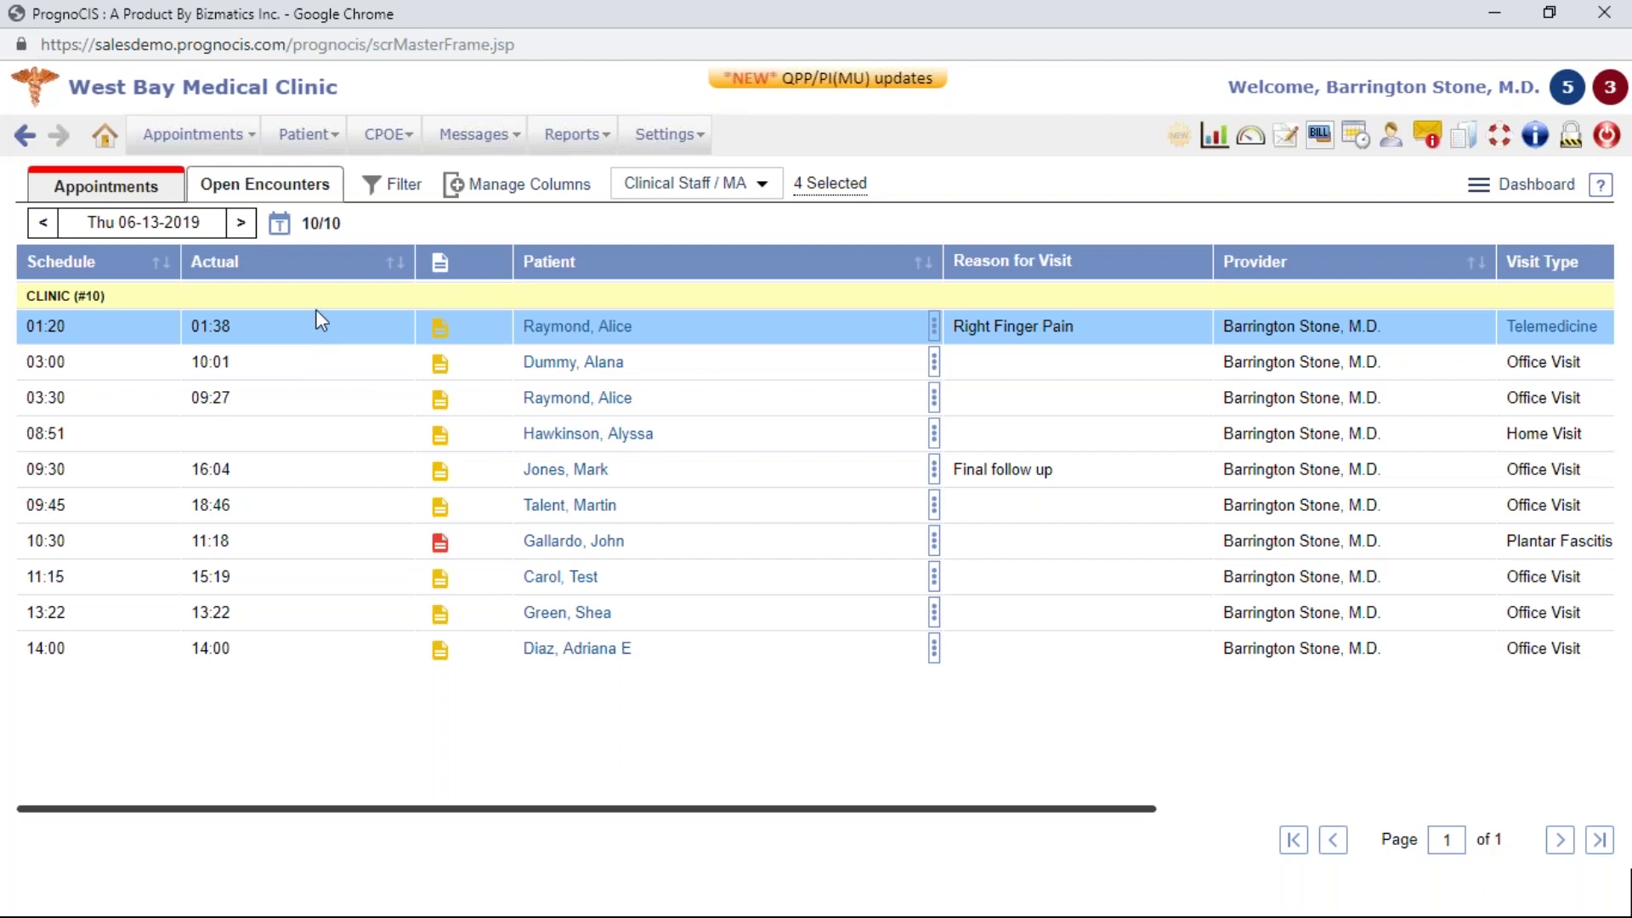
Step: View the appointment Reminders page and return to the home screen
click(226, 146)
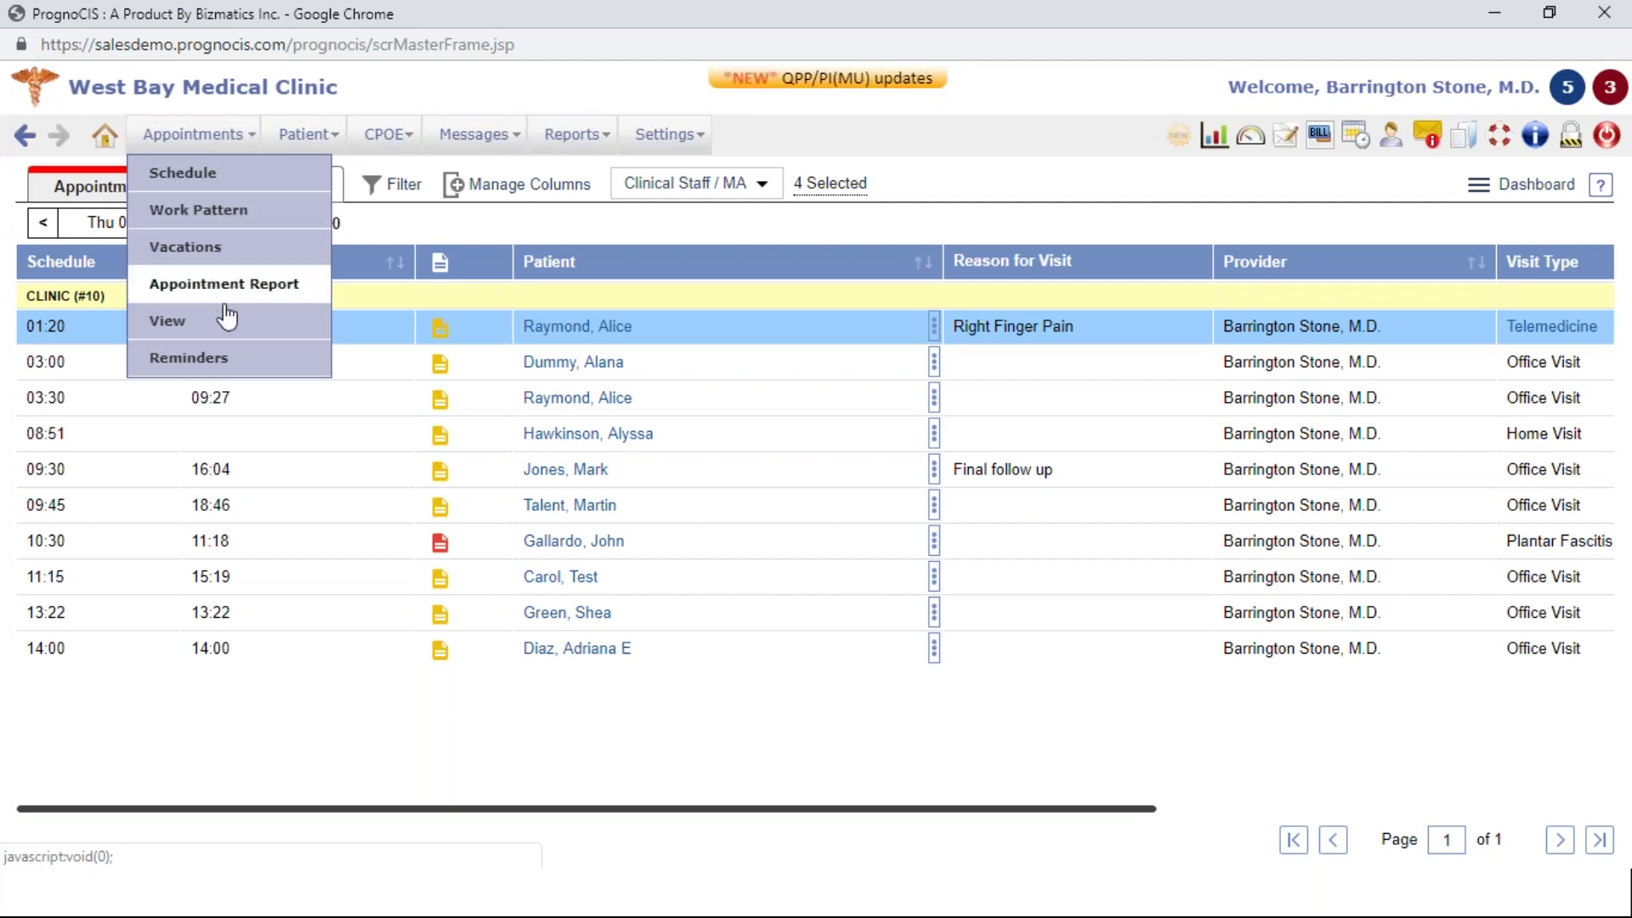
click(226, 362)
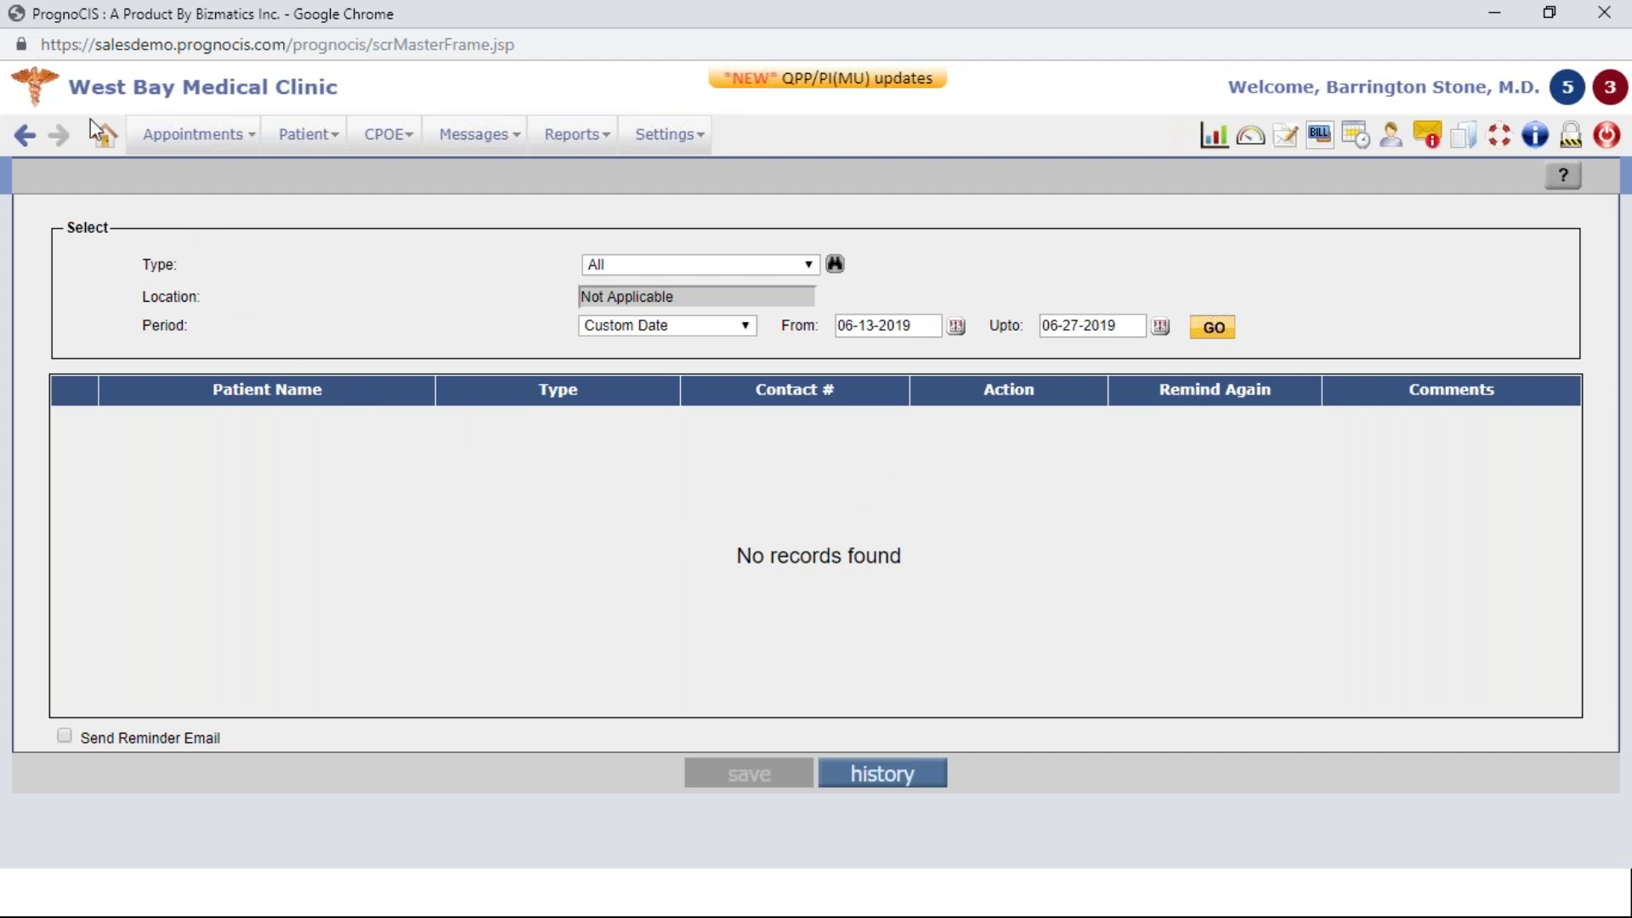
click(103, 141)
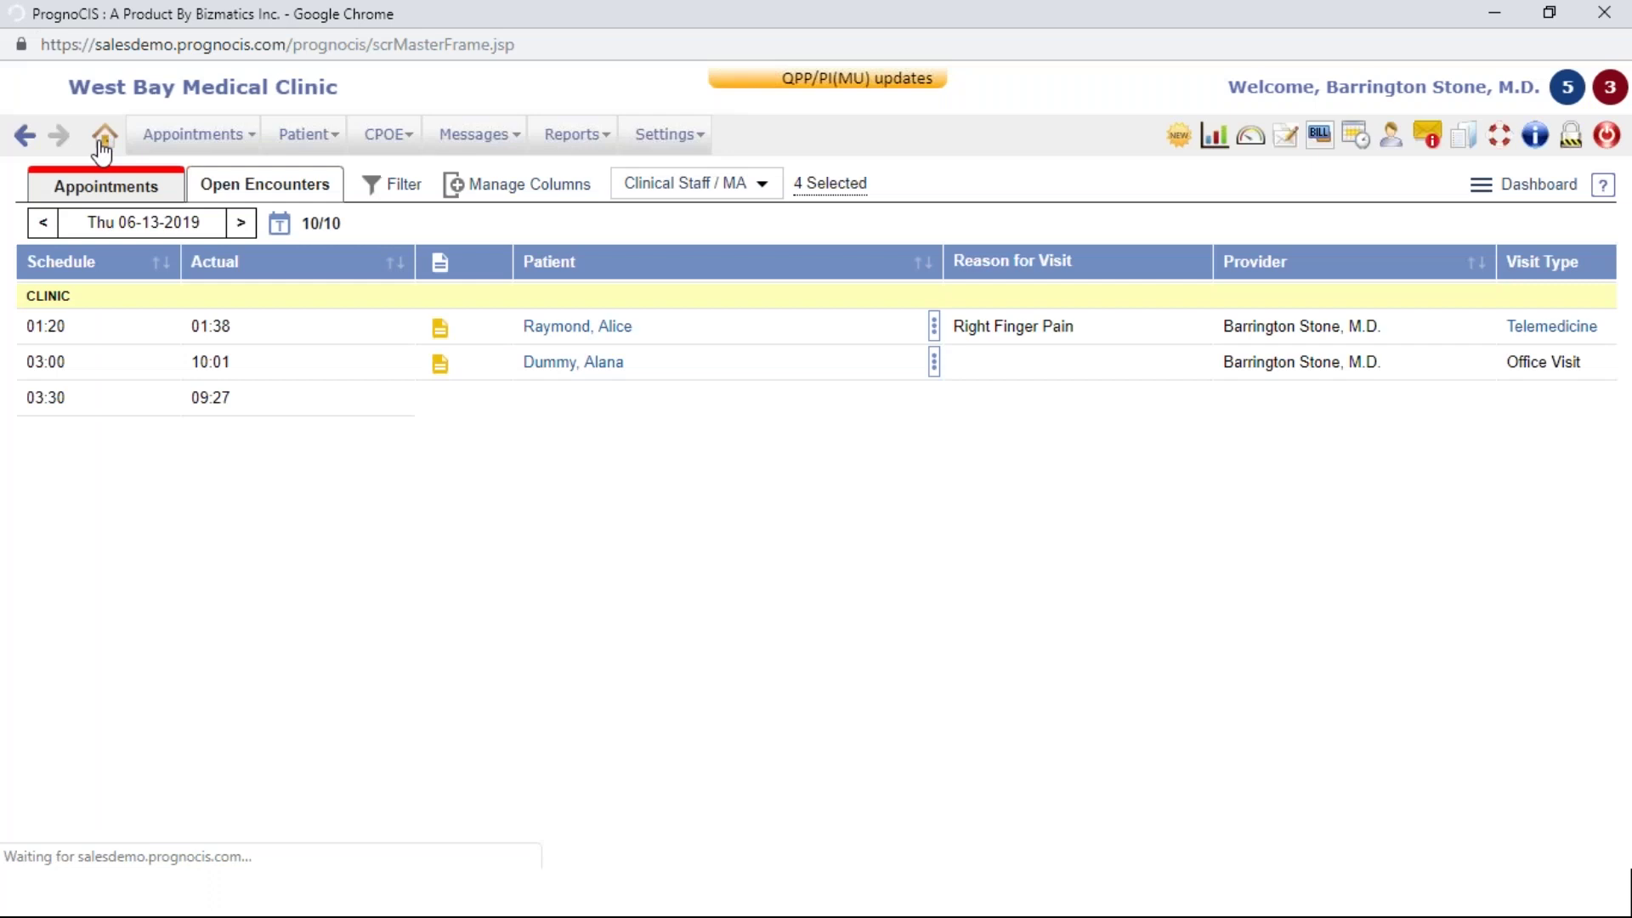
Step: On the appointment Reminders page, review the reminder types and choose Follow Up Due before returning to the home screen
click(181, 145)
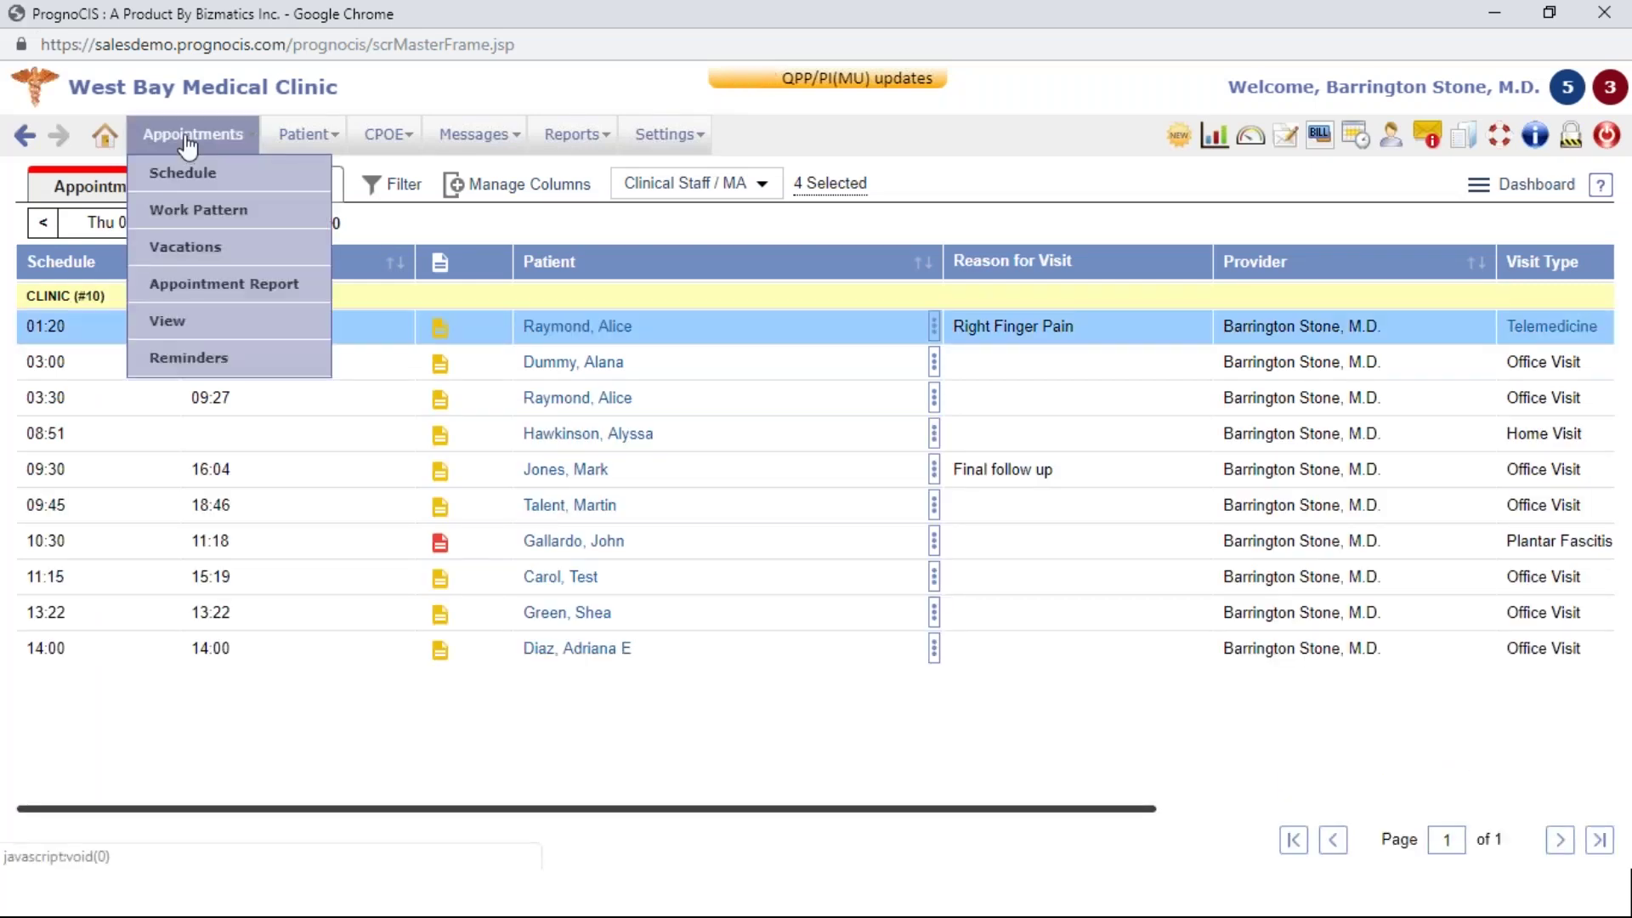
click(189, 356)
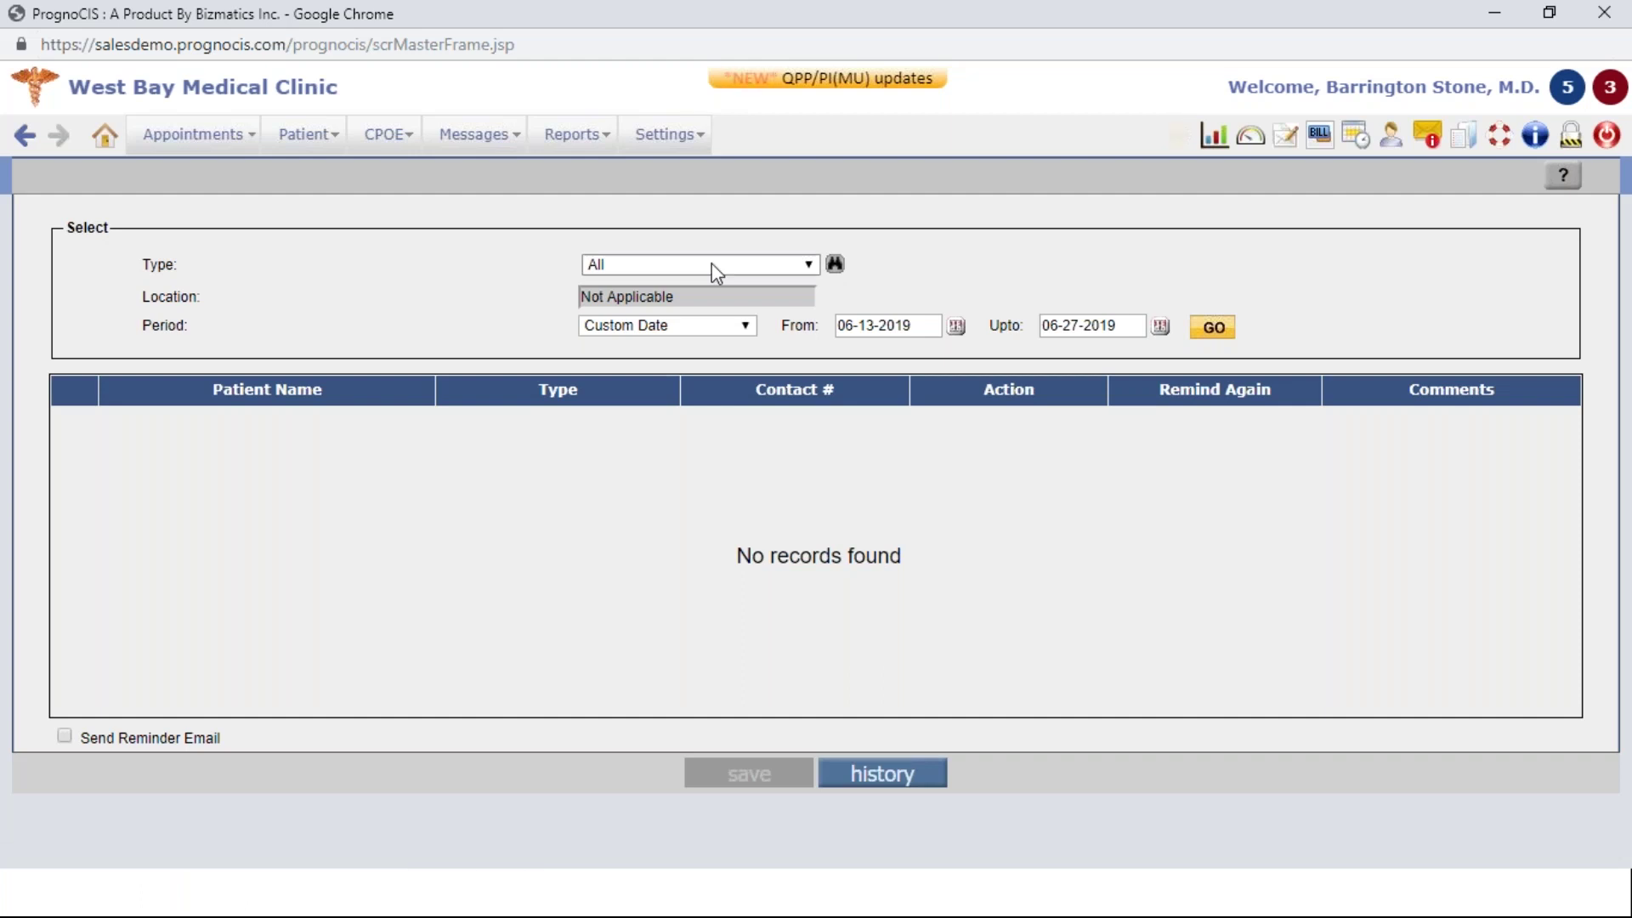
click(712, 263)
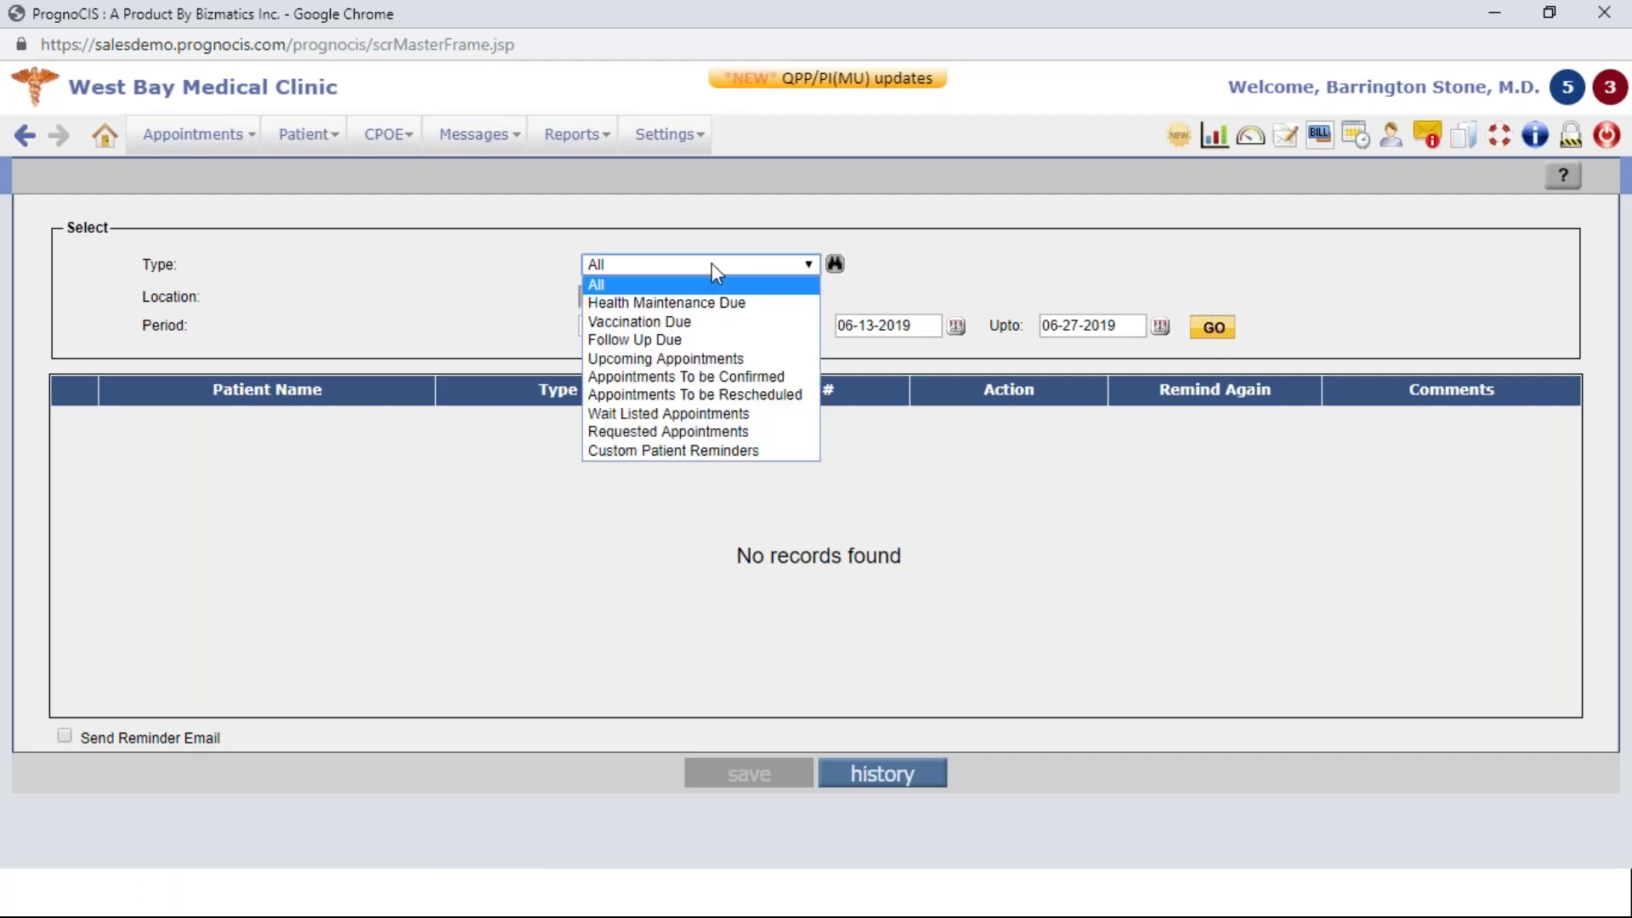
click(702, 340)
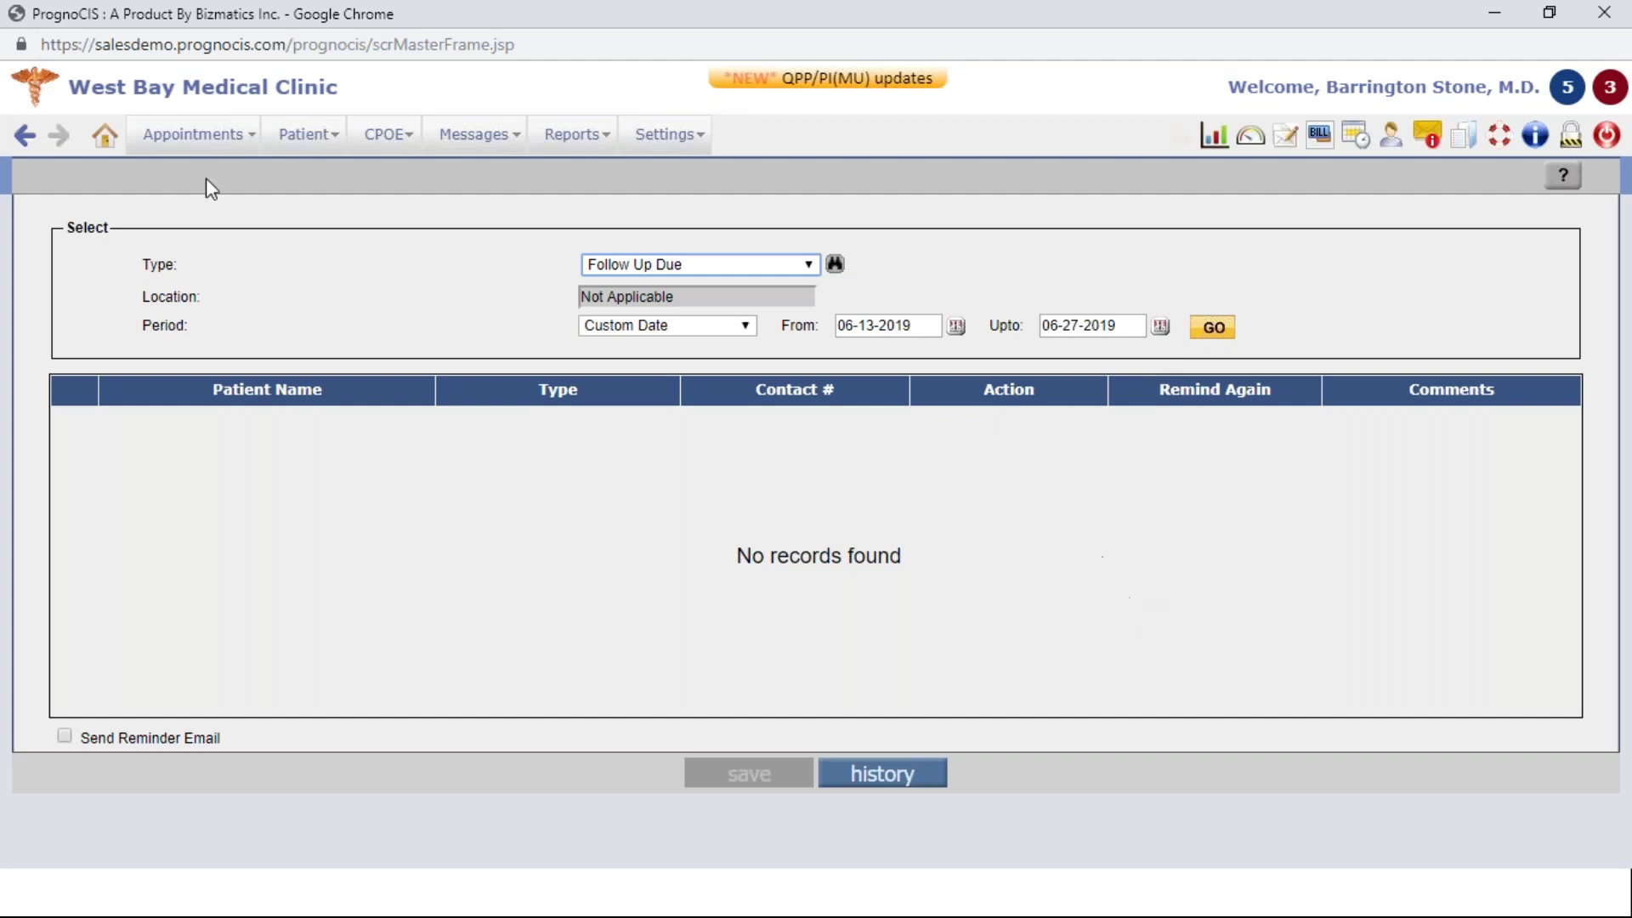
click(114, 147)
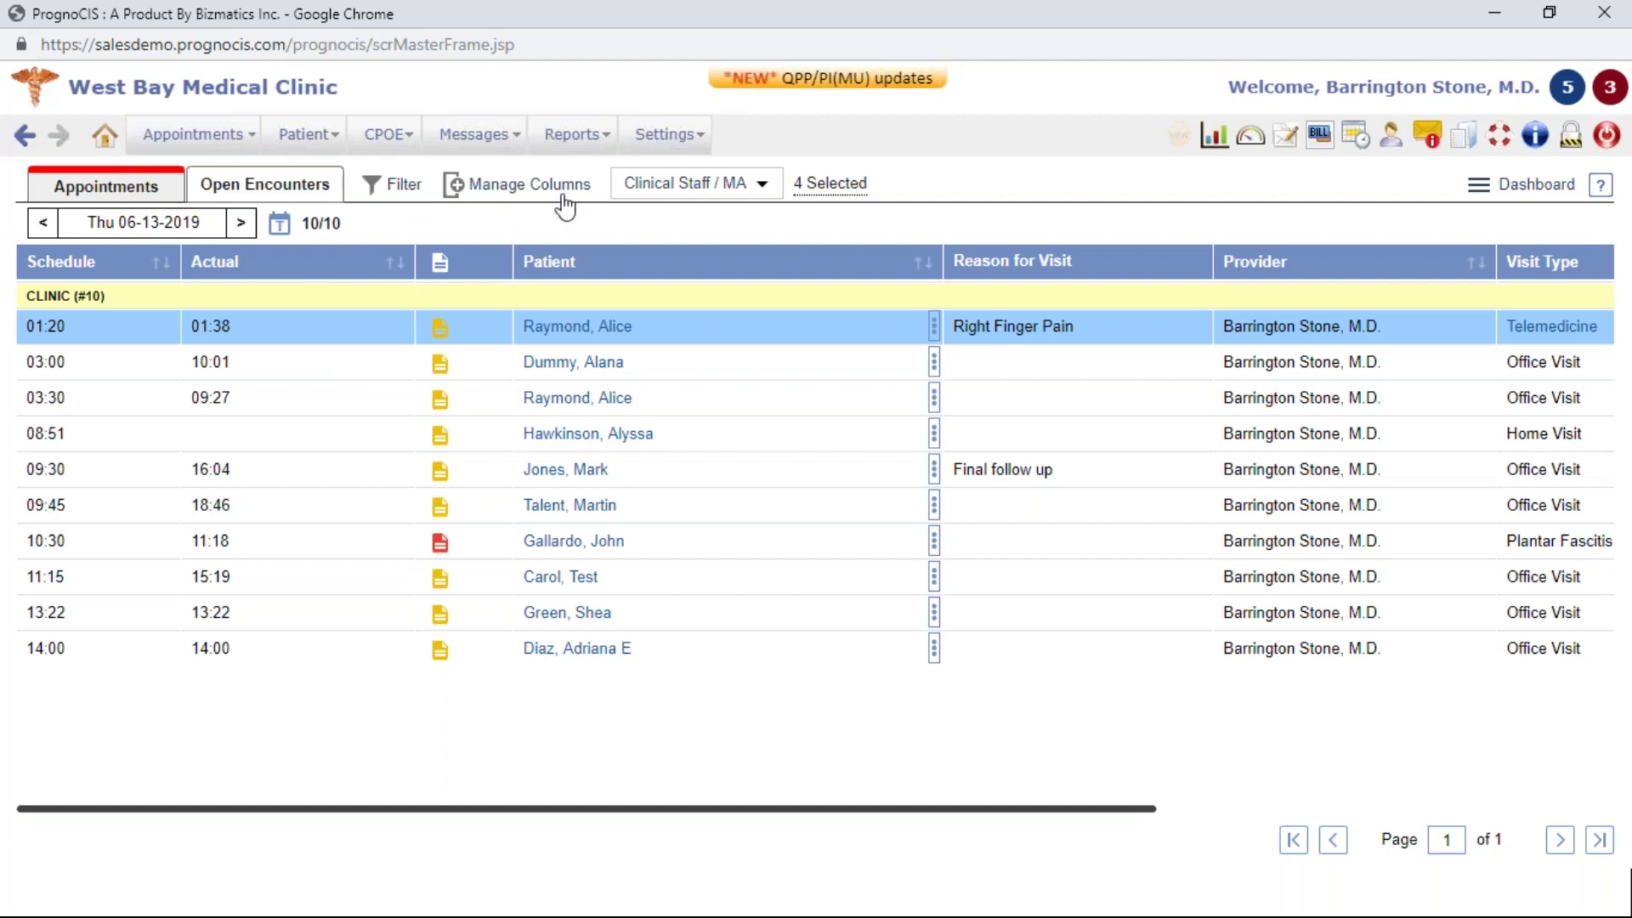
Step: Deselect the last three staff members in the Clinical Staff / MA filter
click(776, 189)
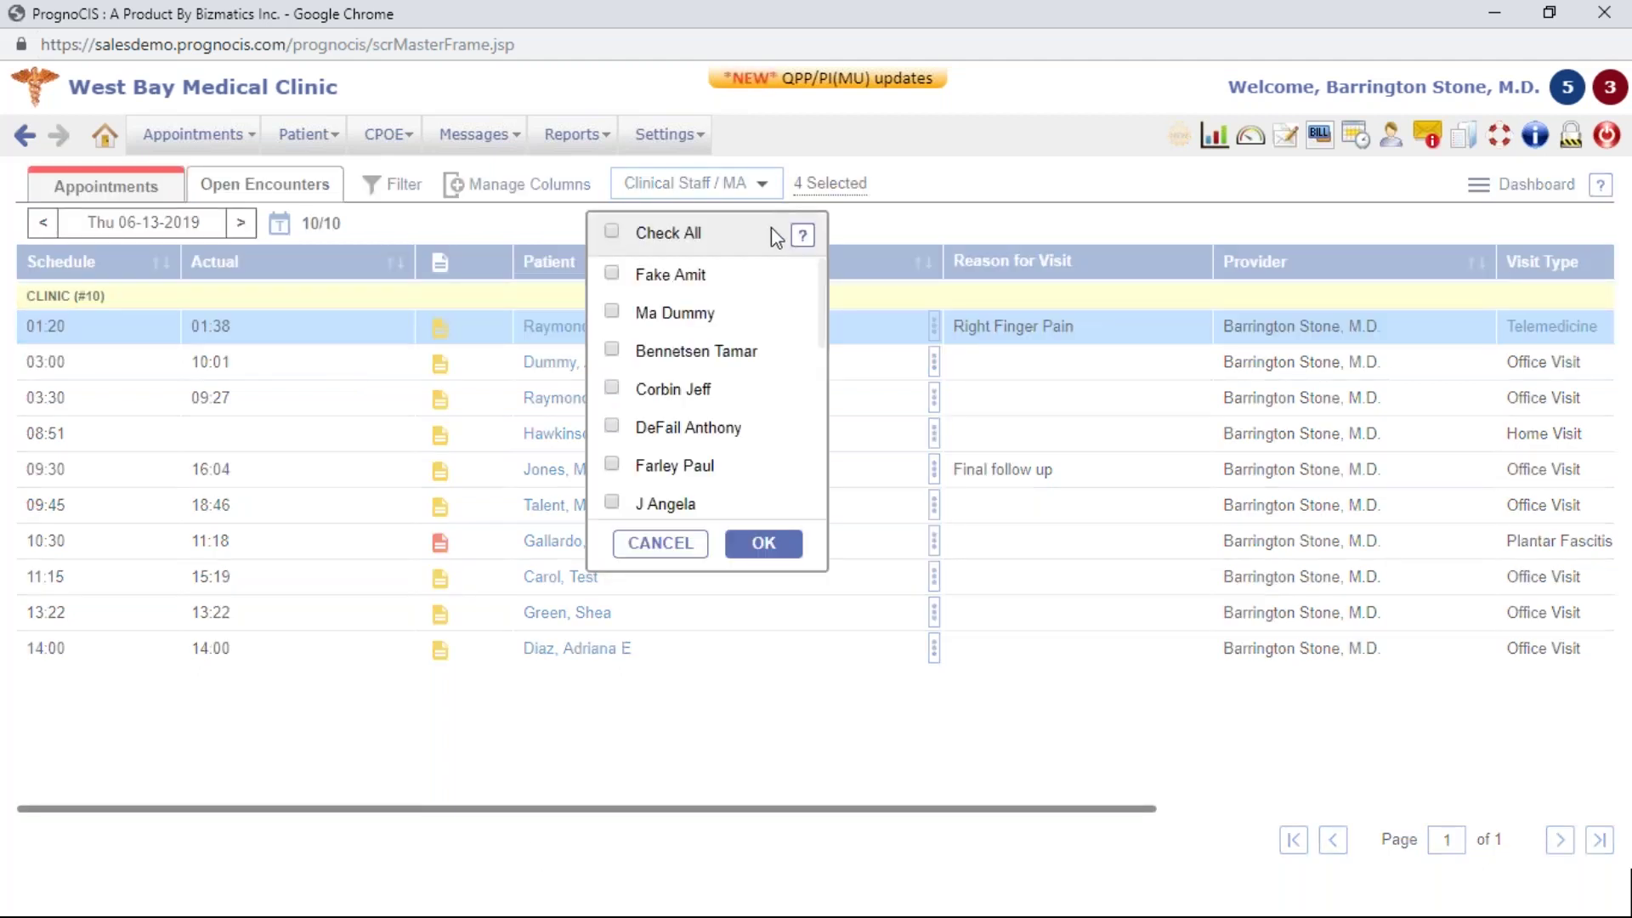
scroll(727, 301, down, 4)
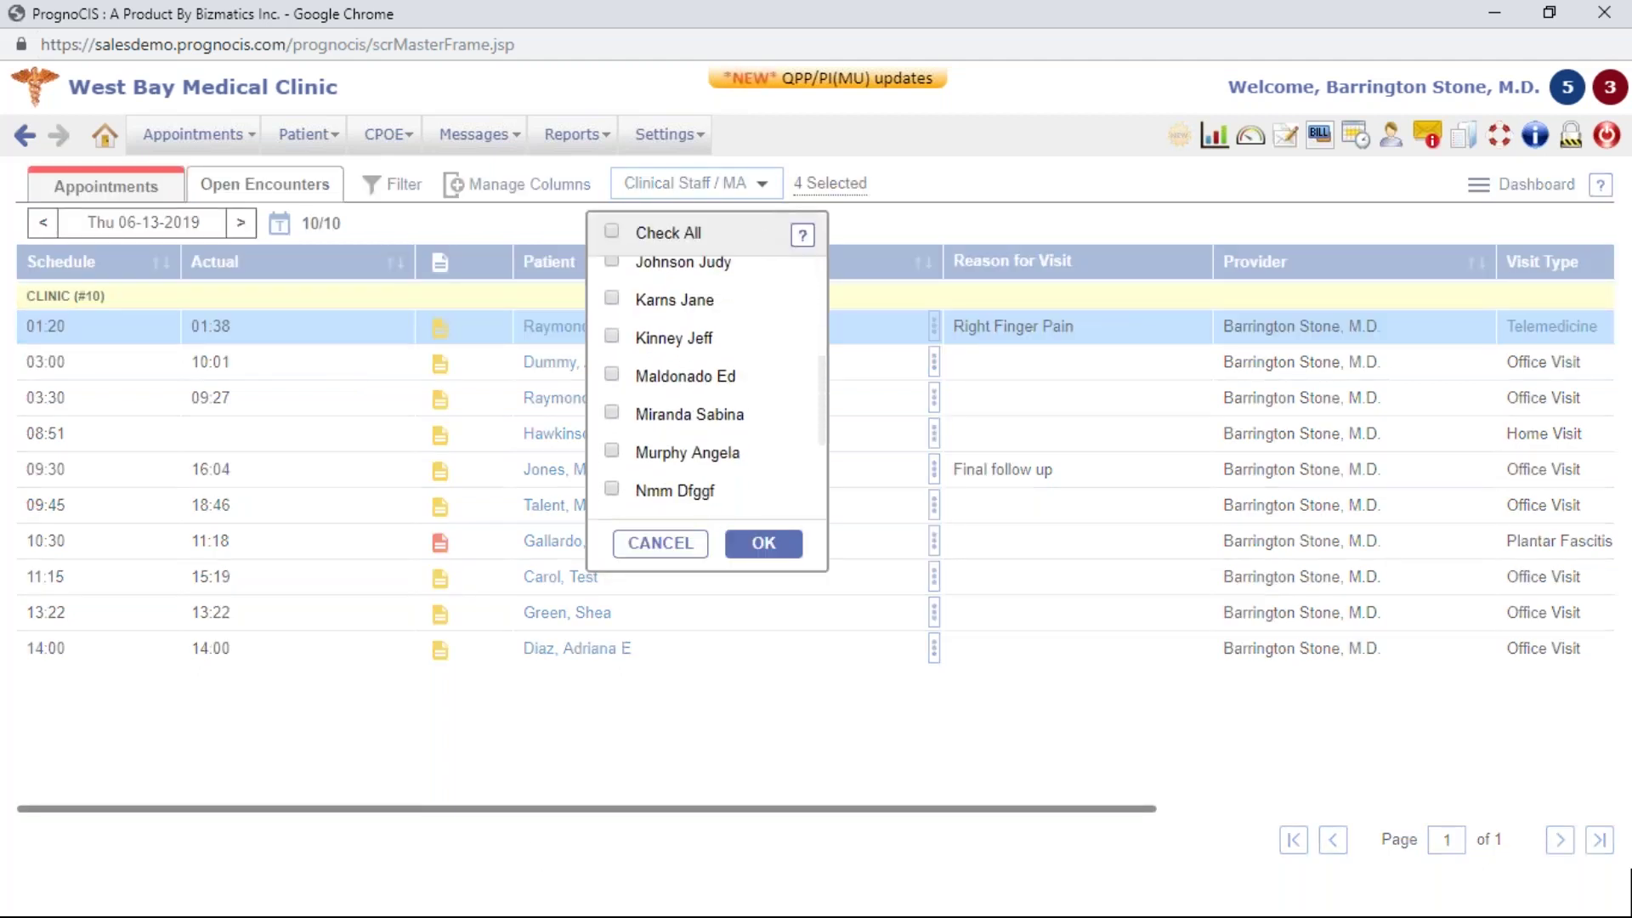
scroll(685, 349, down, 3)
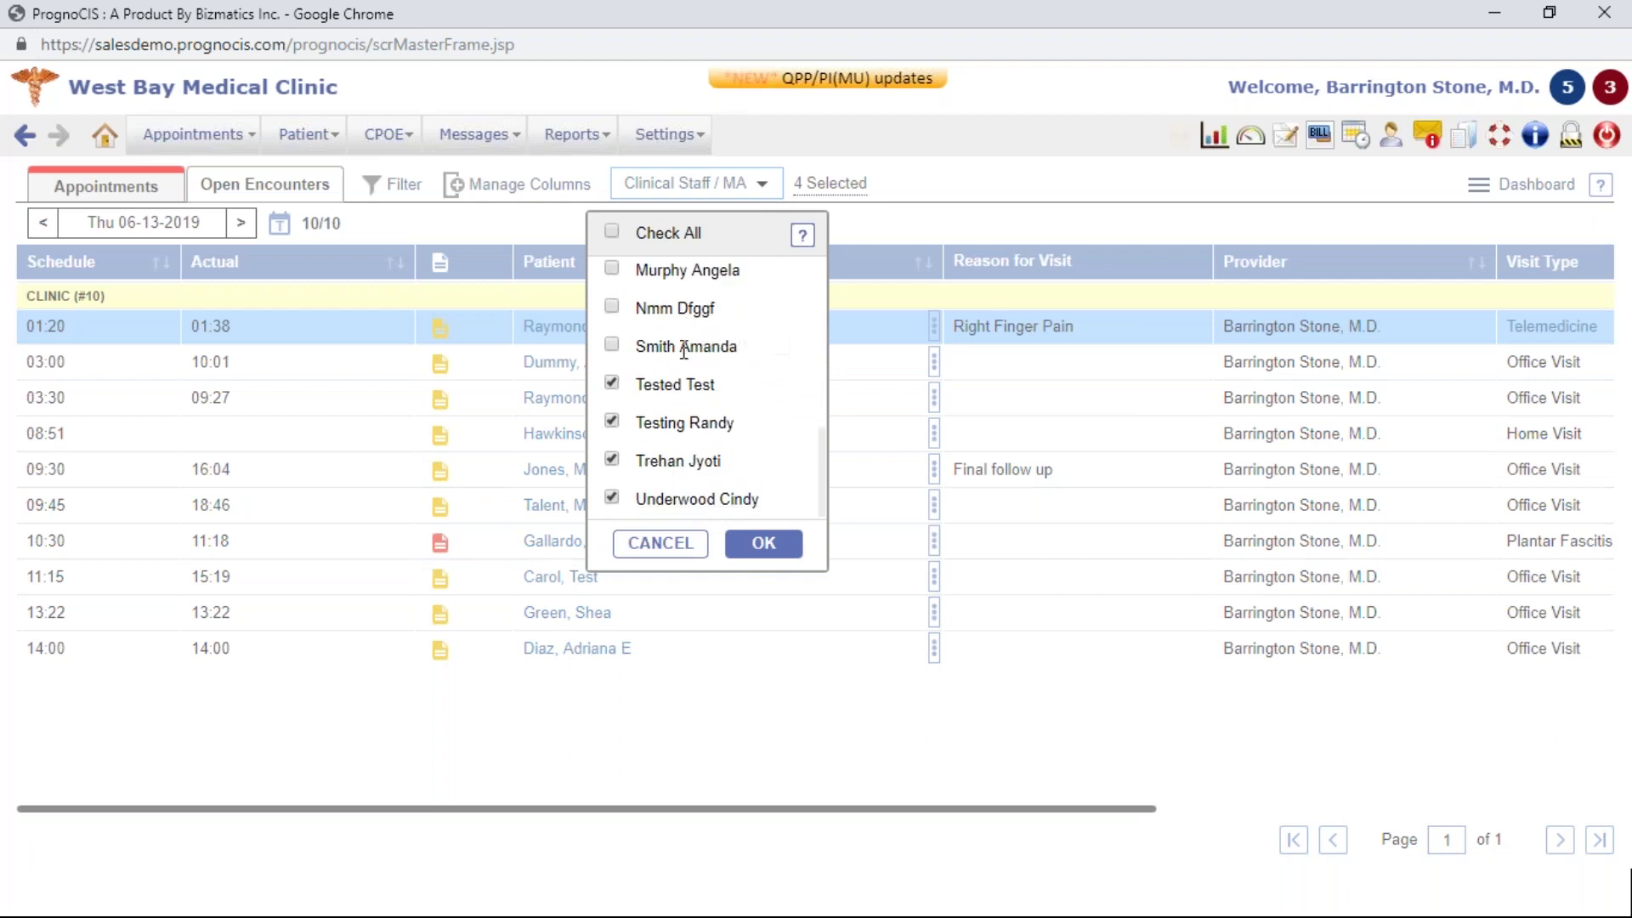
click(612, 423)
click(612, 460)
click(612, 498)
Step: Select the second and third staff members in the Clinical Staff / MA filter and apply the selection
scroll(614, 391, up, 7)
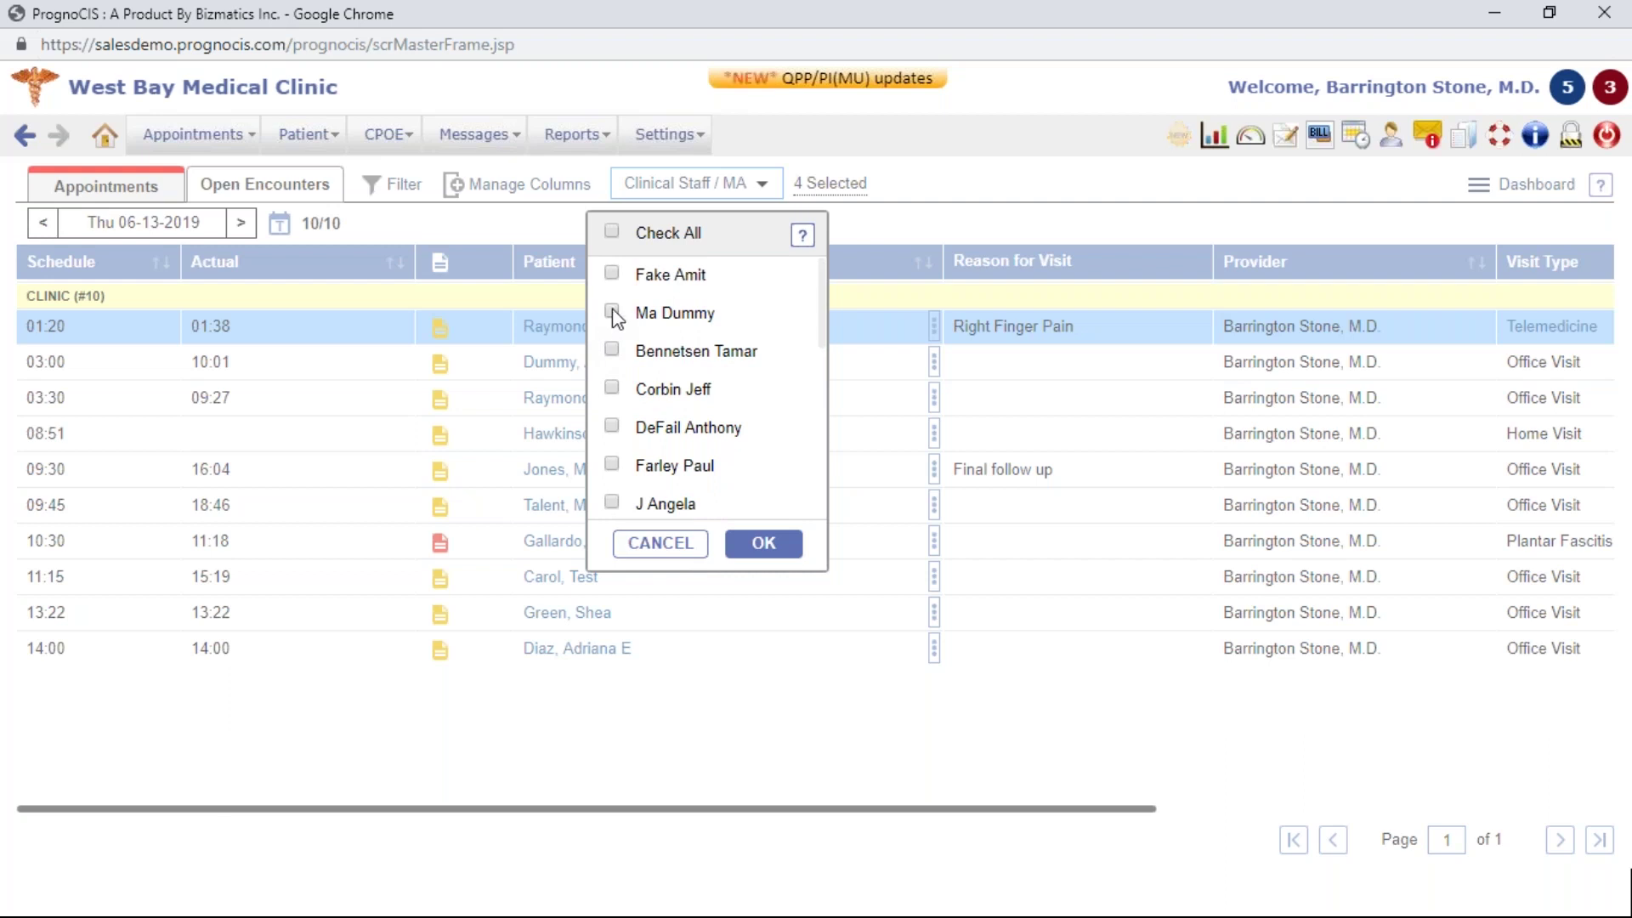
click(612, 312)
click(612, 350)
click(764, 543)
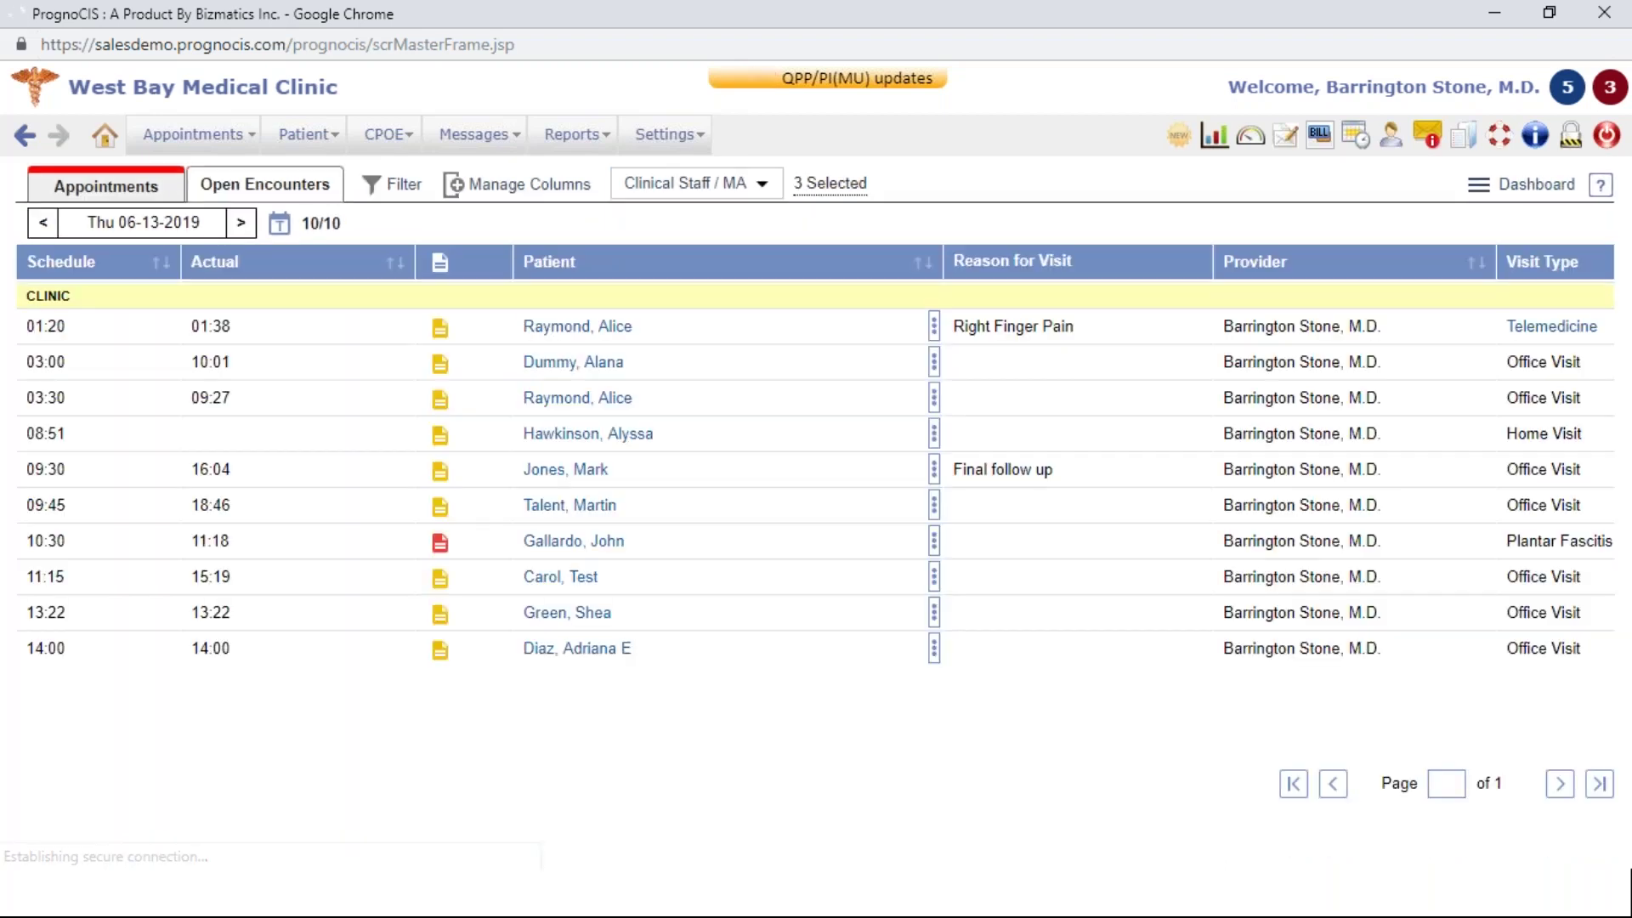
mouse_move(831, 184)
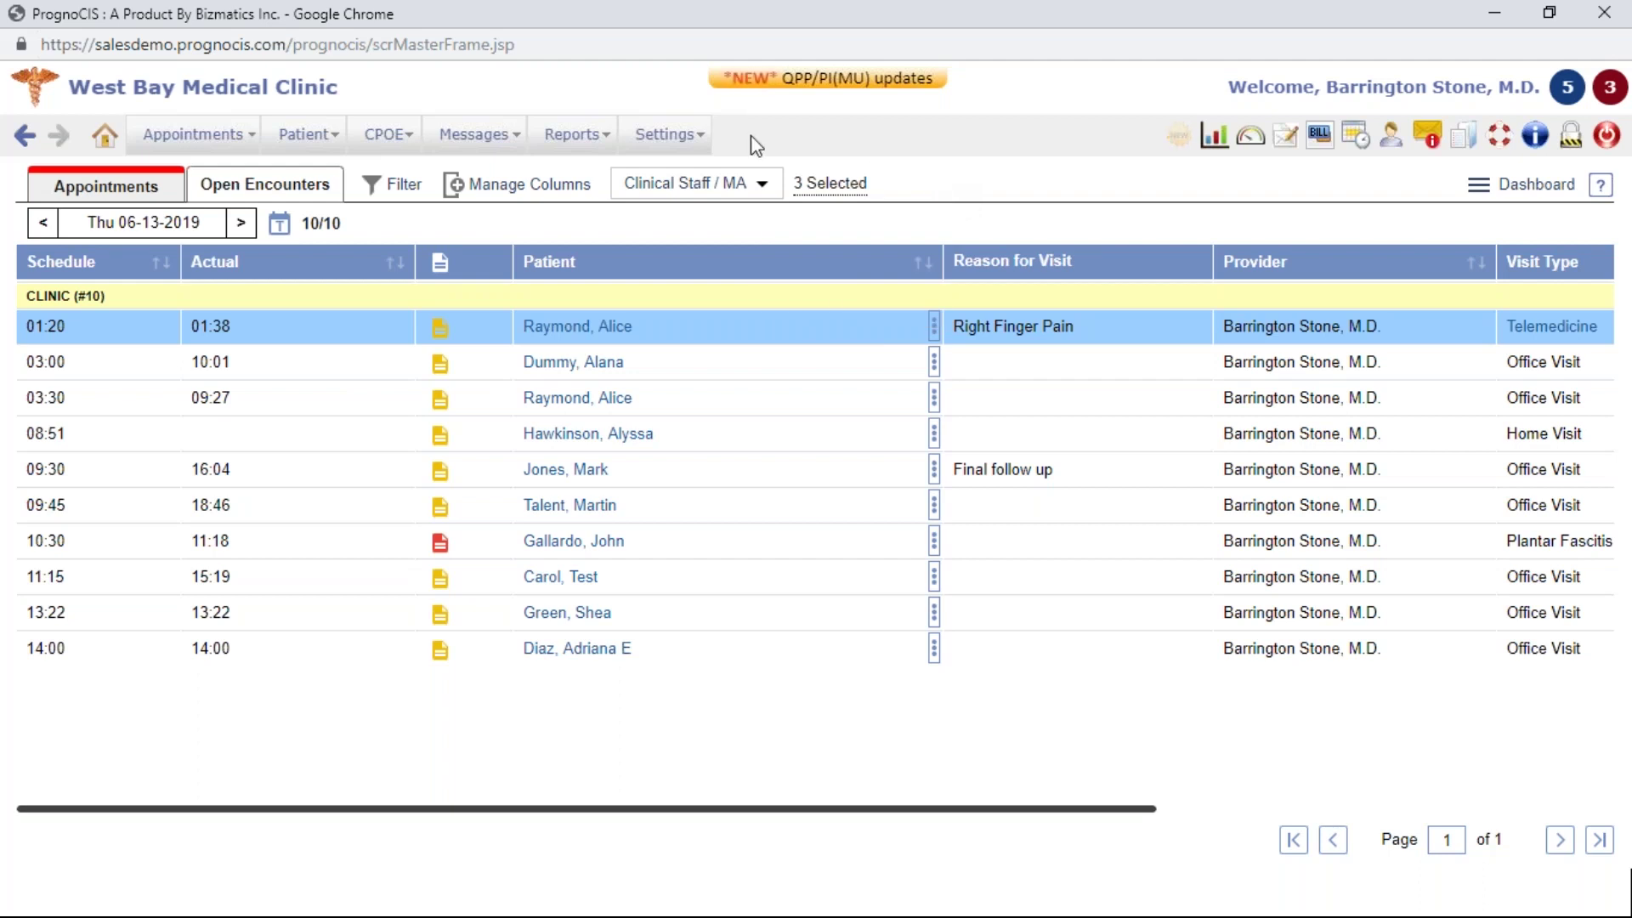
Step: Open My Preferences to view the search list, test, template and order set options, and return to the home screen
mouse_move(680, 136)
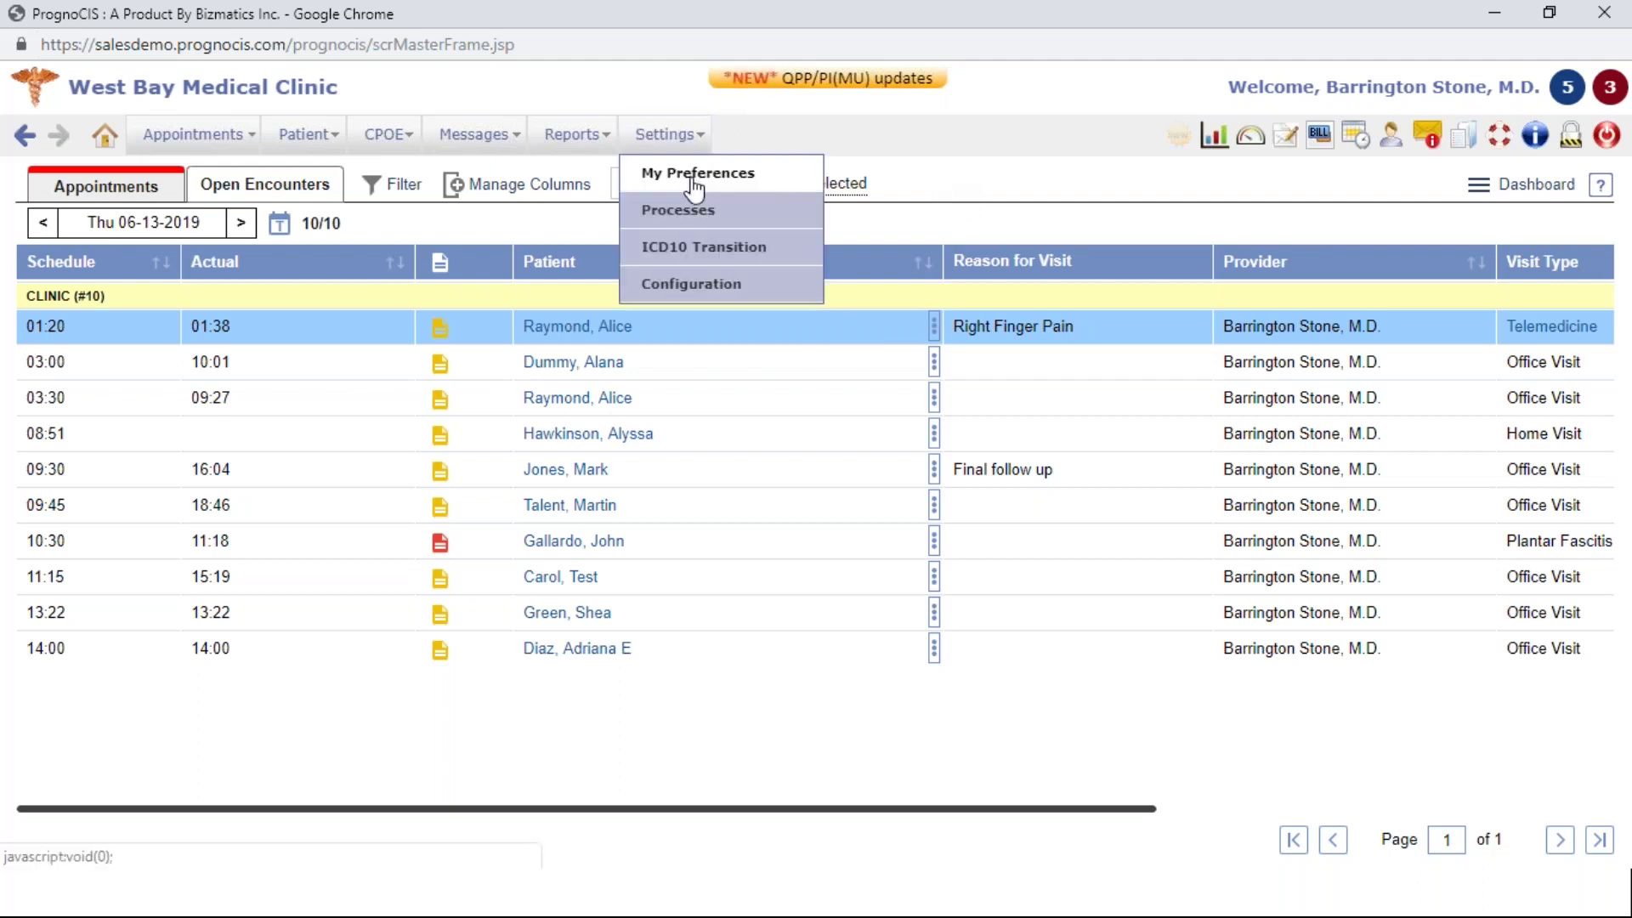
click(694, 175)
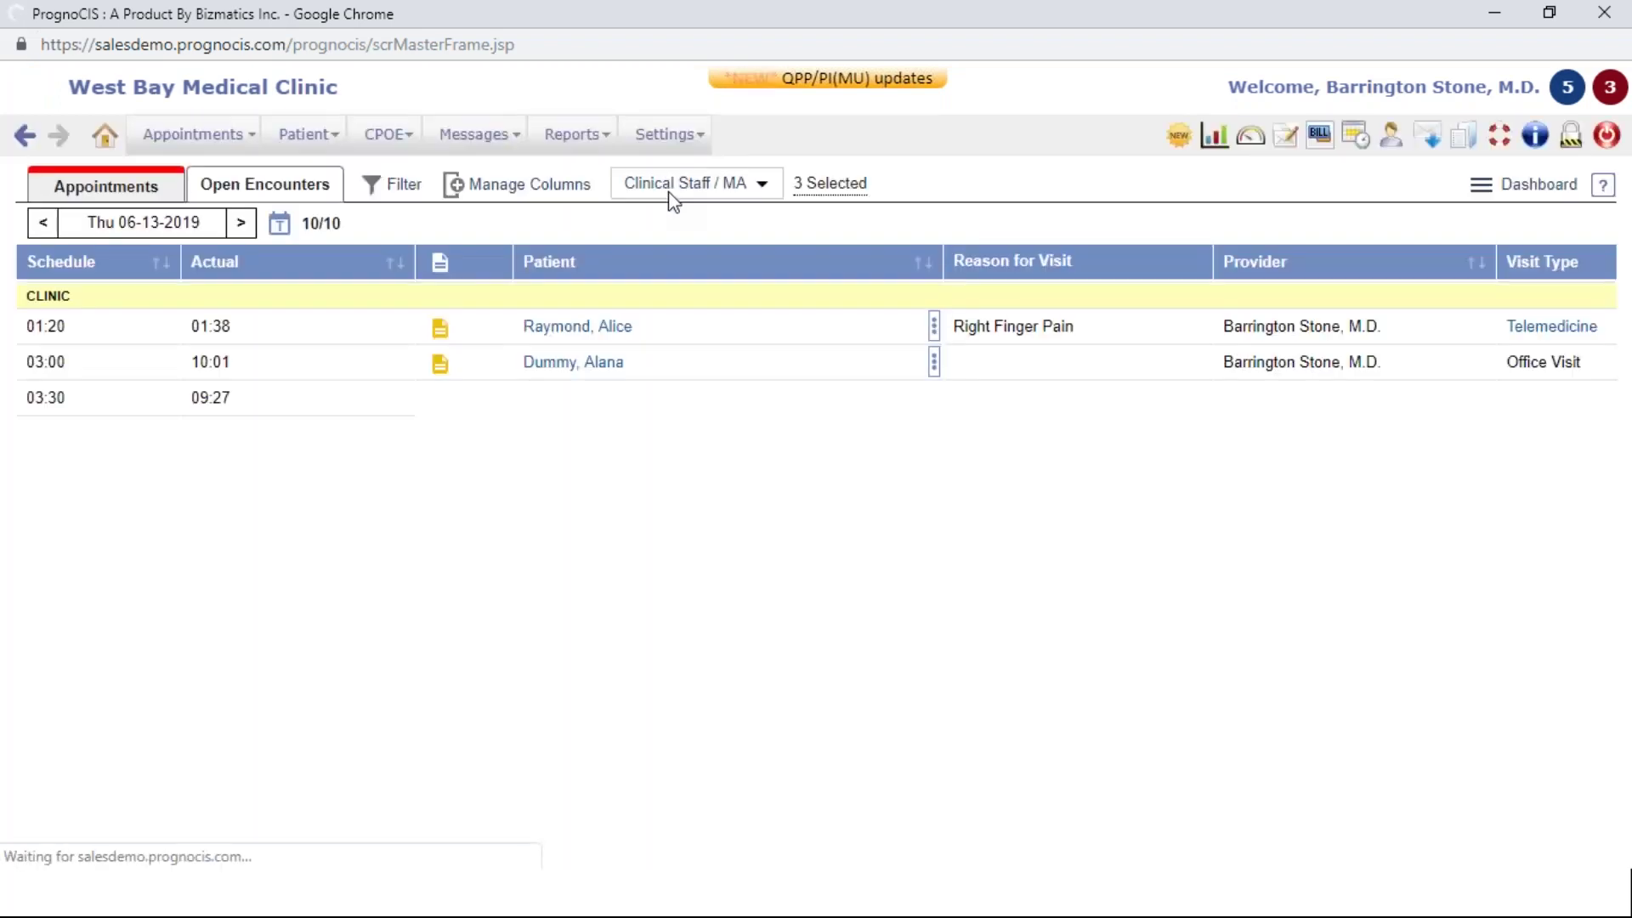
mouse_move(680, 148)
click(682, 180)
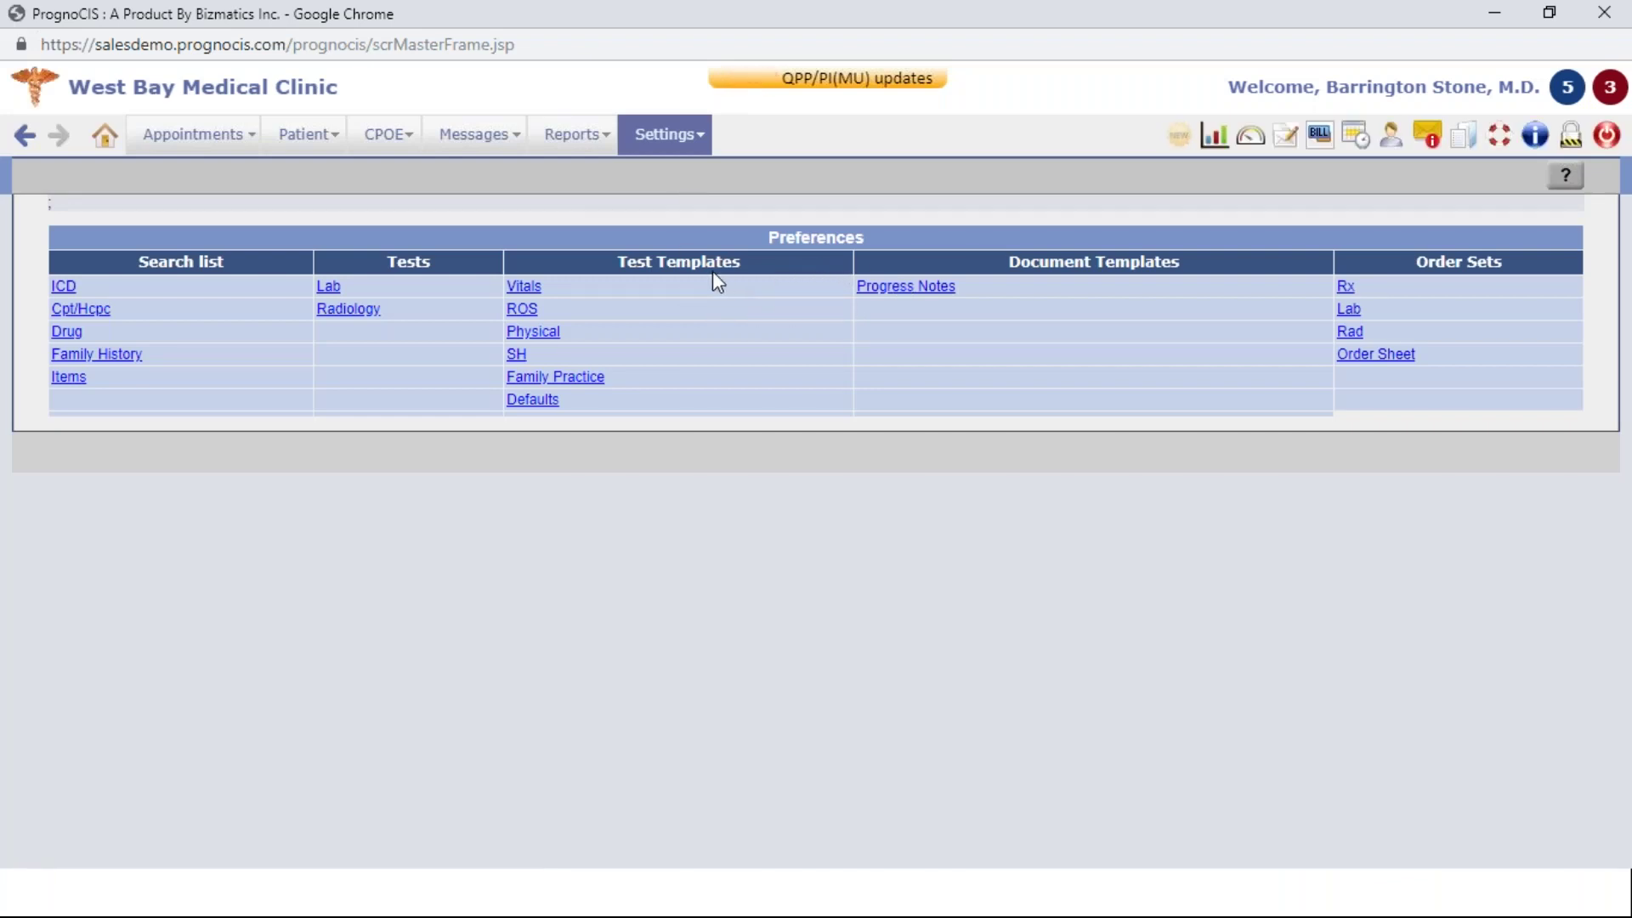
click(105, 138)
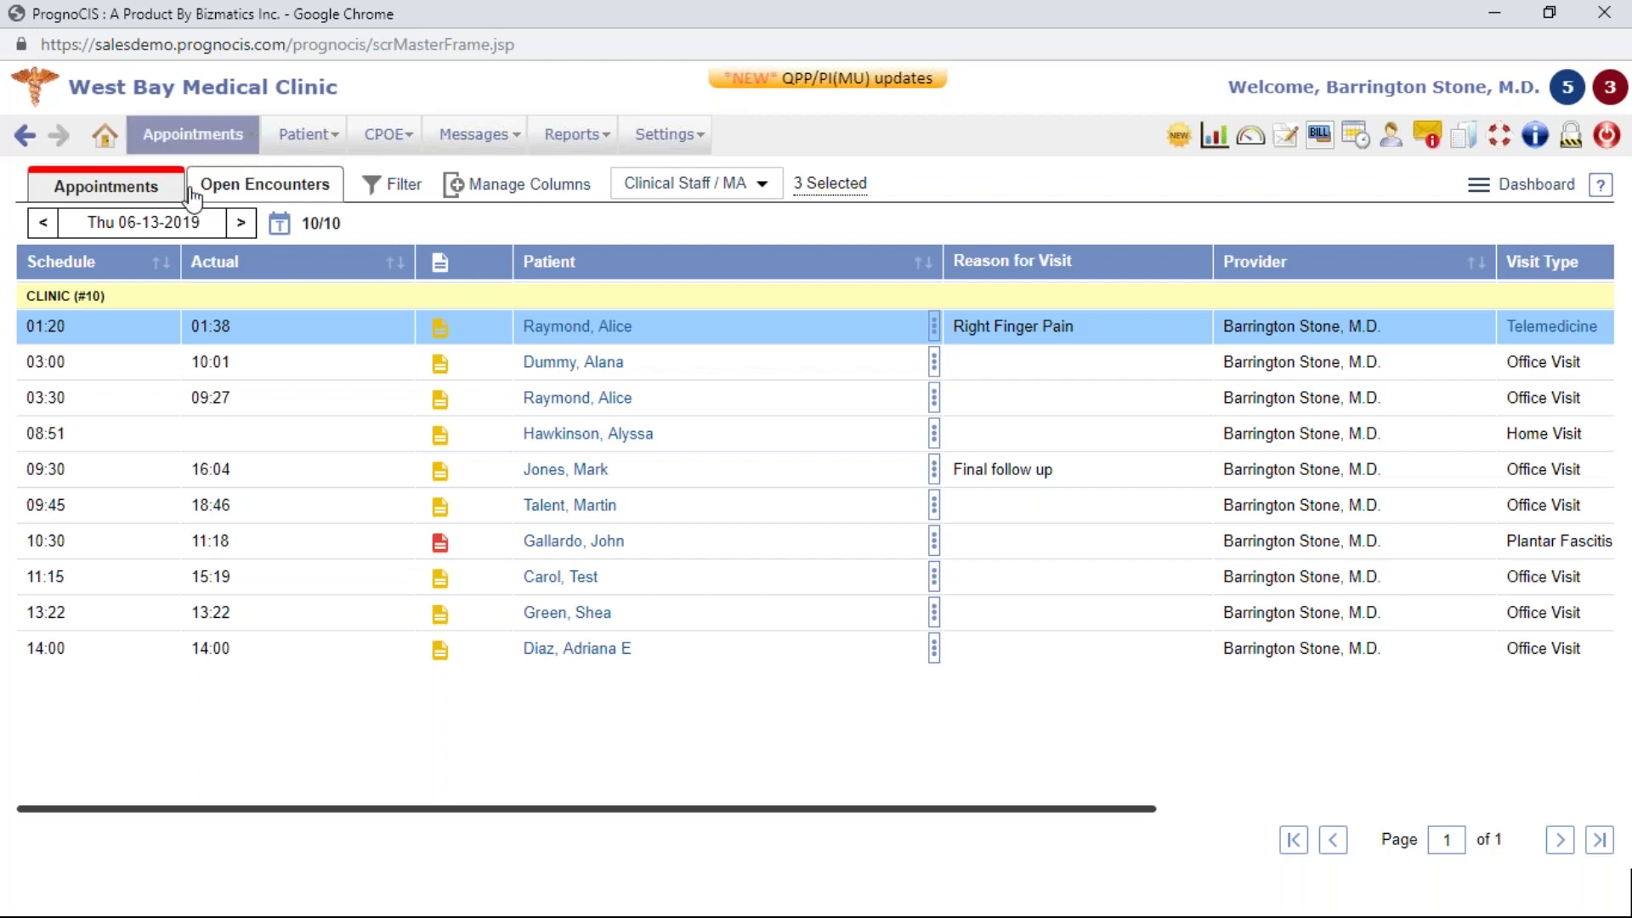
Step: Show the available patient actions for the 01:20 Telemedicine appointment
click(932, 339)
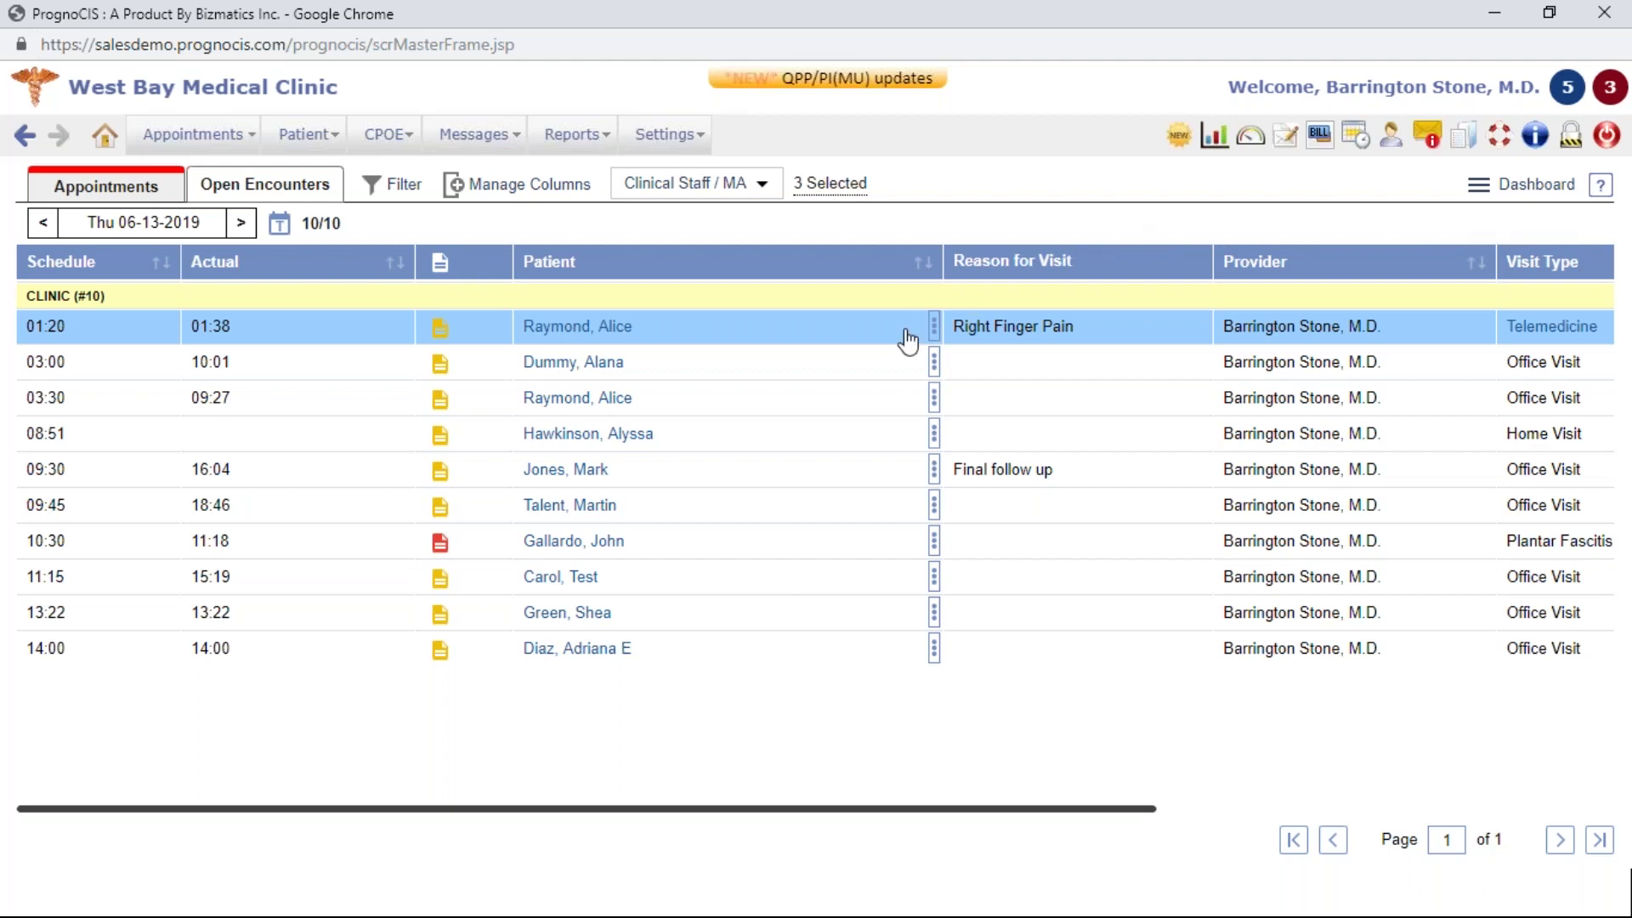
mouse_move(908, 338)
click(935, 326)
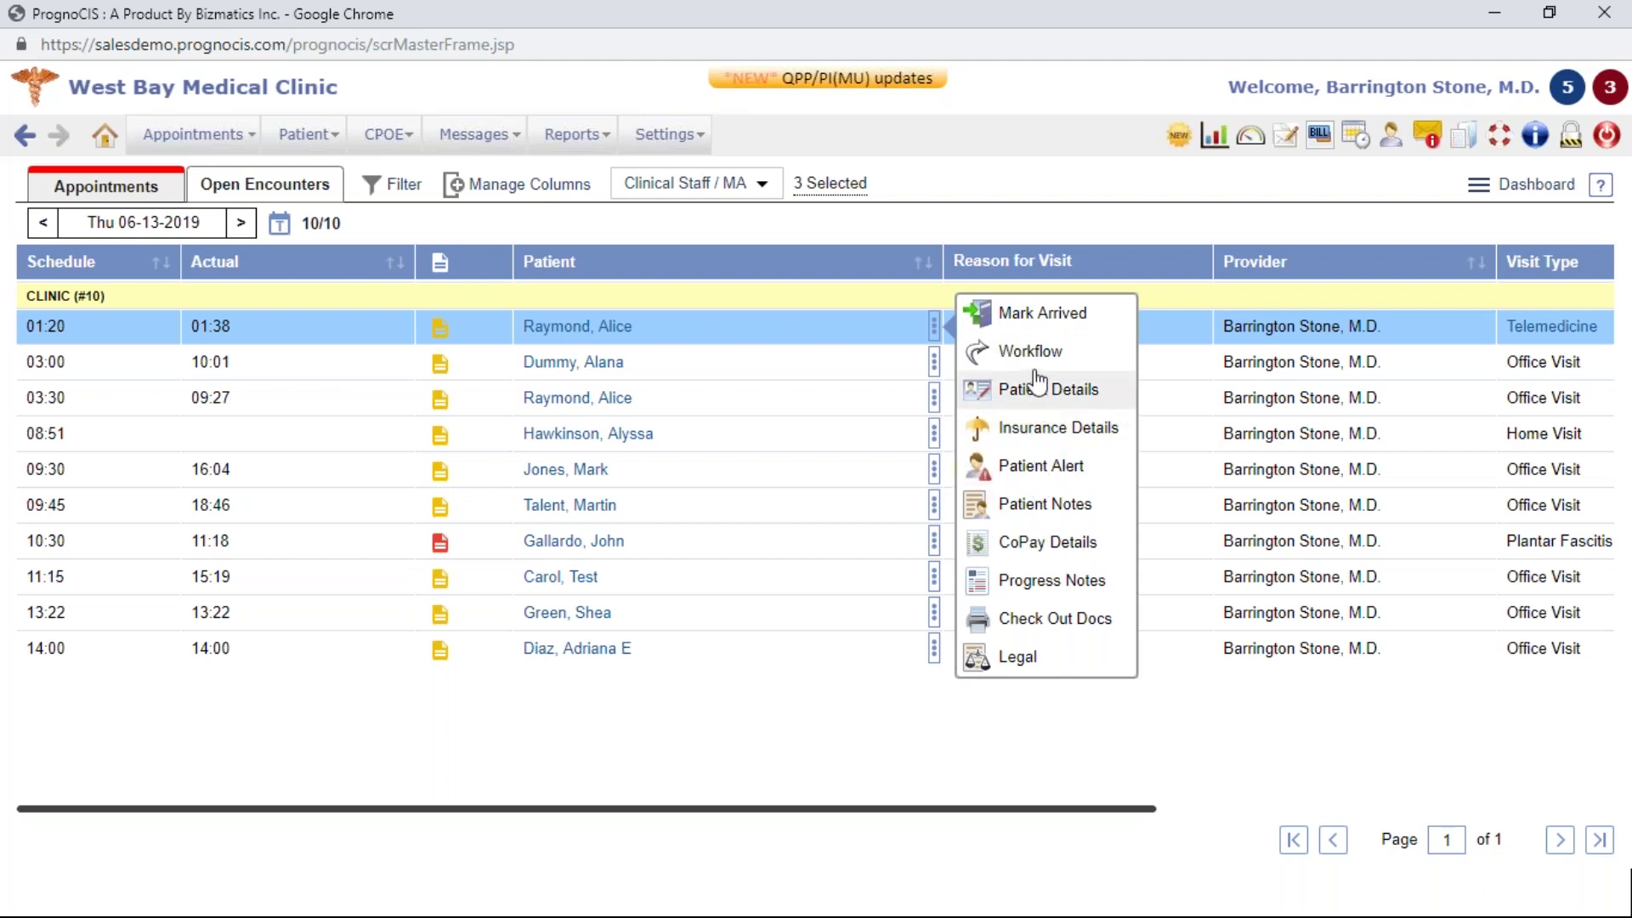
Step: View the patient details for the 01:20 appointment and the insurance details for the 03:00 appointment, closing each window without changes
click(1070, 393)
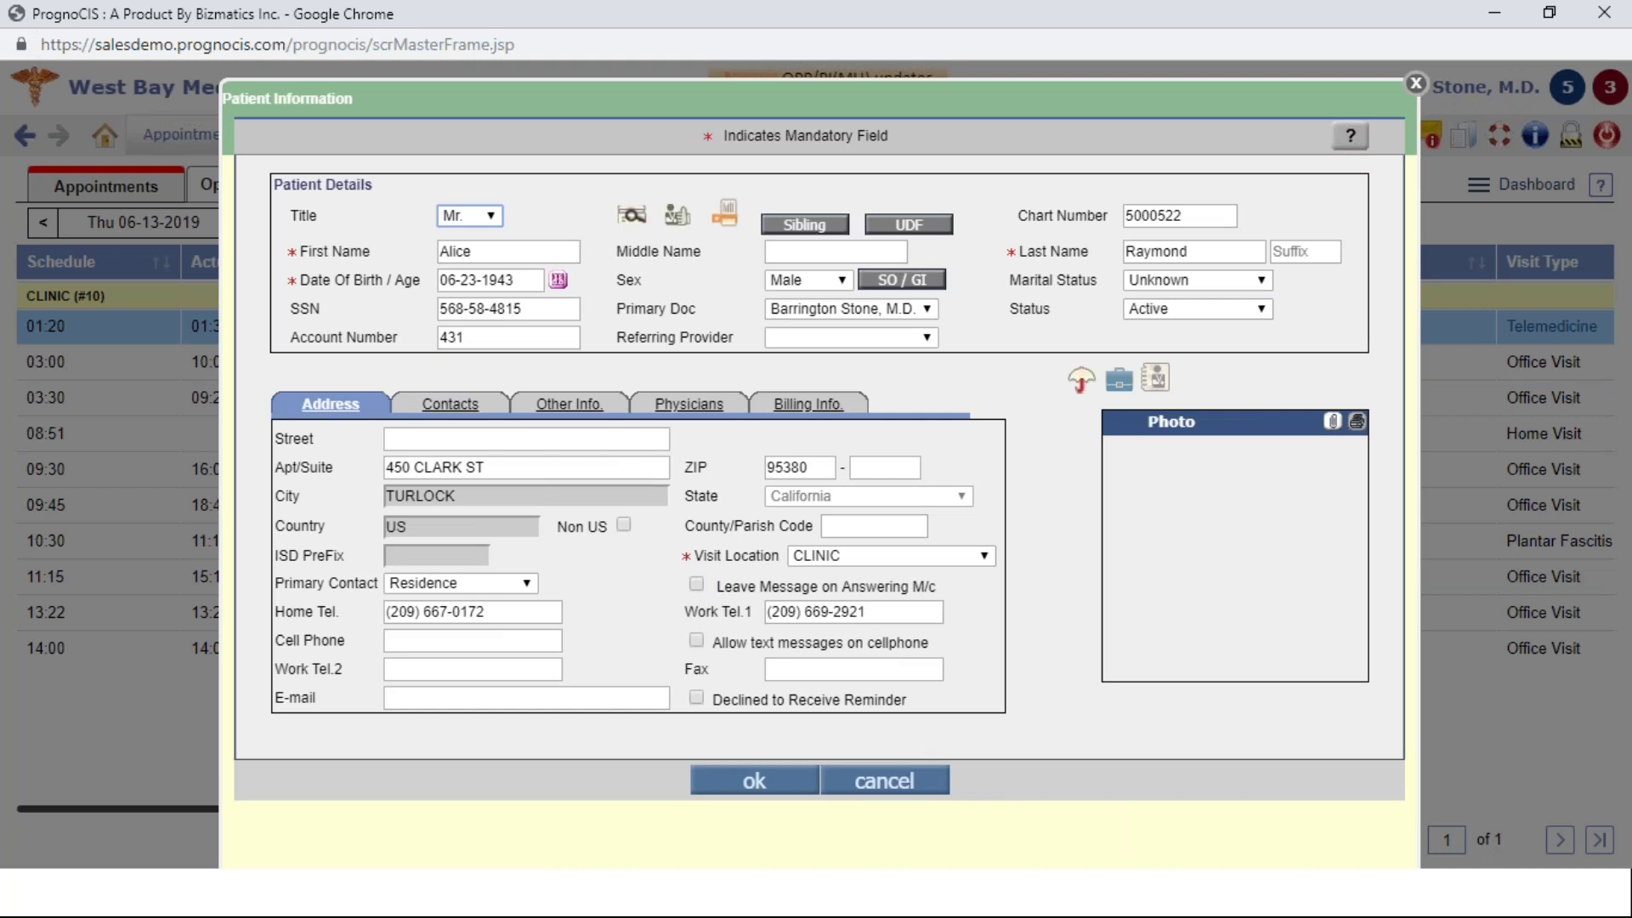
click(884, 780)
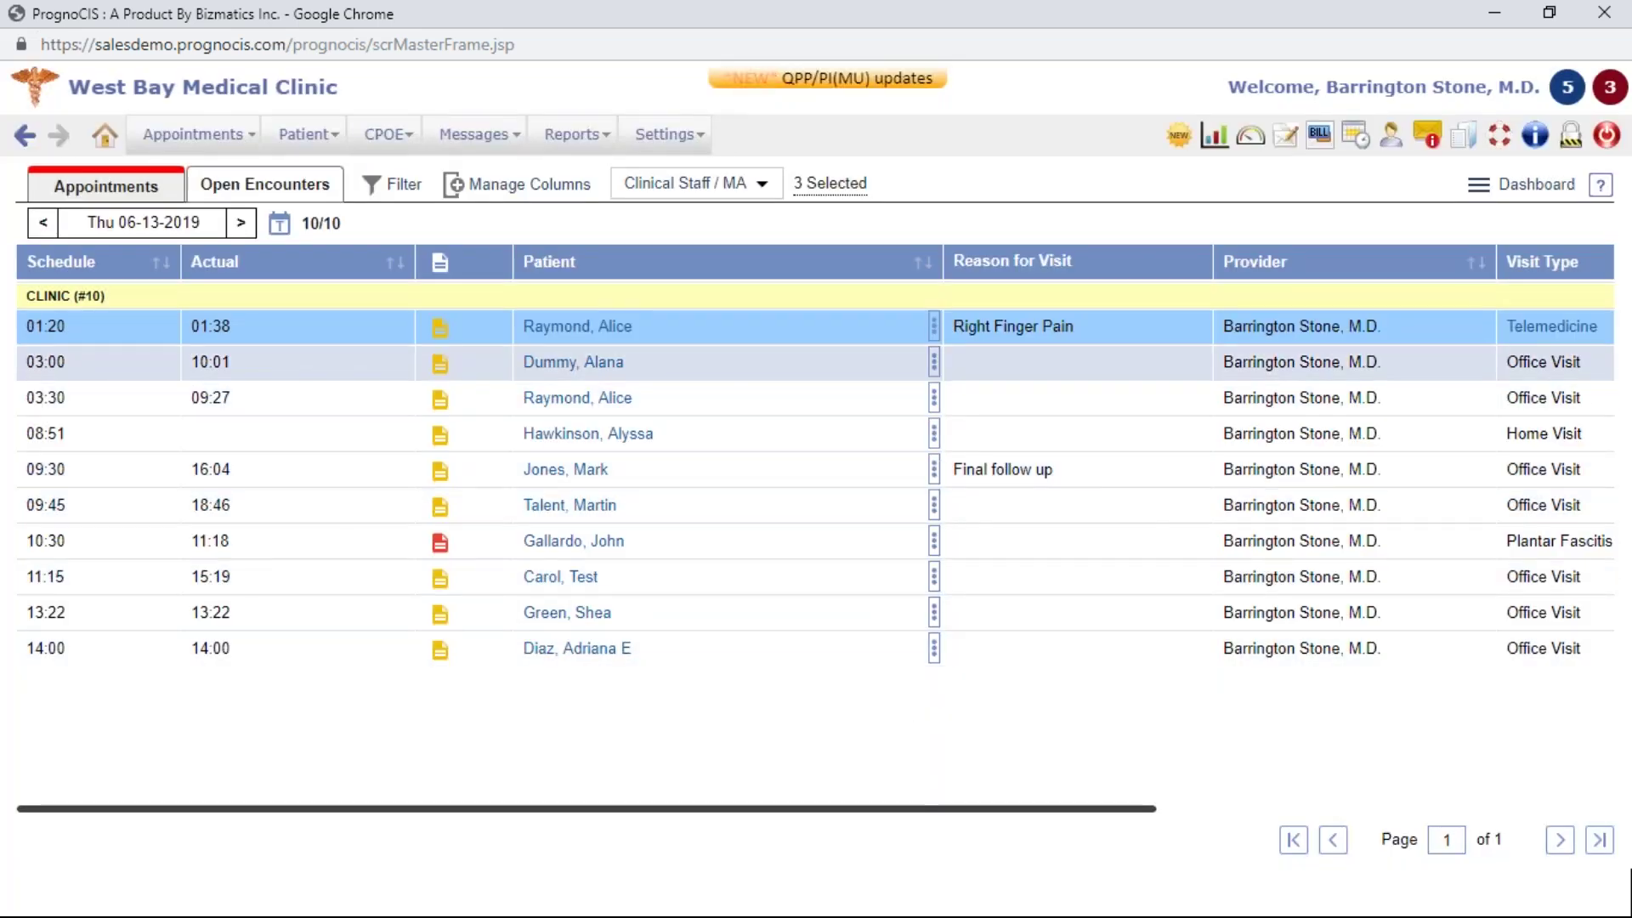
click(935, 374)
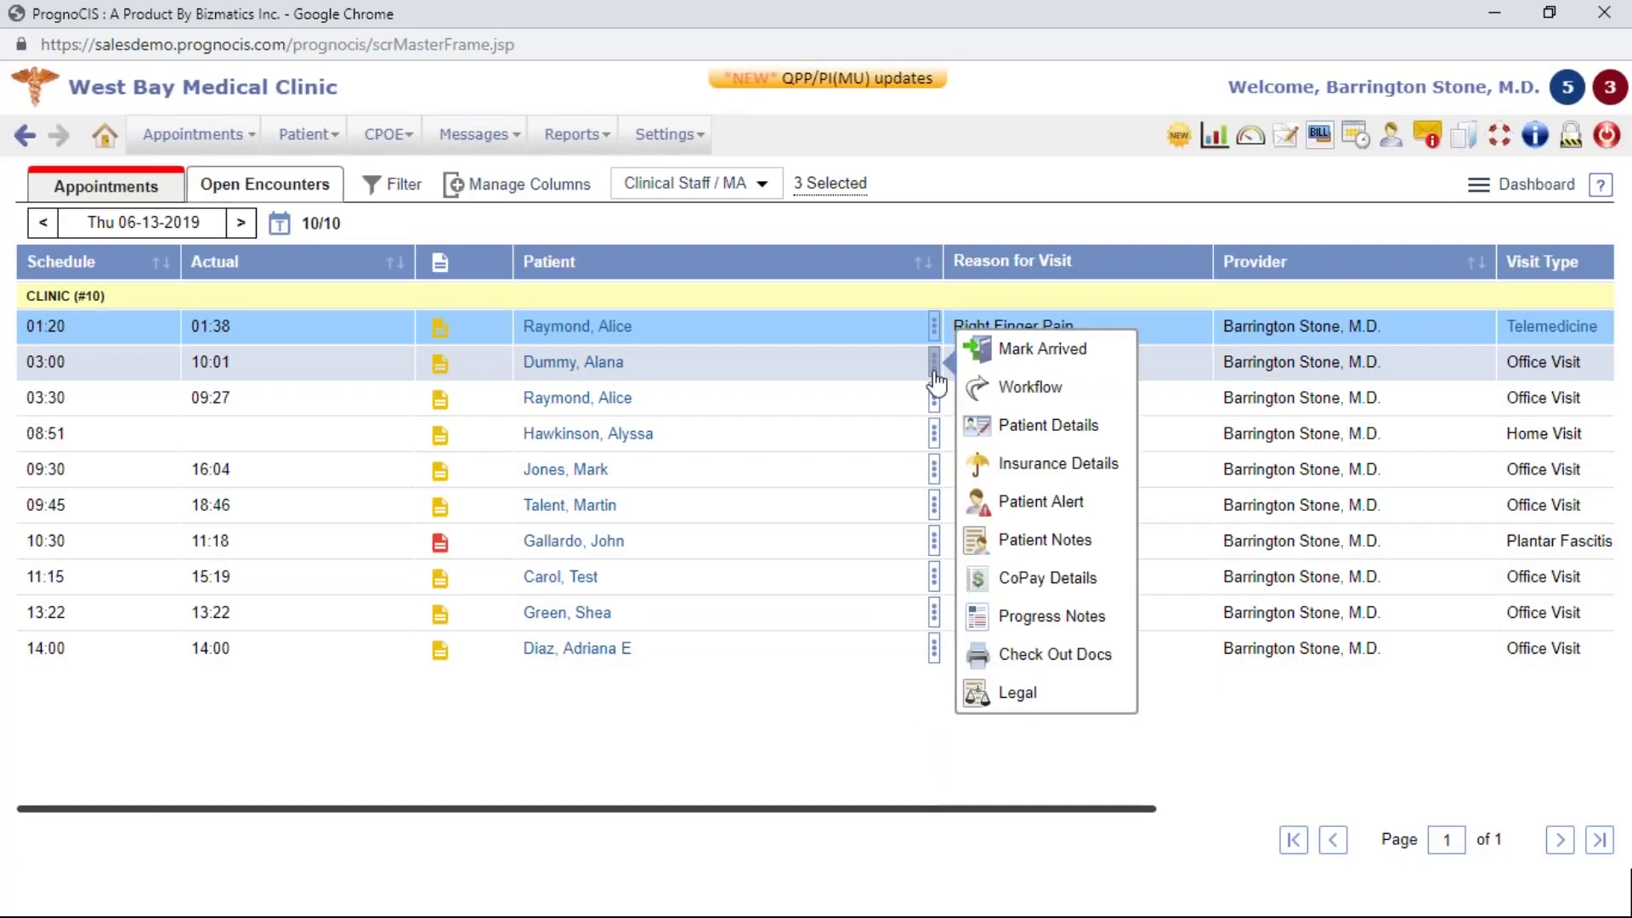
click(1035, 481)
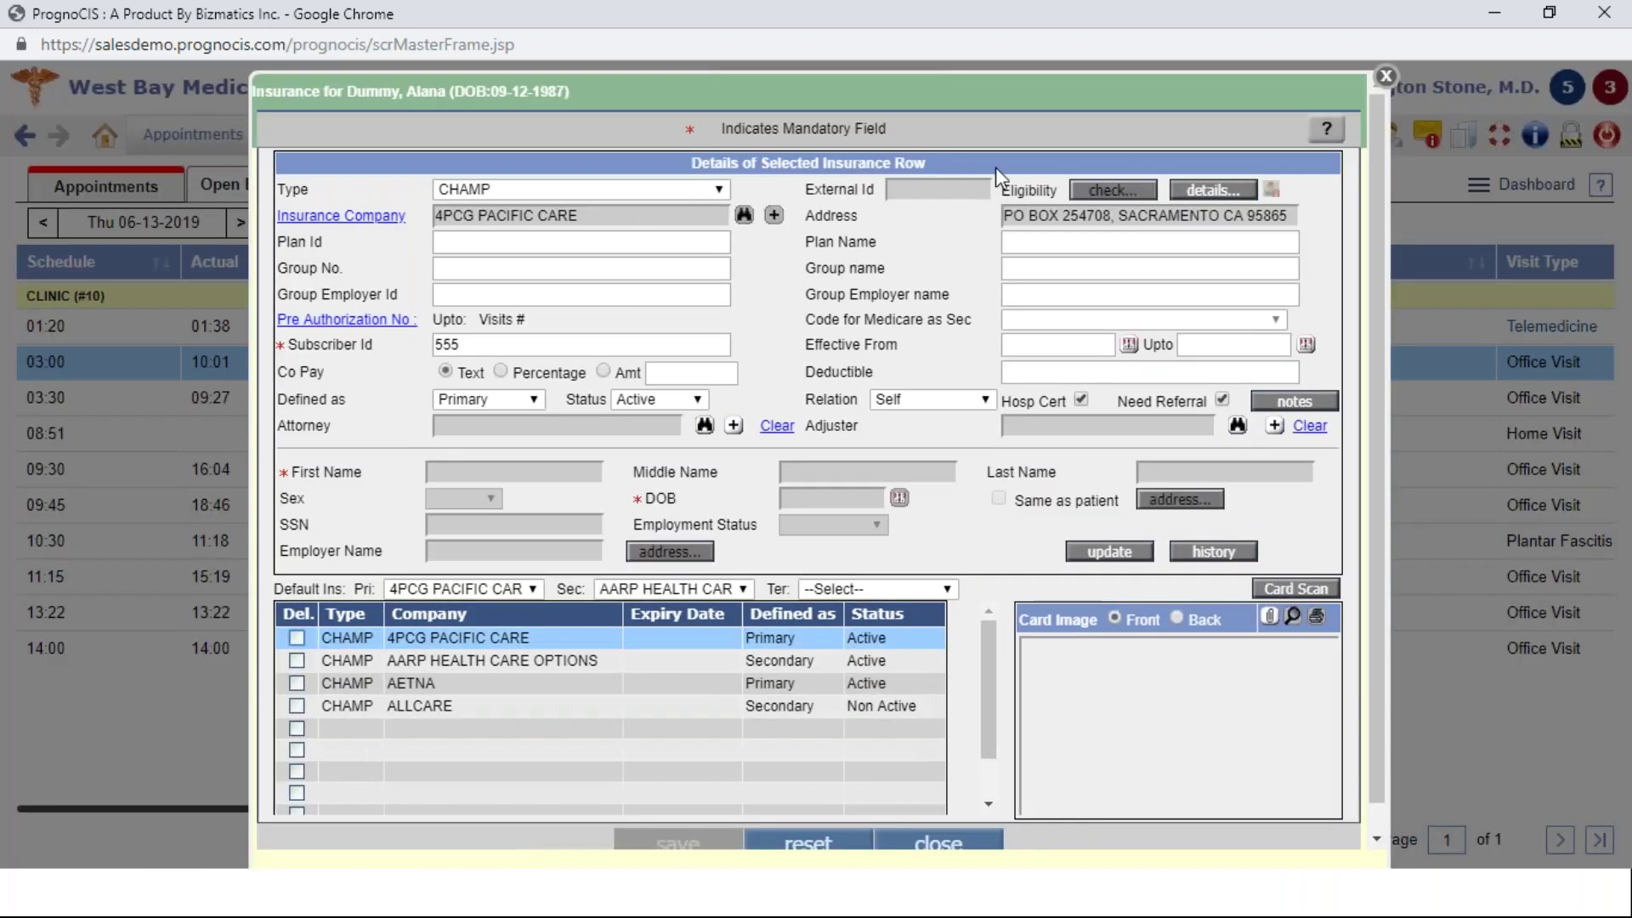
click(1387, 77)
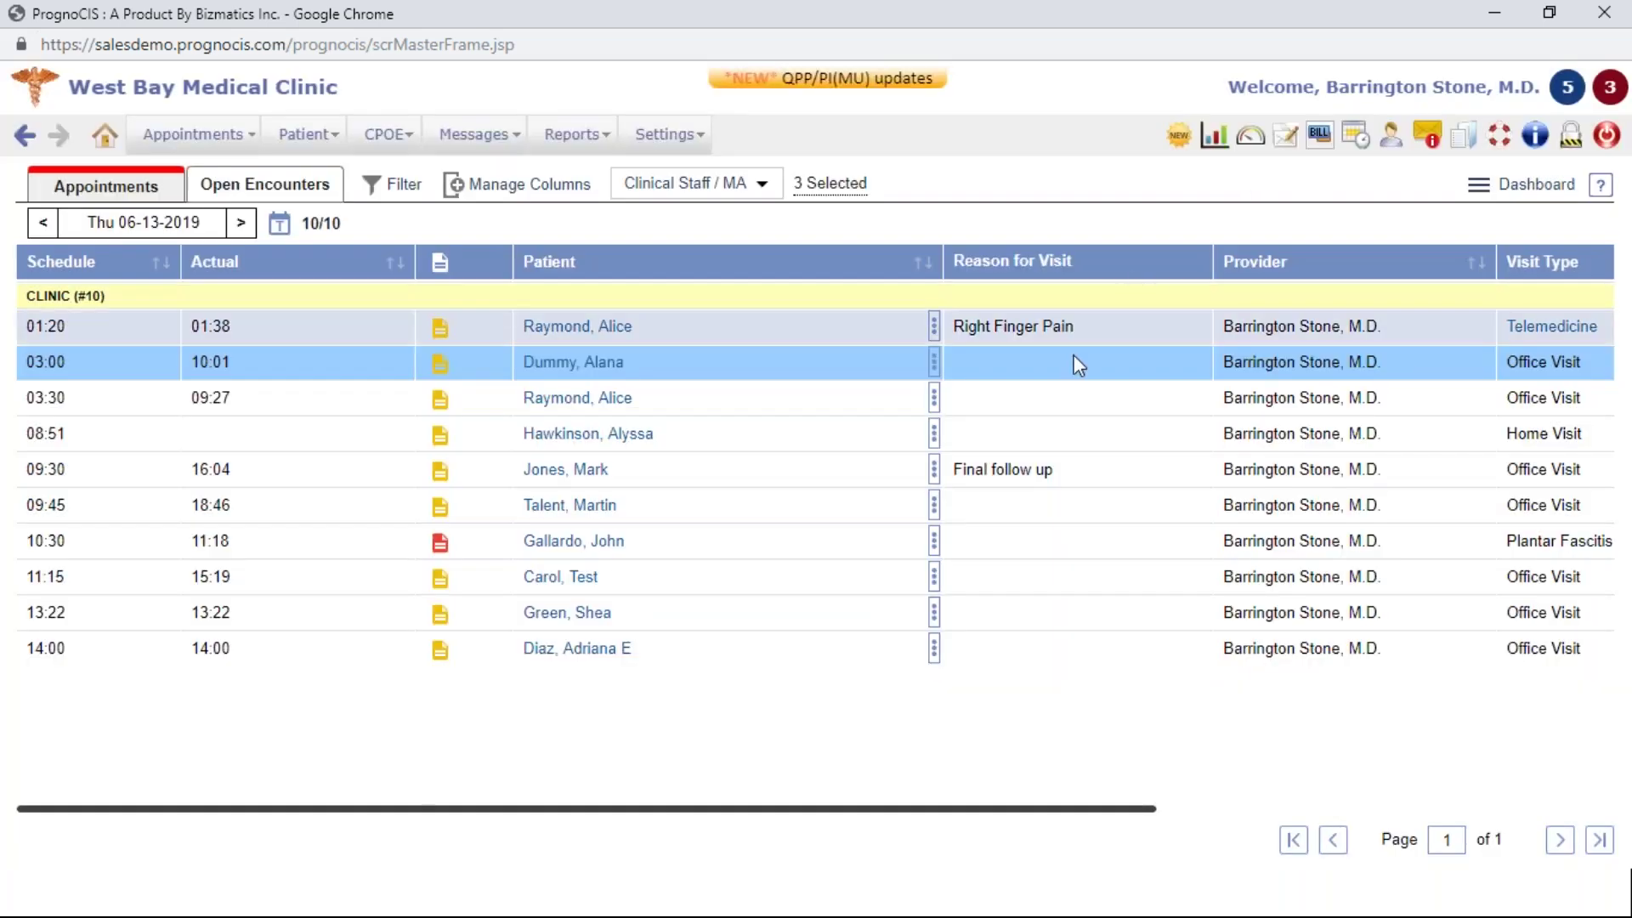
Step: Show the available patient actions for the 03:30 appointment and dismiss the list
click(933, 406)
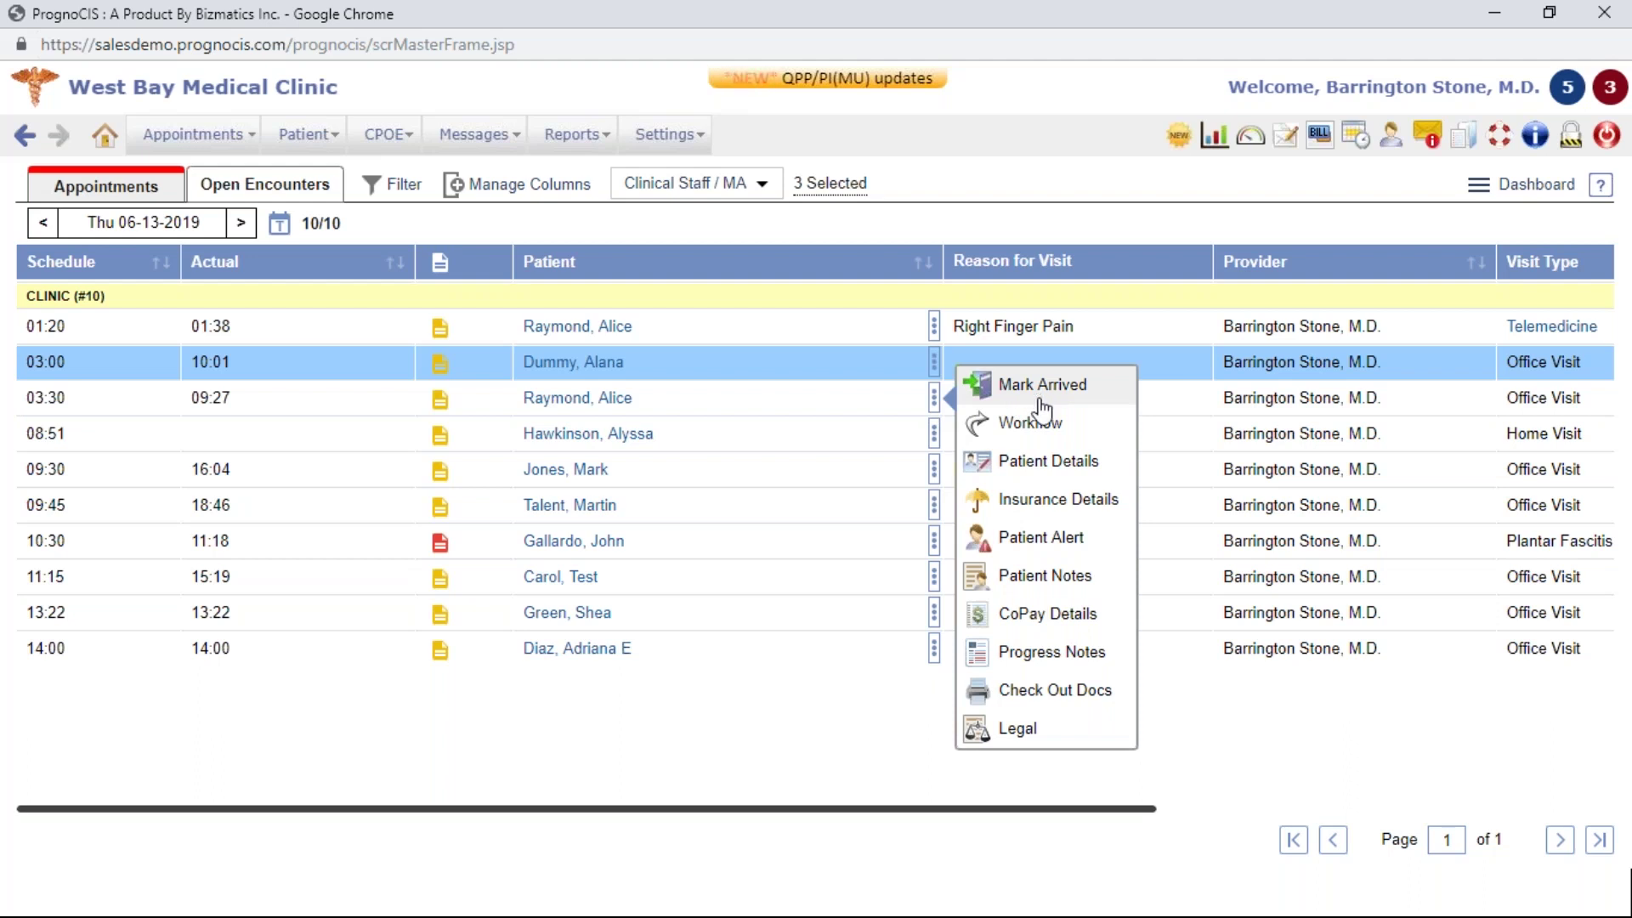
click(1044, 464)
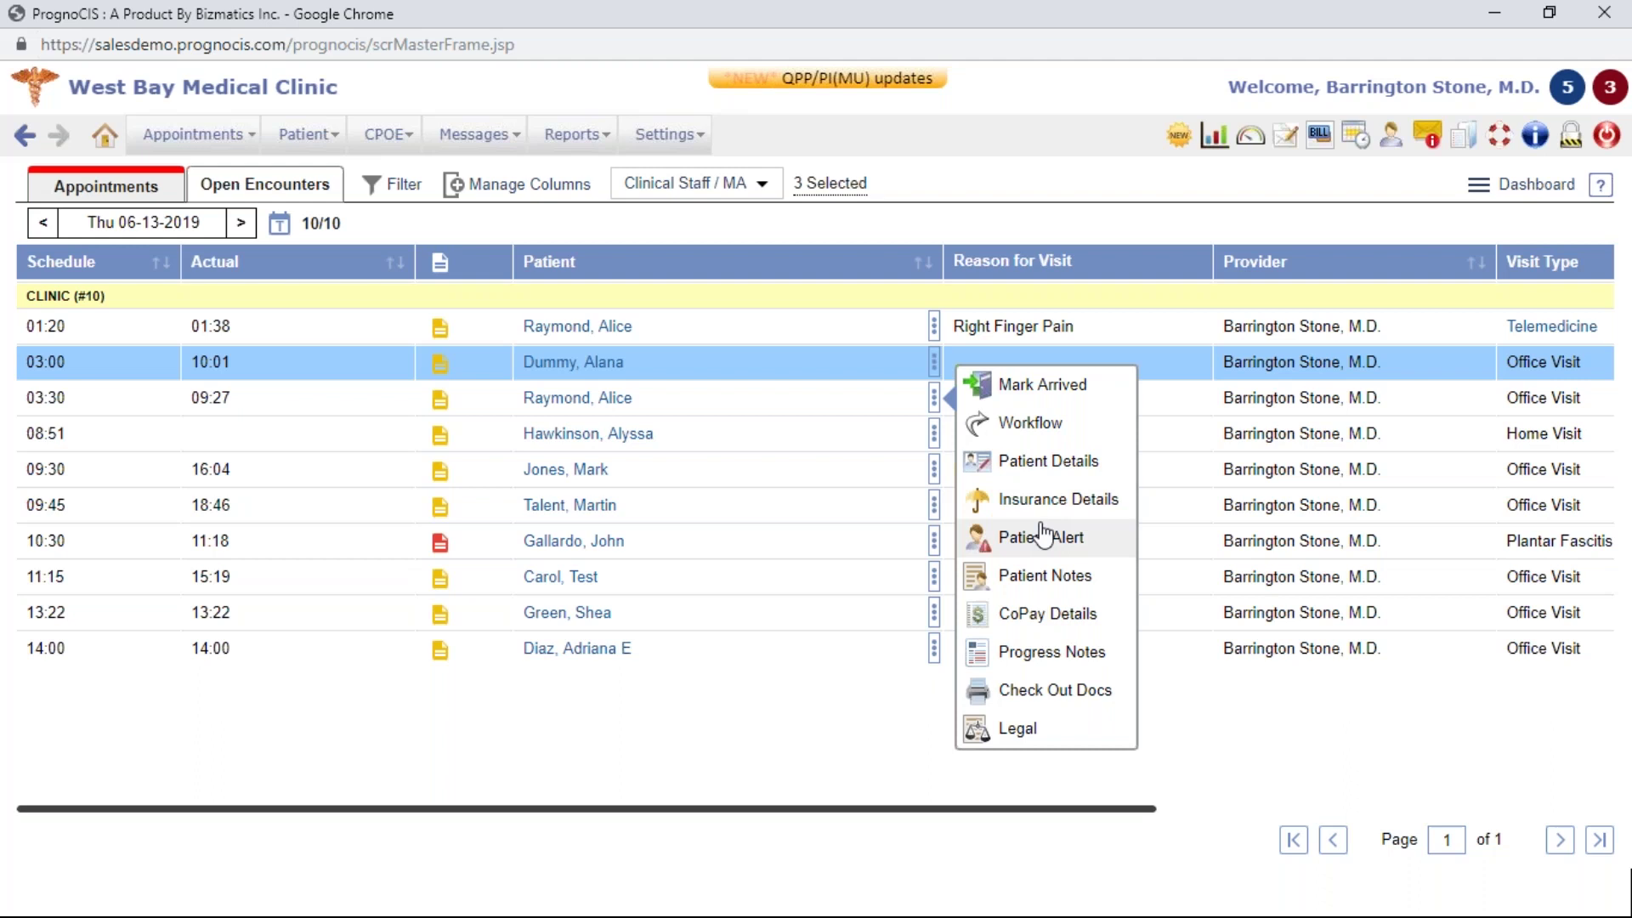
click(1044, 205)
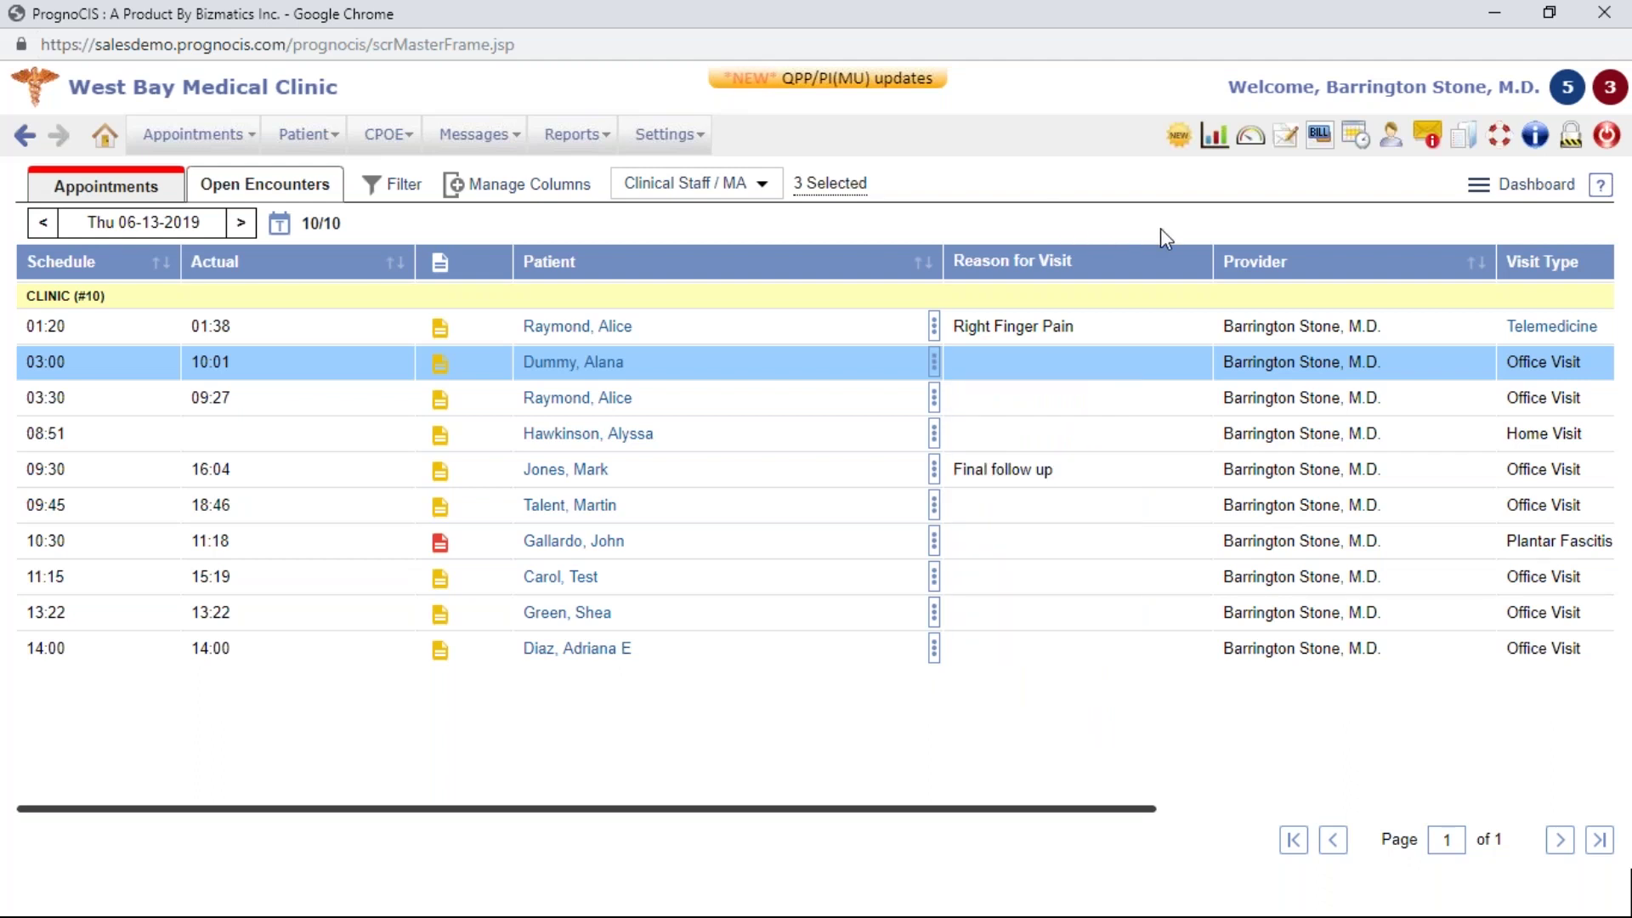
Step: Open the inbox preview from the home screen and browse through its messages
click(1434, 138)
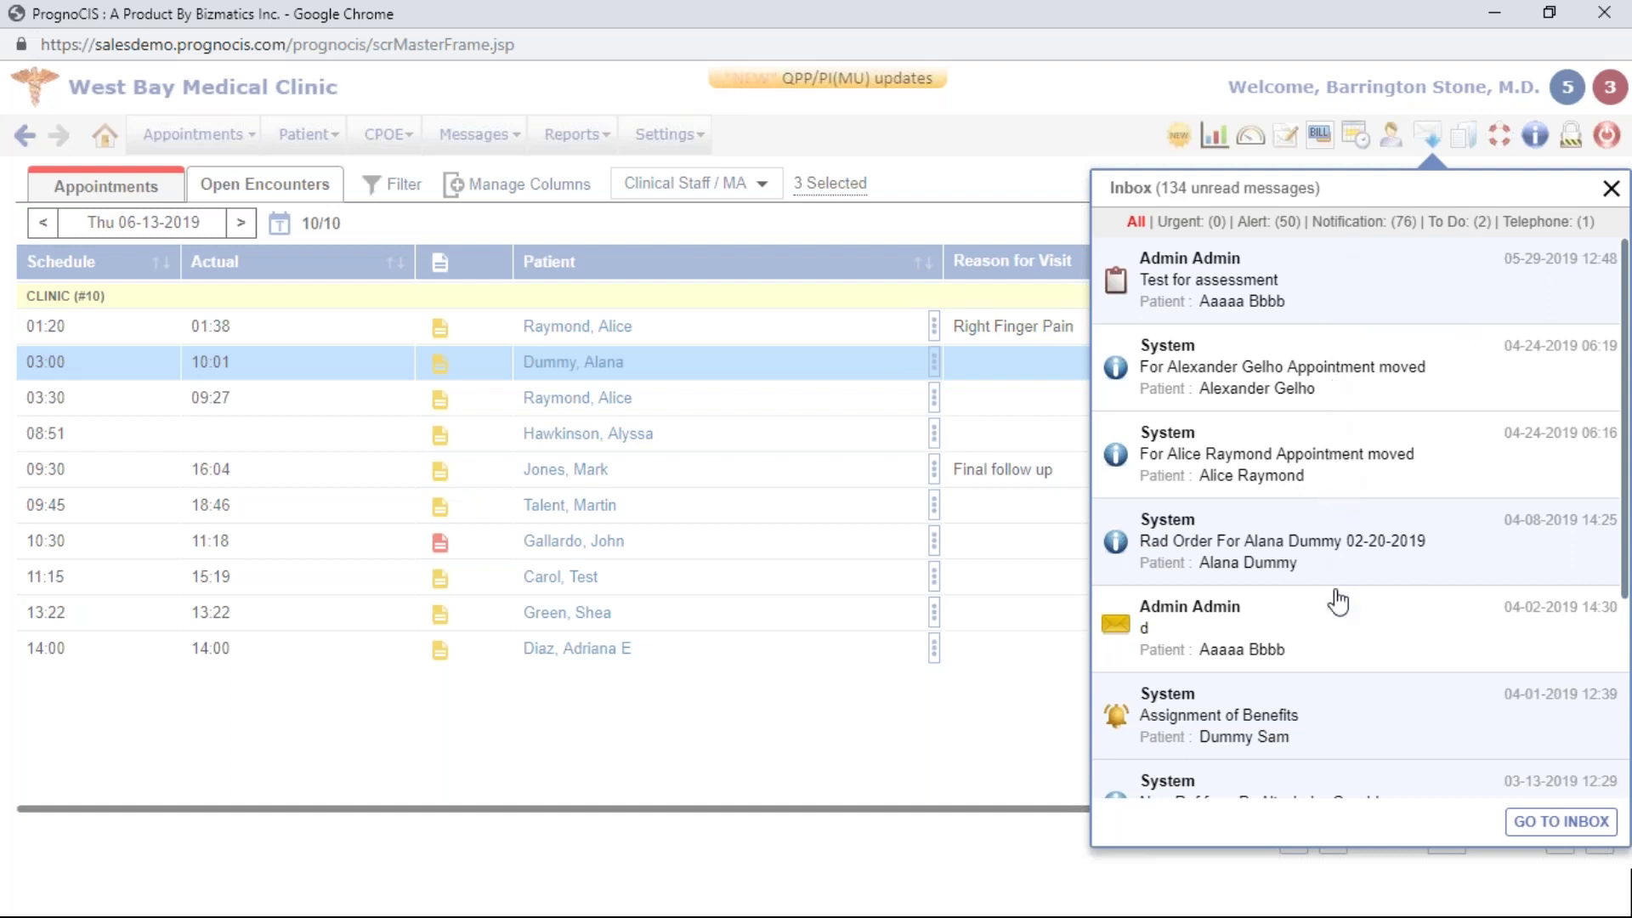
scroll(1338, 641, down, 3)
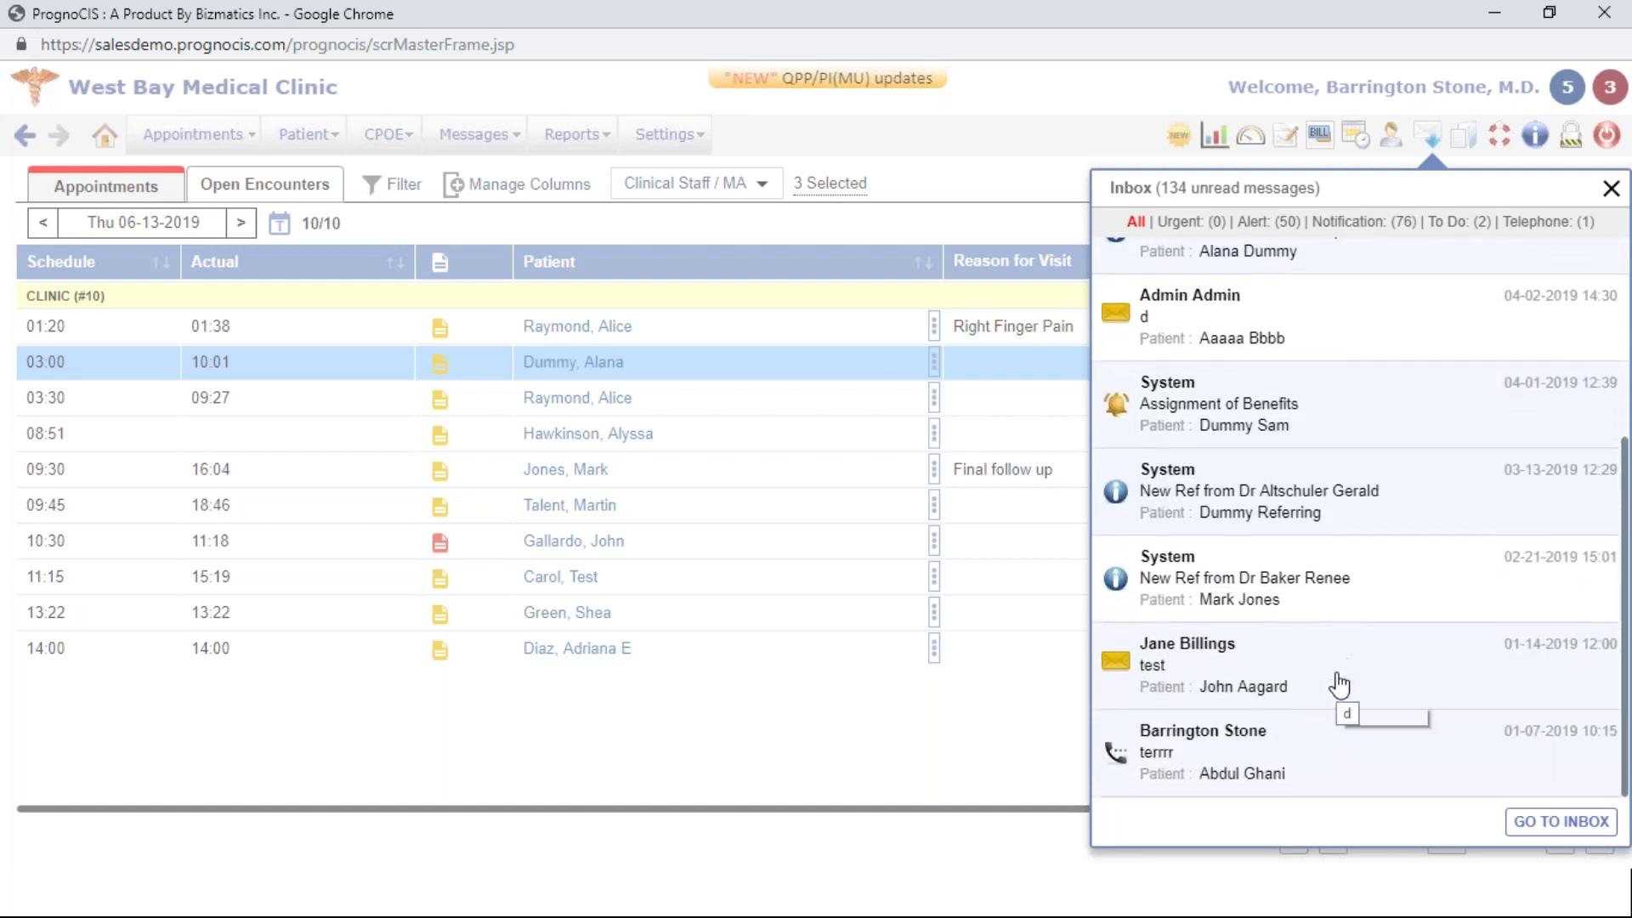
scroll(1342, 680, up, 3)
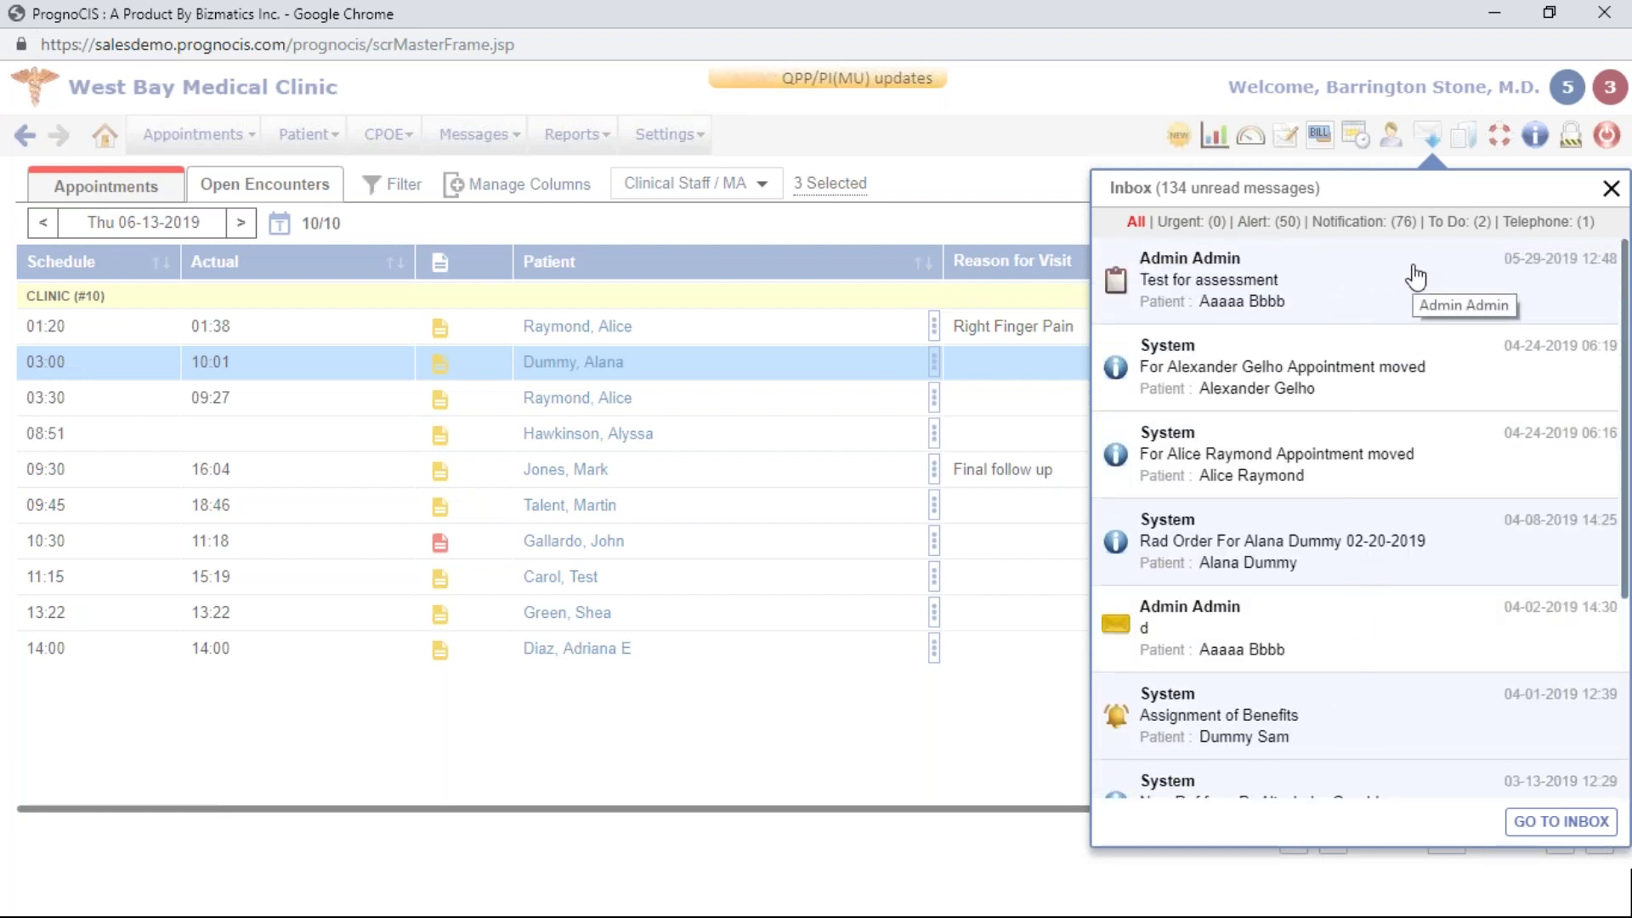
scroll(1413, 375, down, 3)
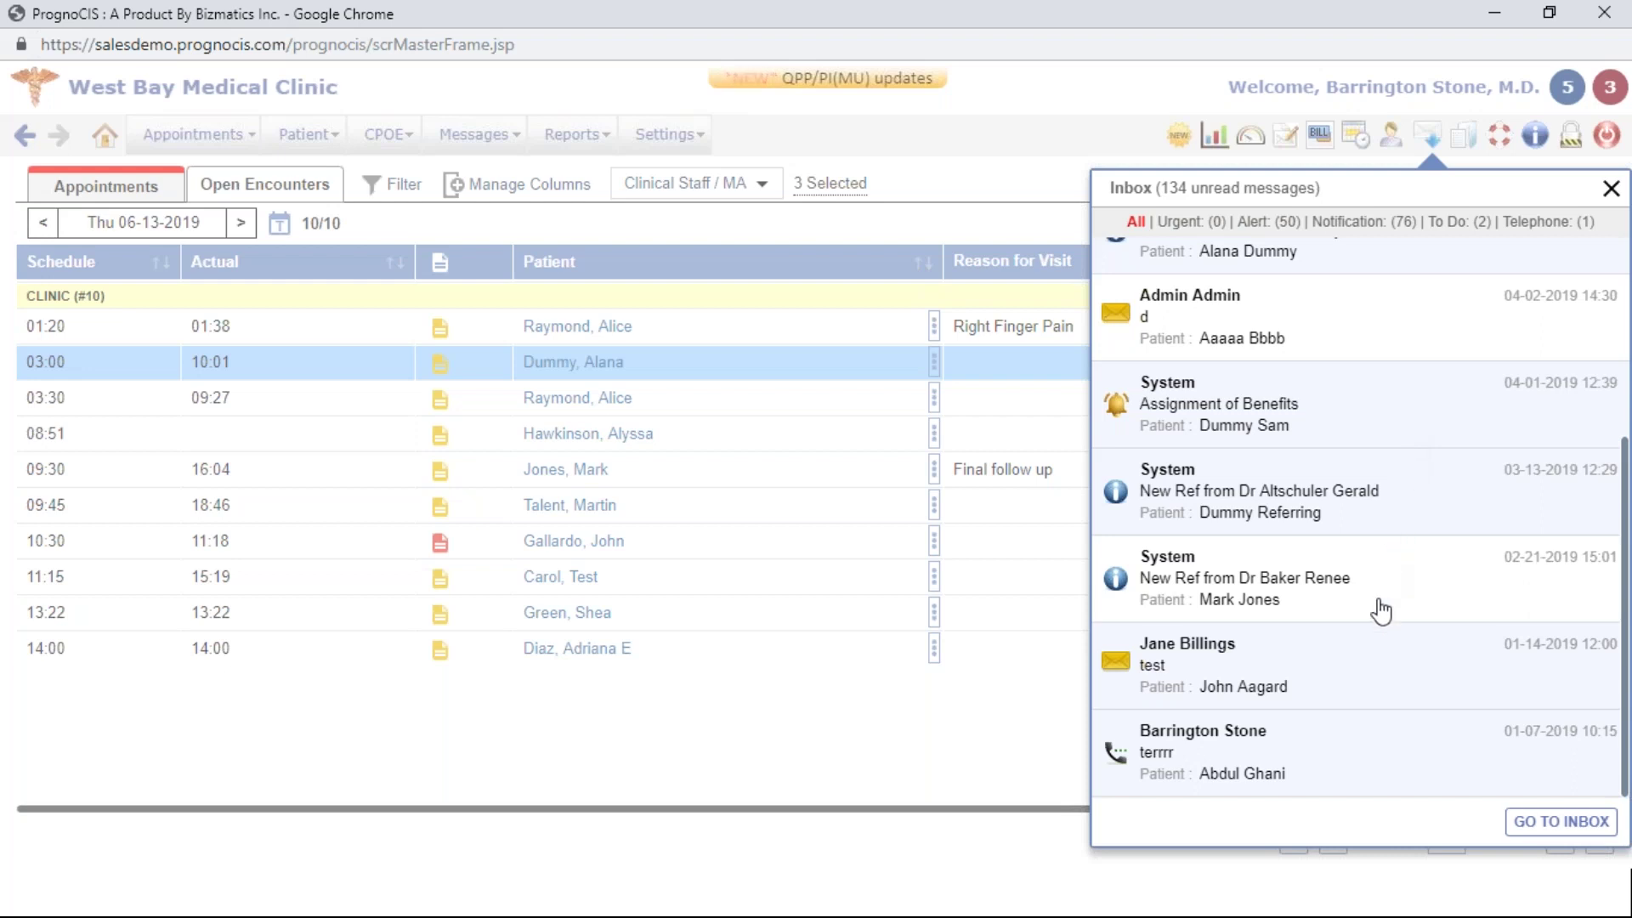
scroll(1371, 684, up, 1)
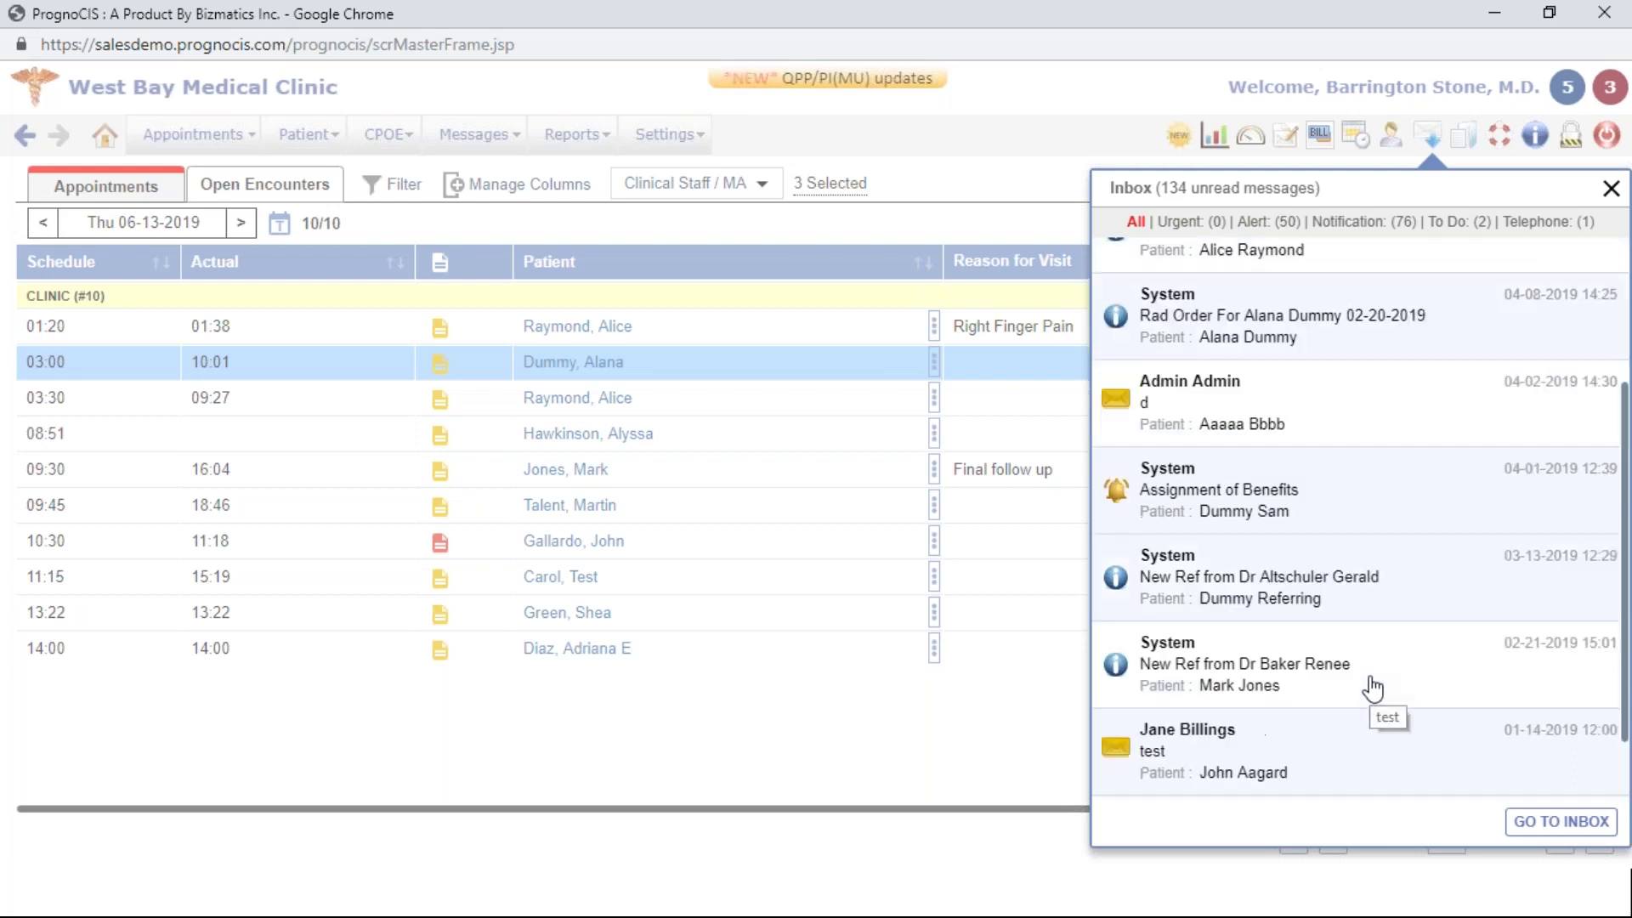
scroll(1374, 687, up, 3)
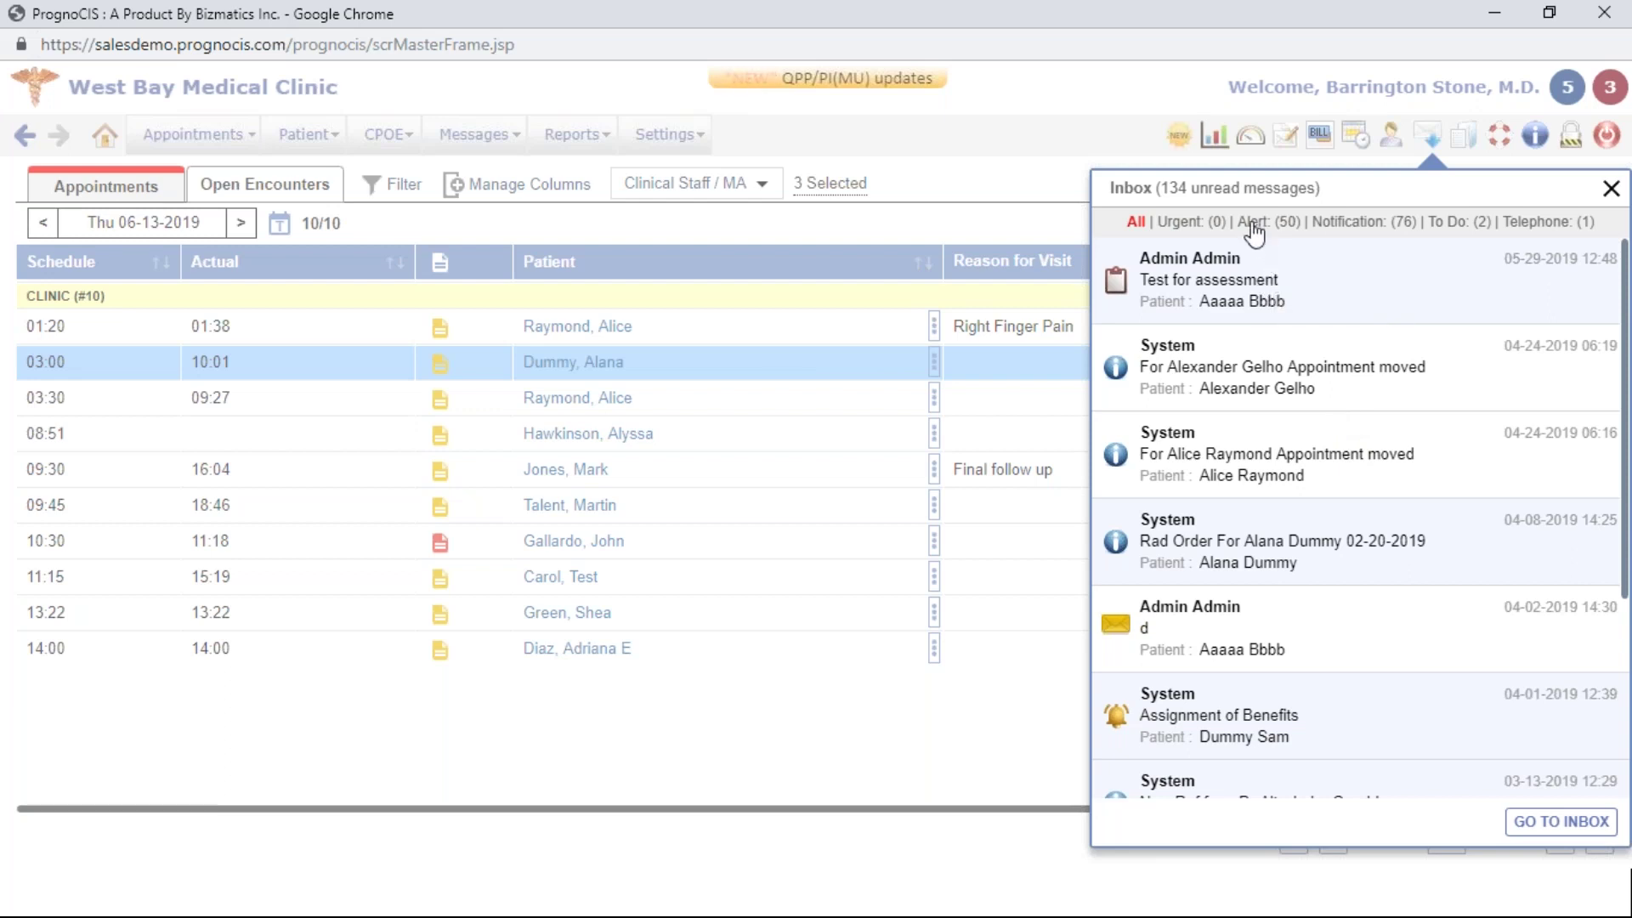
Step: Filter the inbox preview by Urgent, Alert, Notification, To Do and Telephone in turn, and return to All
click(1190, 225)
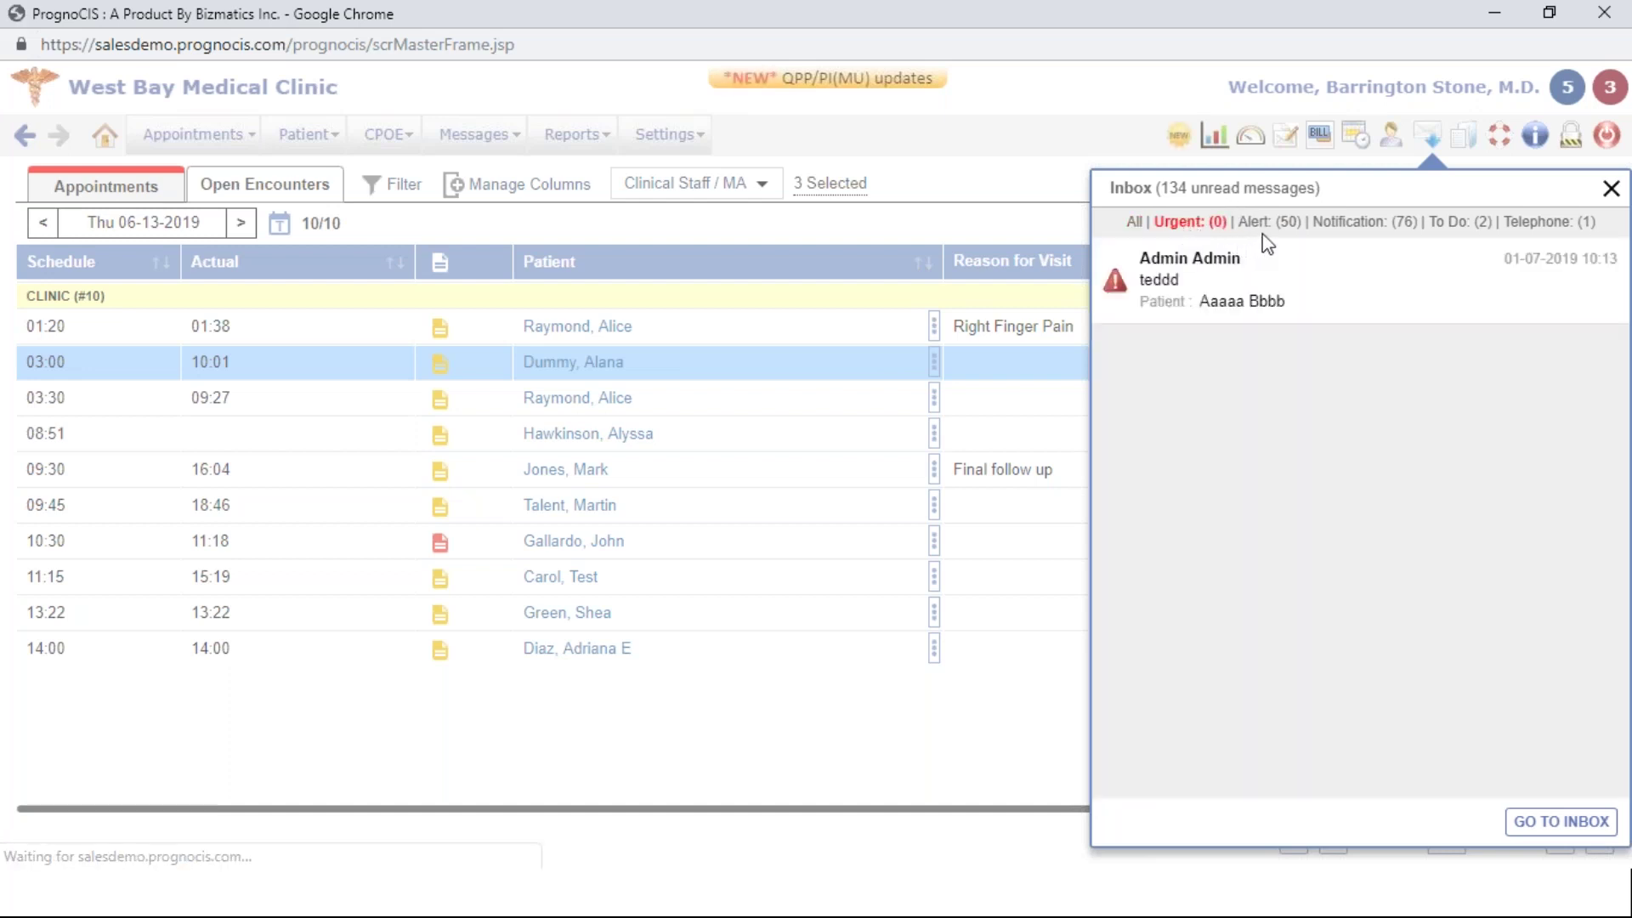
click(1272, 225)
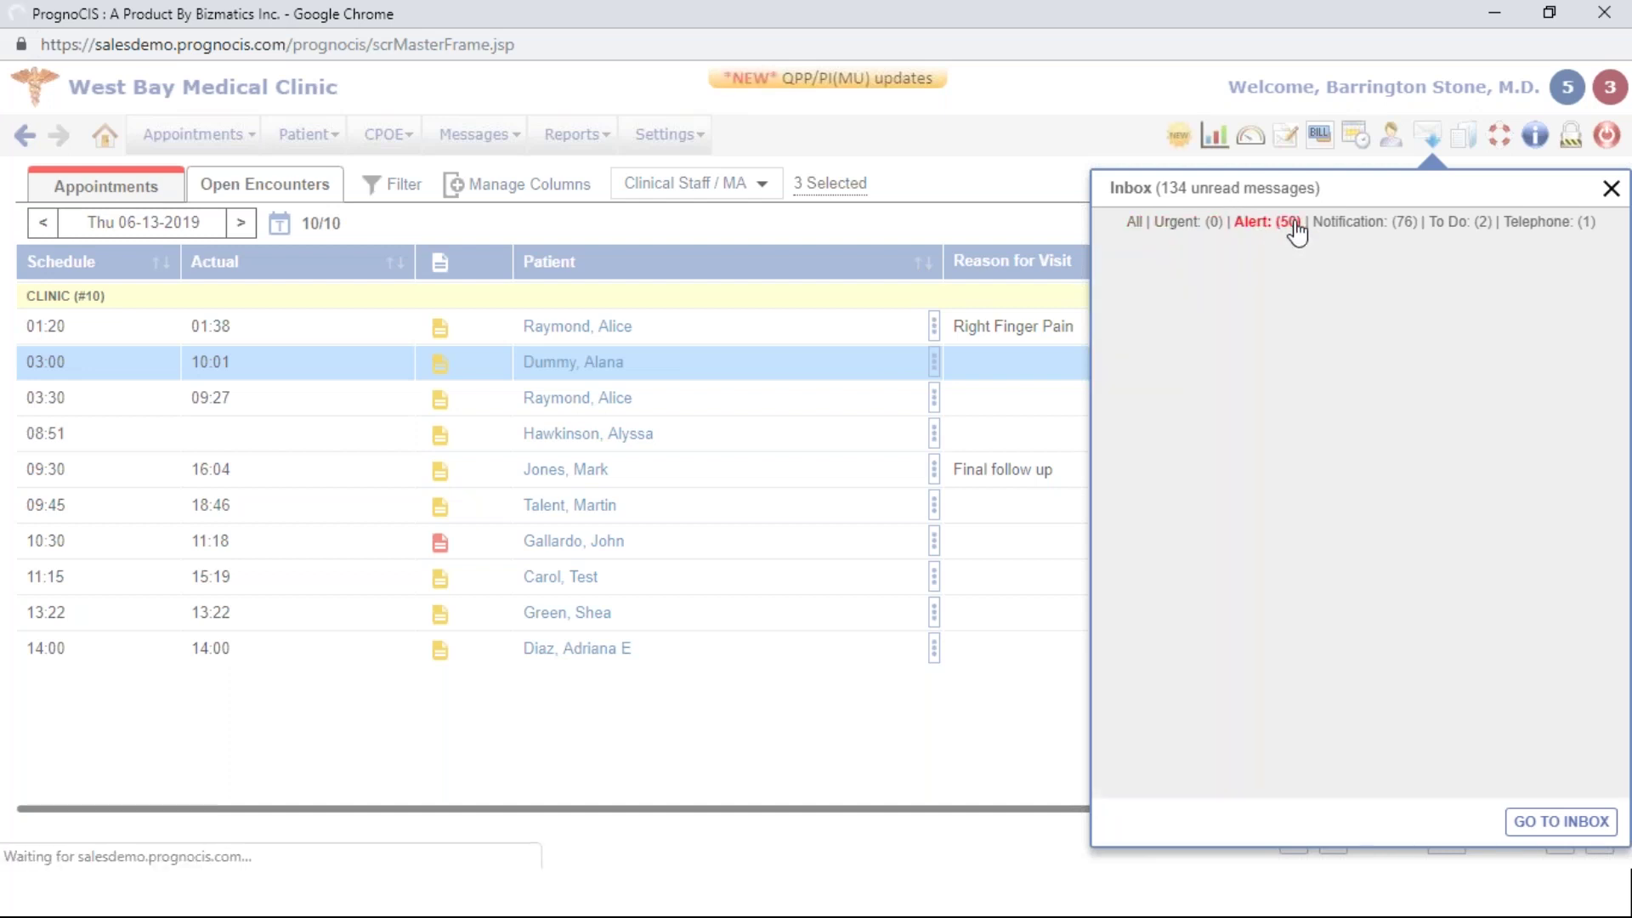
click(1336, 226)
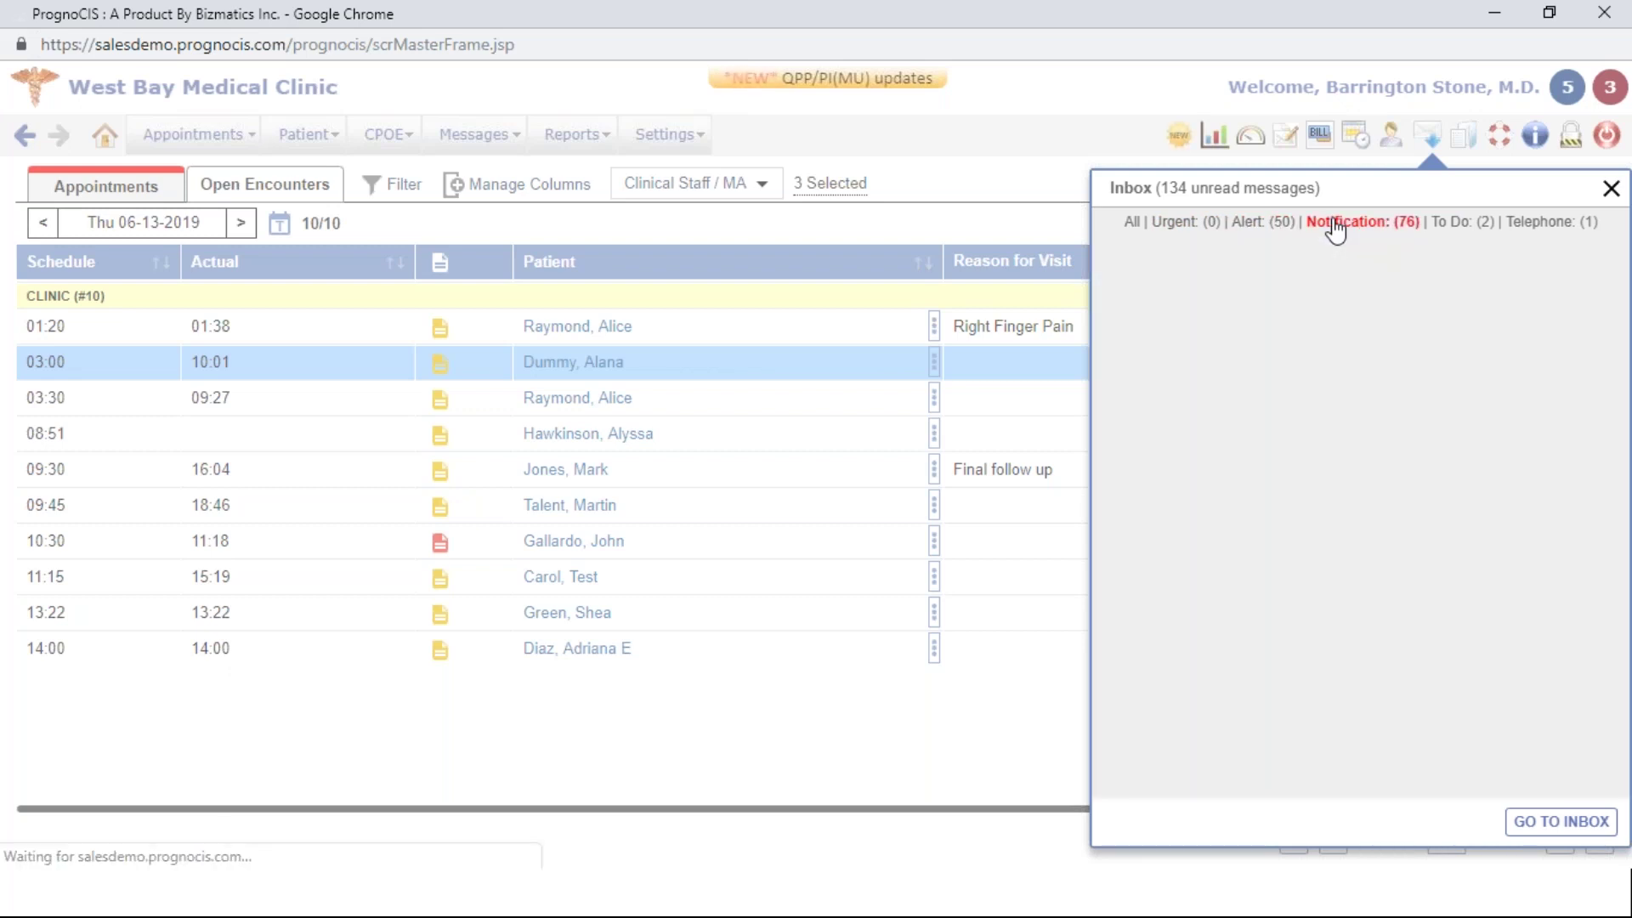
click(1457, 224)
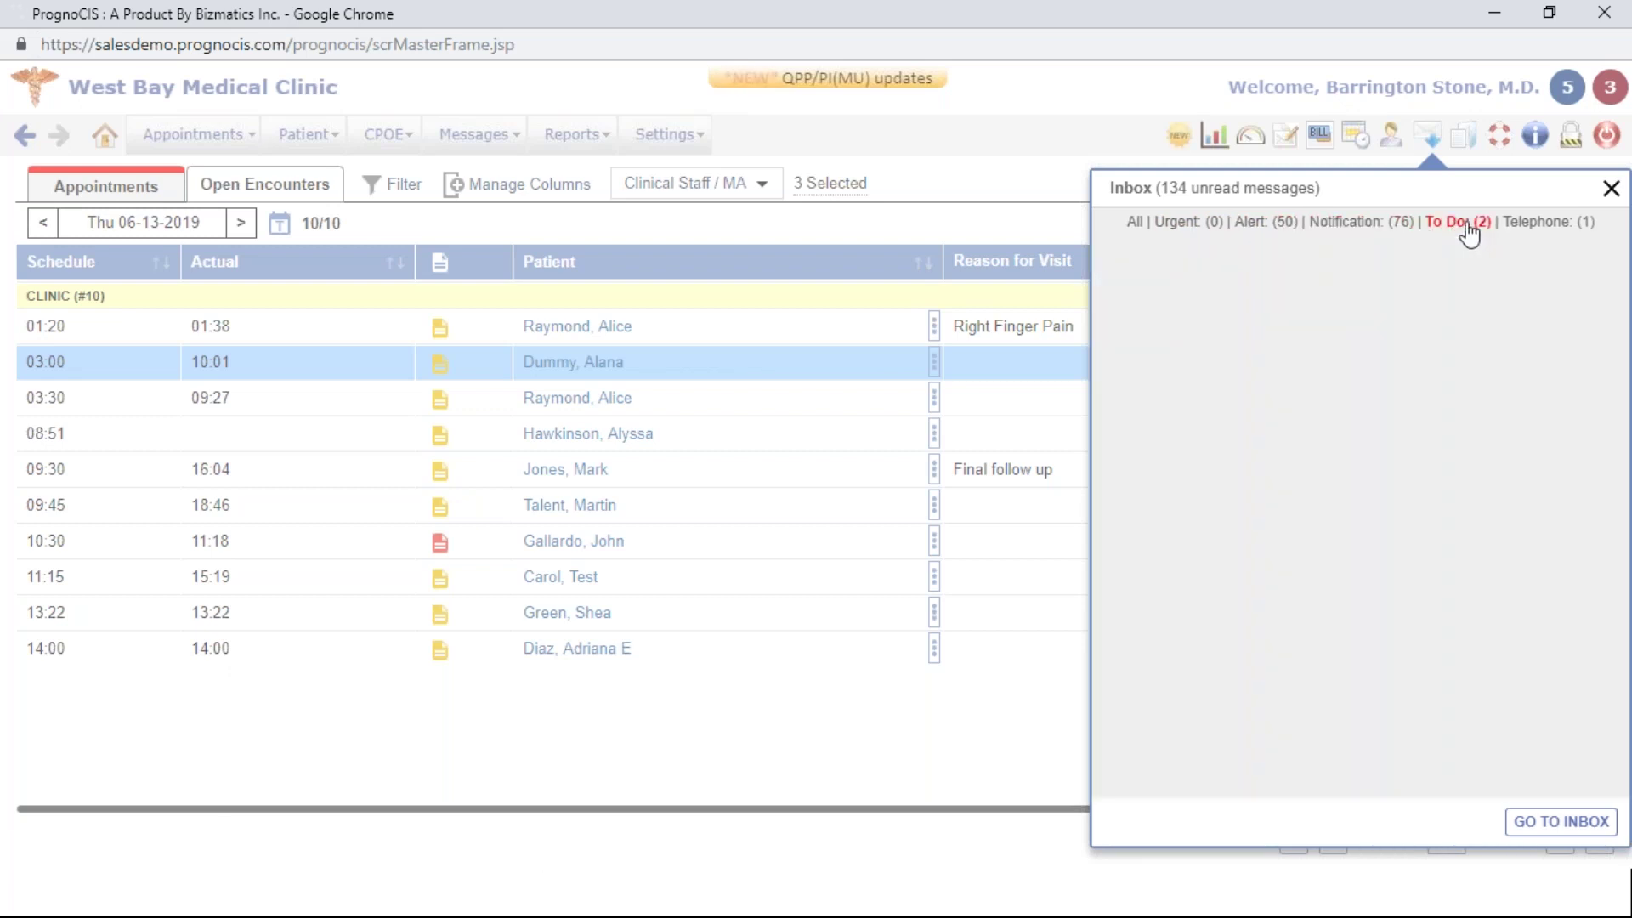
click(1539, 223)
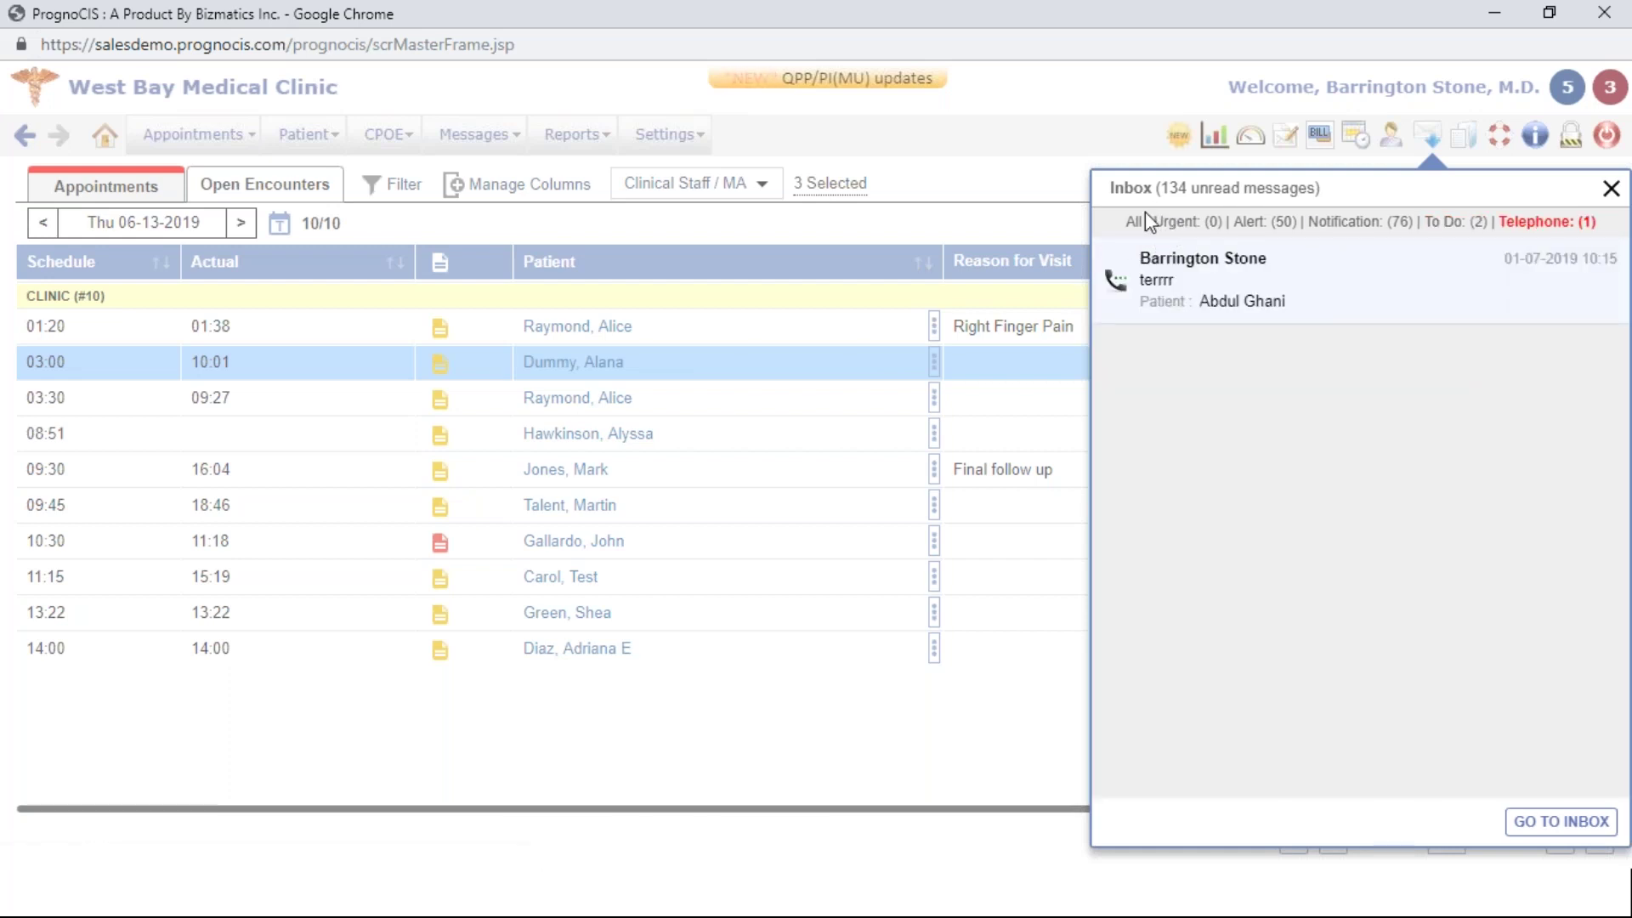
click(1133, 221)
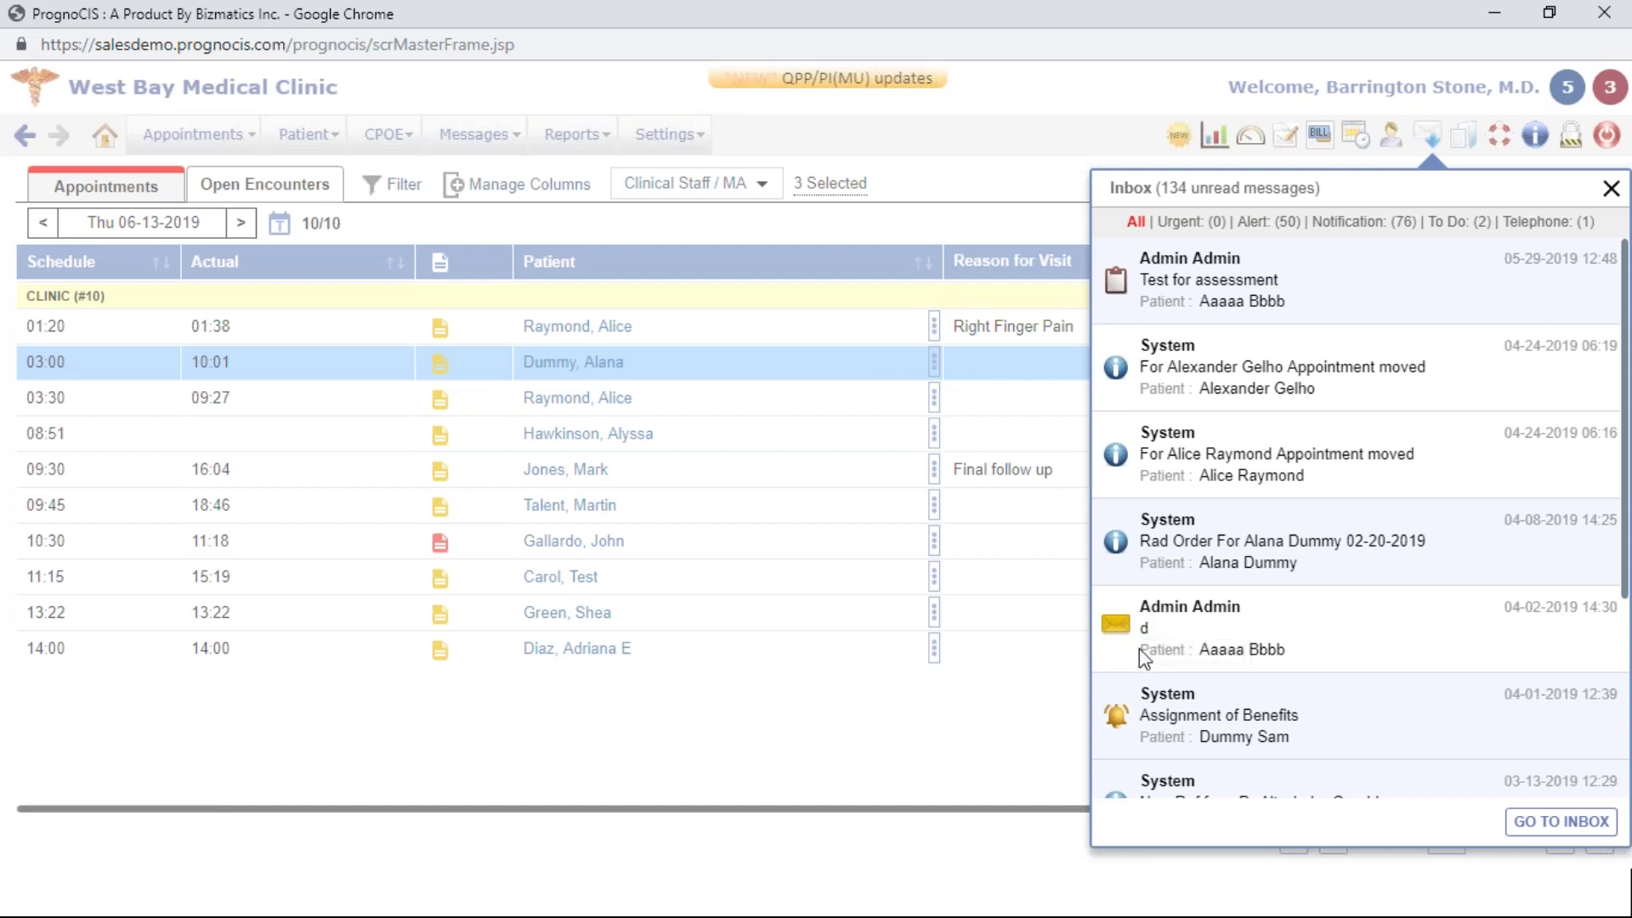
Step: Look through the message types in the unfiltered inbox preview and go to the full inbox
scroll(1143, 650, down, 2)
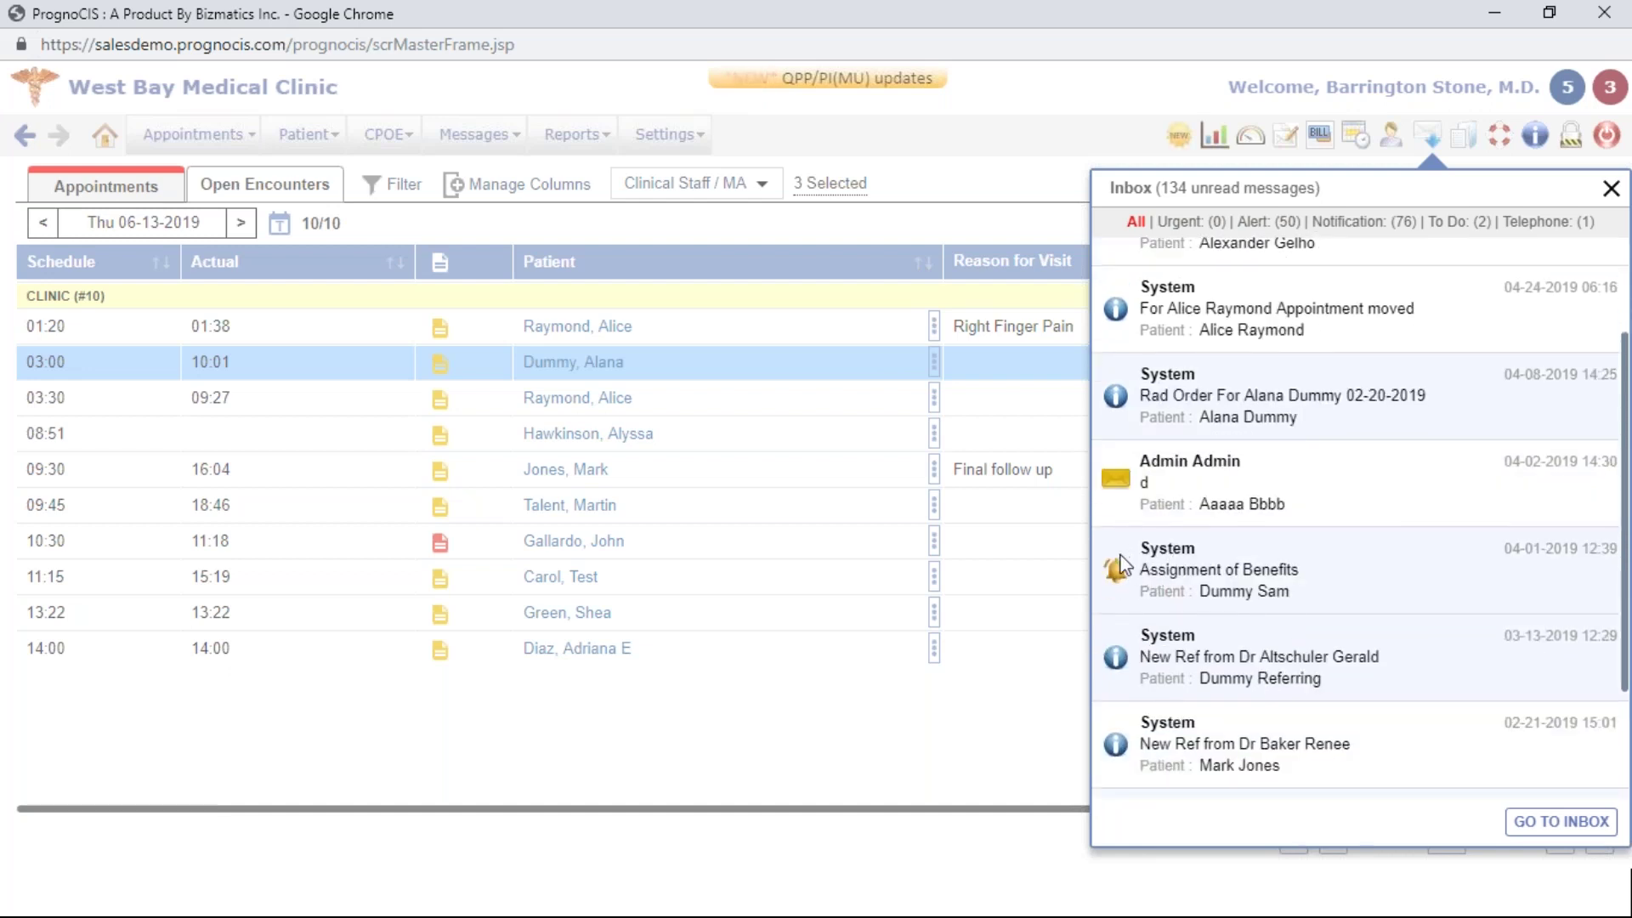
scroll(1124, 573, down, 2)
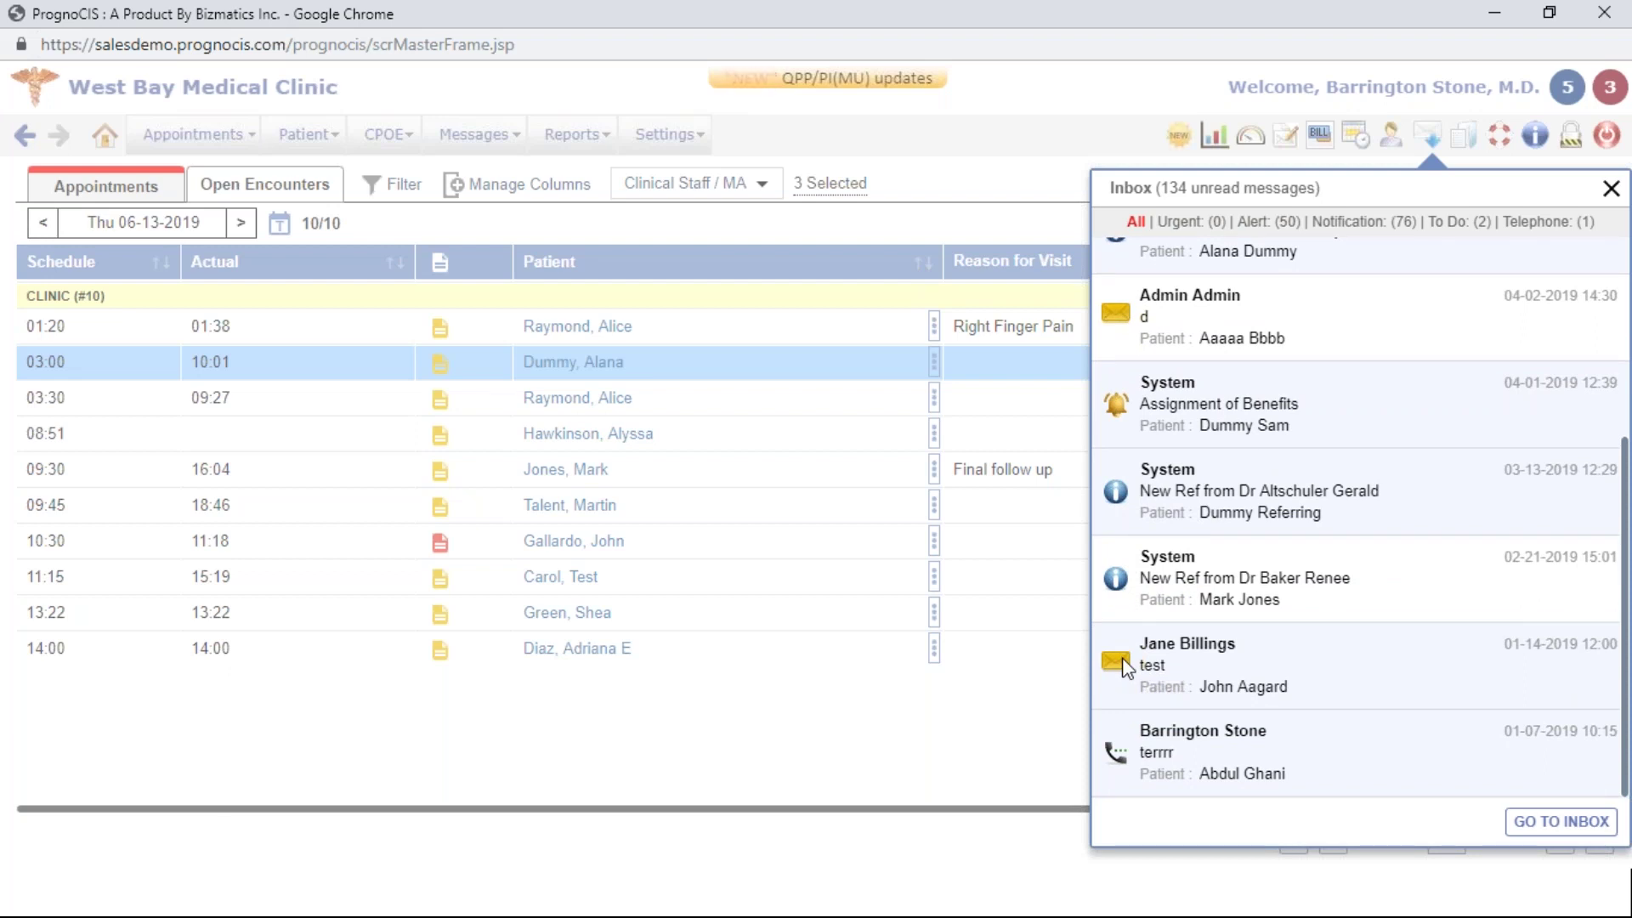
scroll(1127, 668, up, 4)
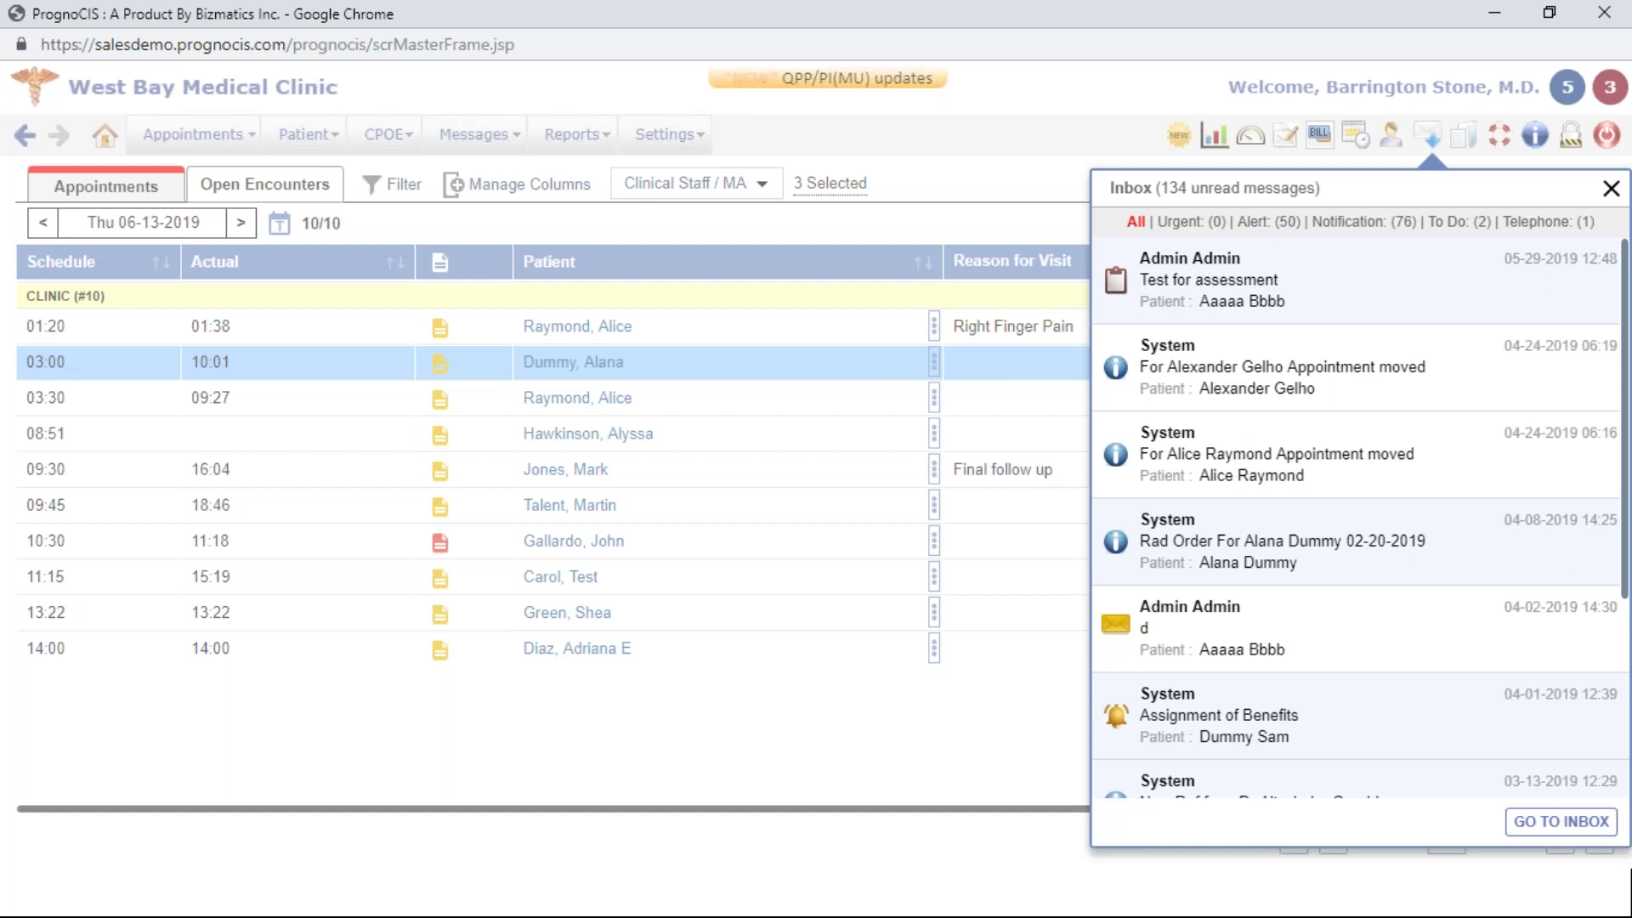
click(1575, 824)
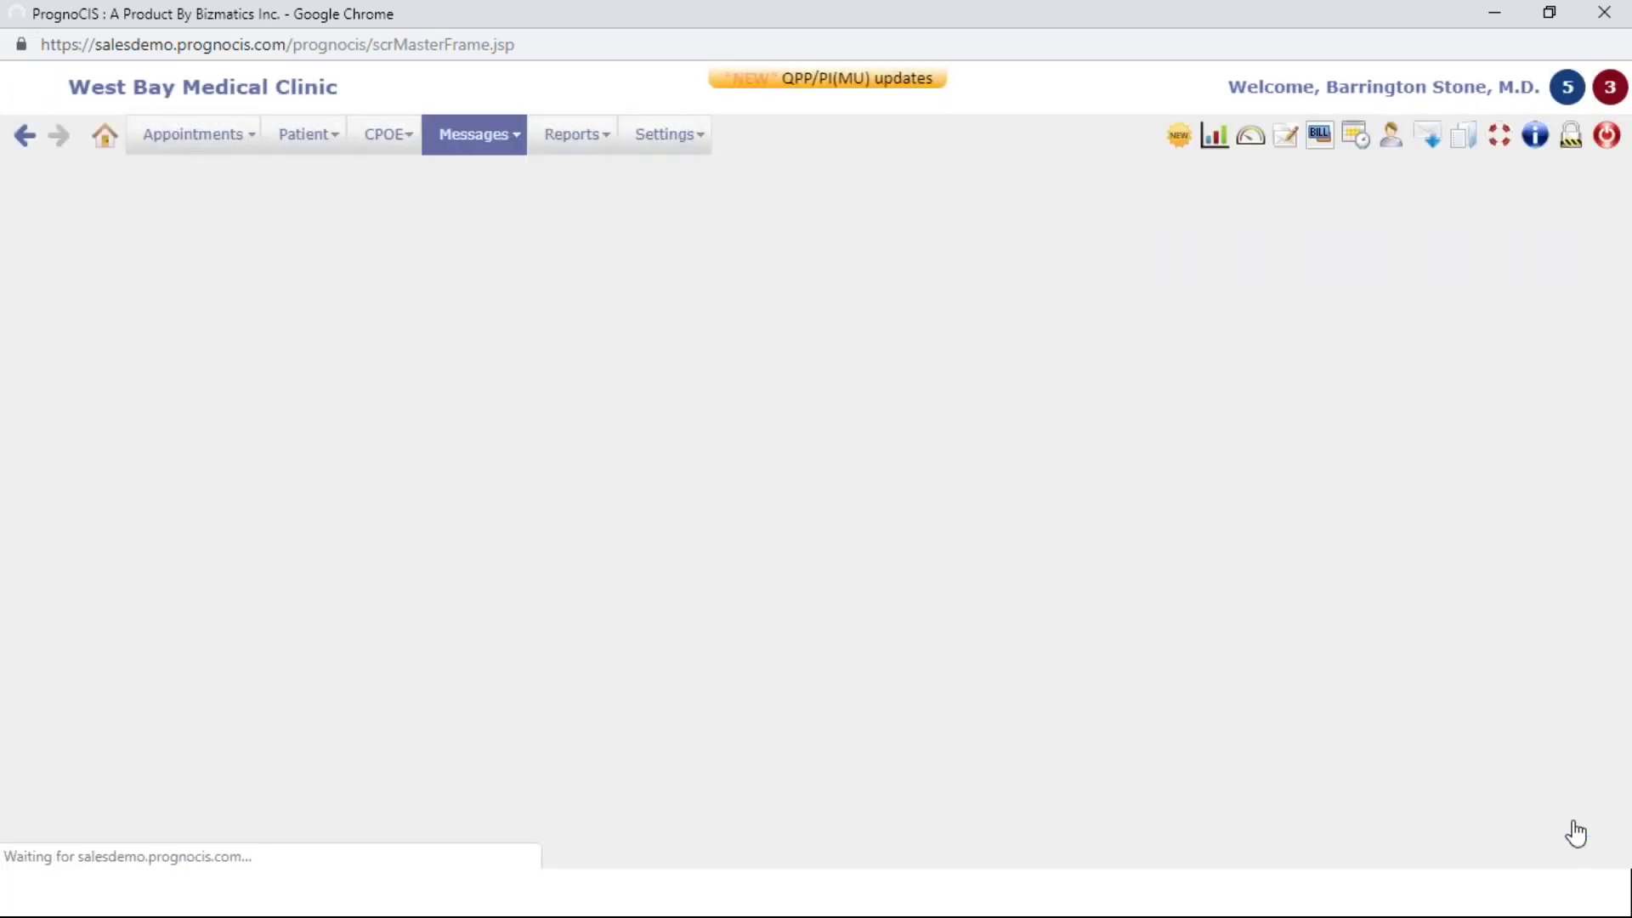
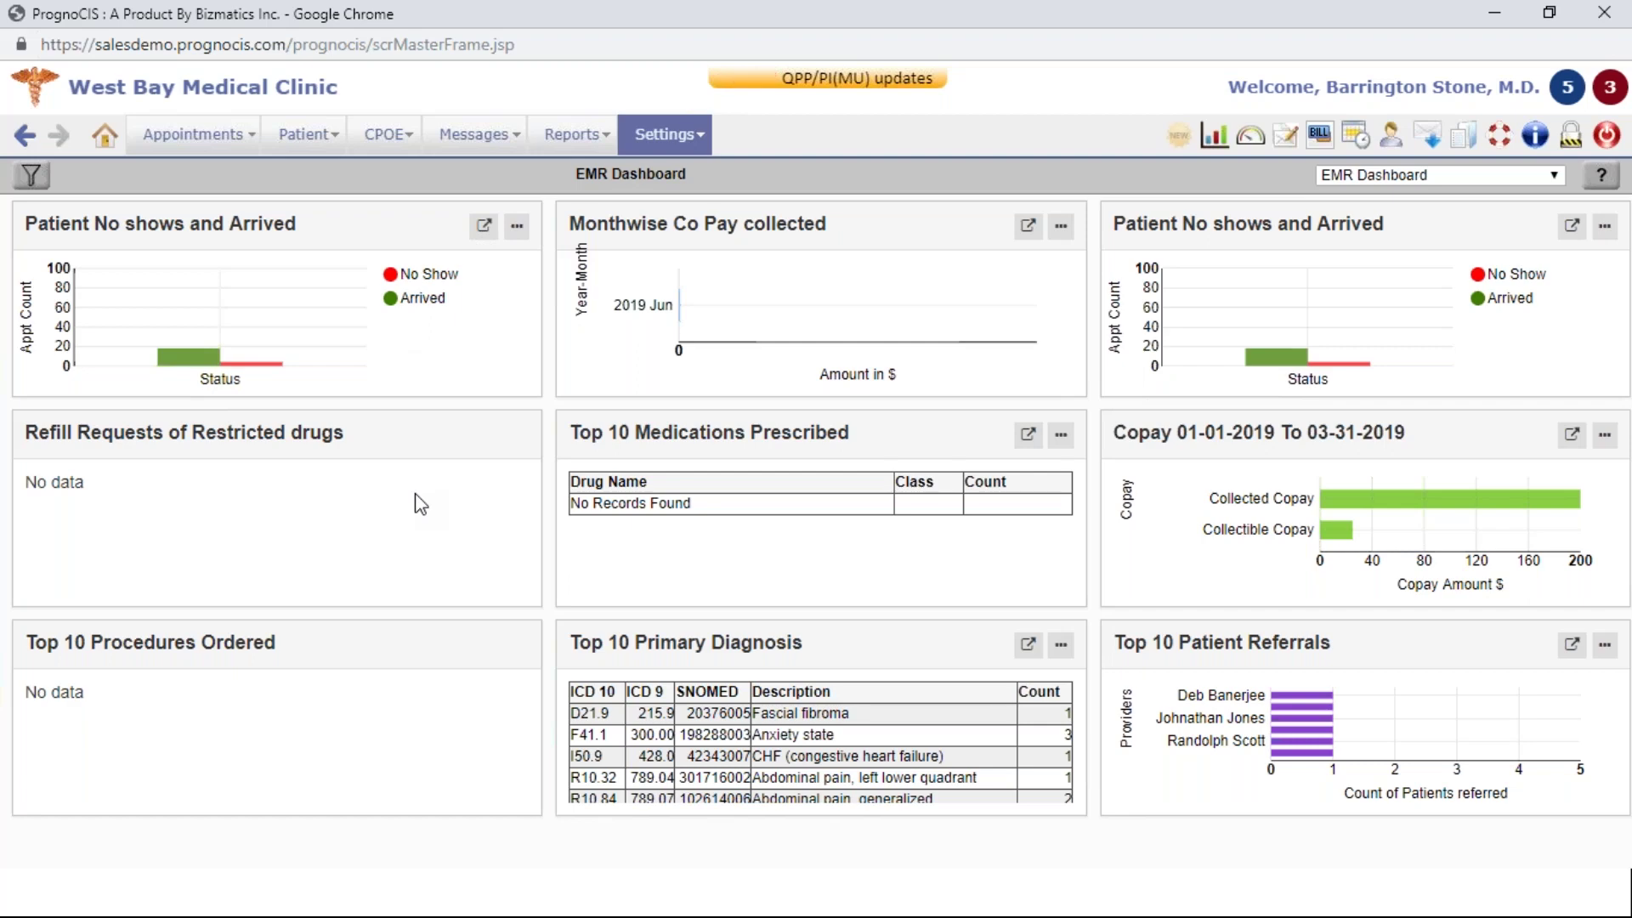
Step: Return to the home screen and open the Dashboard side panel to browse its widgets
click(106, 137)
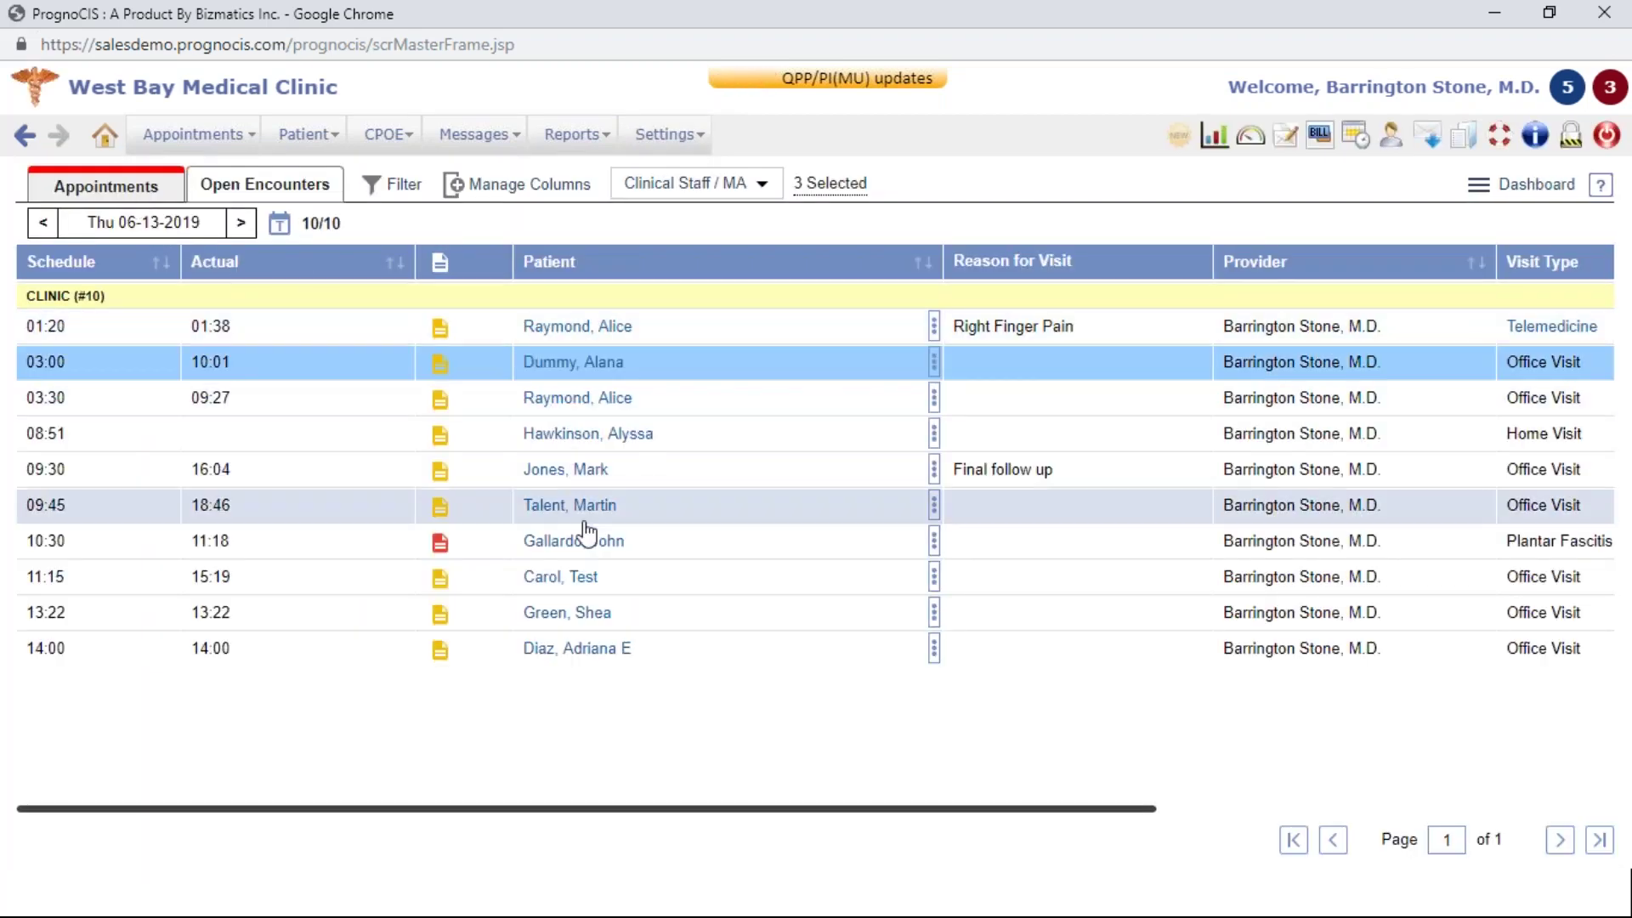
click(1500, 198)
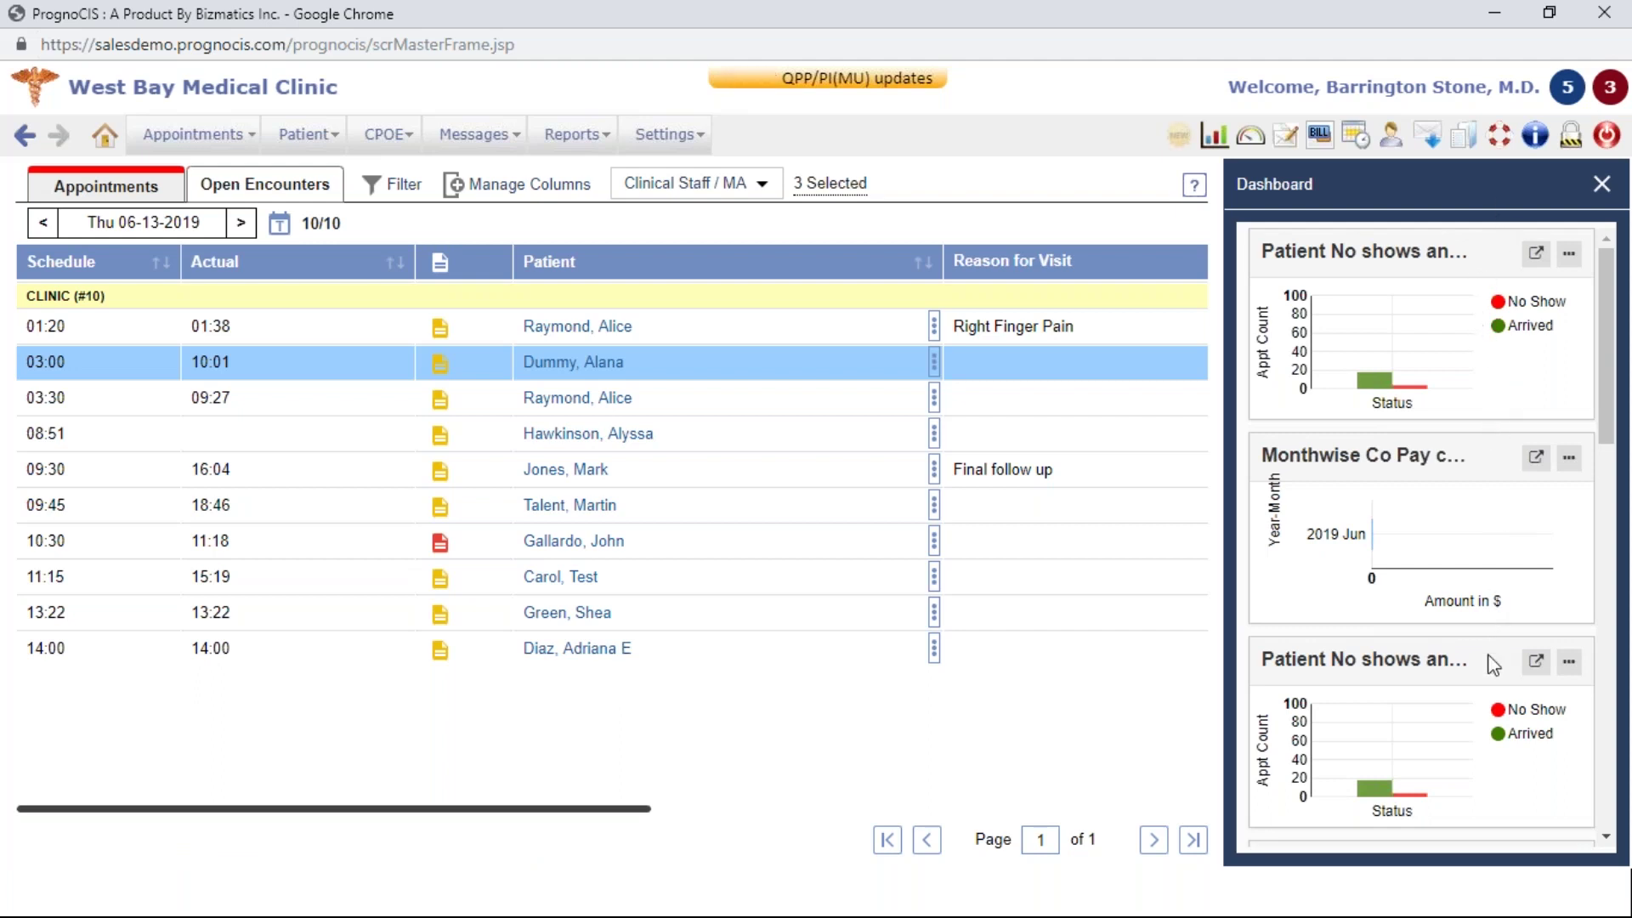
scroll(1548, 353, down, 5)
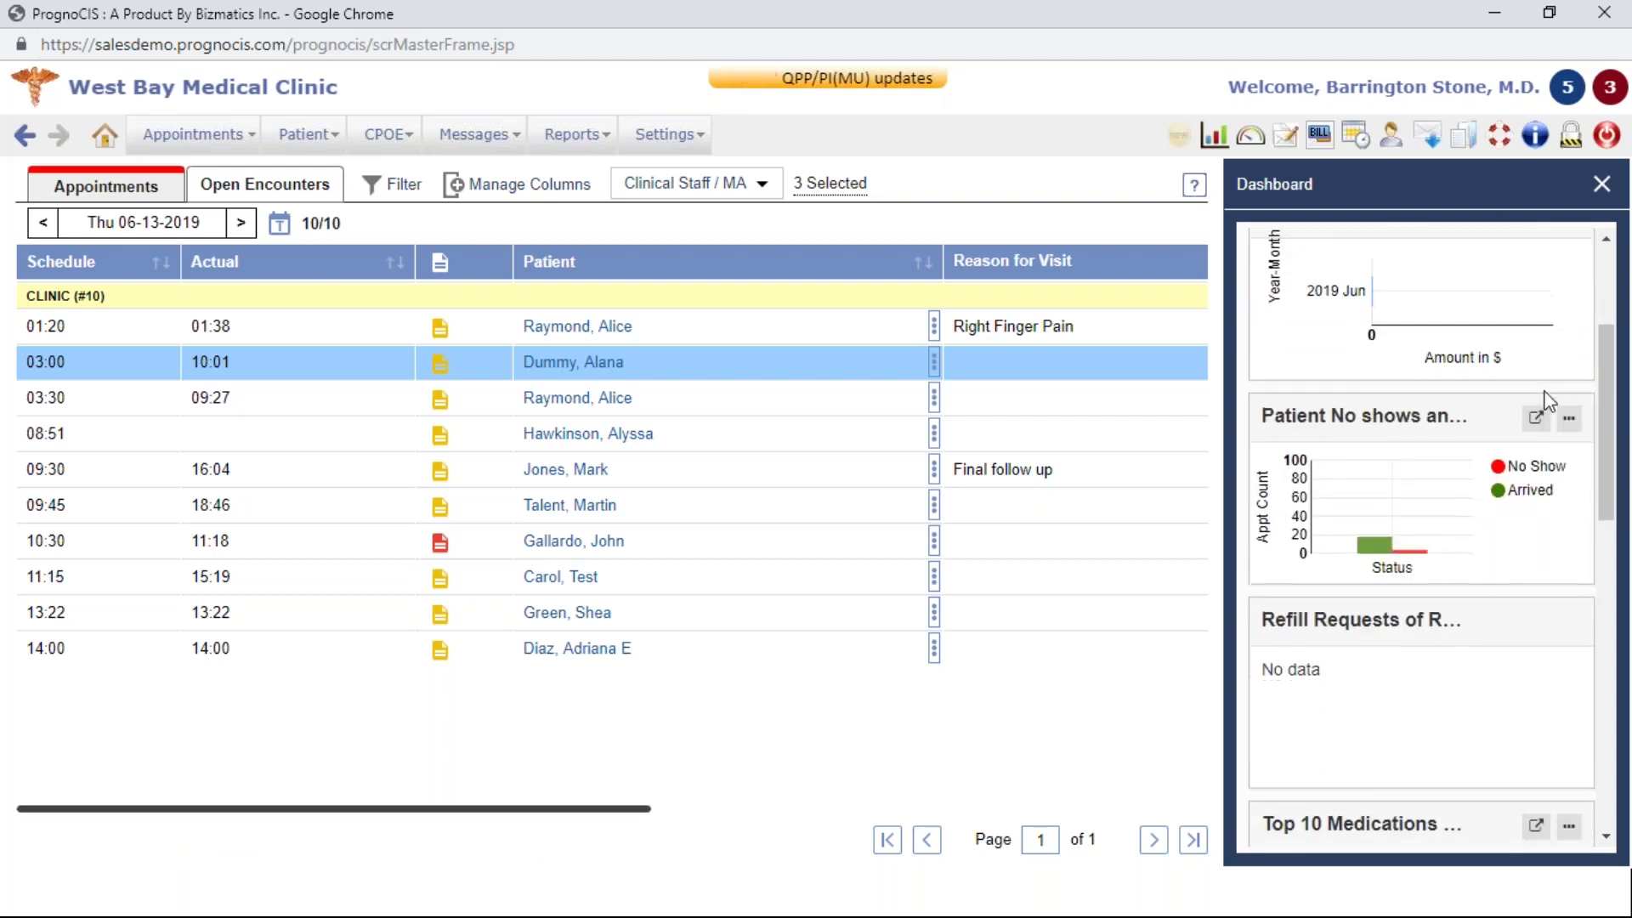
Step: Show the patient actions for the 03:30 appointment with the Dashboard panel open, and dismiss them
click(934, 397)
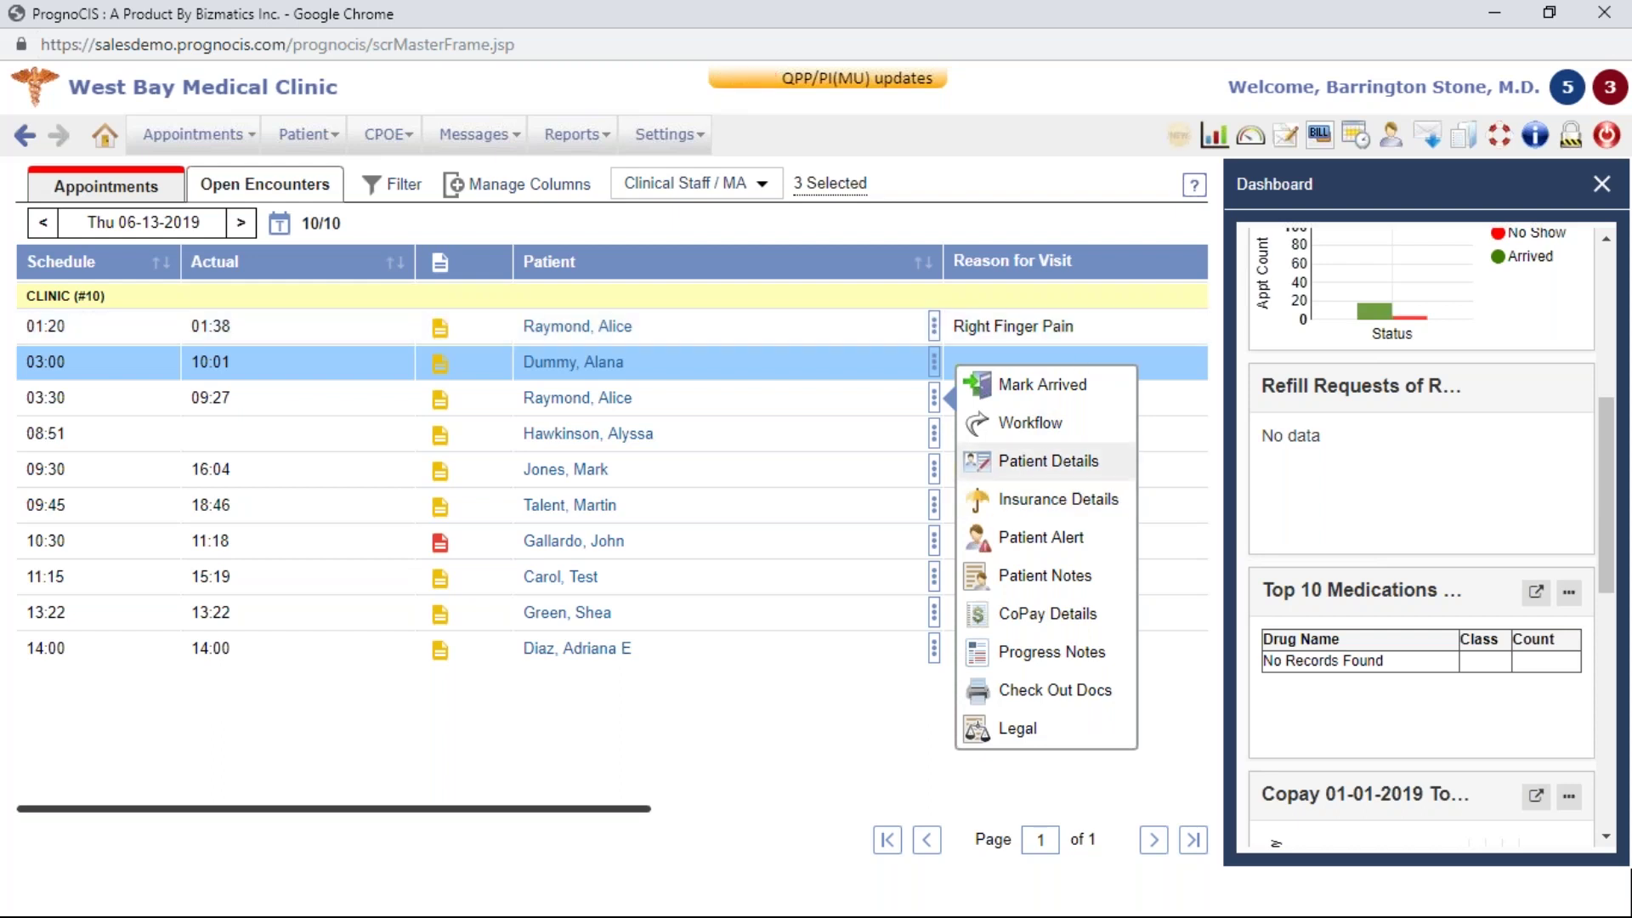
drag(651, 811, 546, 838)
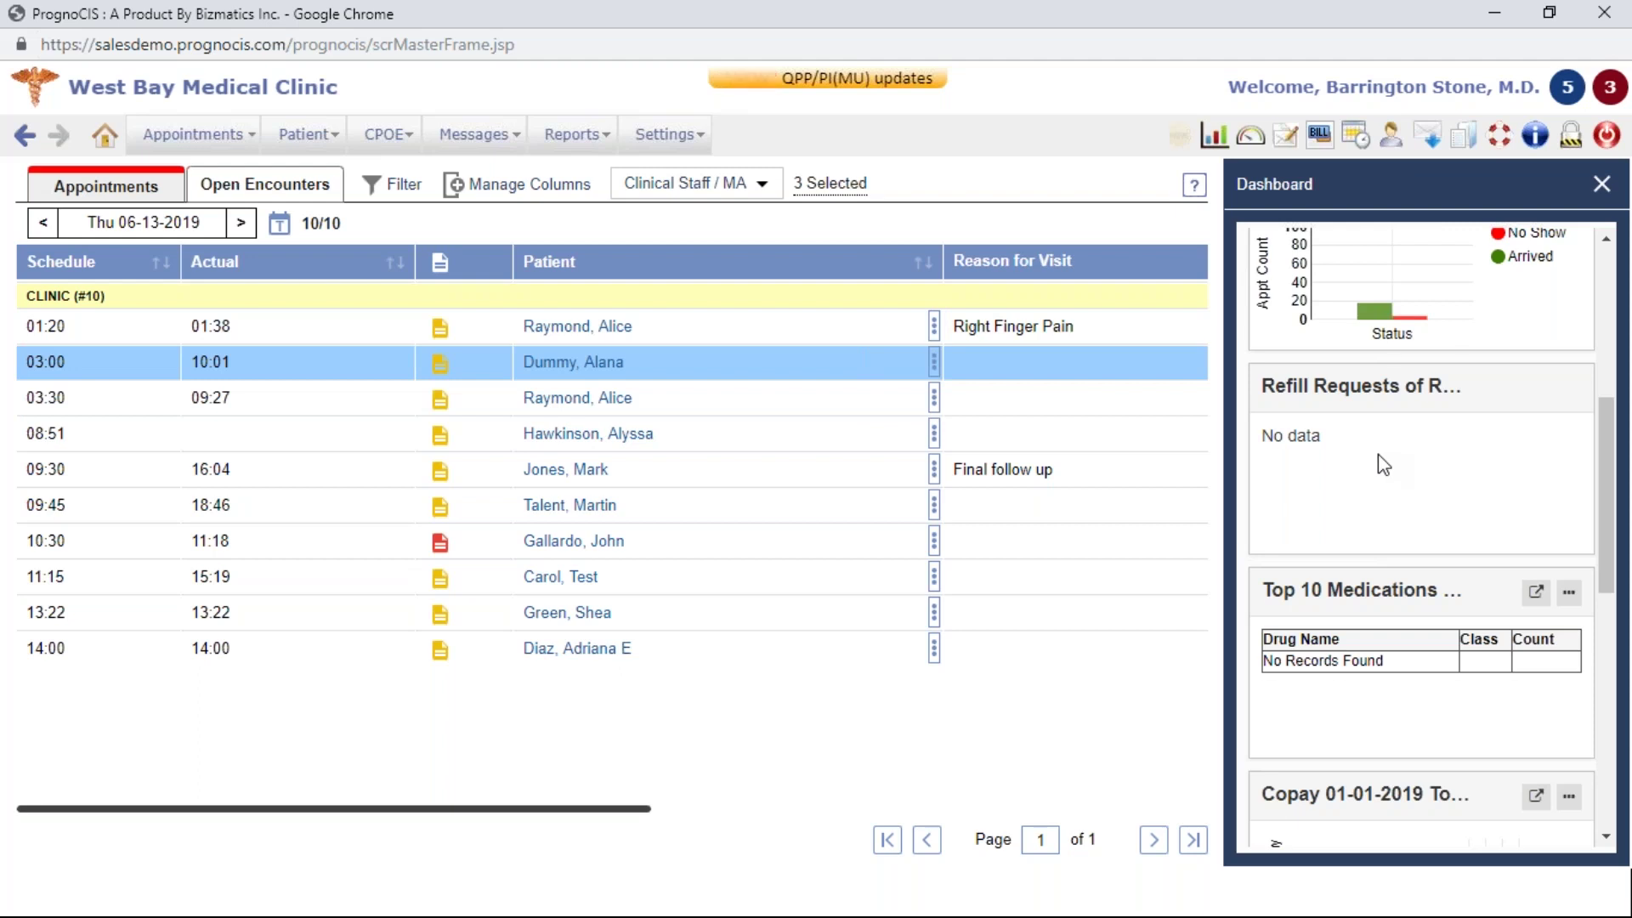
Step: Review the Dashboard widgets from the first no-show chart down to the copay chart and close the panel
scroll(1379, 454, up, 5)
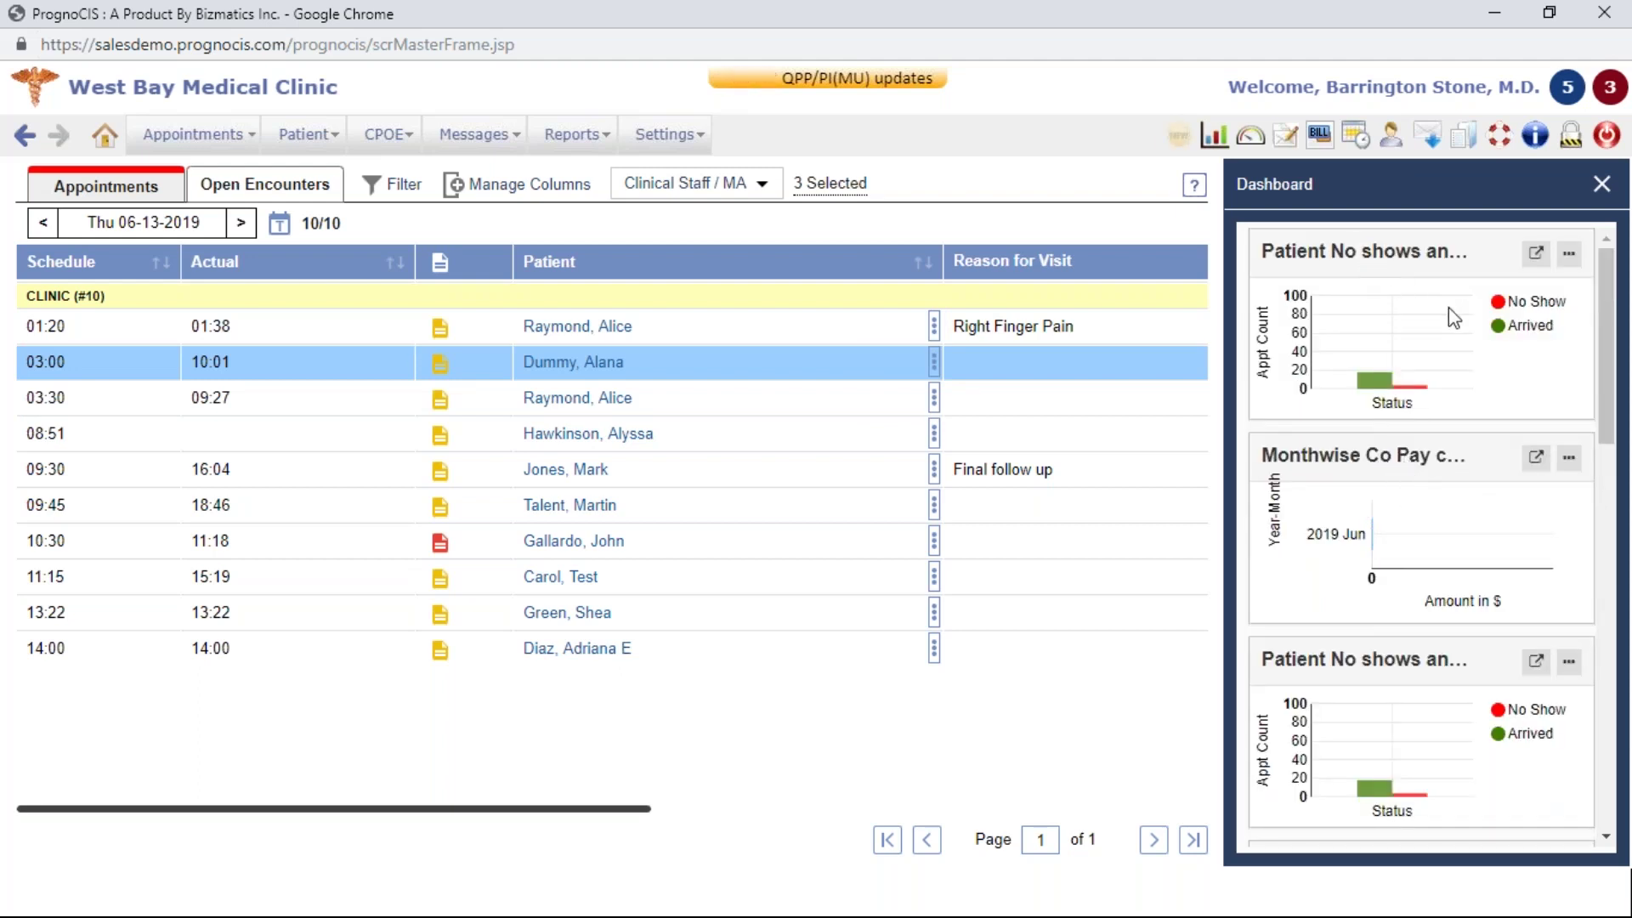
scroll(1418, 629, down, 7)
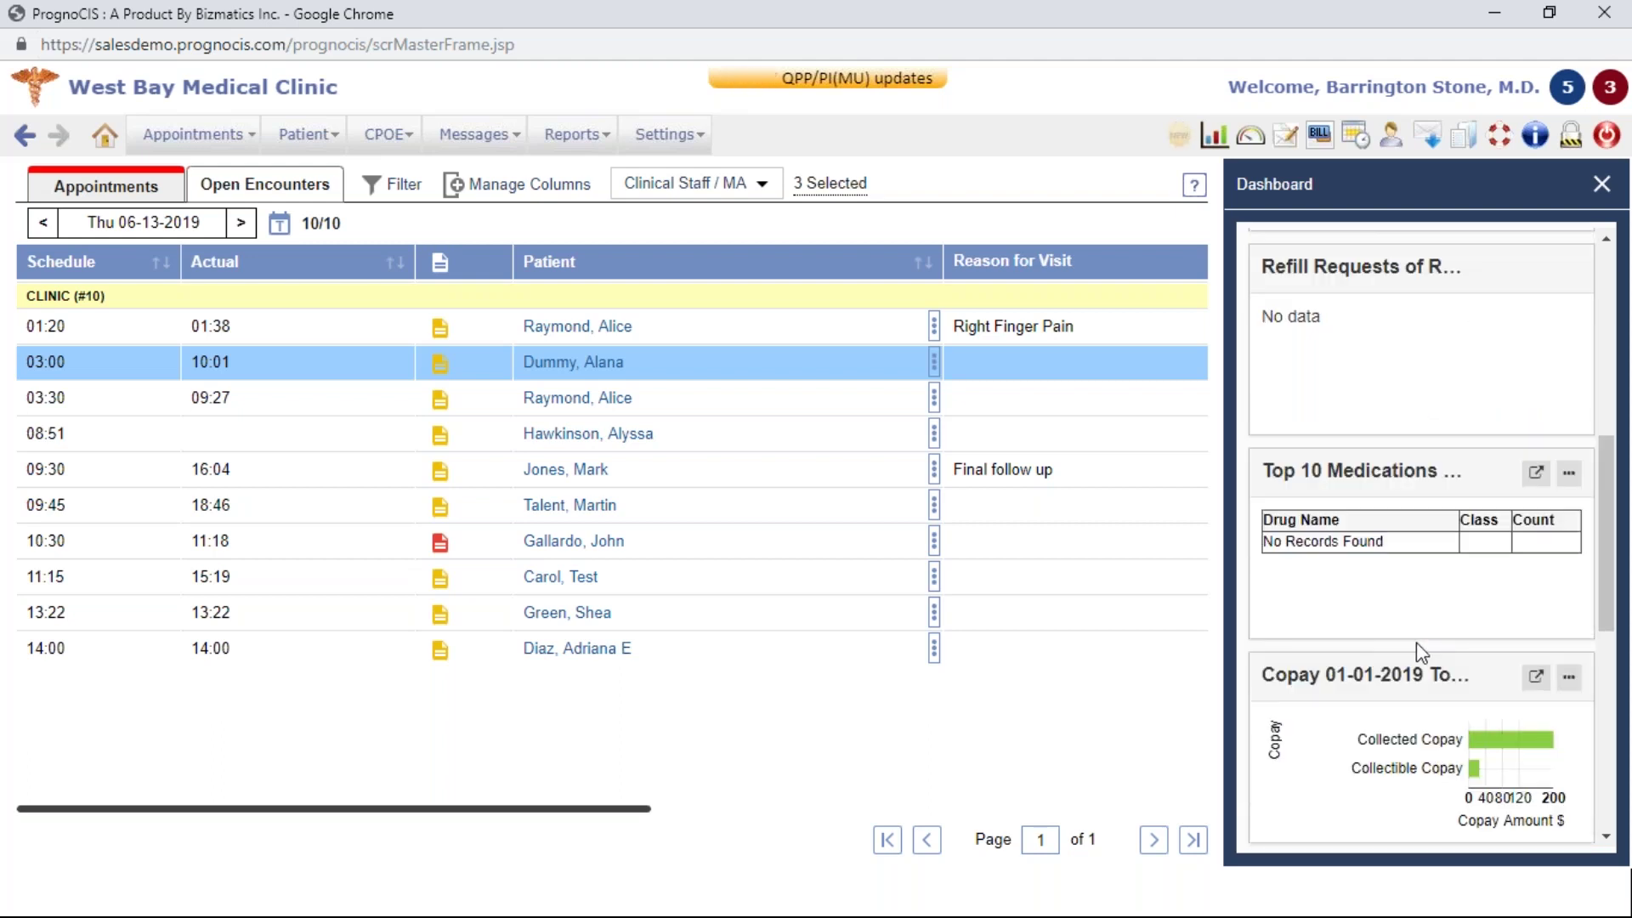
click(1602, 187)
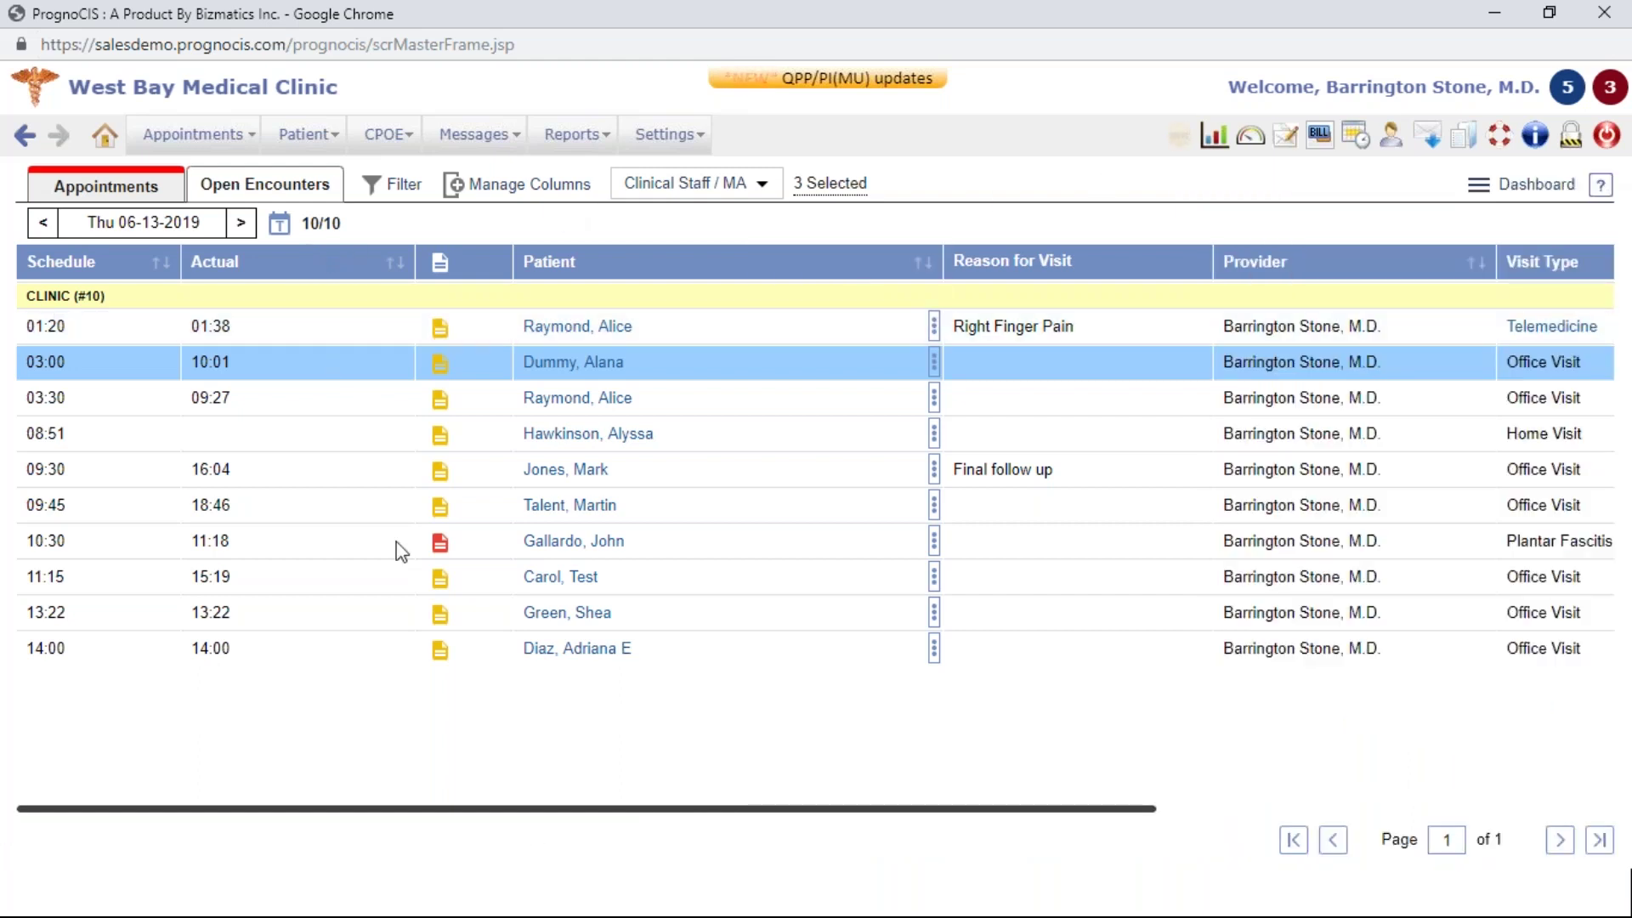
Step: View the Open Encounters list and return to the Appointments list
mouse_move(448, 817)
mouse_down()
mouse_move(732, 819)
mouse_move(434, 799)
mouse_up()
click(219, 189)
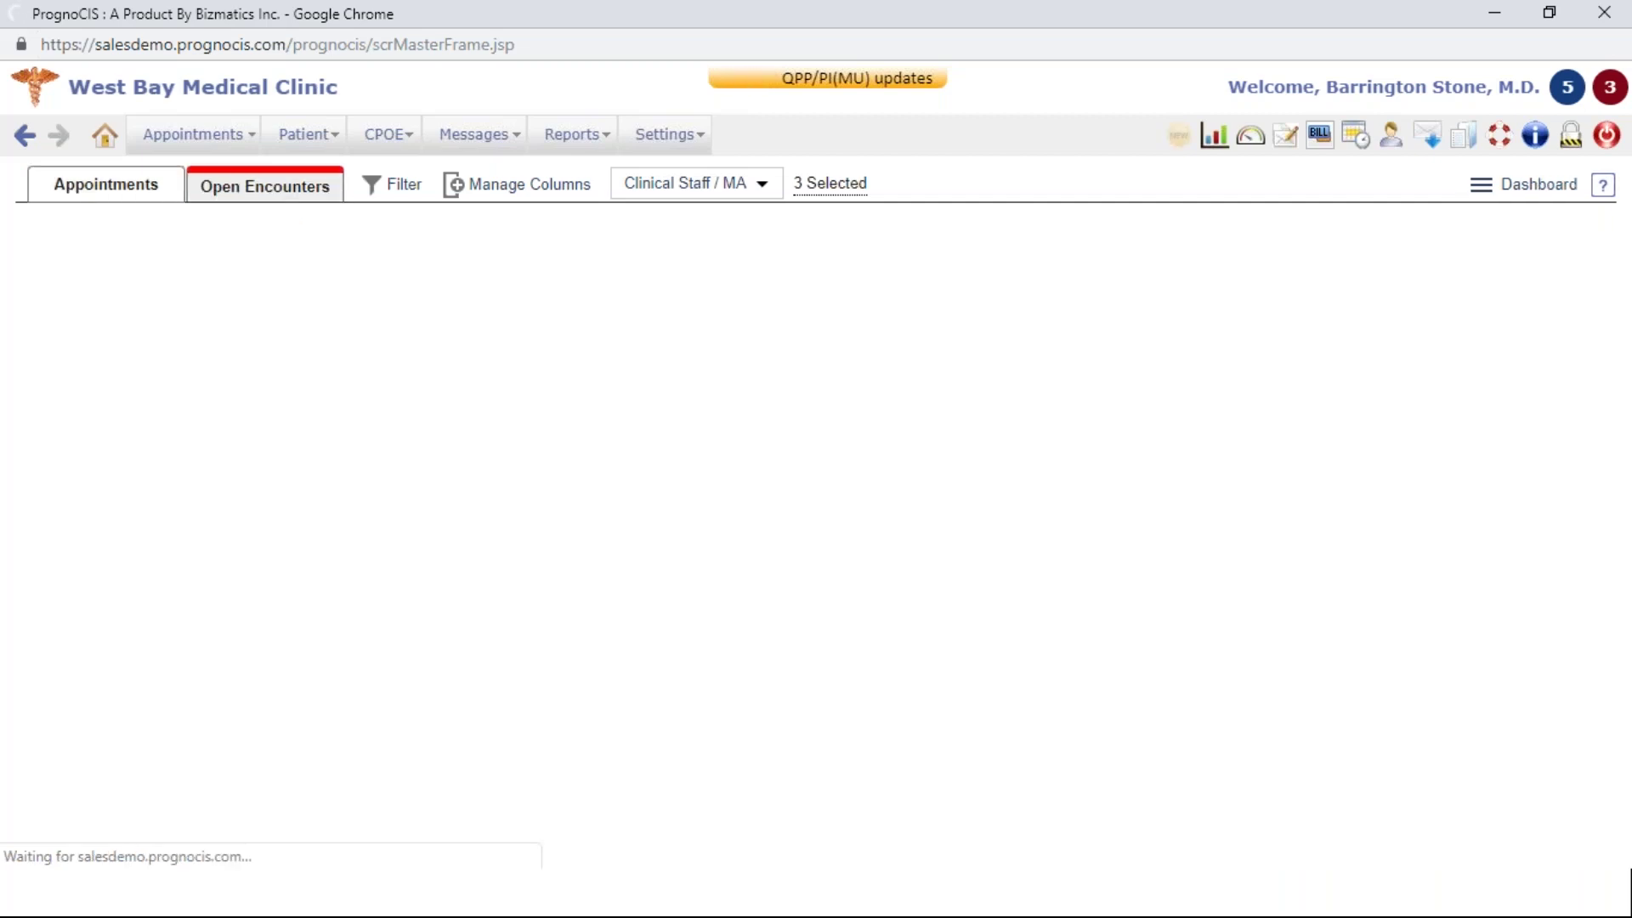
click(154, 195)
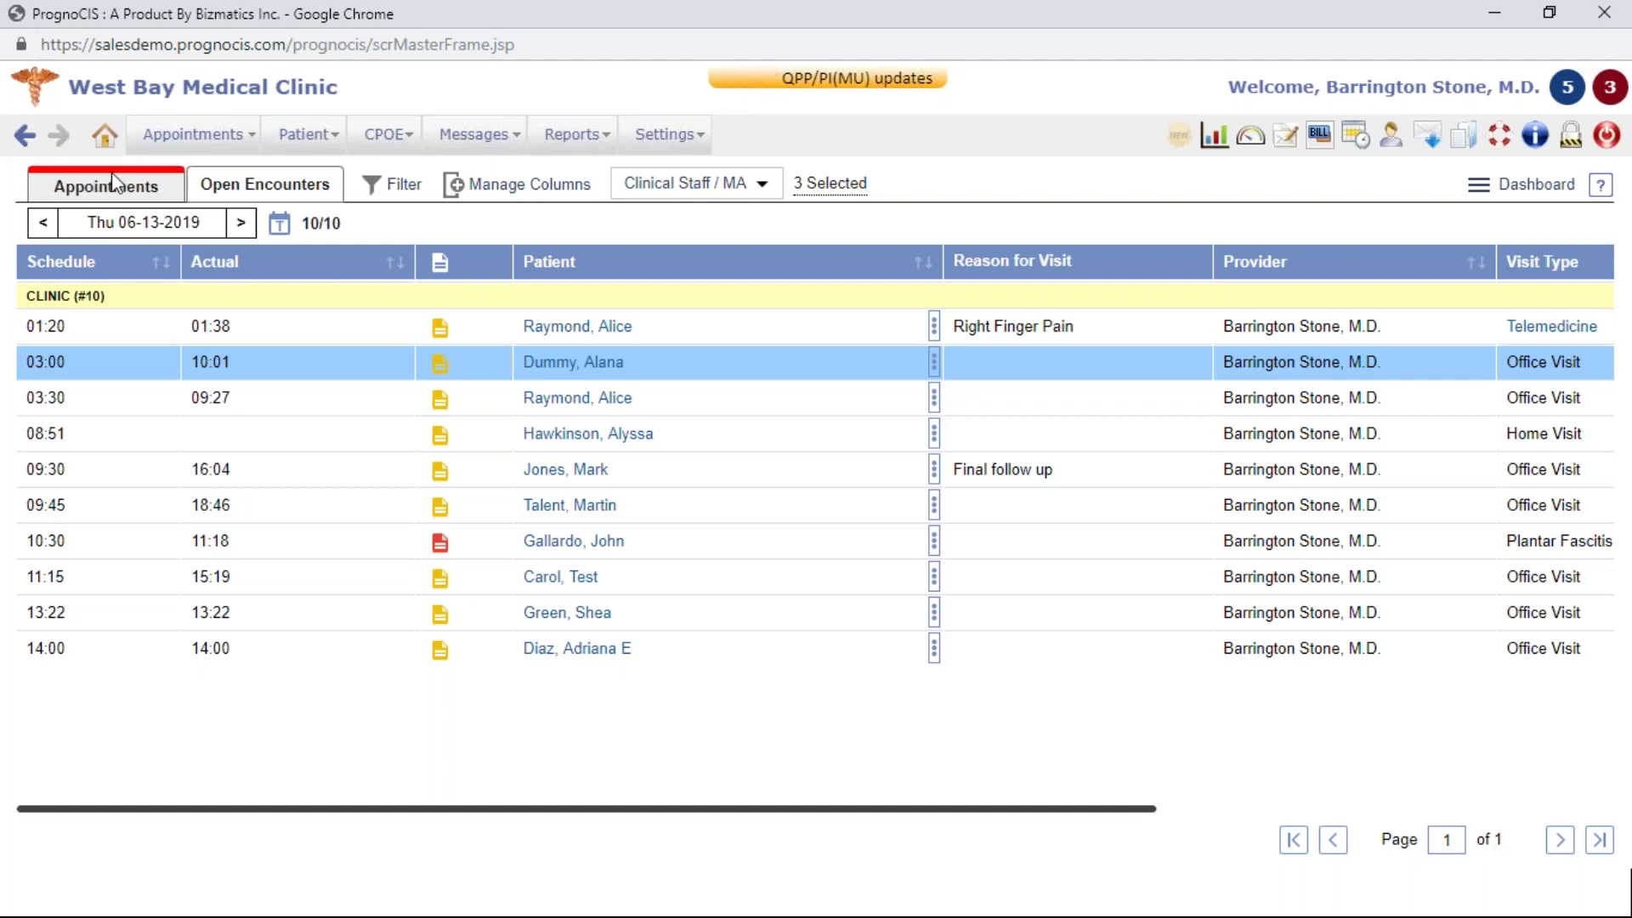
Step: Compare the Open Encounters list with the Appointments list and show the explanation of the arrived and total appointments counter
click(233, 186)
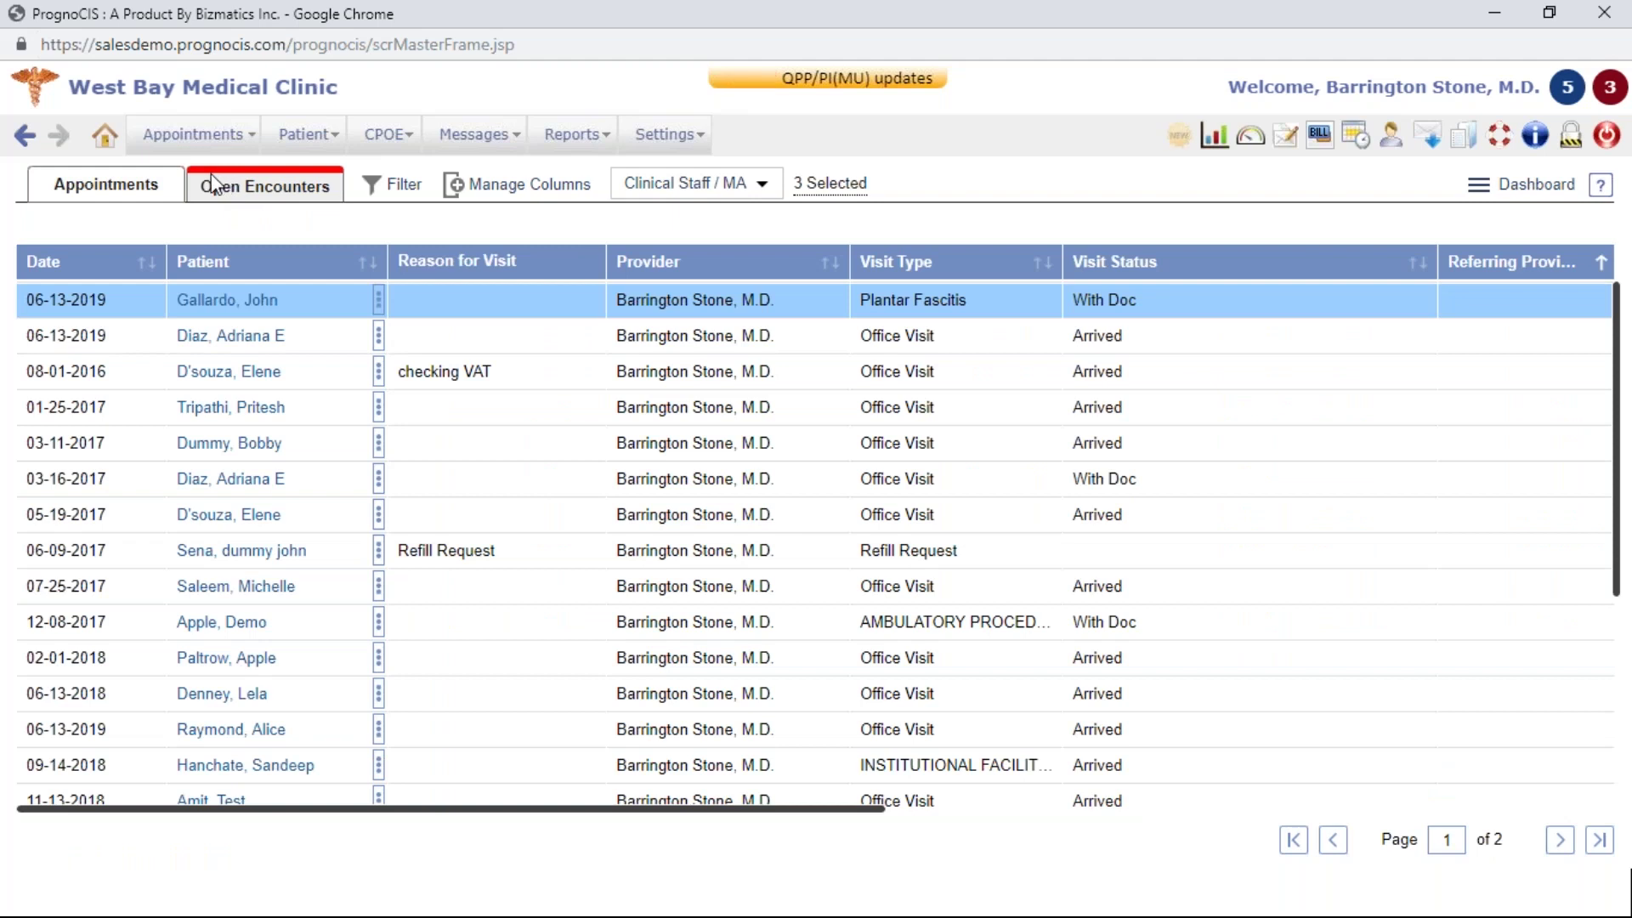
click(132, 187)
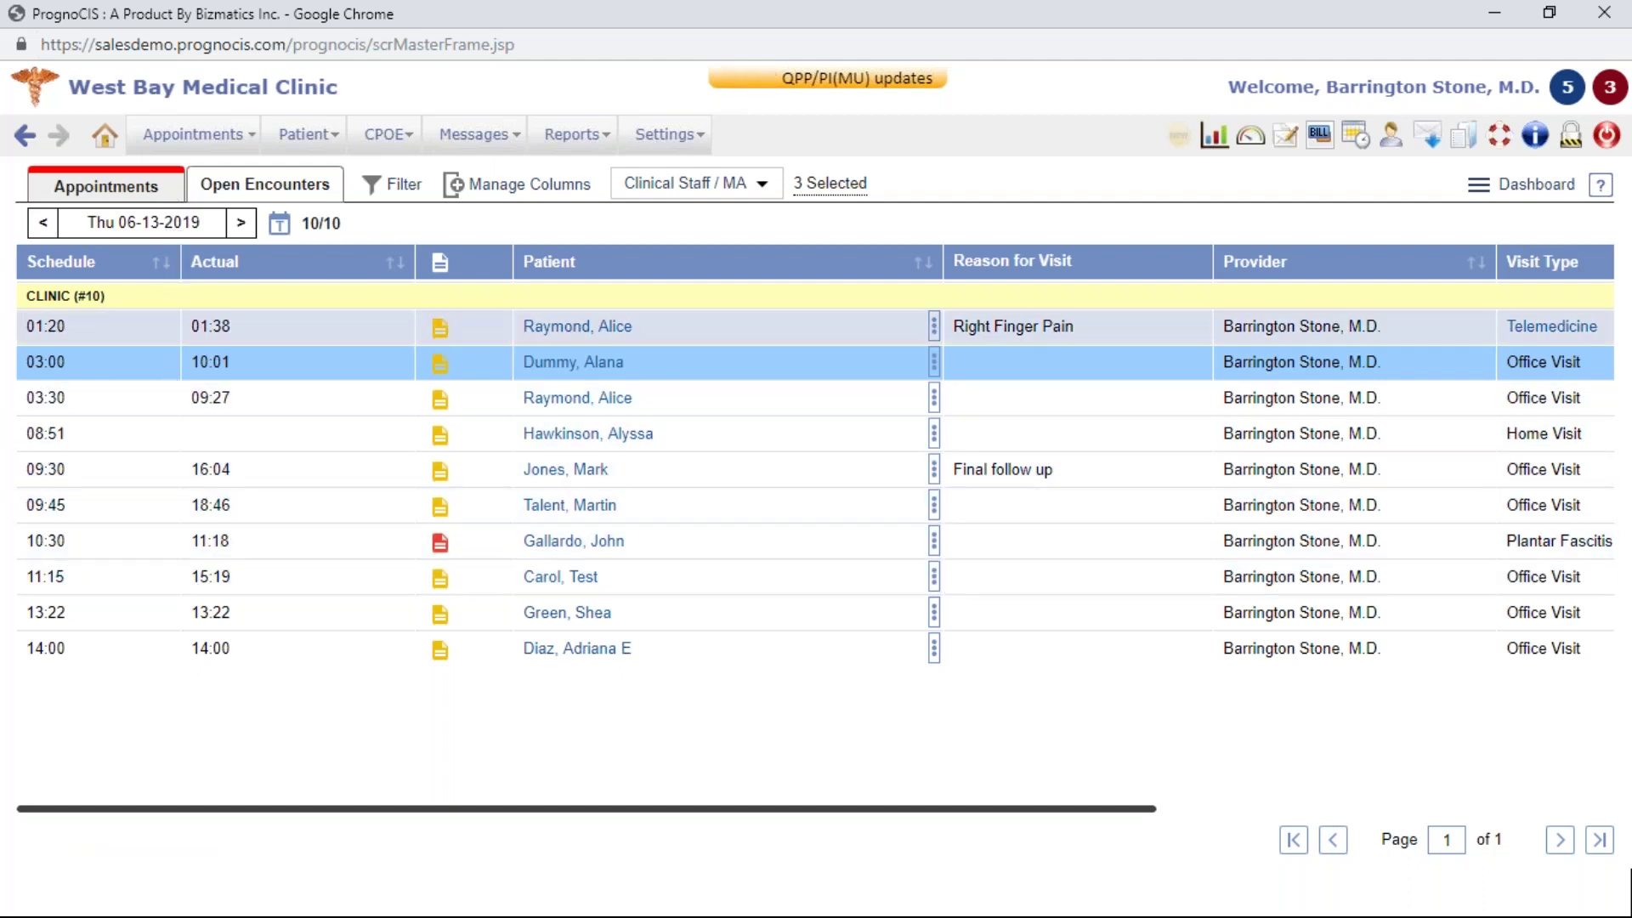
click(289, 187)
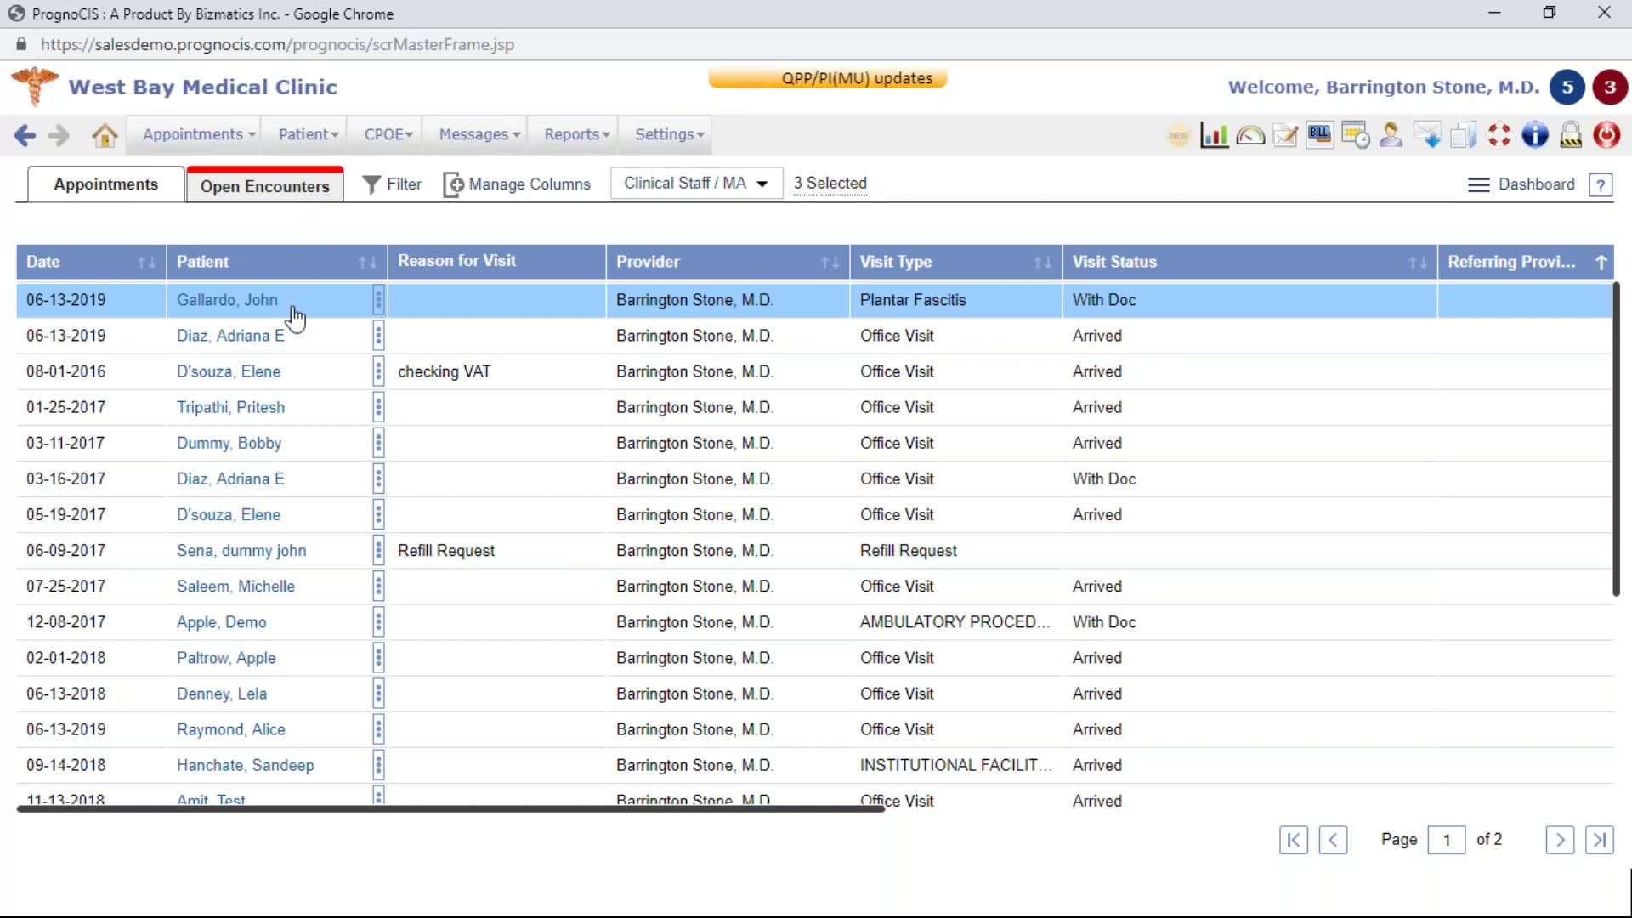
click(166, 198)
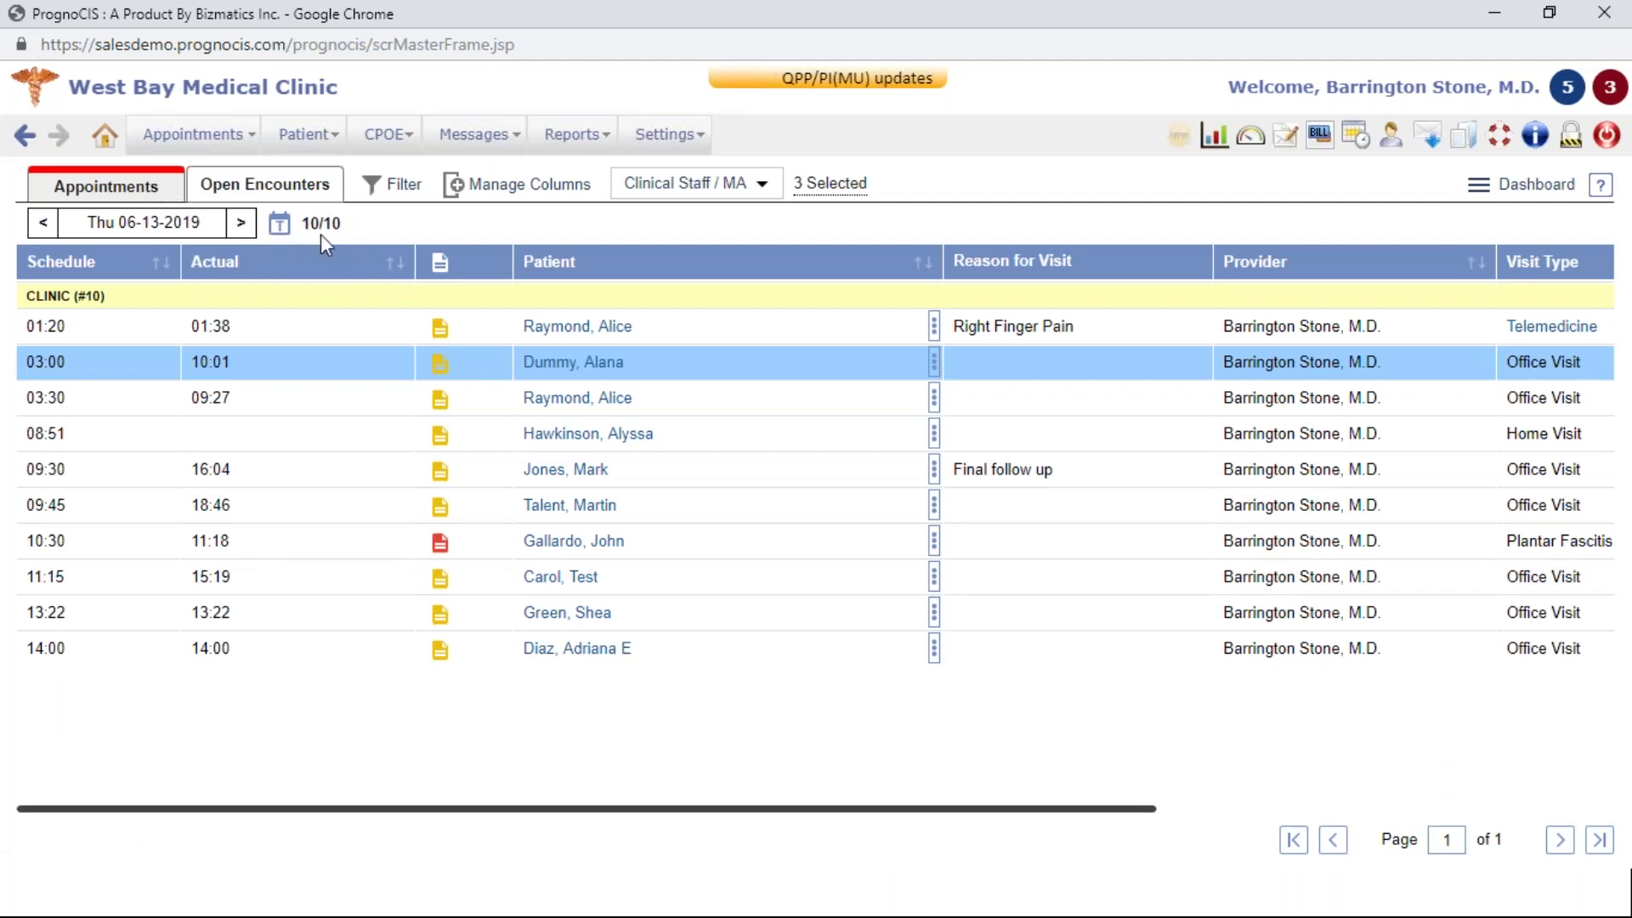
mouse_move(337, 219)
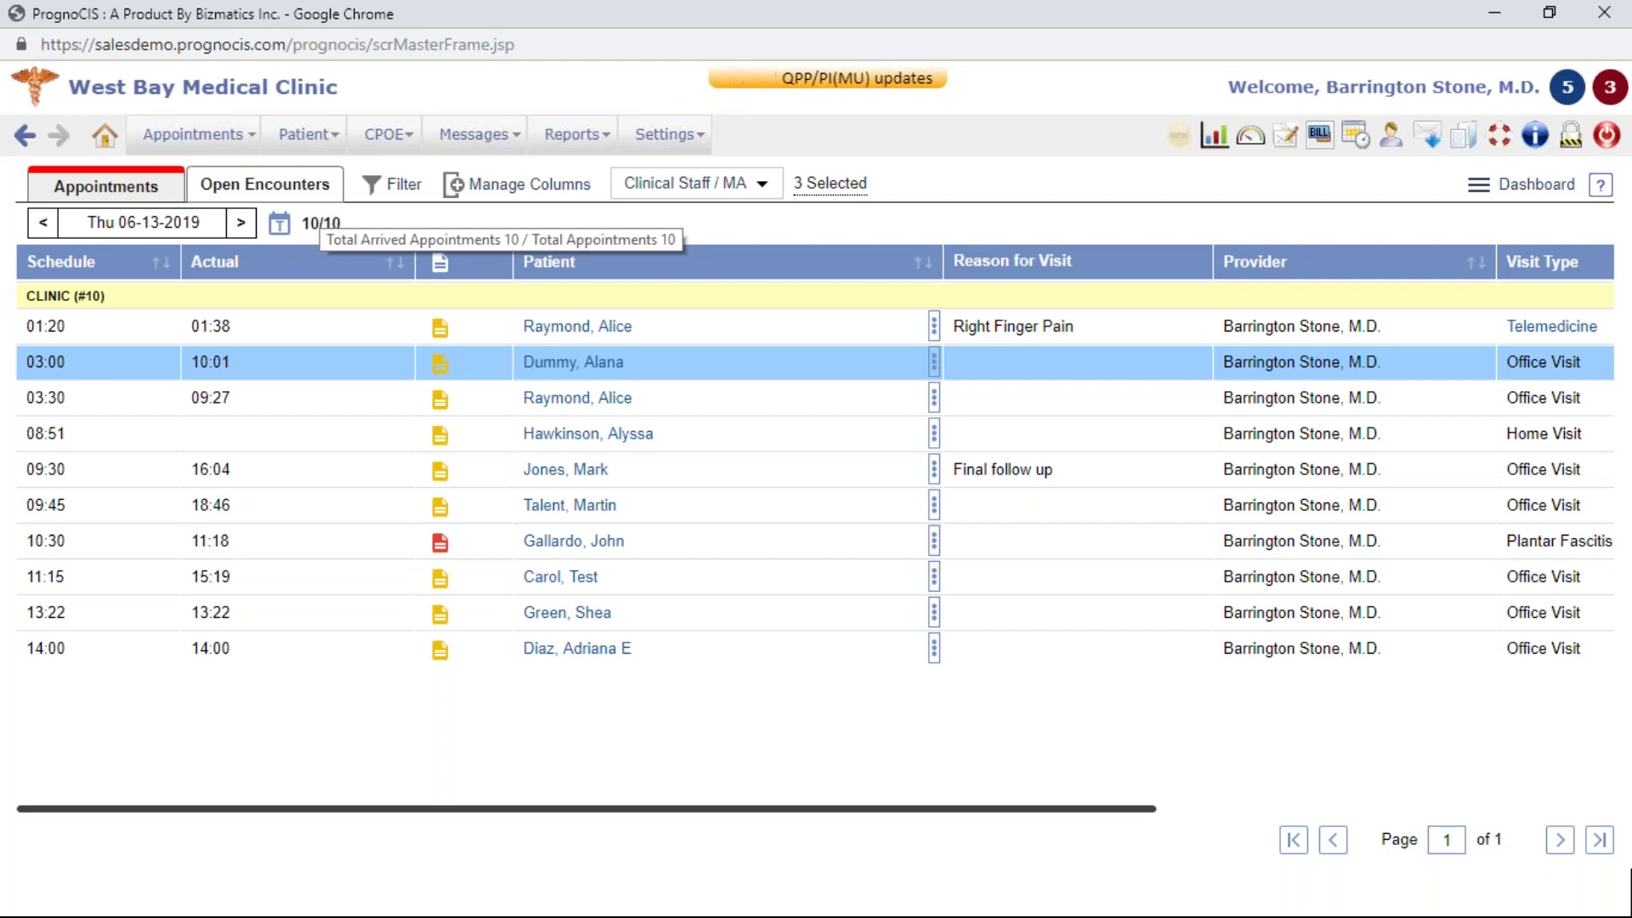
mouse_move(391, 197)
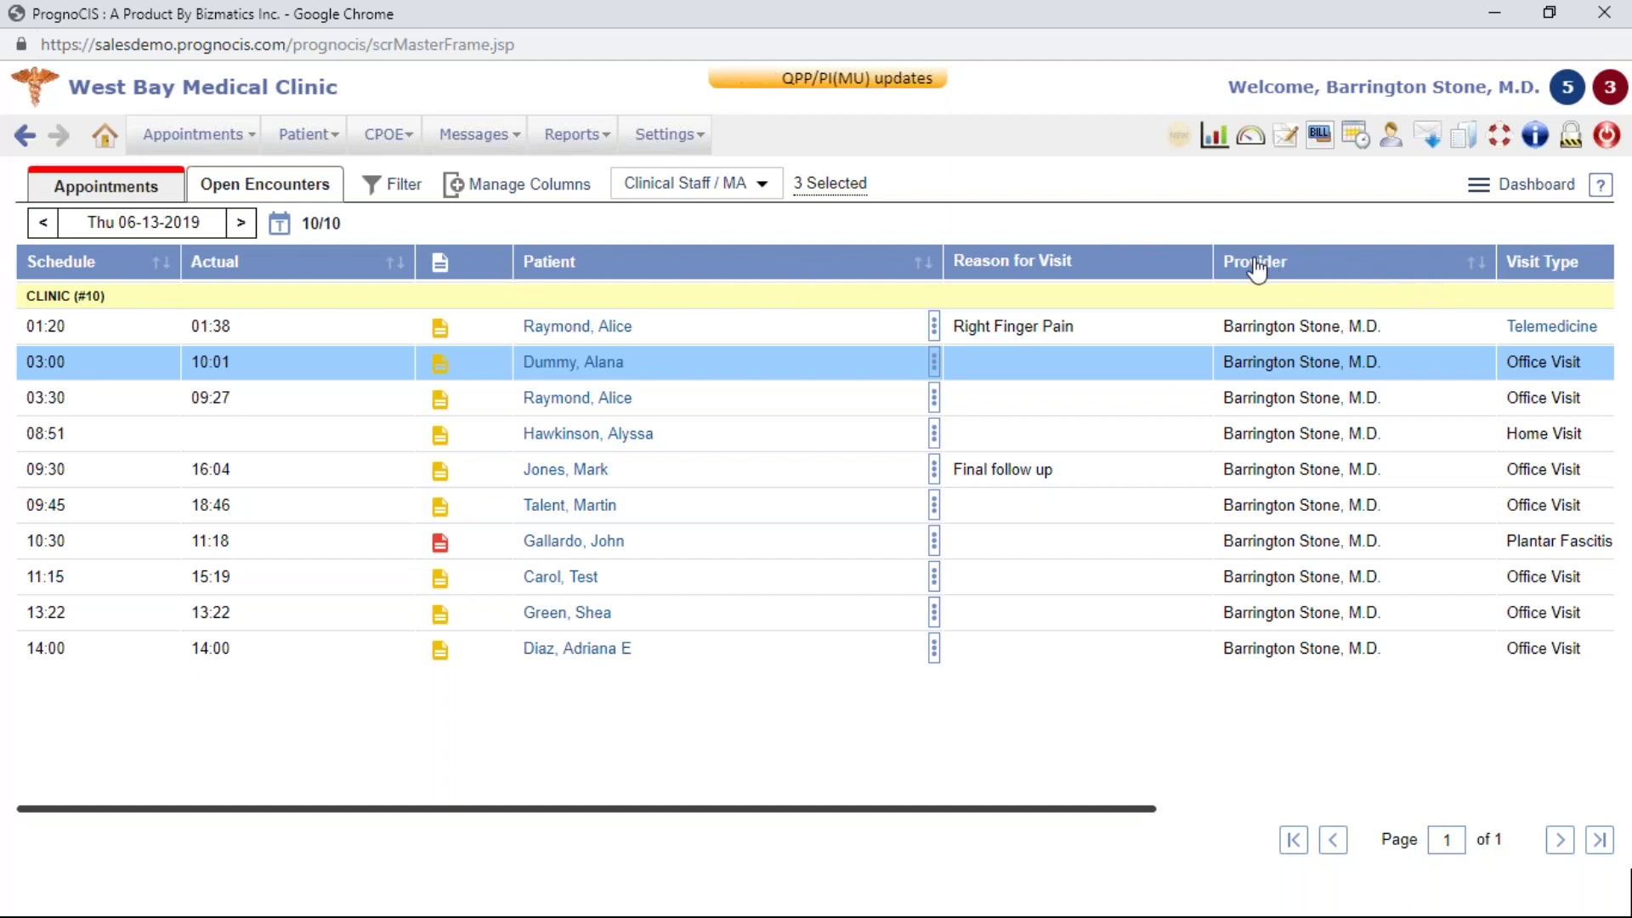
Step: Open the column management for the Appointments list and add the Date and Check Out columns from Appointment Information
click(508, 197)
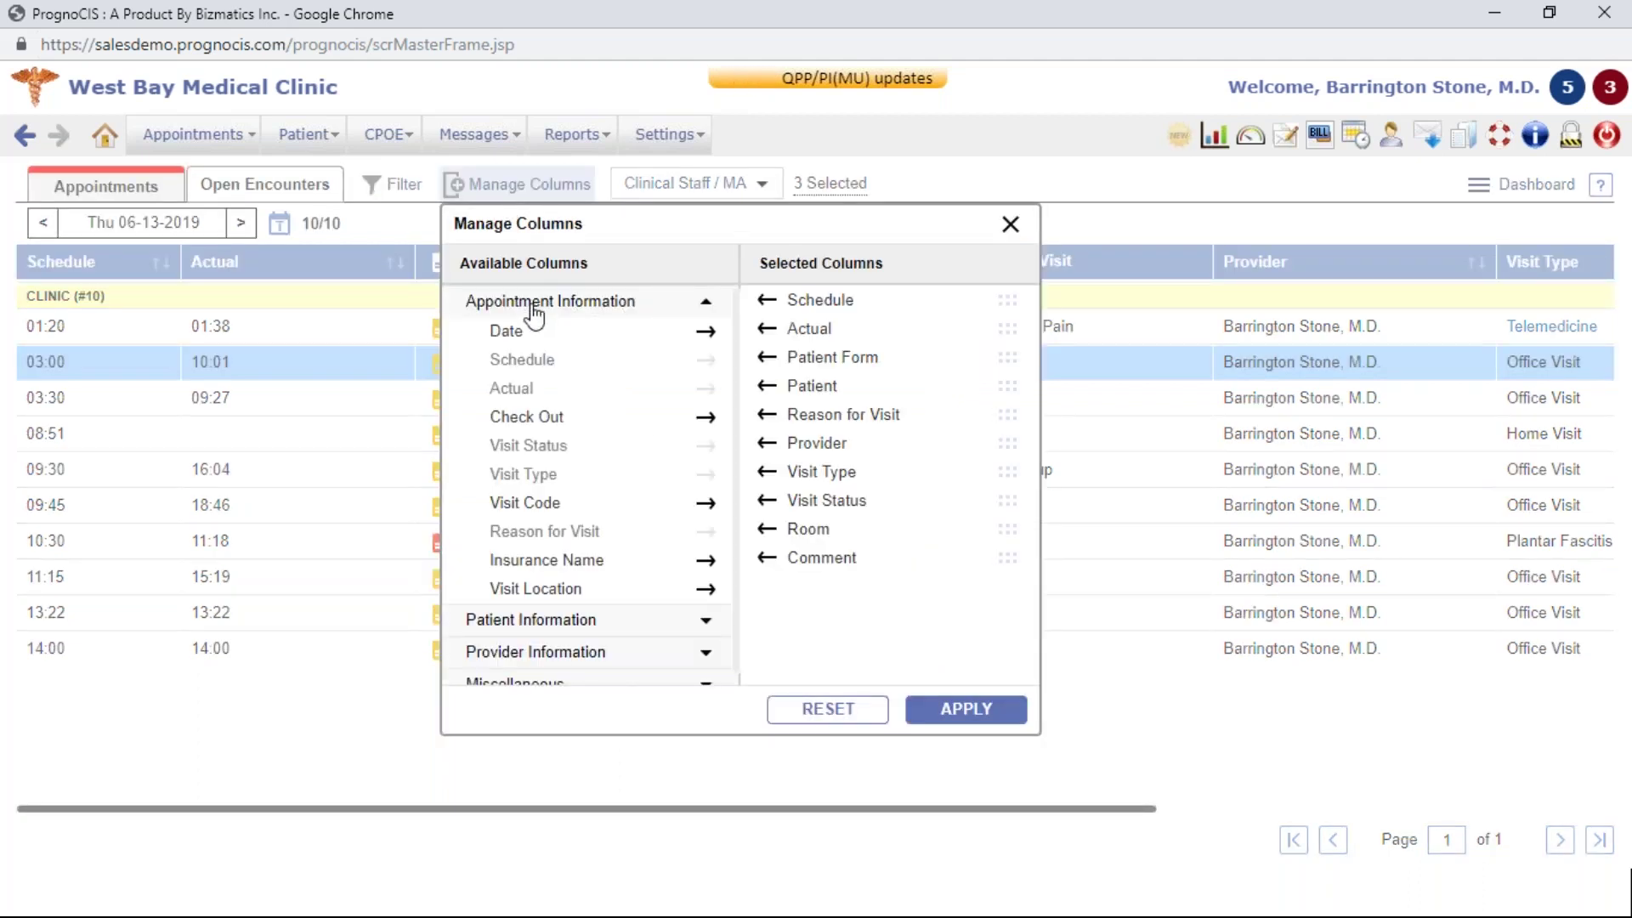
click(534, 306)
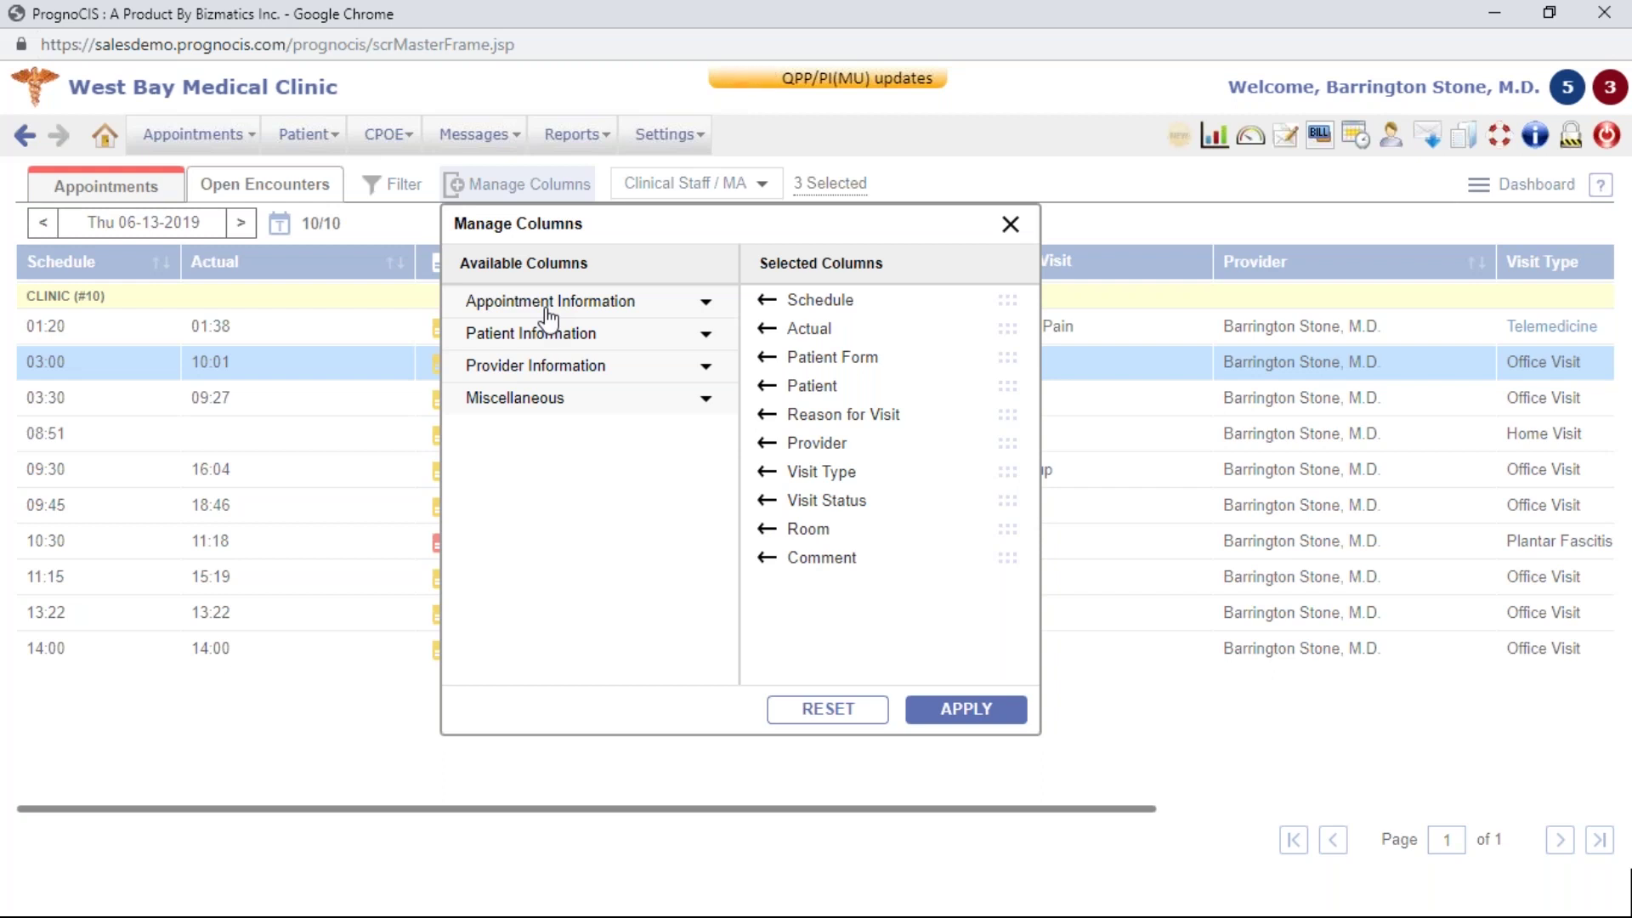
click(636, 317)
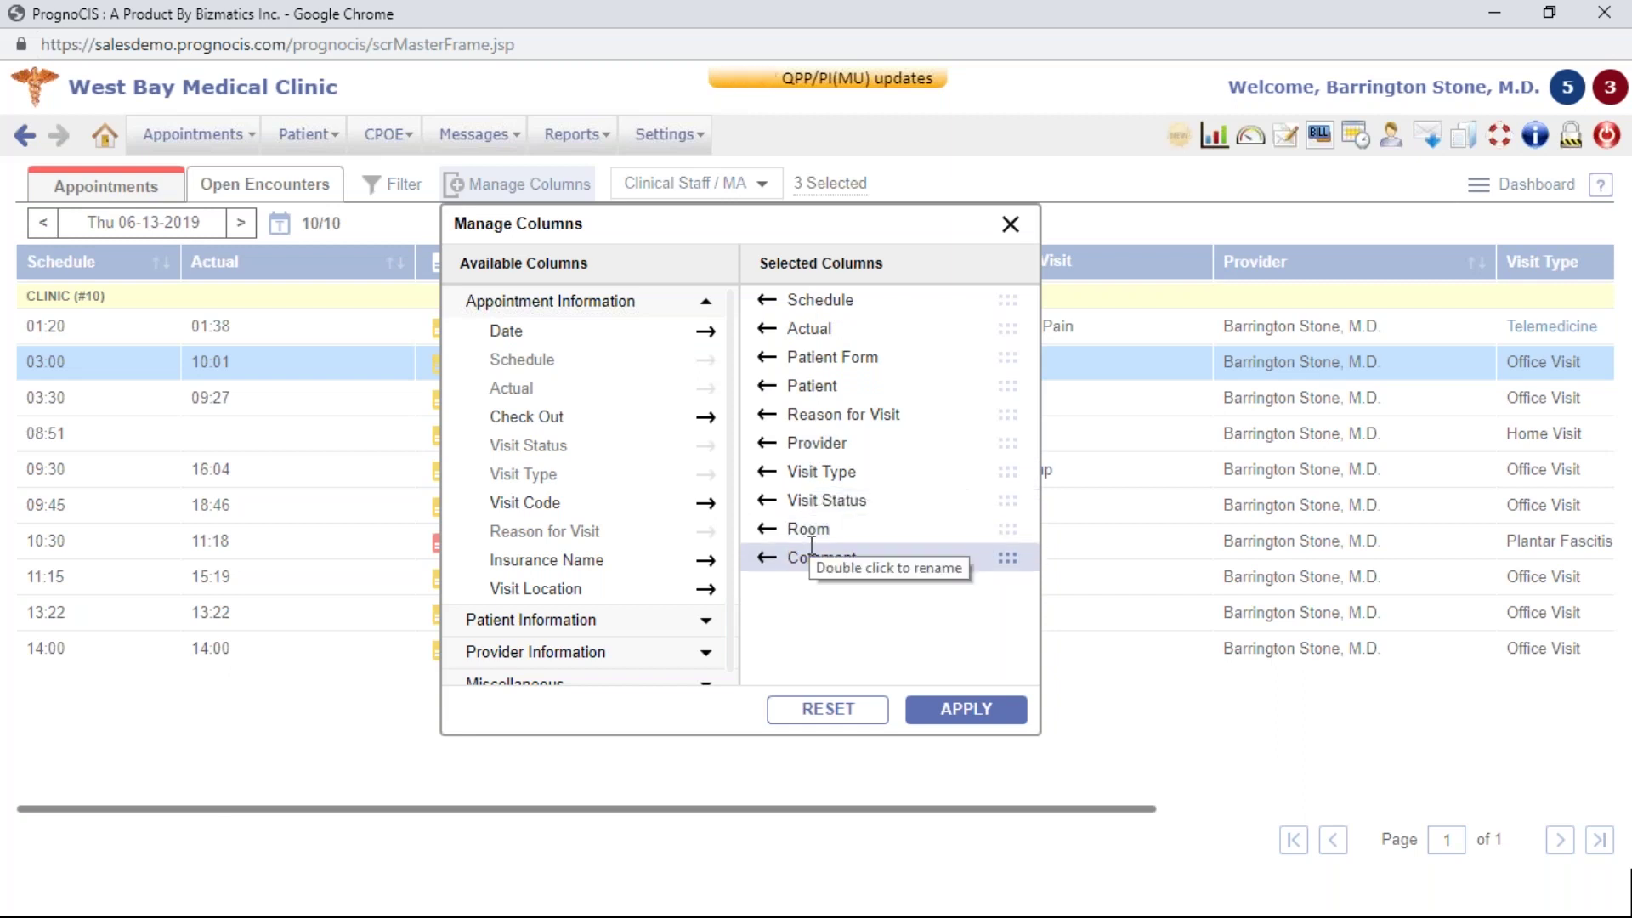
click(704, 332)
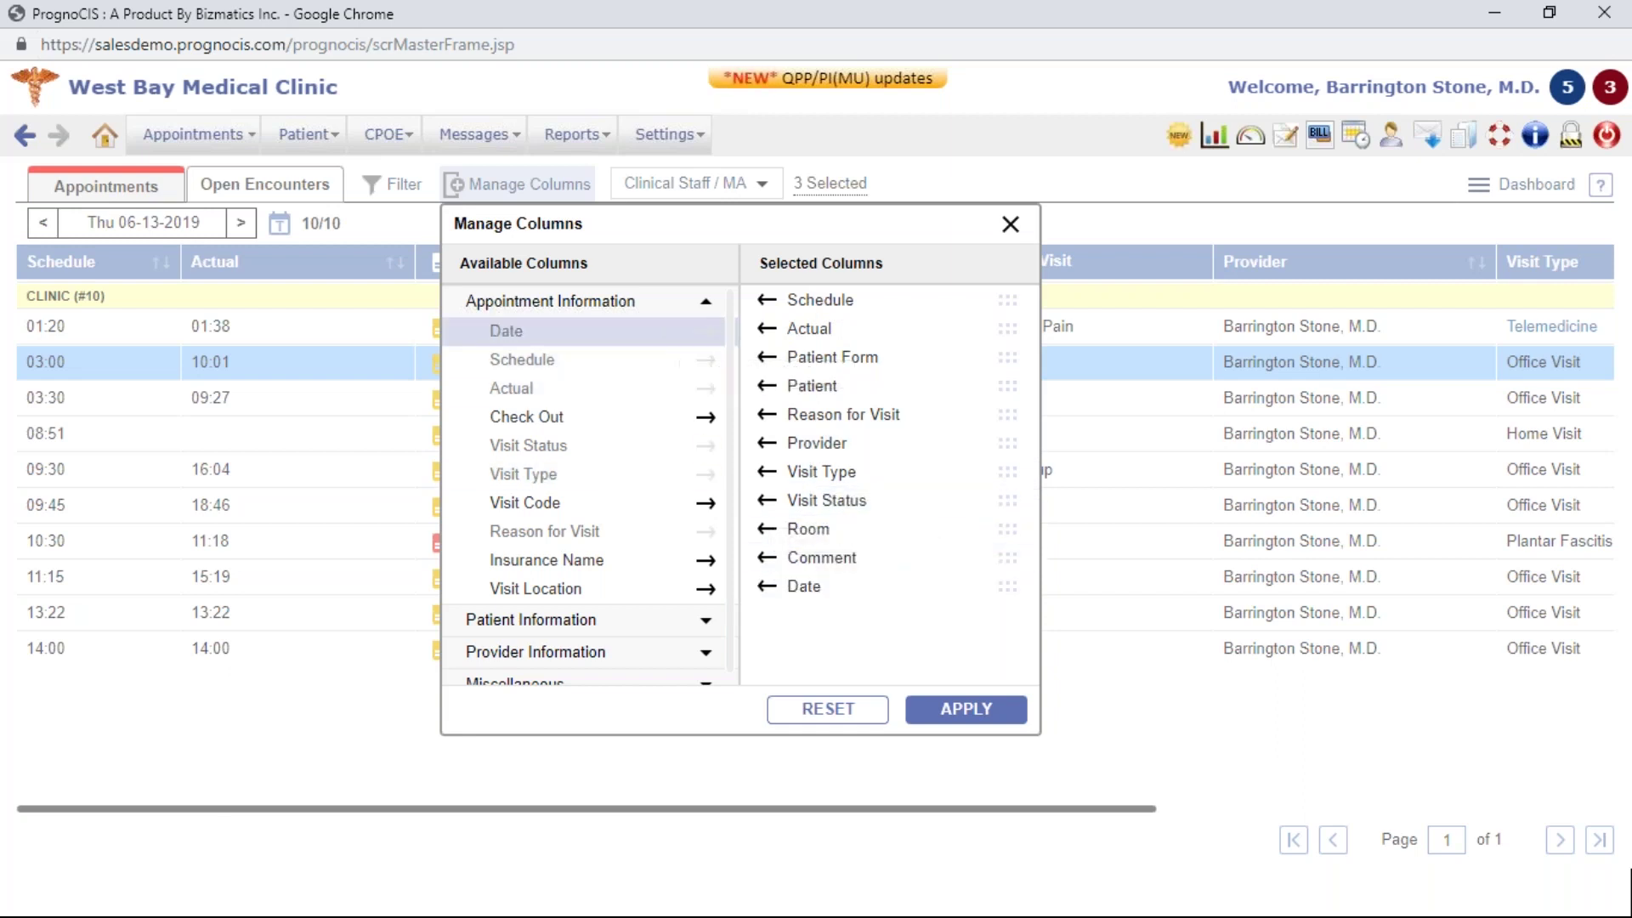
click(705, 417)
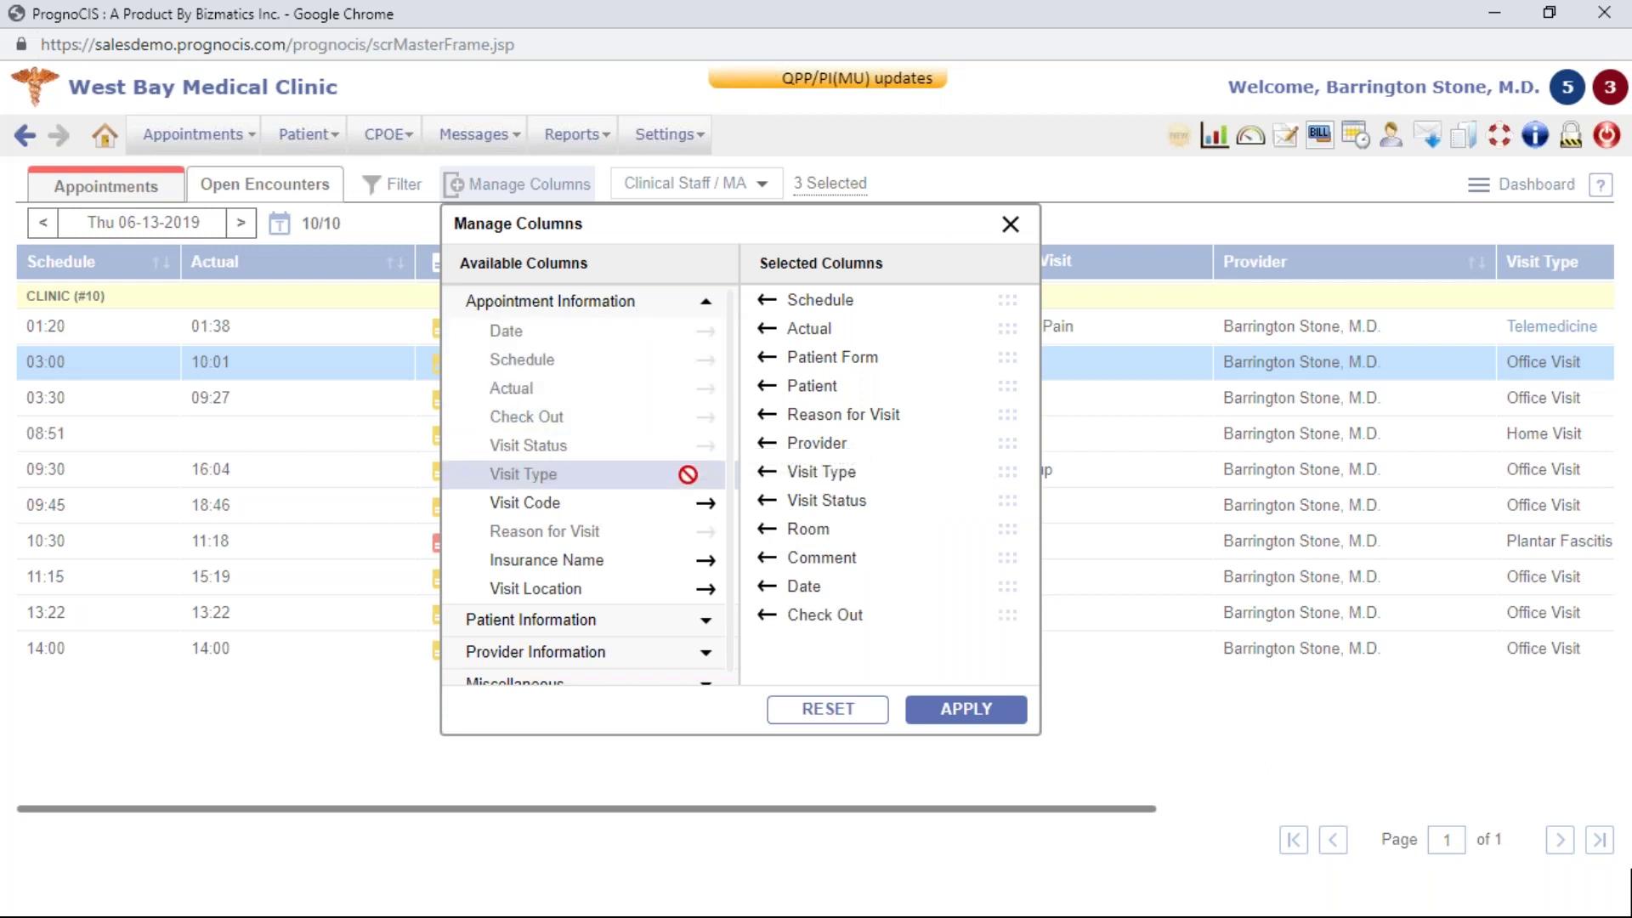
Step: Add Chart No. from Patient Information and Referring Provider from Provider Information to the selected columns
click(635, 622)
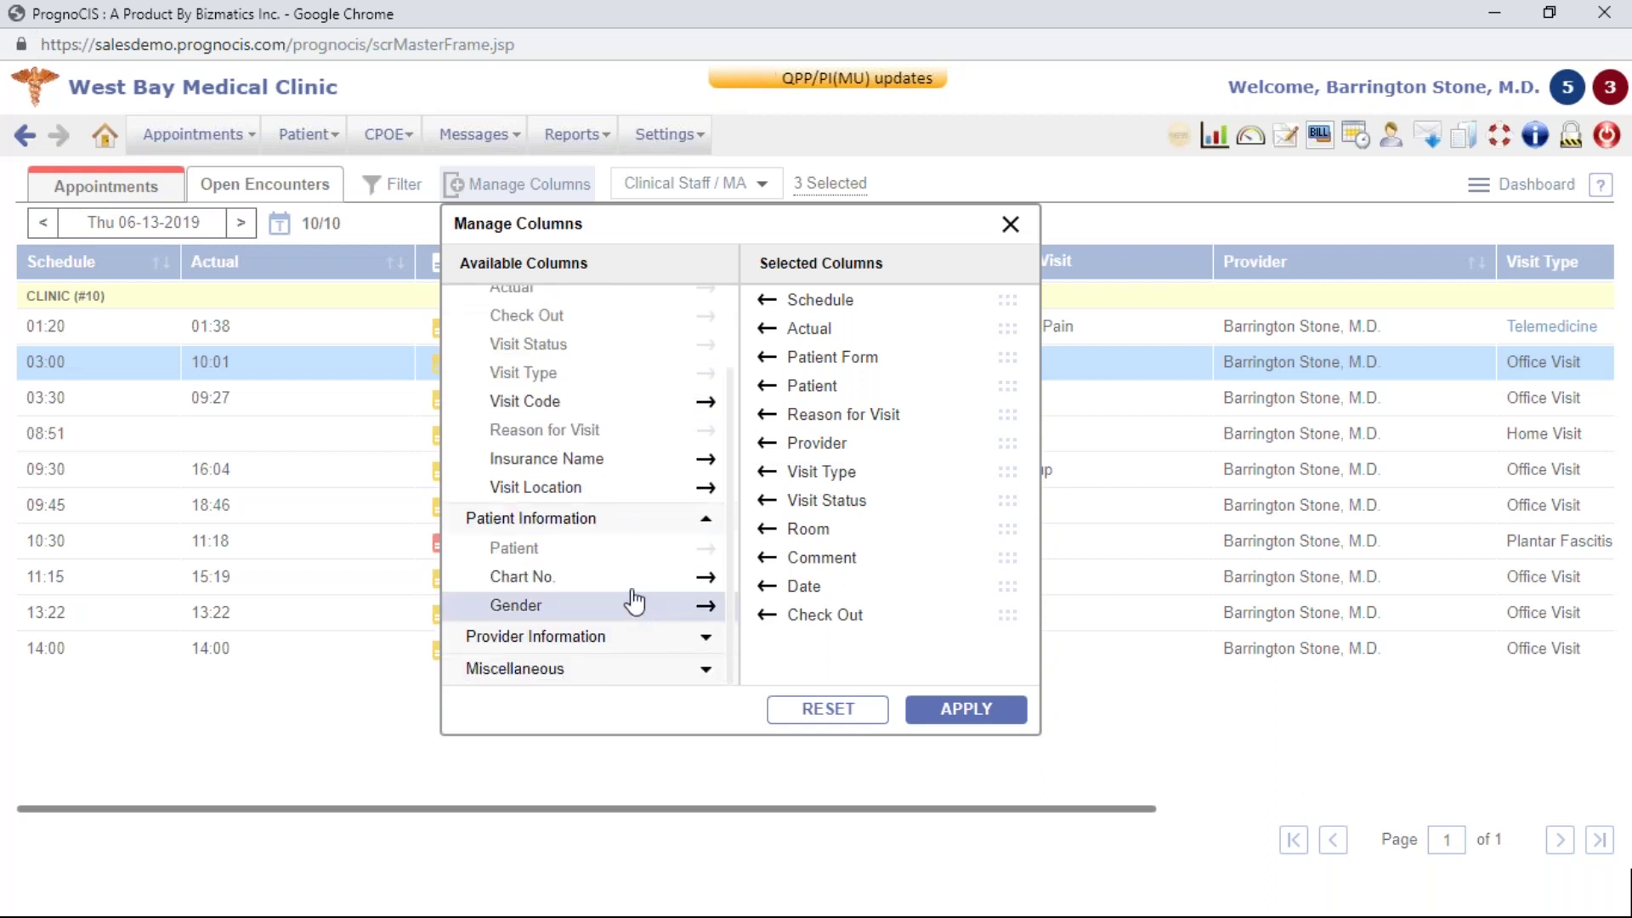
click(633, 588)
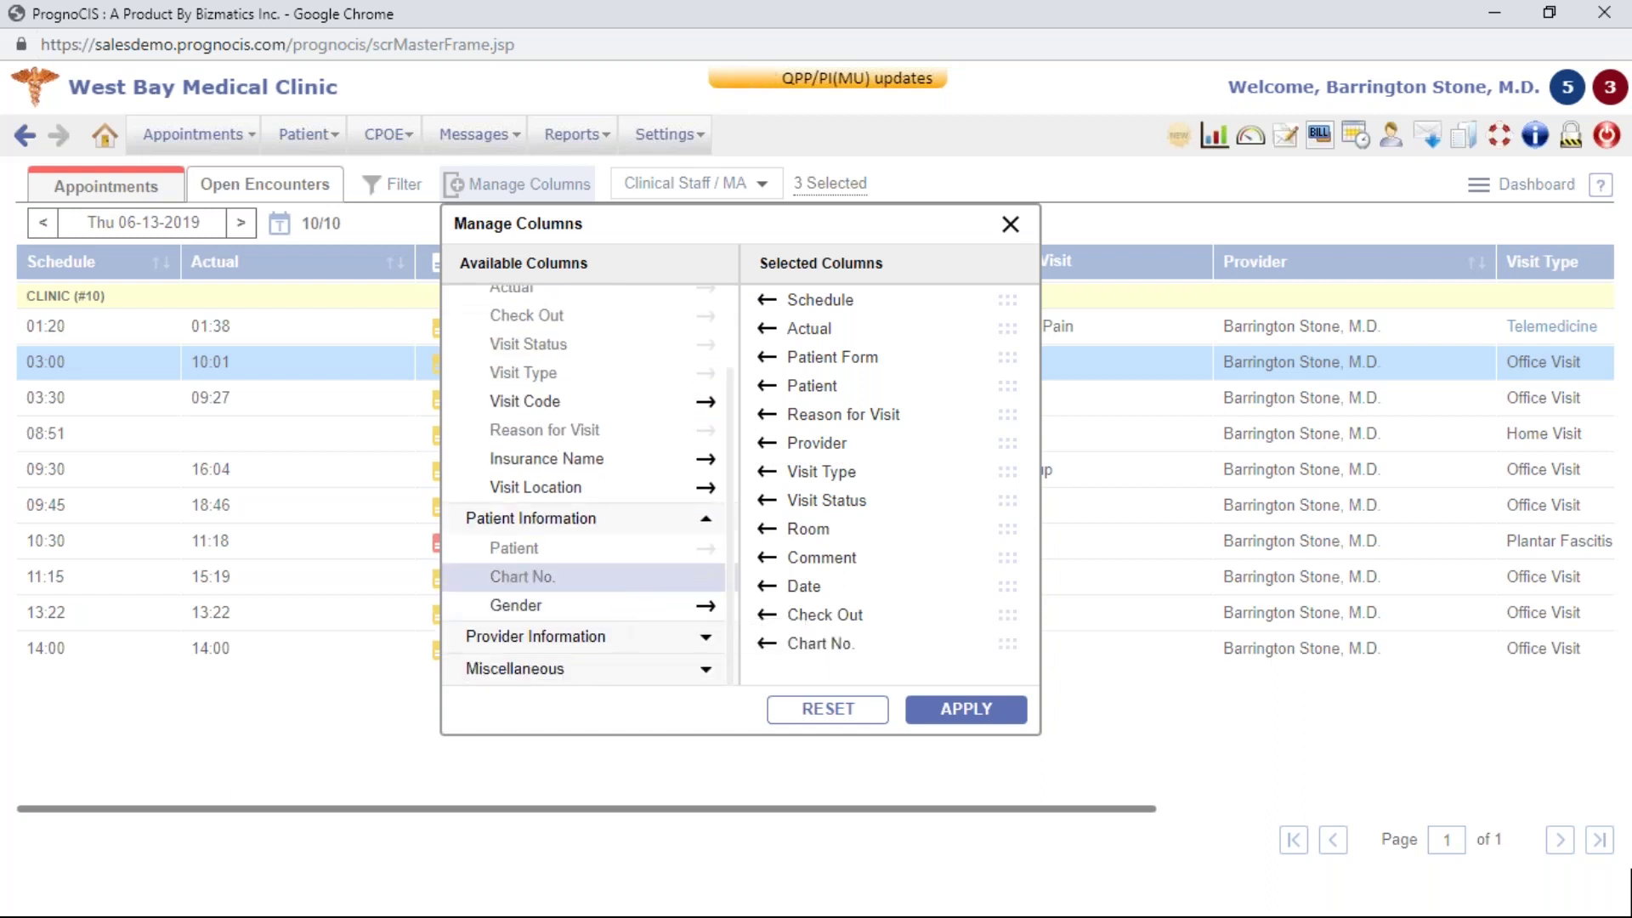
click(601, 643)
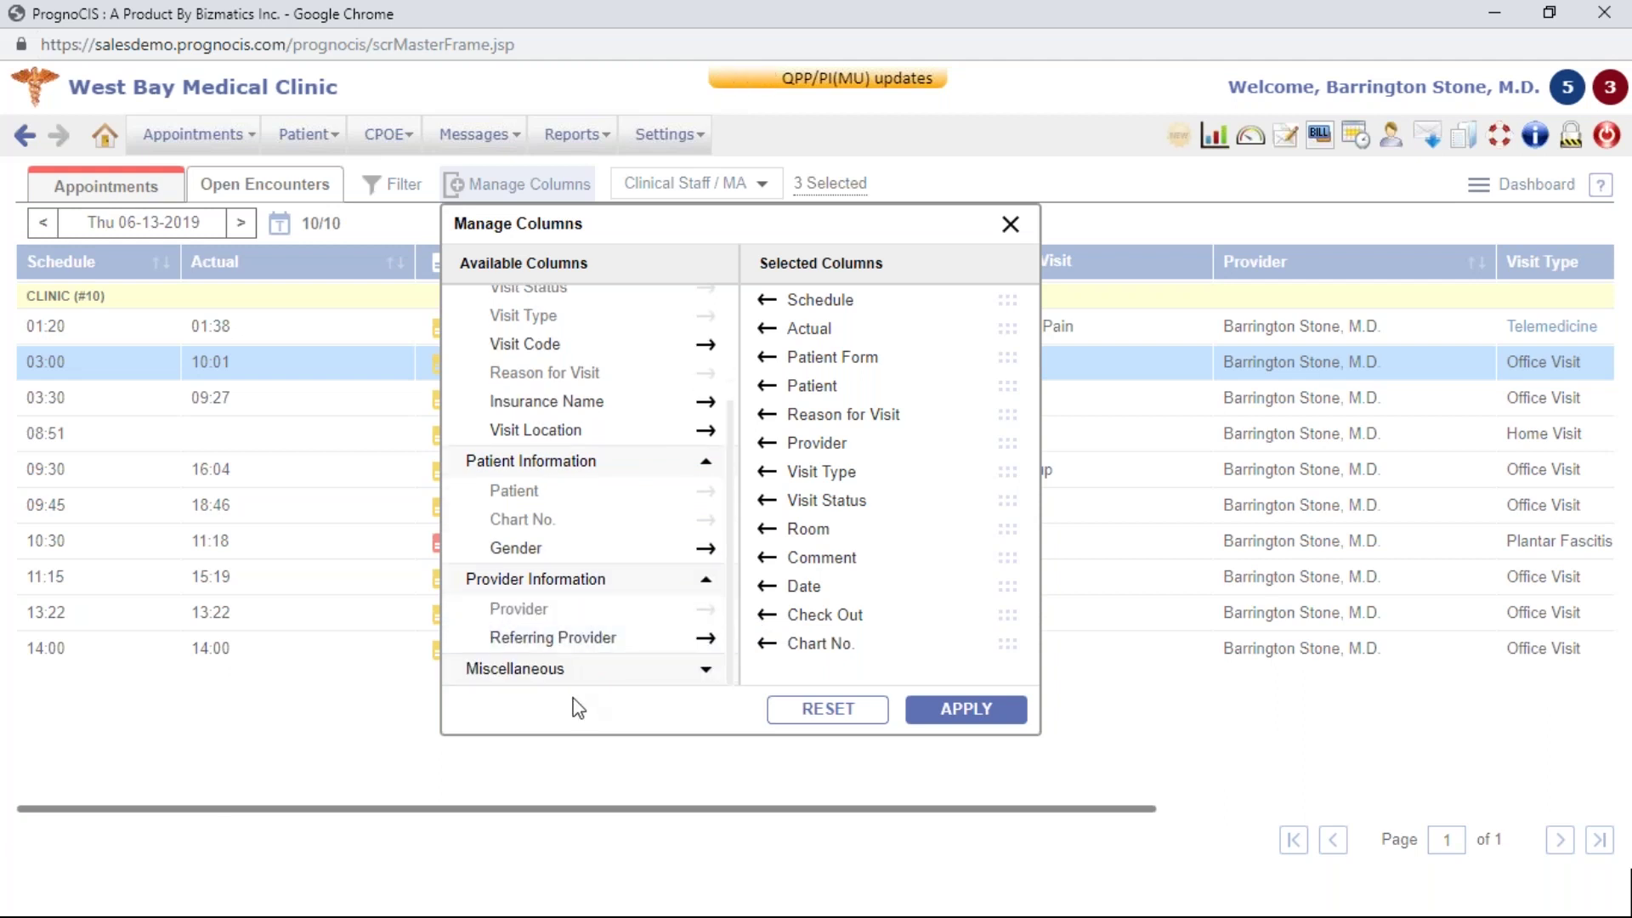
click(588, 642)
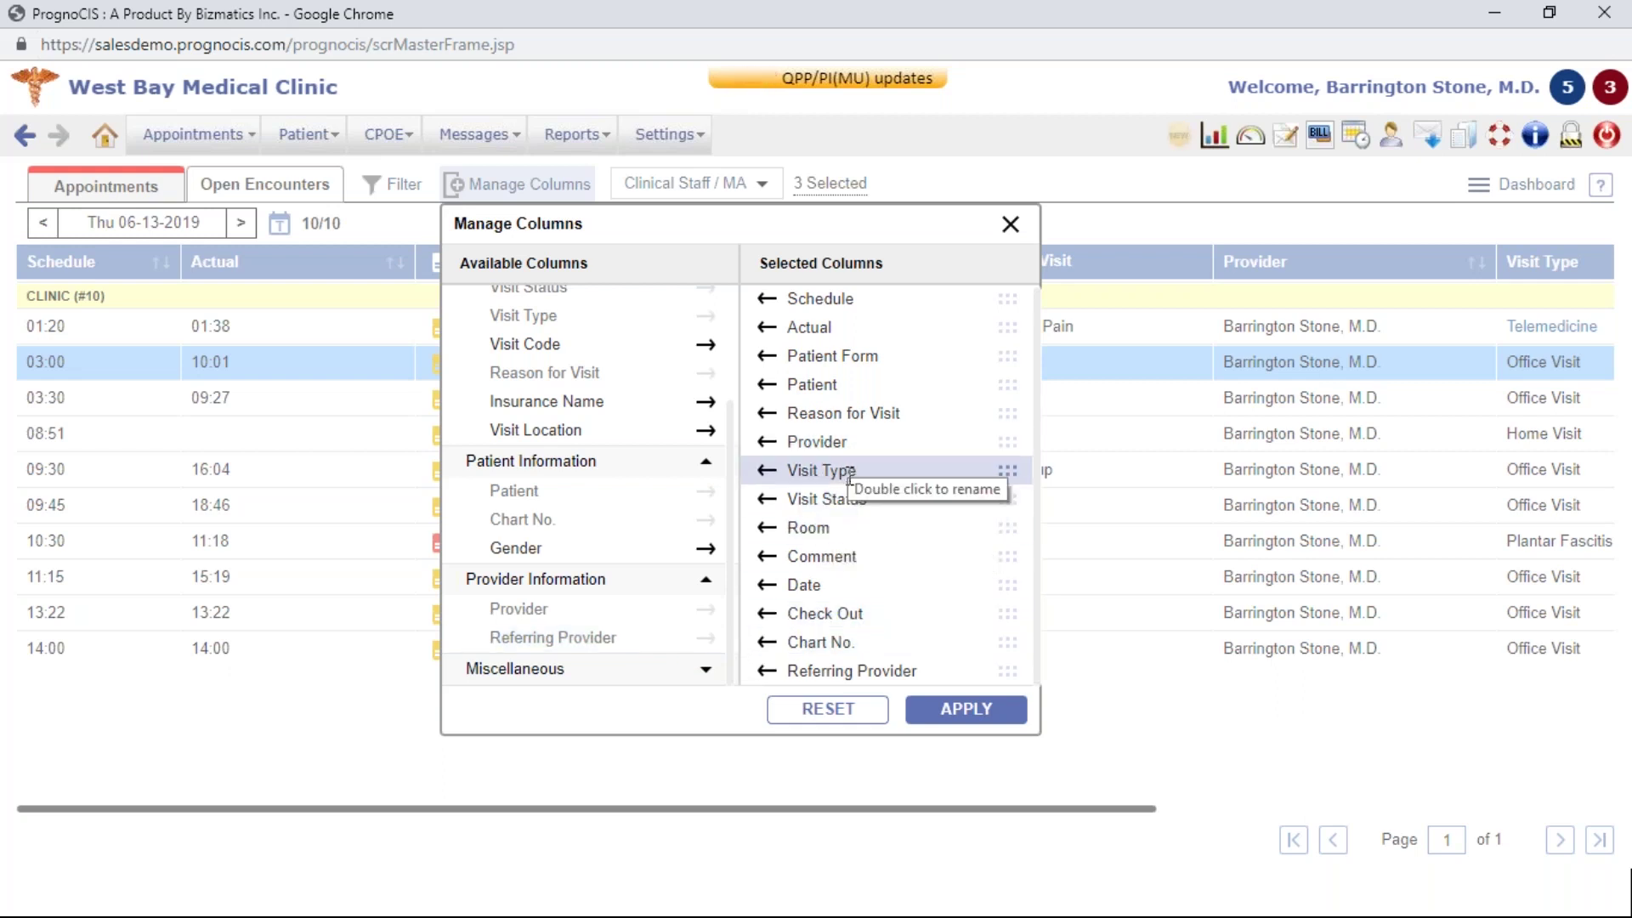
Step: Remove Visit Status from the selected columns and apply the new column selection to the Appointments list
click(765, 501)
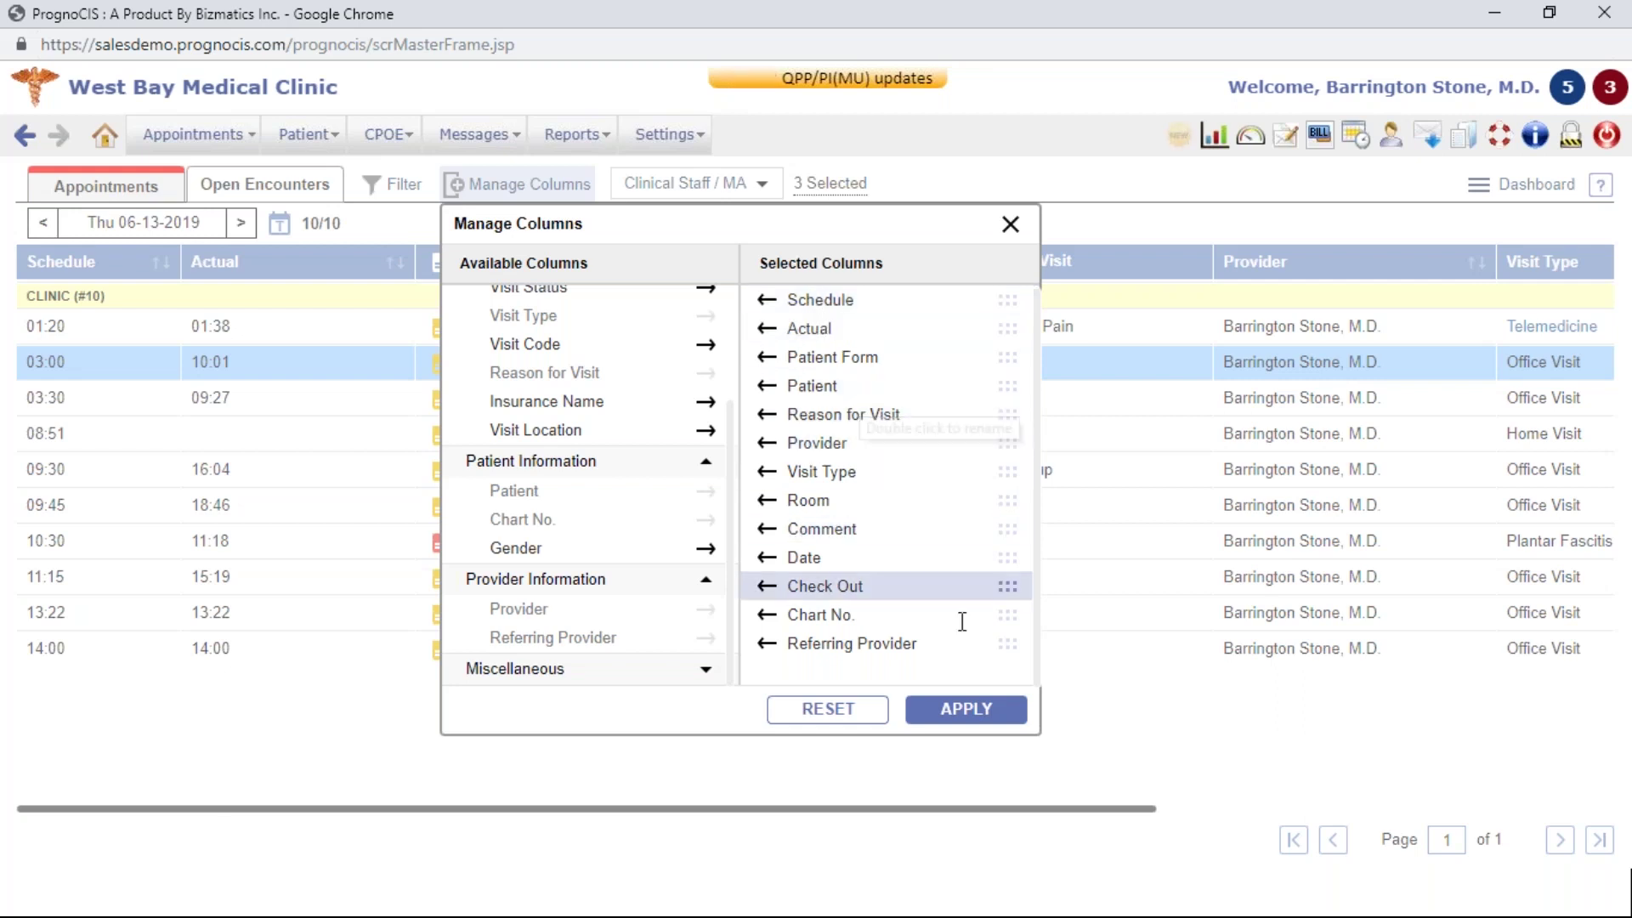
click(975, 716)
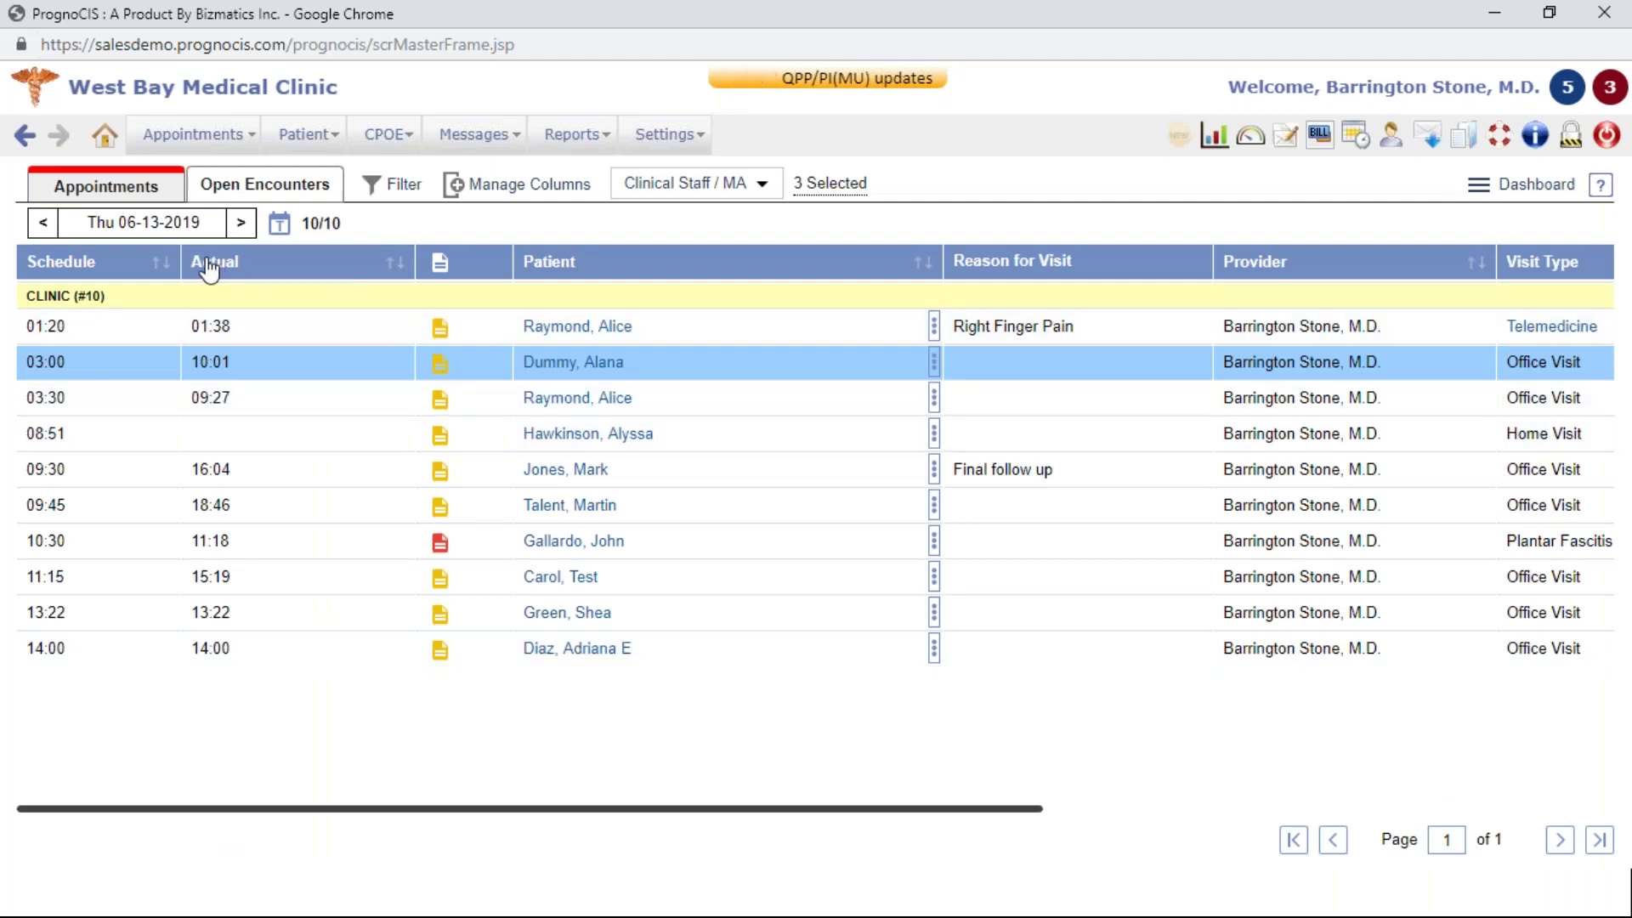
drag(670, 812, 728, 827)
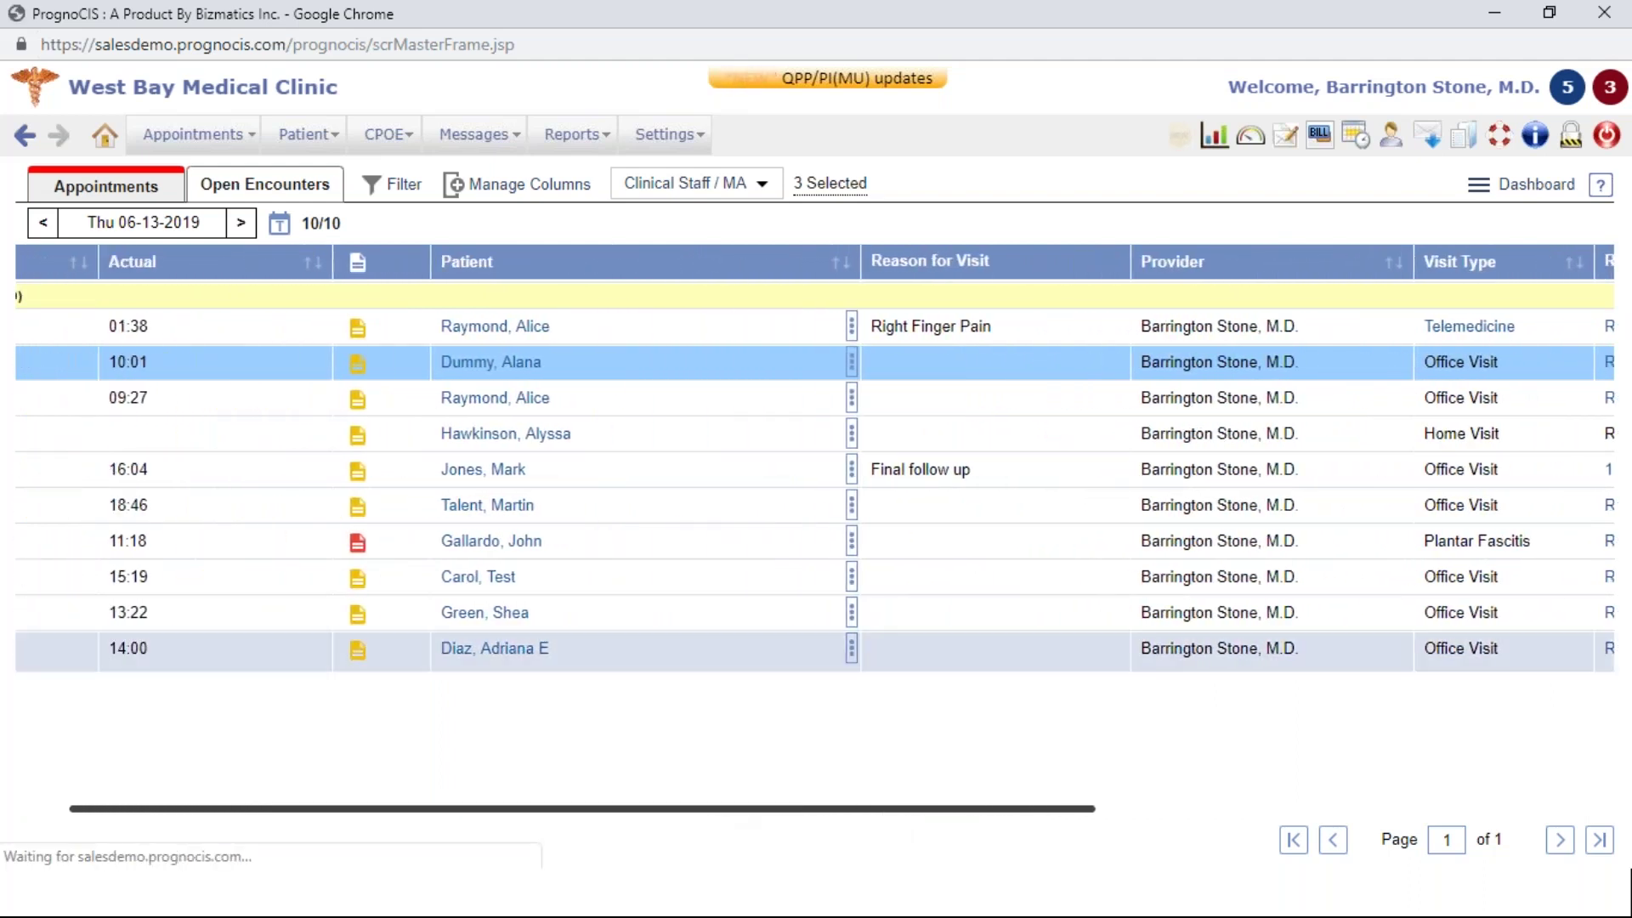
Step: Reorder the selected columns with Date first and Patient Form last, and apply the sequence to the Appointments list
click(559, 189)
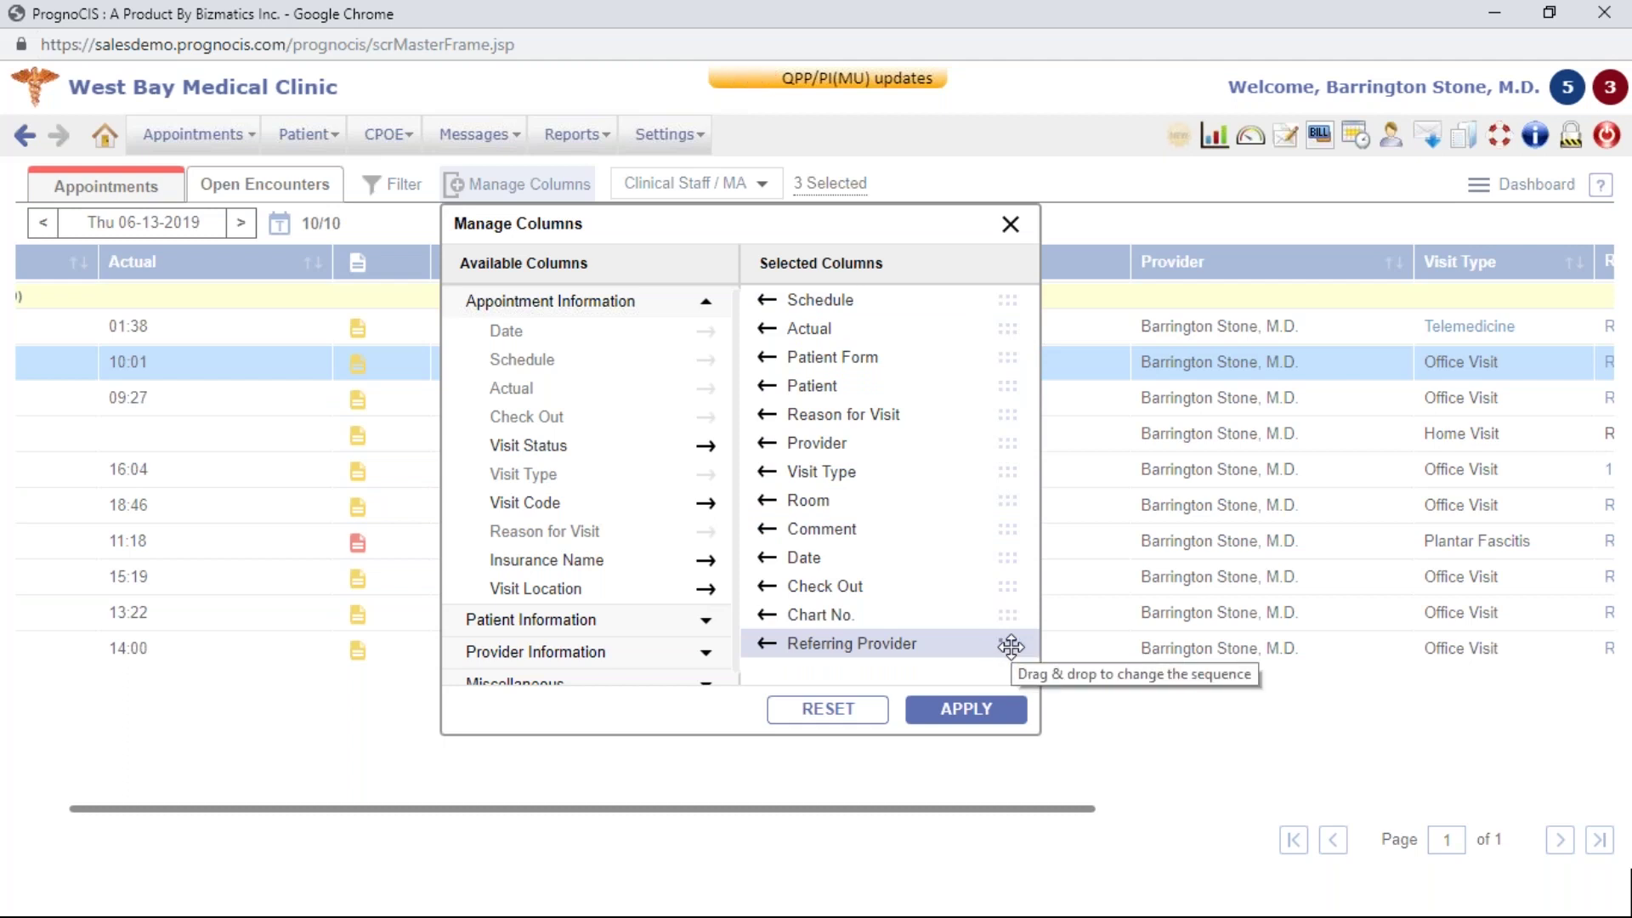
drag(1010, 555, 1010, 550)
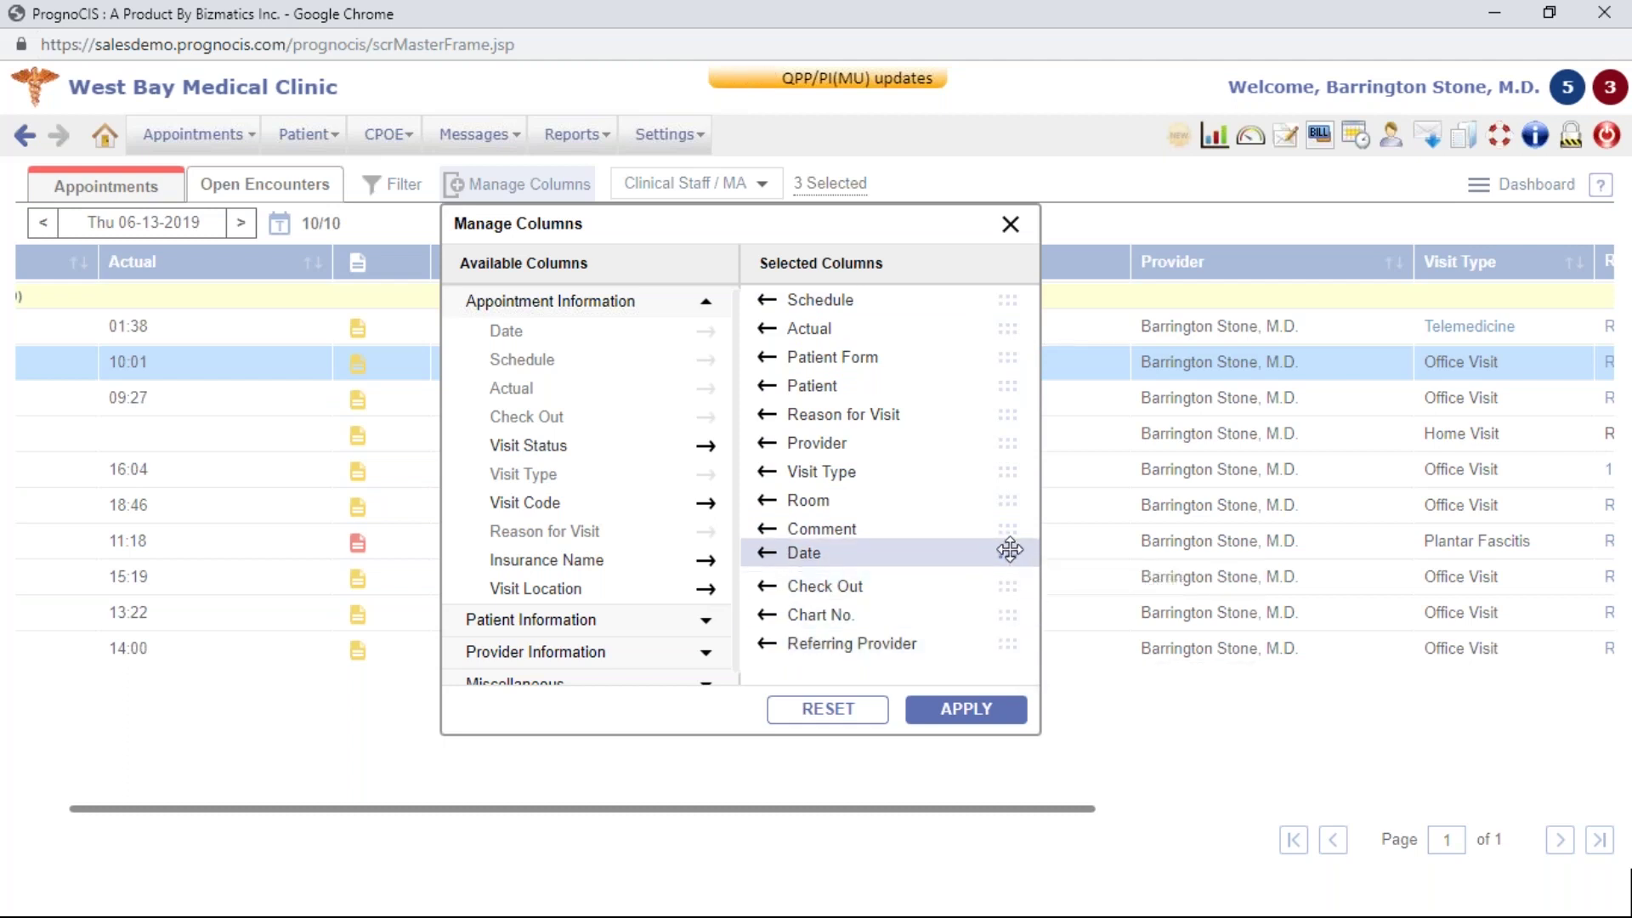
drag(1010, 550, 1010, 298)
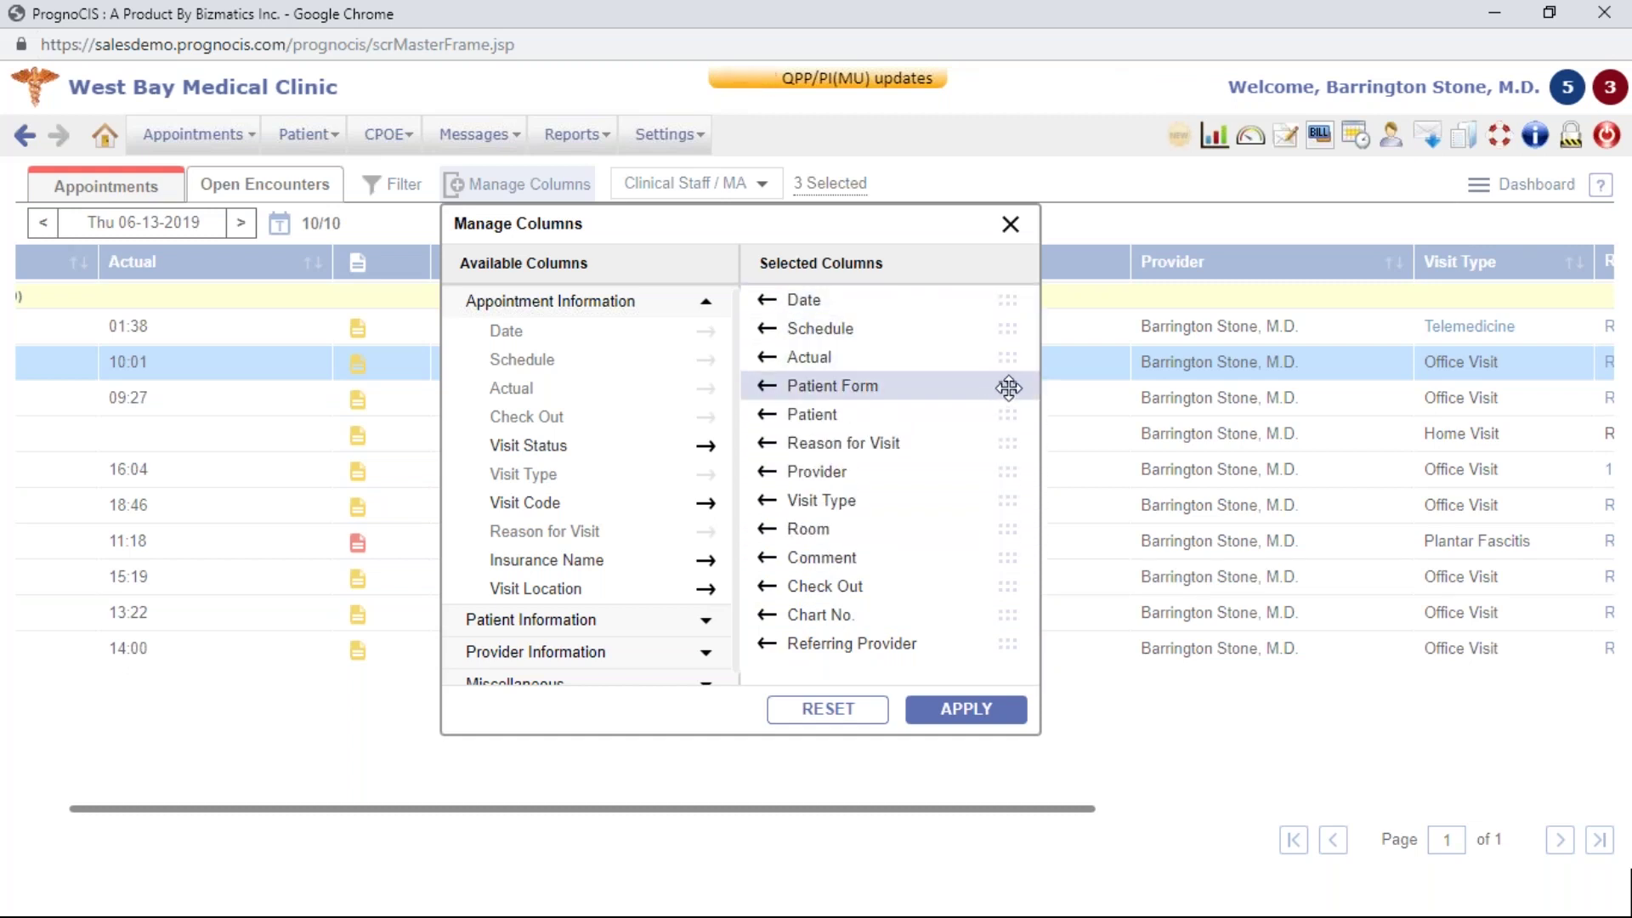
drag(1010, 385, 1018, 646)
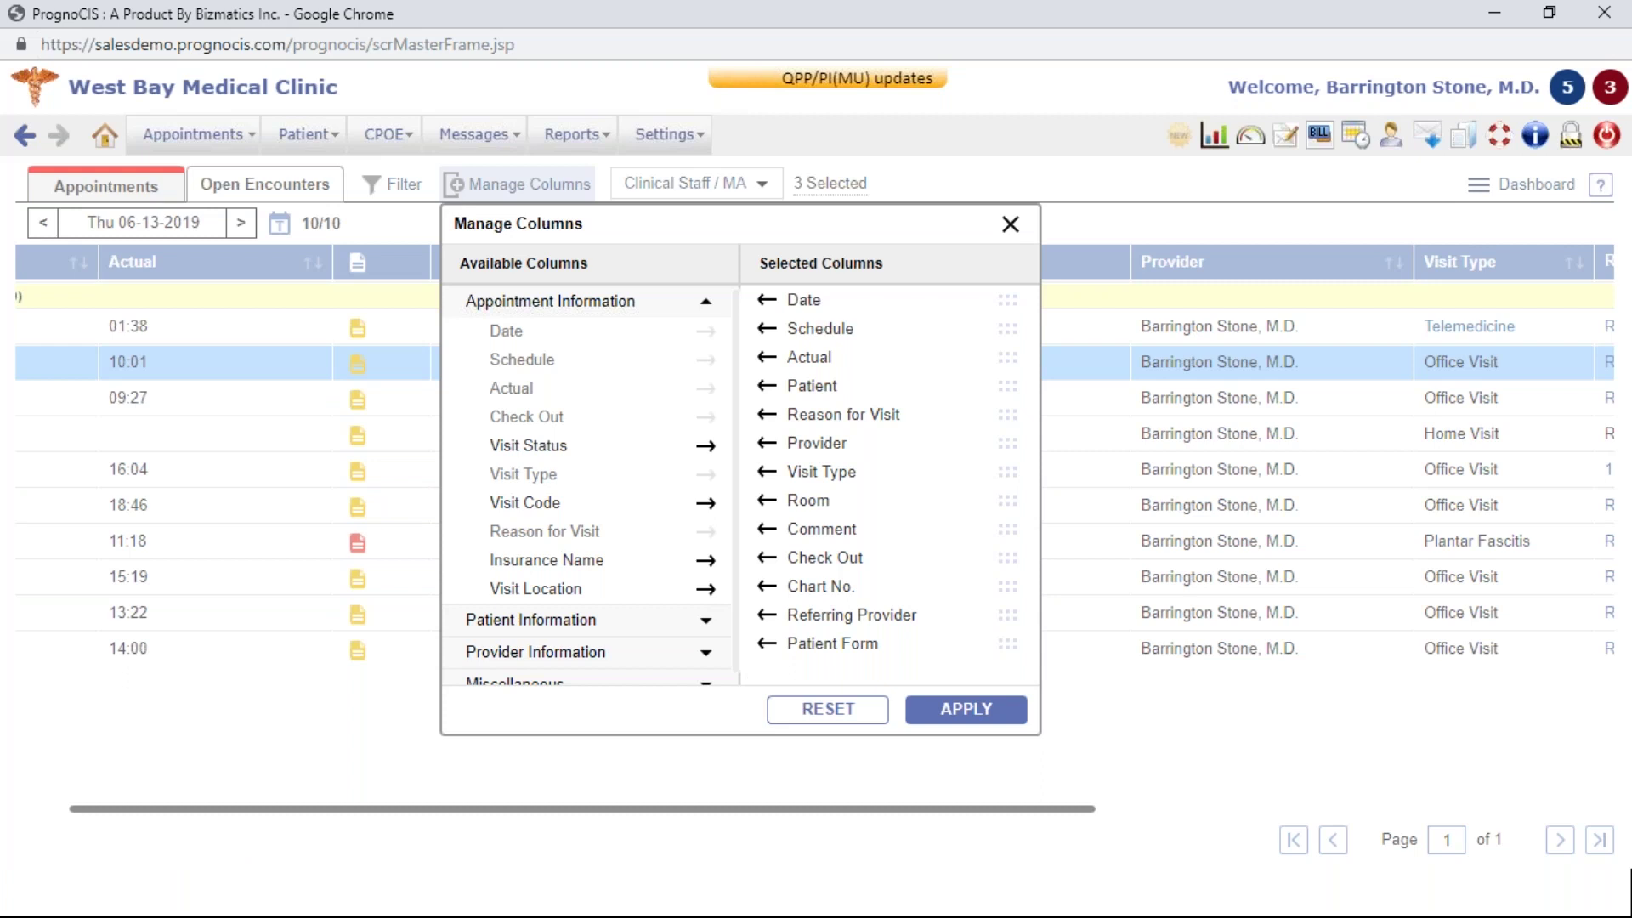
click(966, 711)
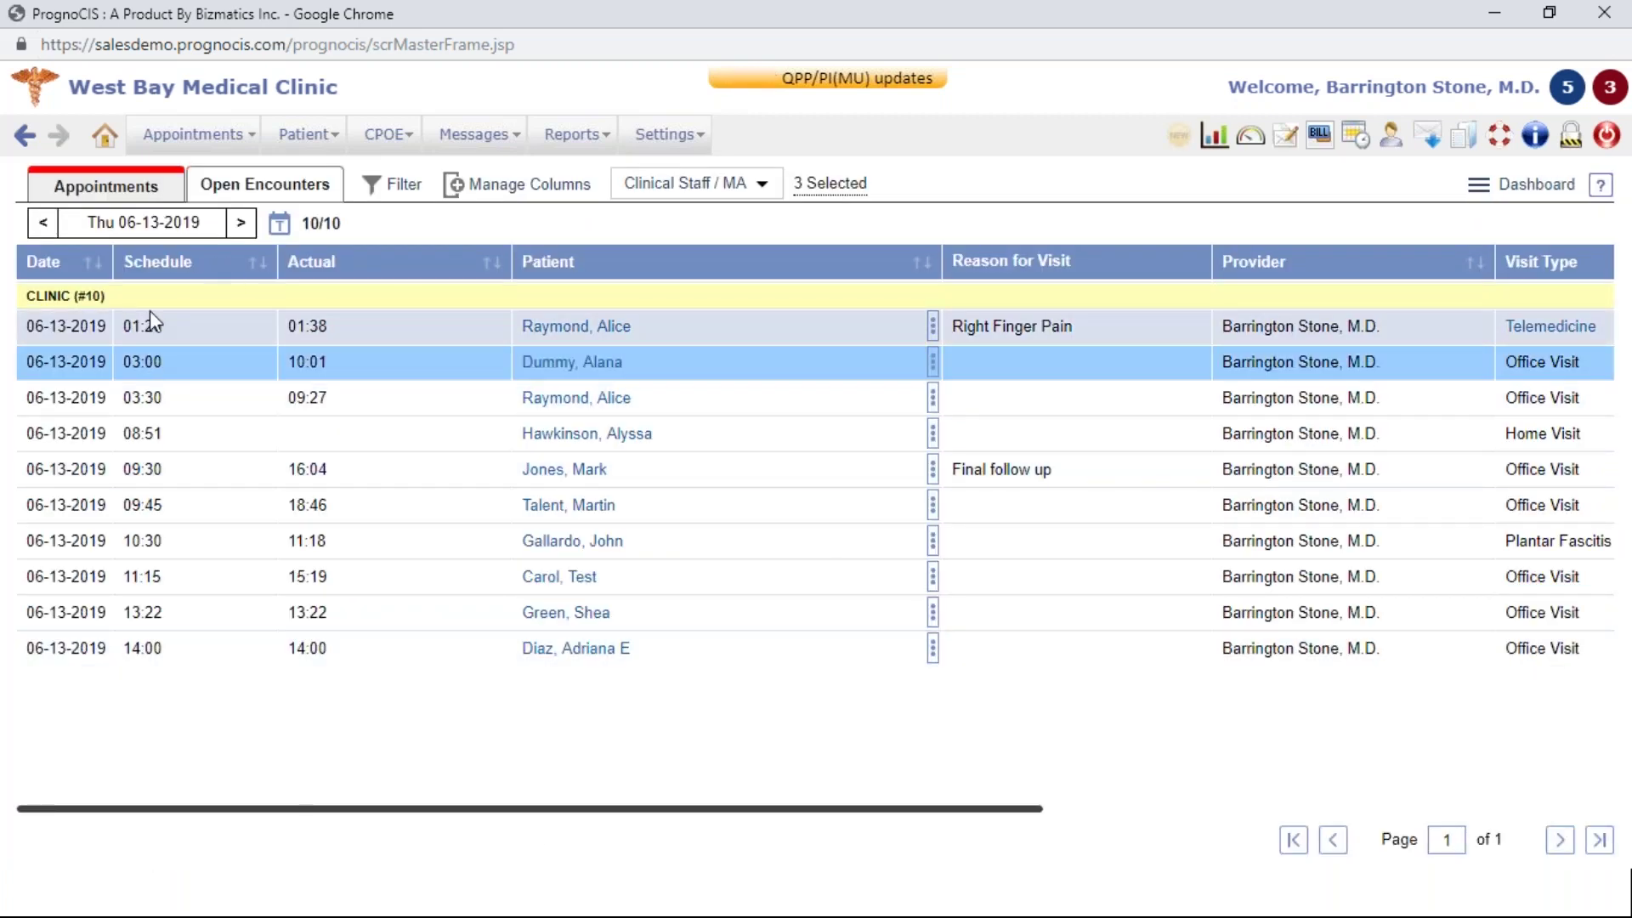
mouse_move(832, 322)
click(938, 325)
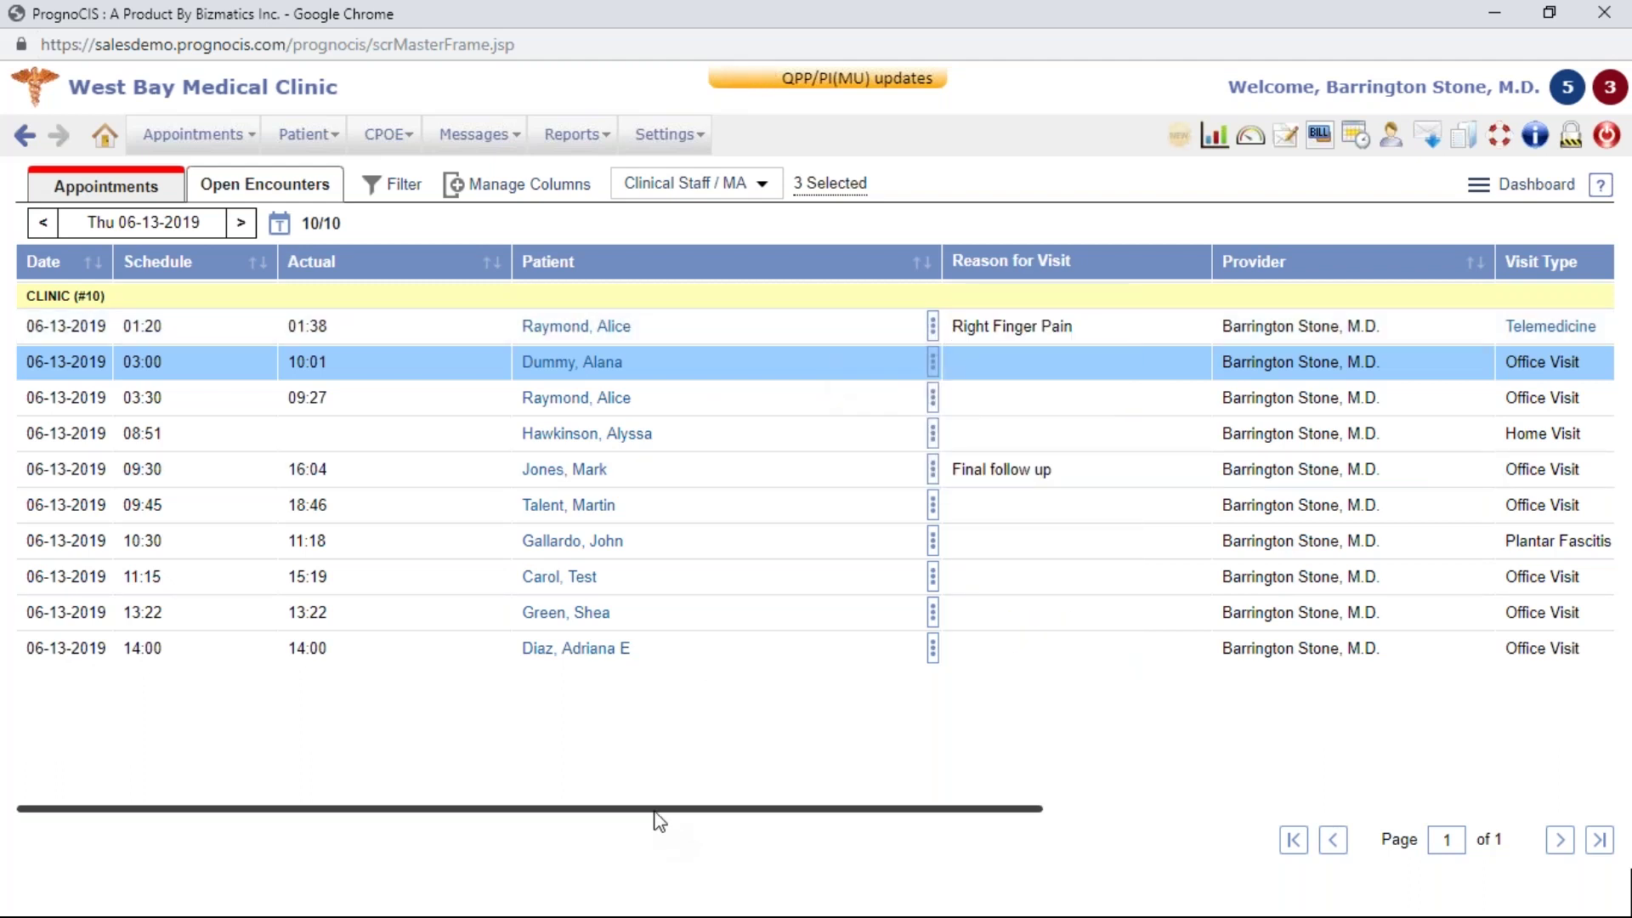
Step: Reopen the column management to review the available column groups, and reapply the current selection
click(514, 187)
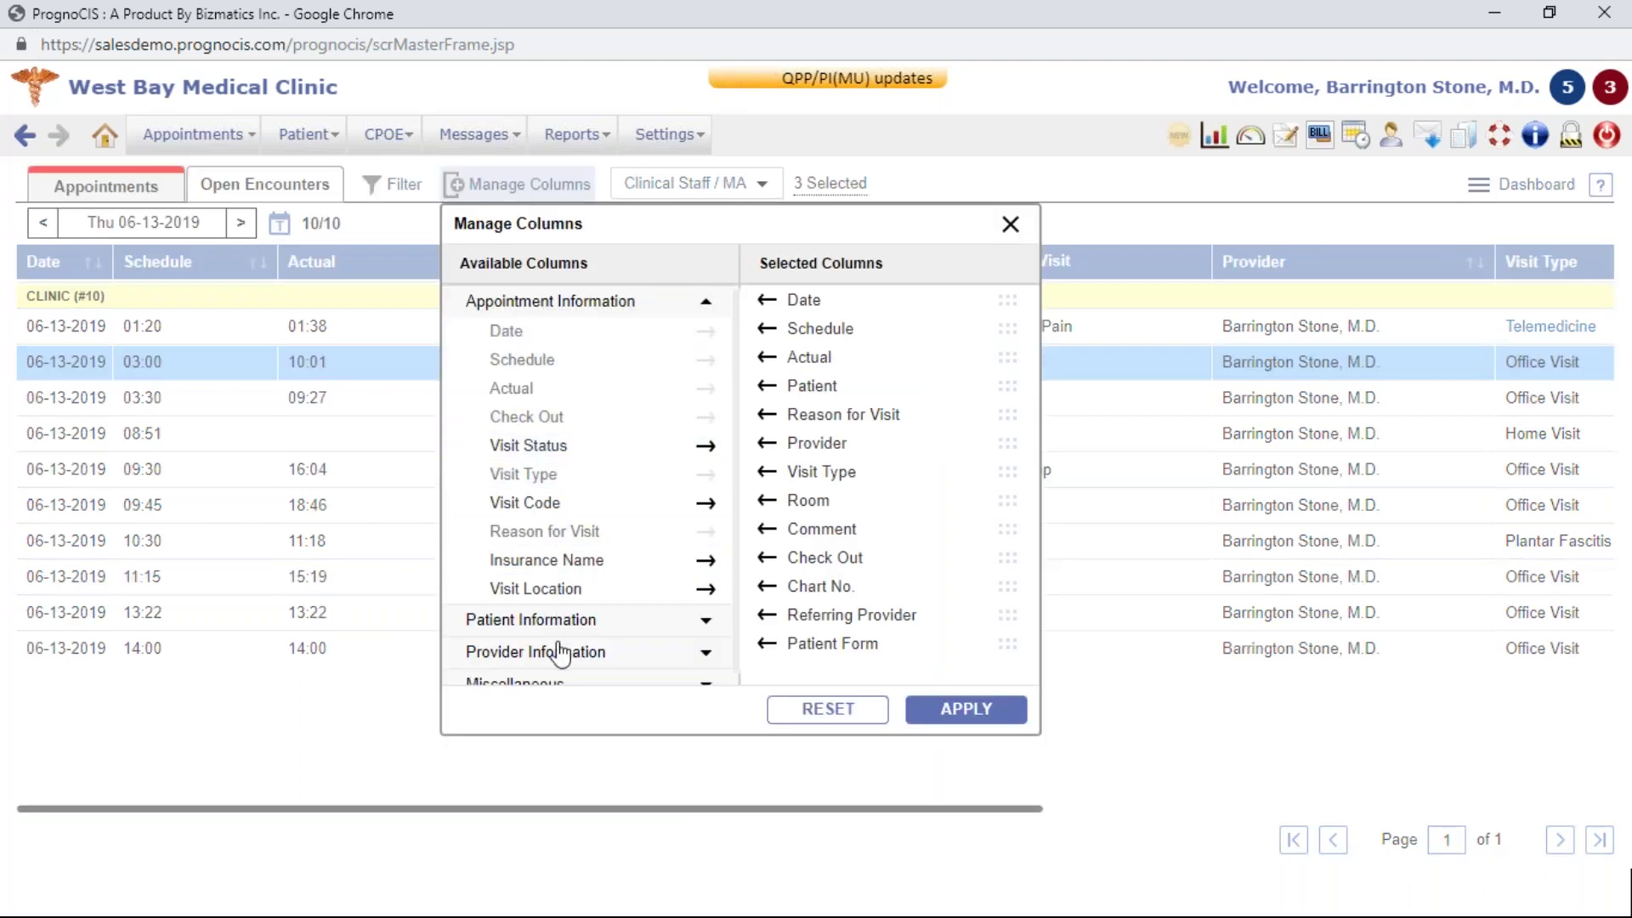
scroll(560, 651, down, 1)
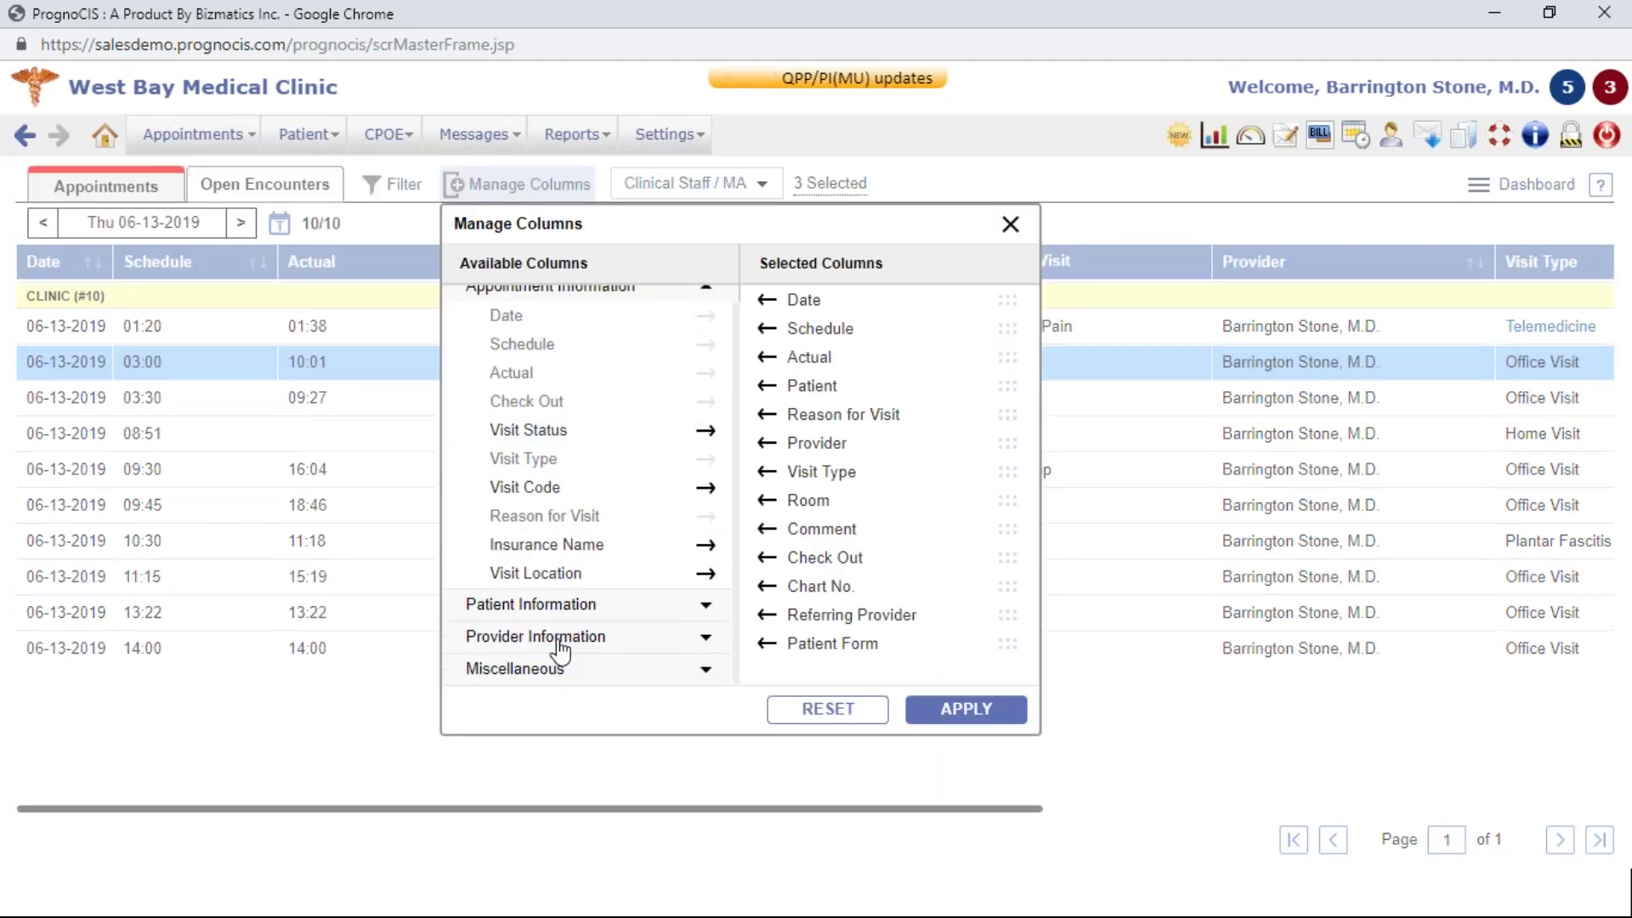
click(941, 710)
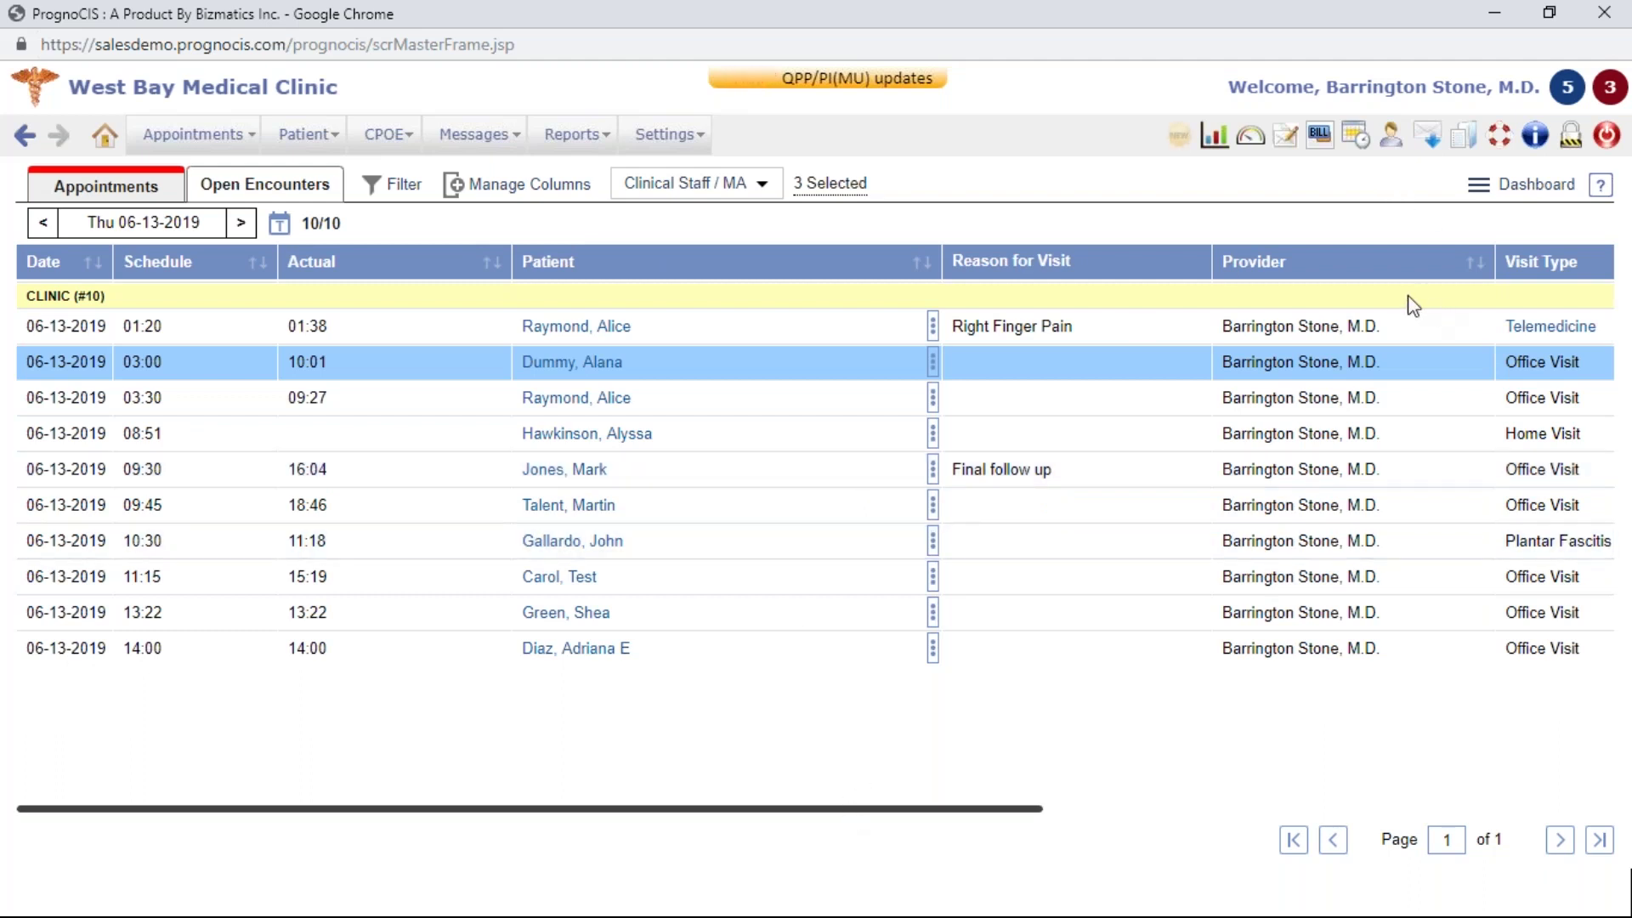
drag(713, 814, 657, 818)
Step: Widen the Date column and narrow the Schedule, Actual, Patient and Reason for Visit columns in the Appointments list
drag(110, 261, 179, 265)
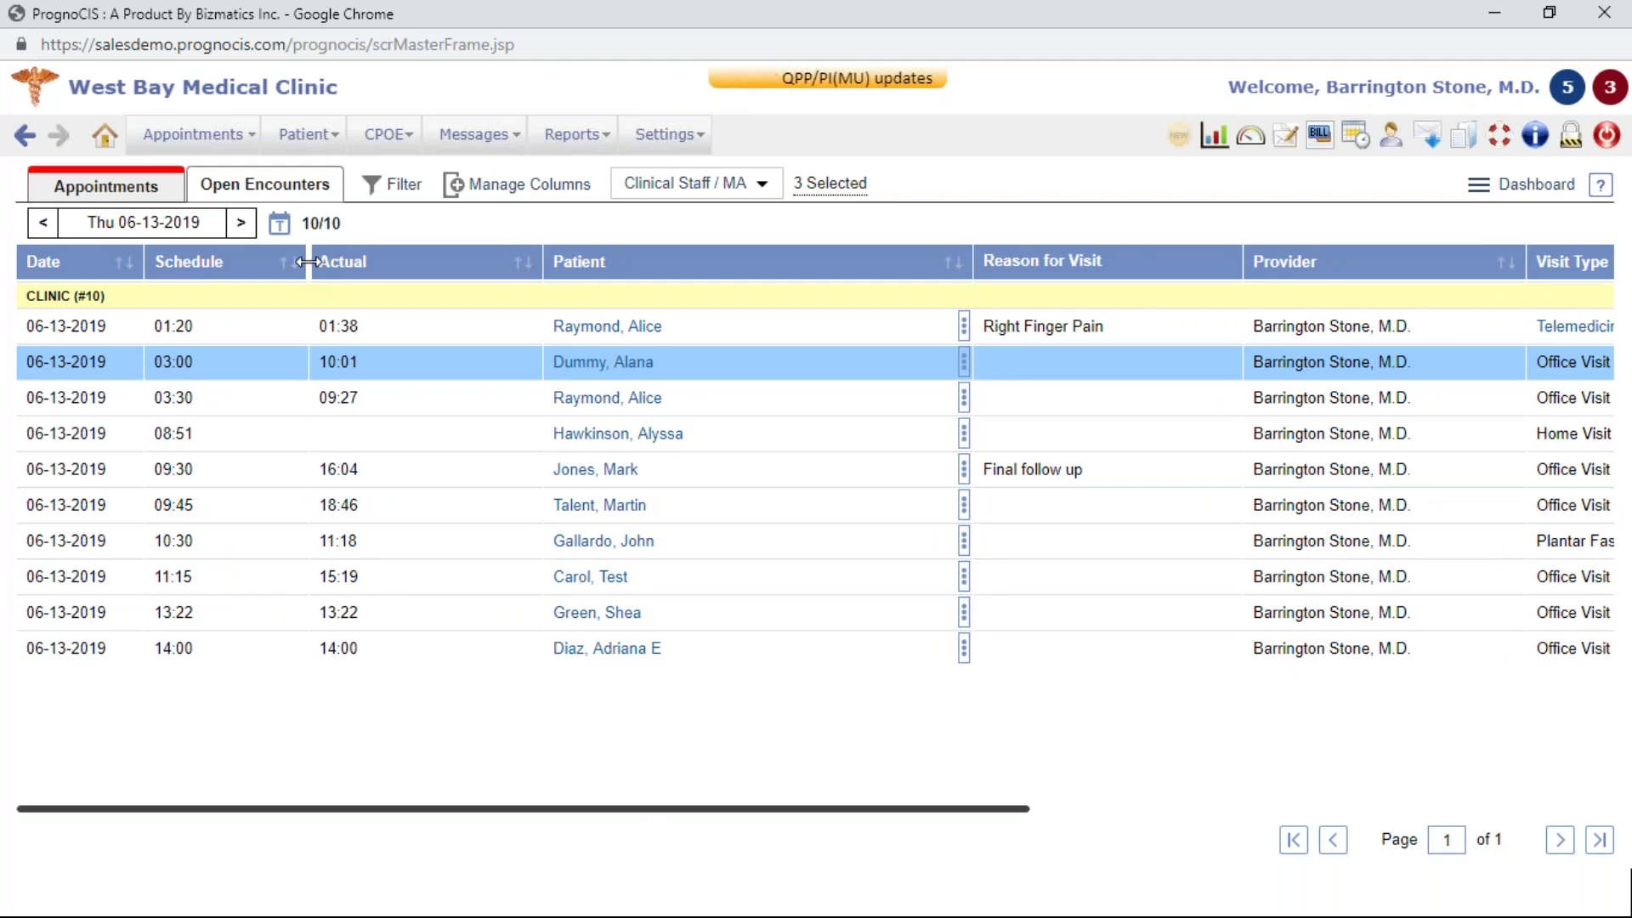
drag(304, 262, 235, 255)
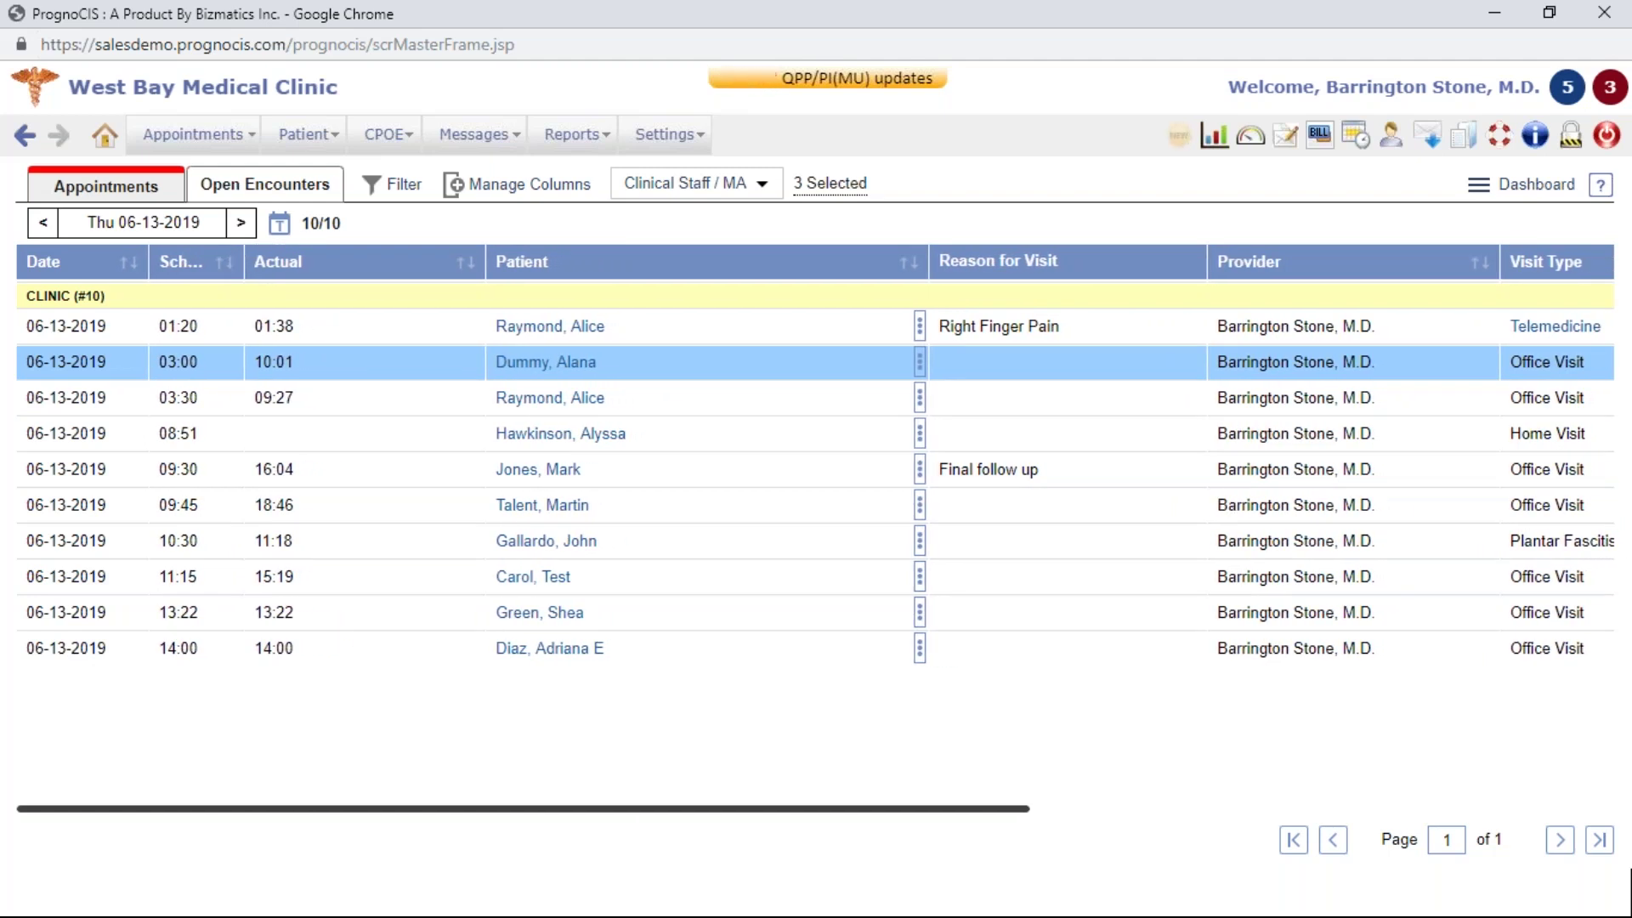
drag(482, 261, 358, 265)
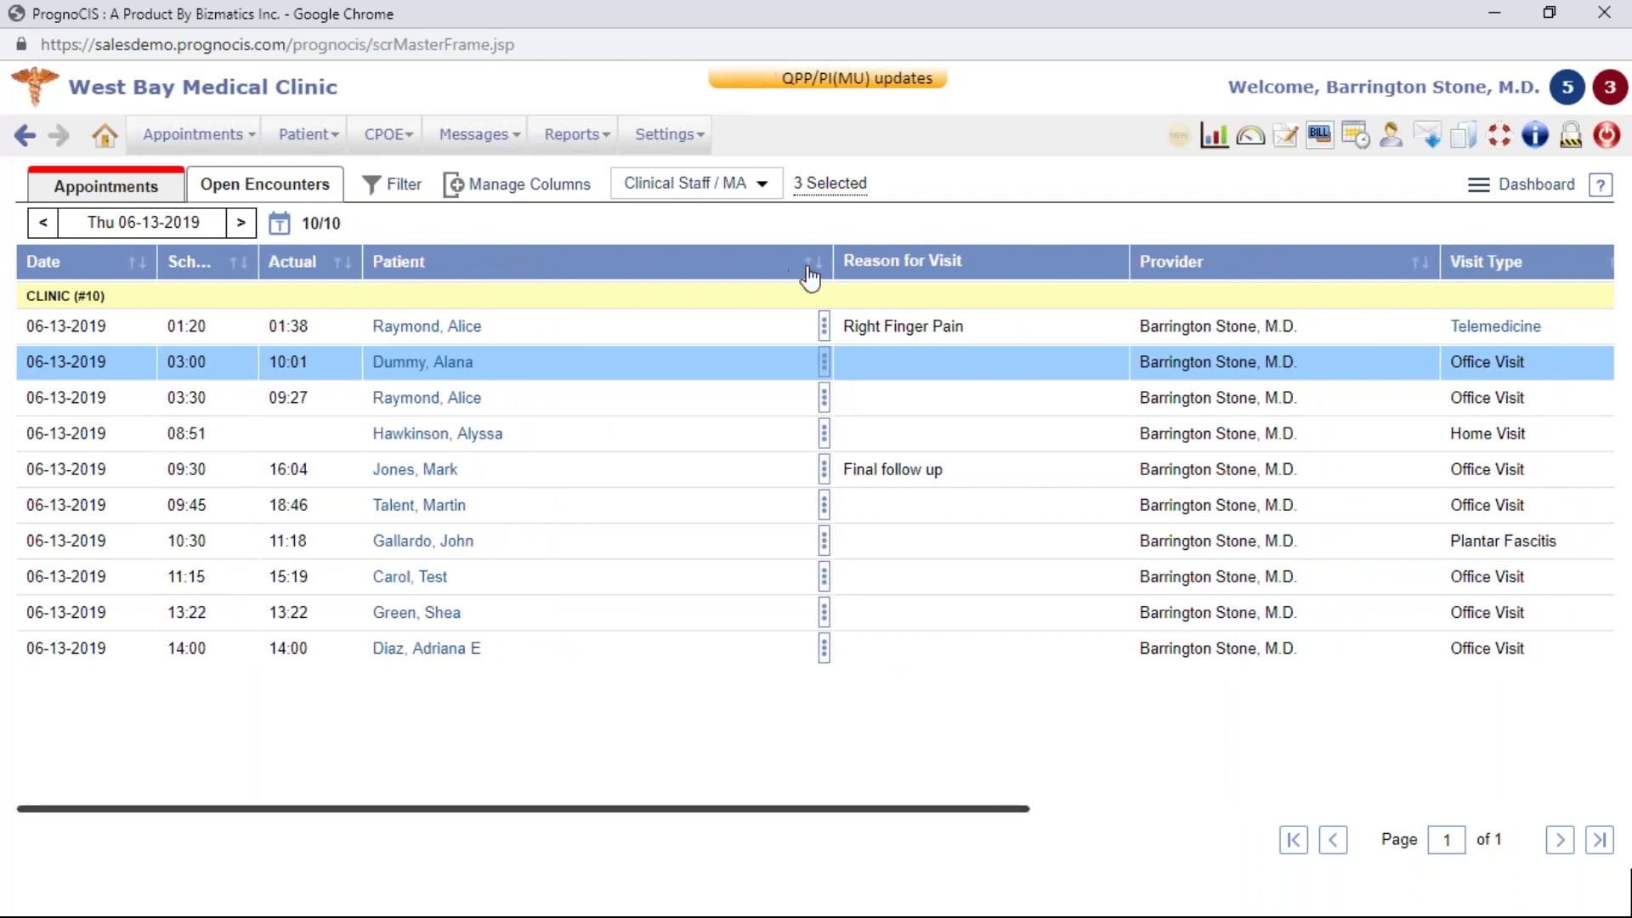
drag(831, 265, 553, 254)
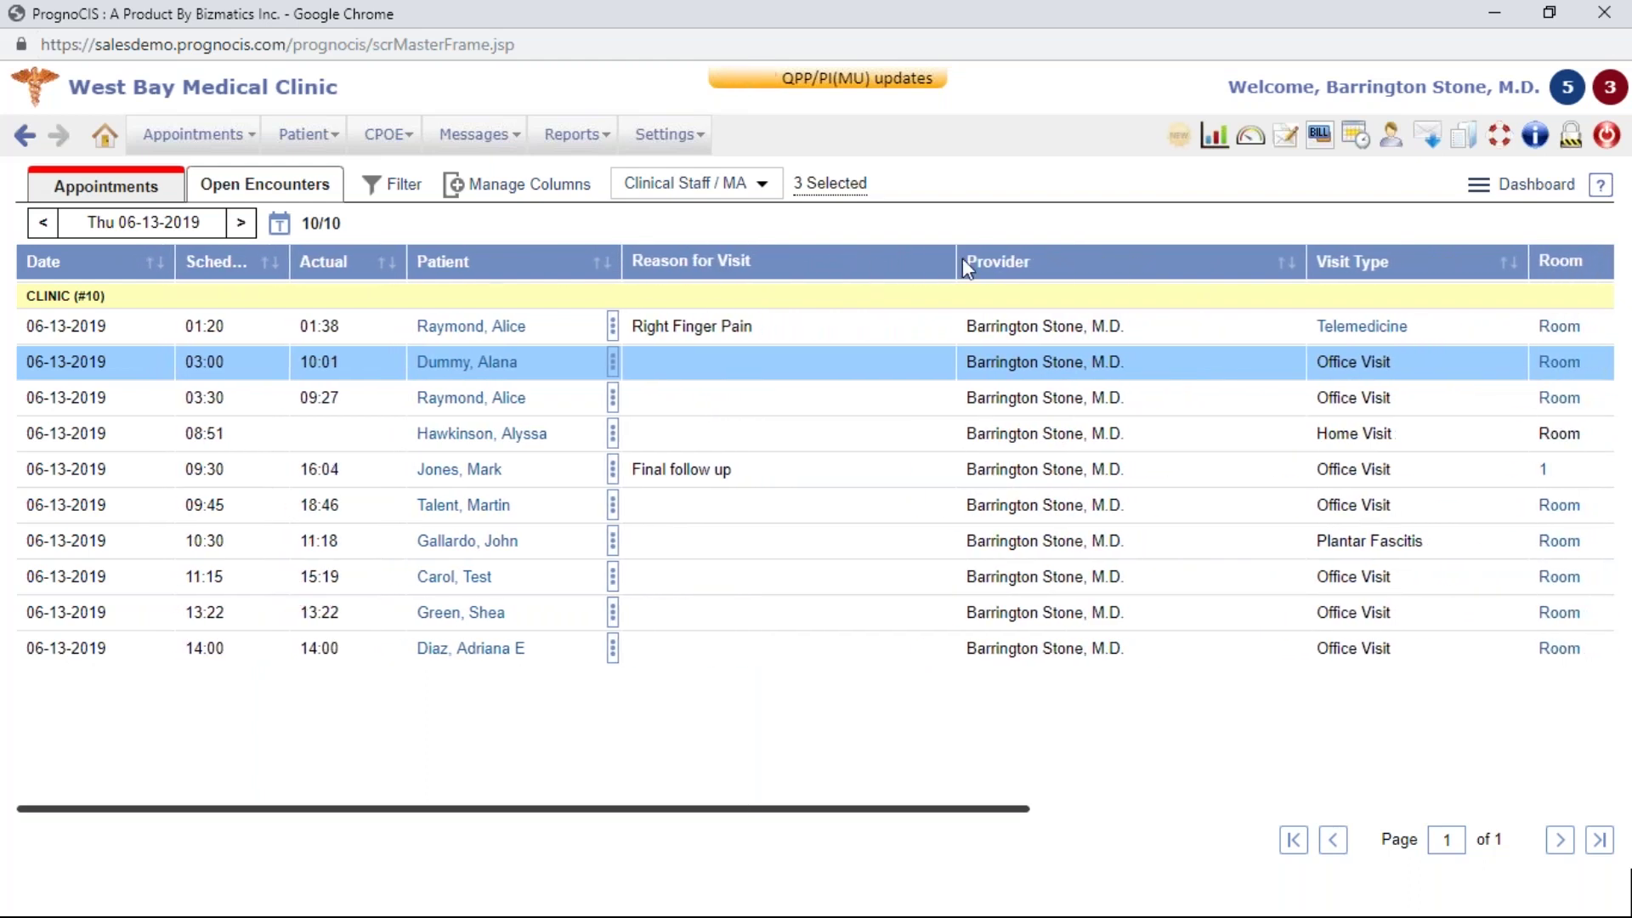
drag(956, 257, 850, 248)
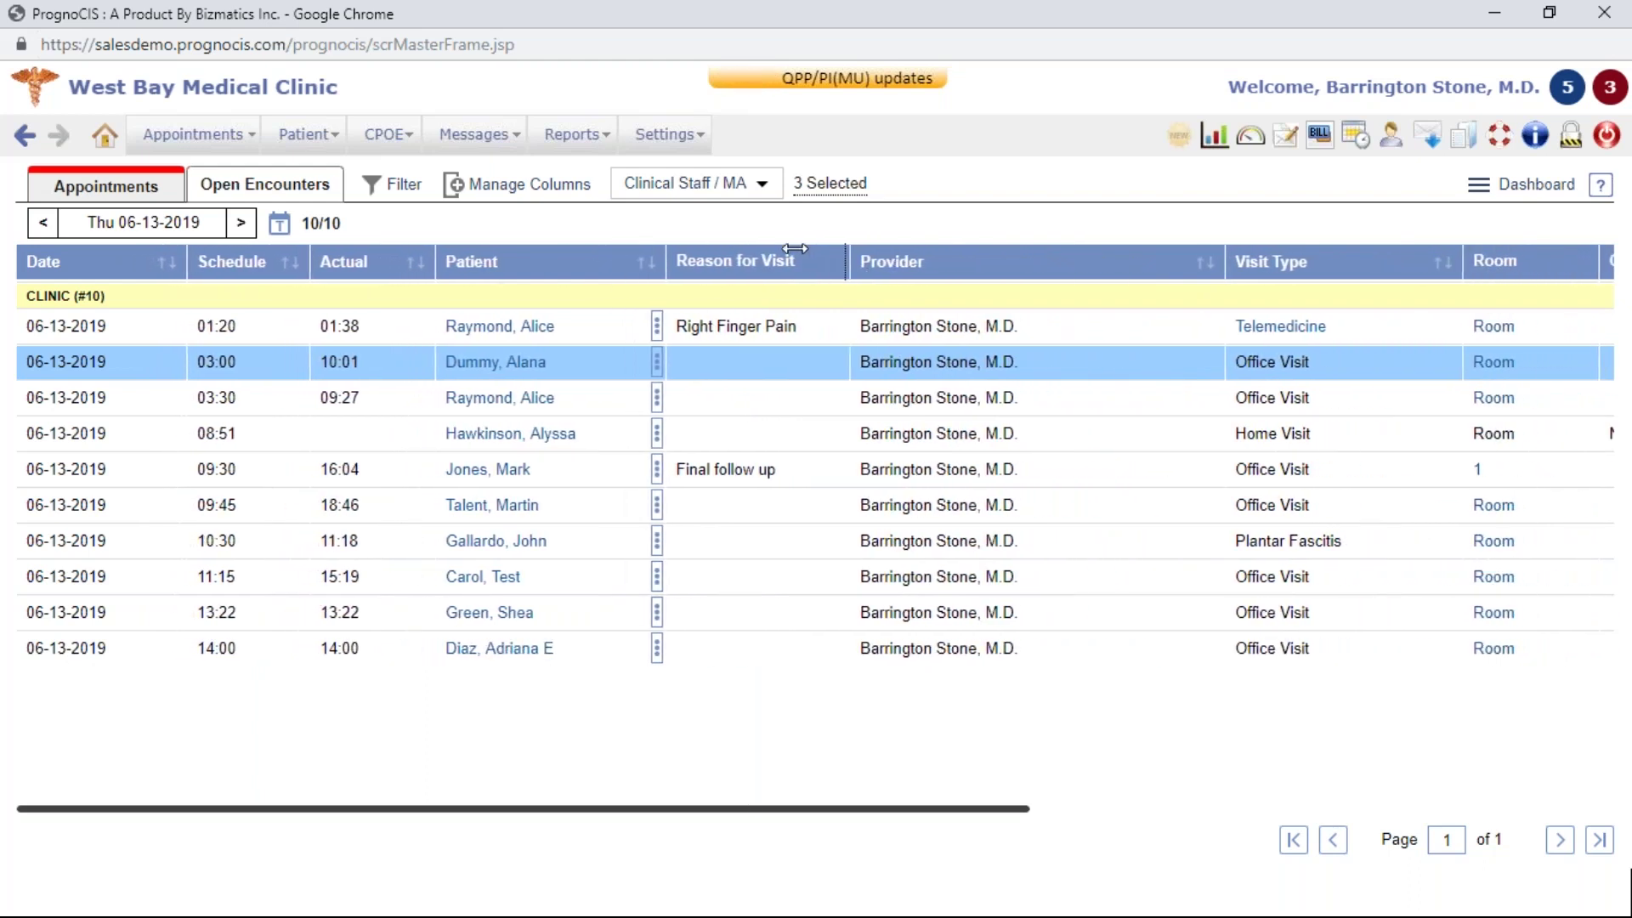
Step: Sort the Appointments list in ascending order by Provider, by Patient, and finally by Actual time
click(1212, 266)
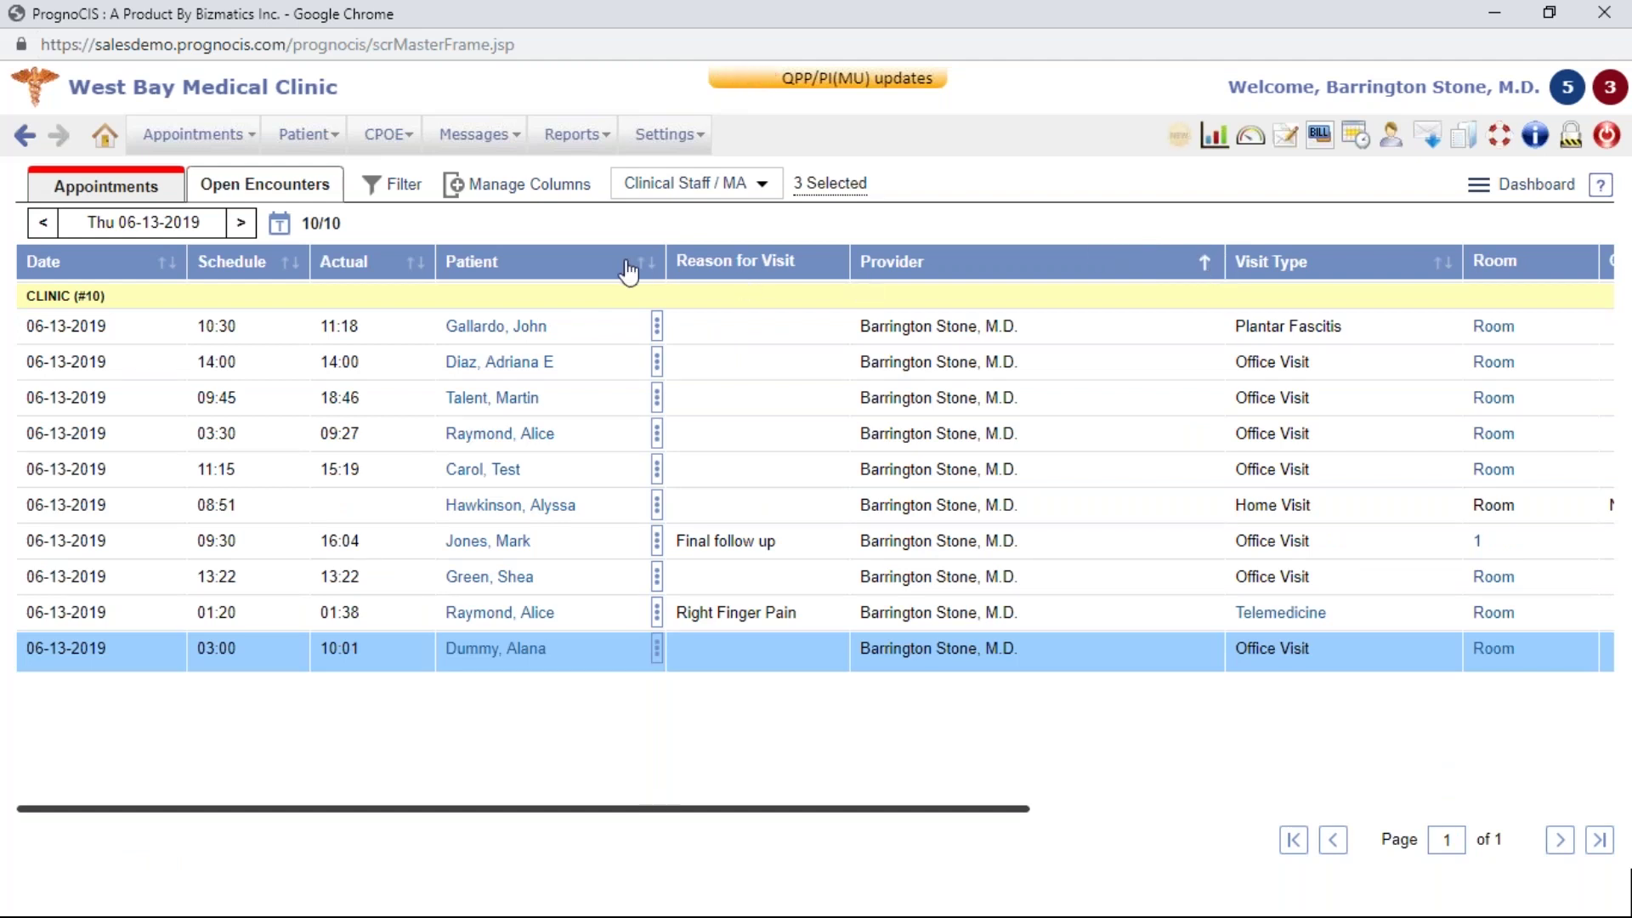
click(655, 265)
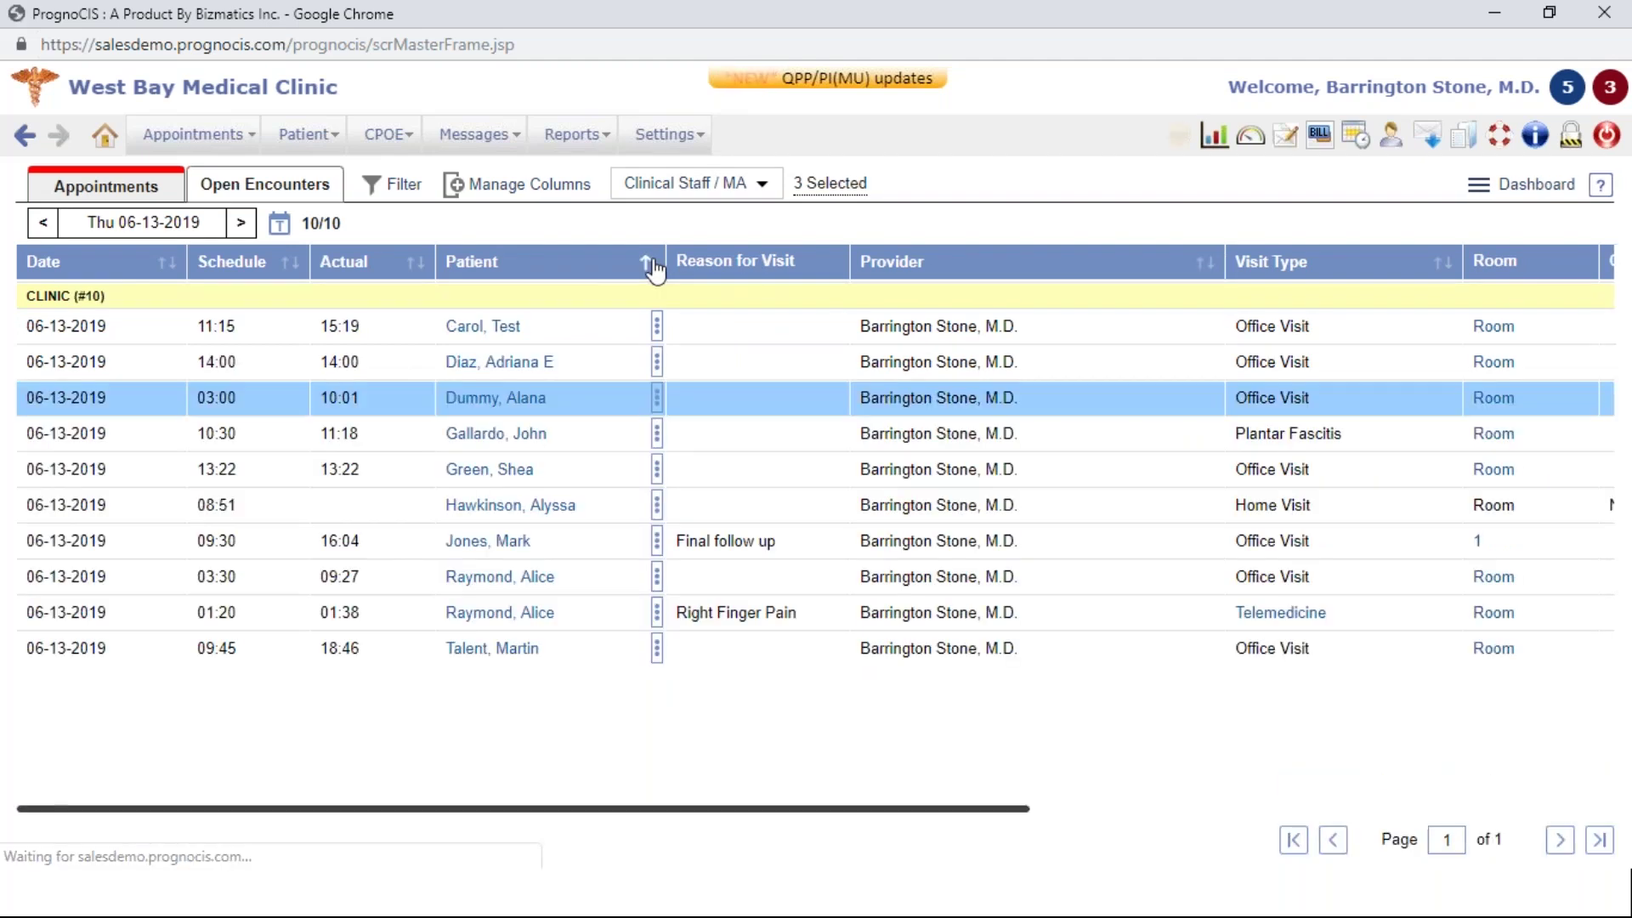
click(425, 264)
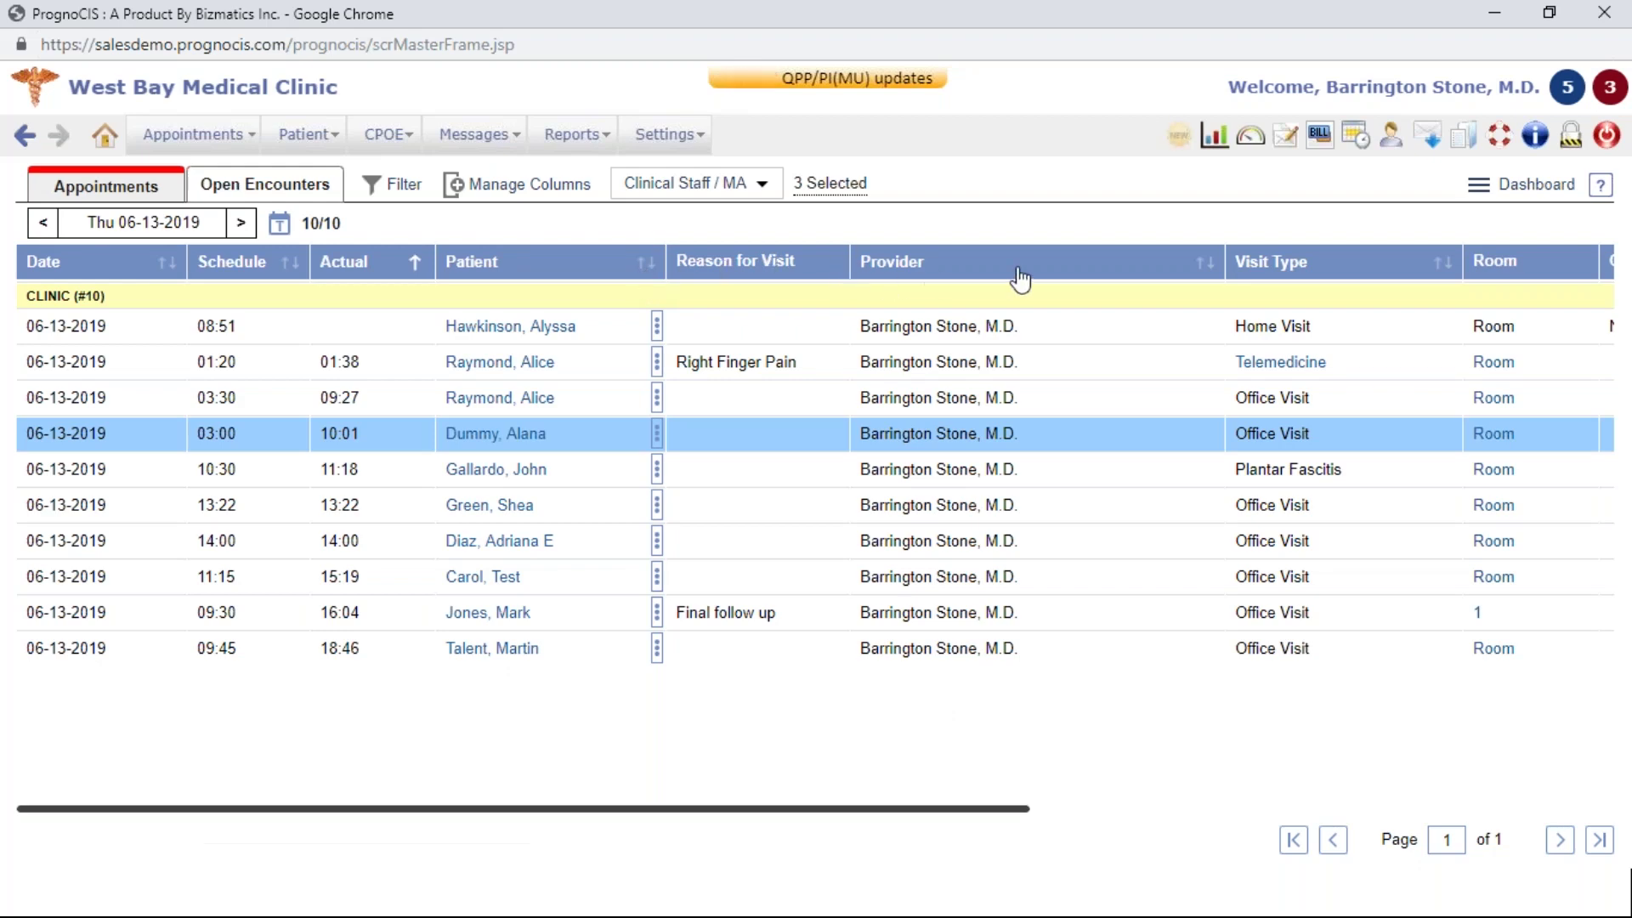
Step: Sort the Appointments list in ascending order by Provider, then review the provider, visit type, status and location filters and apply them
click(1201, 264)
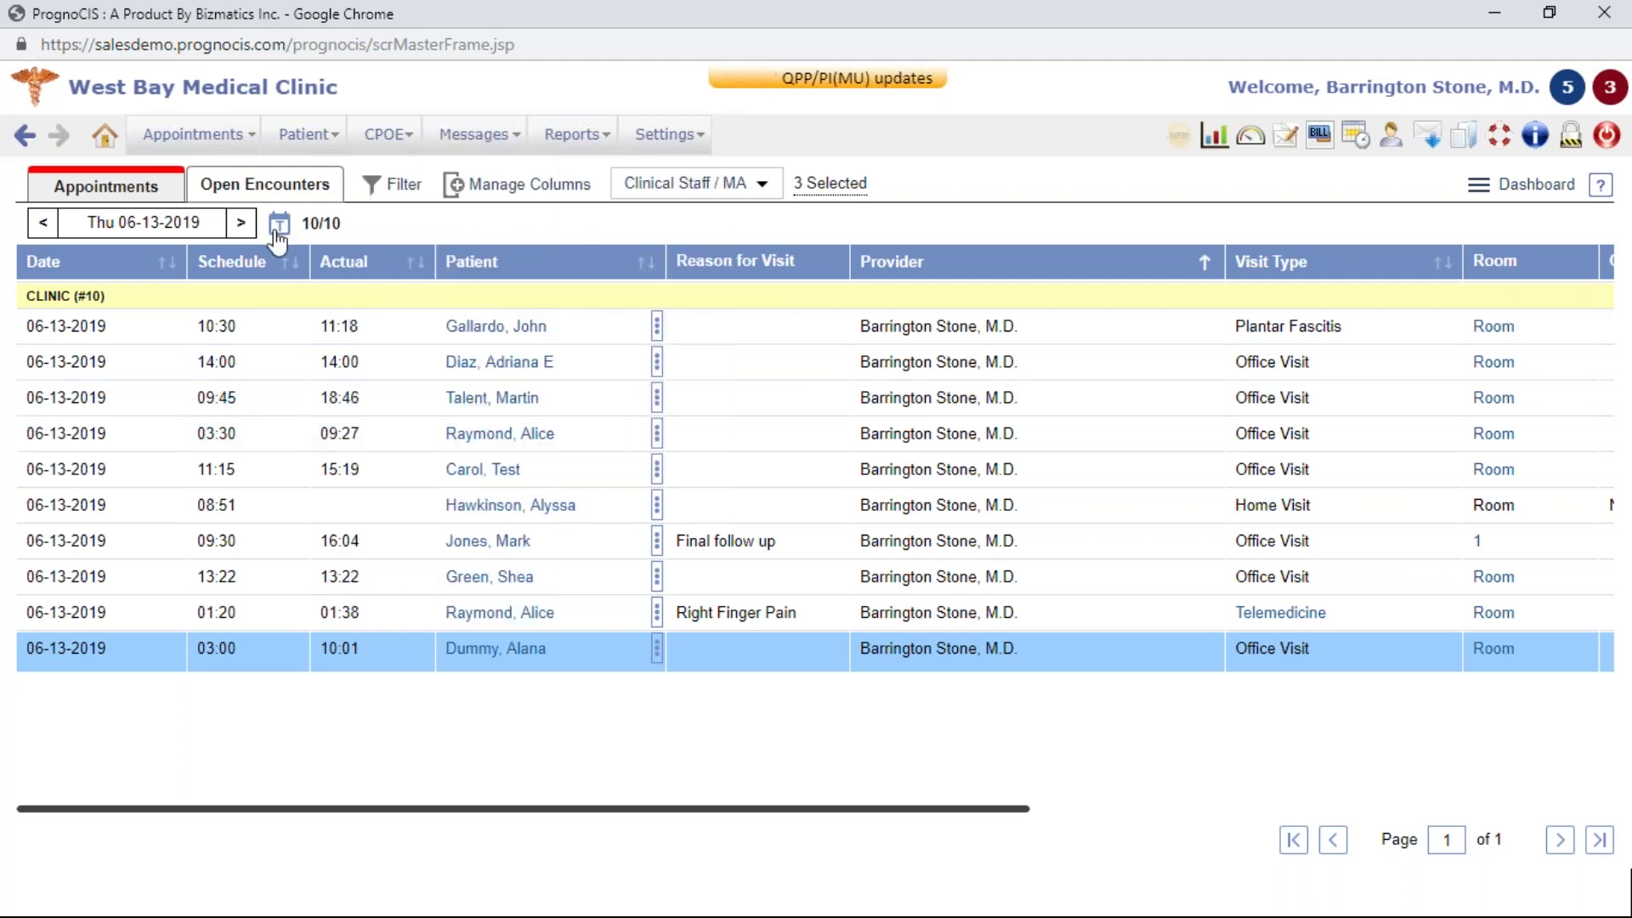
mouse_move(401, 187)
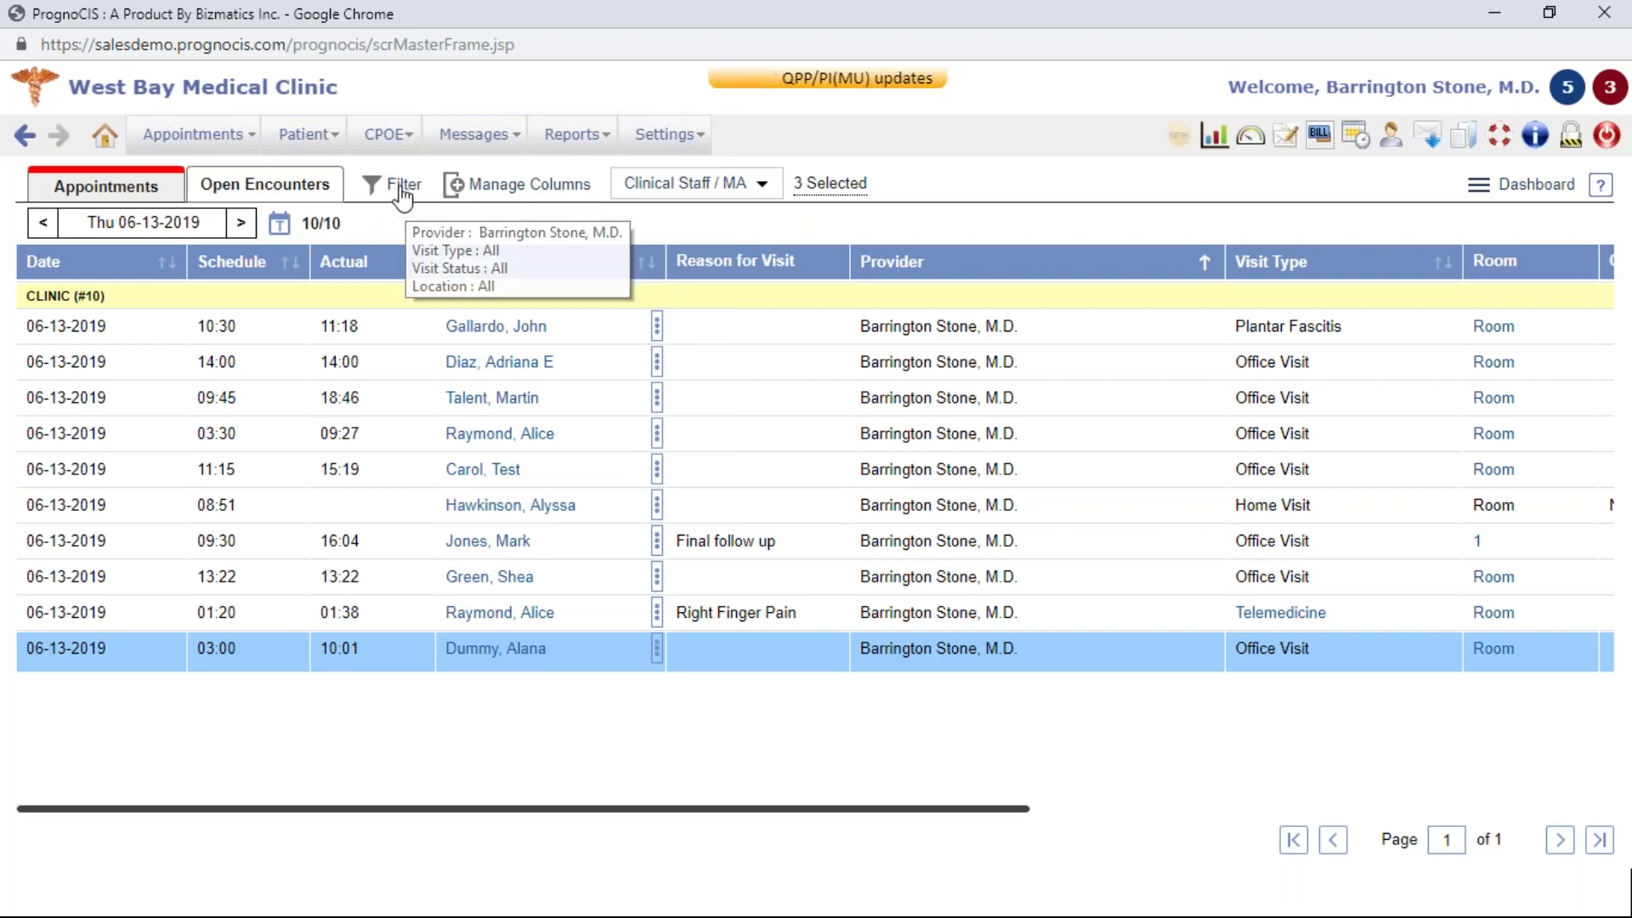
click(403, 185)
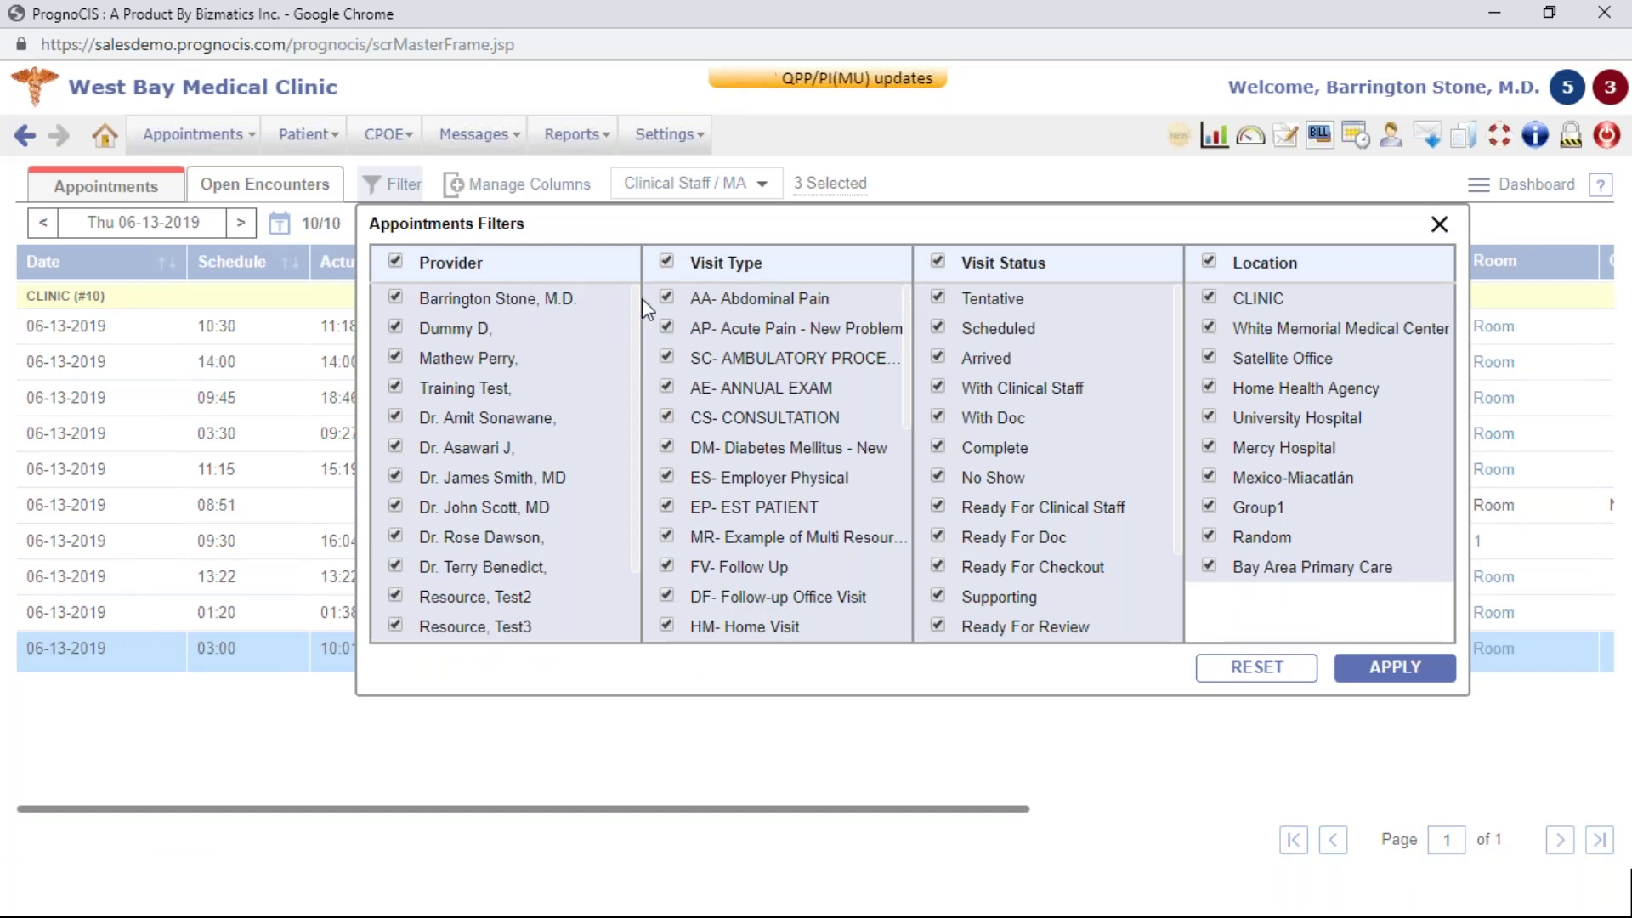
scroll(632, 292, down, 2)
scroll(643, 293, up, 2)
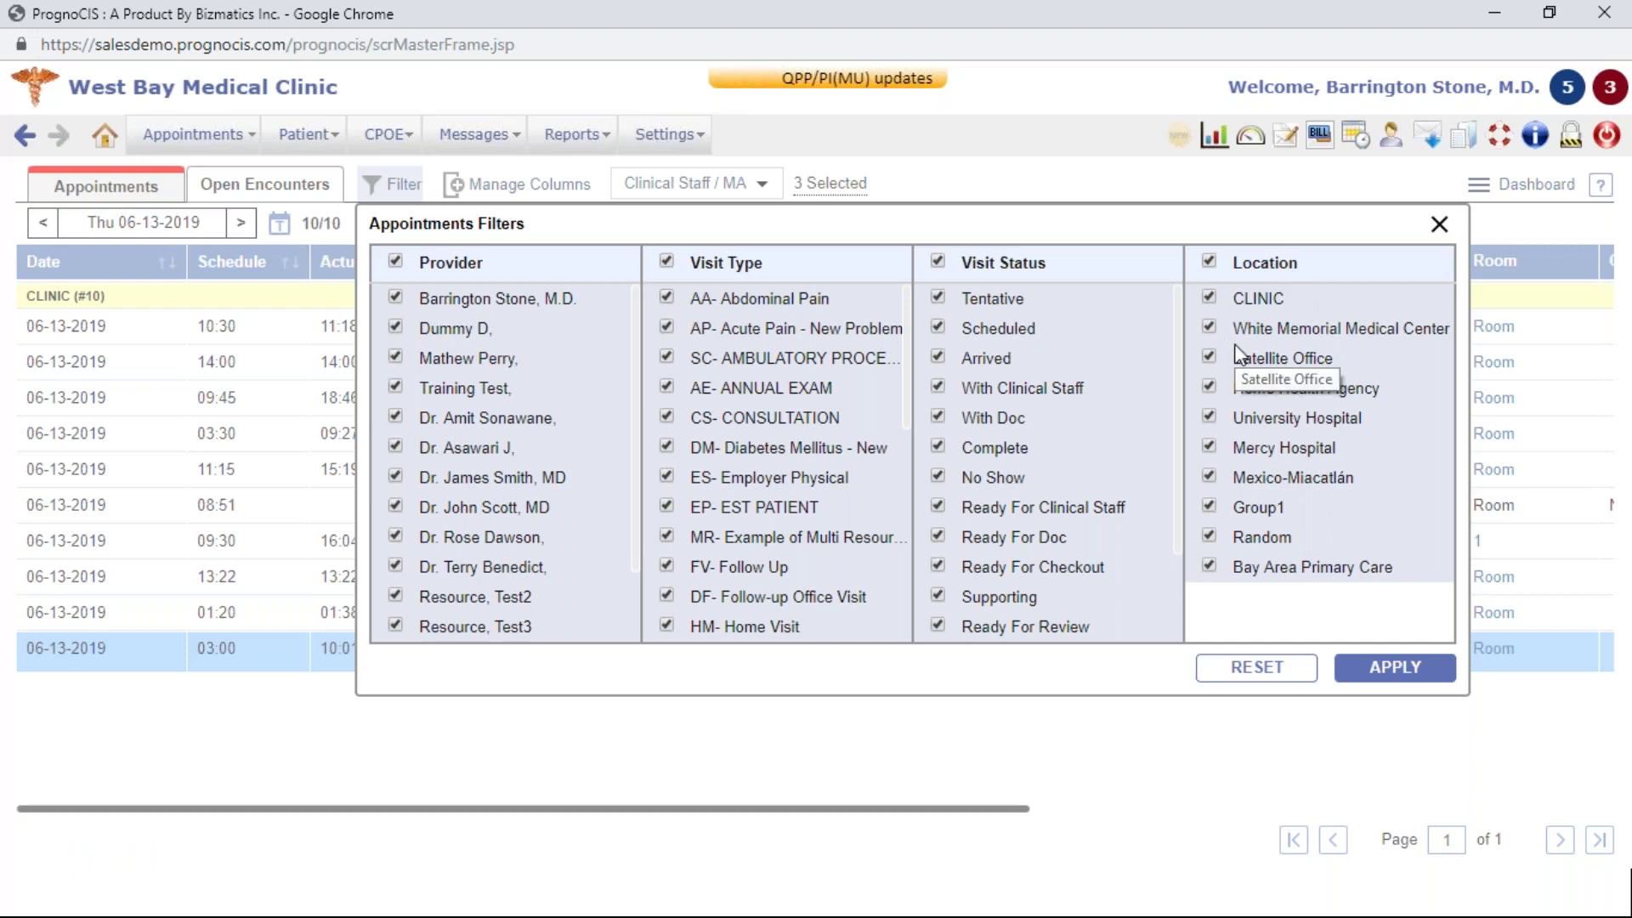
click(1385, 668)
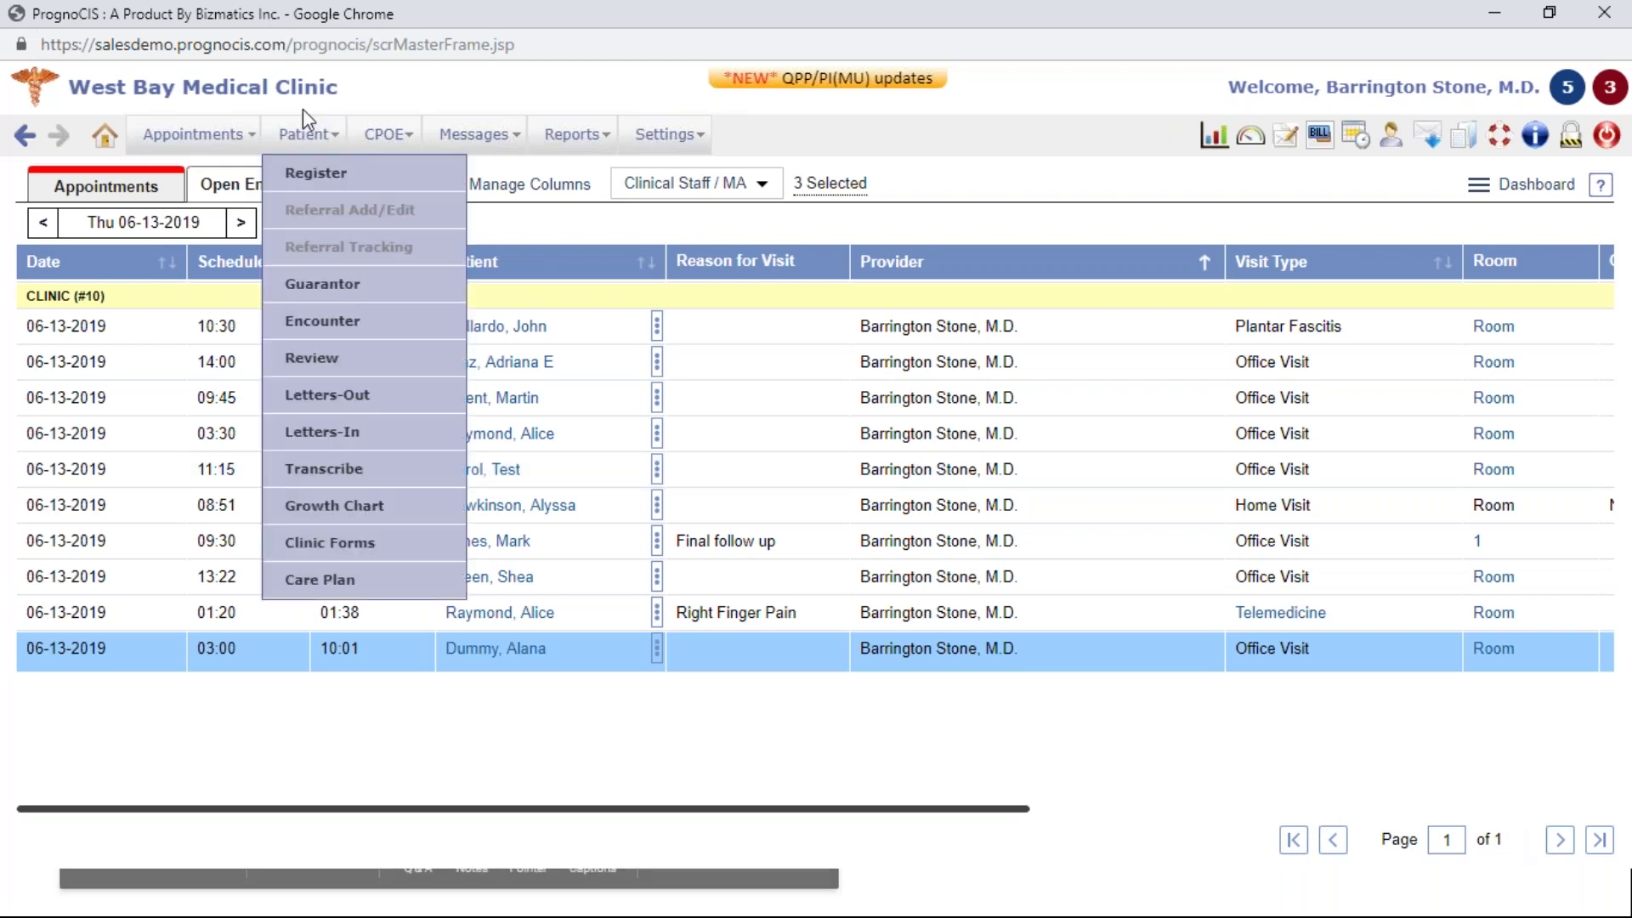
Step: Display the Open Encounters list and page forward, back, to the last page, and back to the first page
click(226, 180)
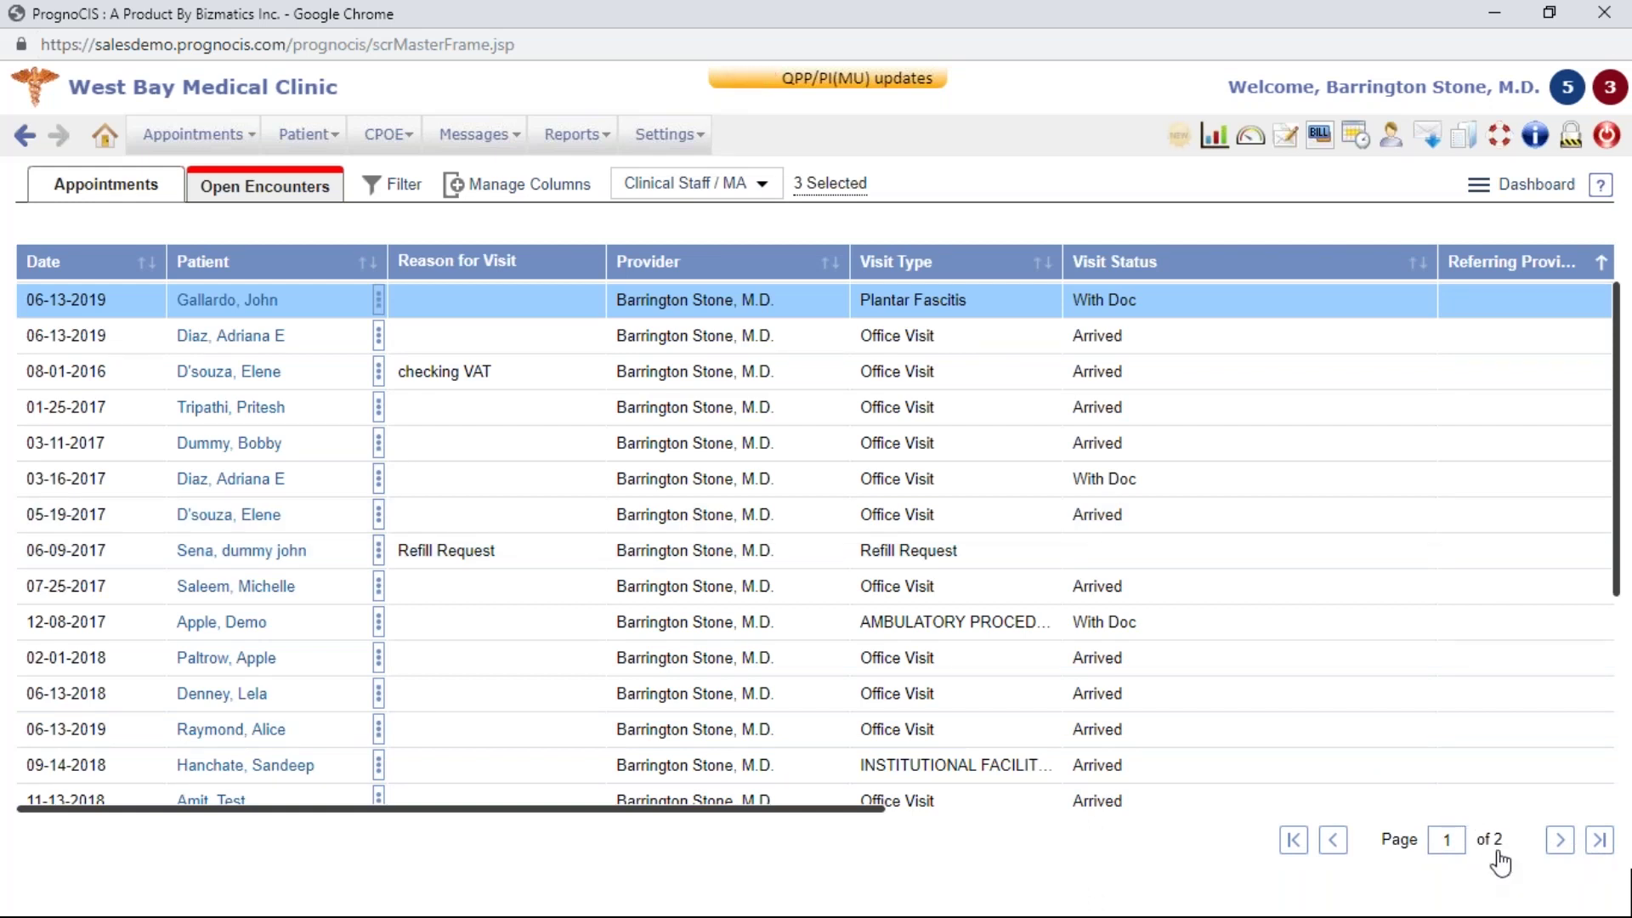
click(1559, 844)
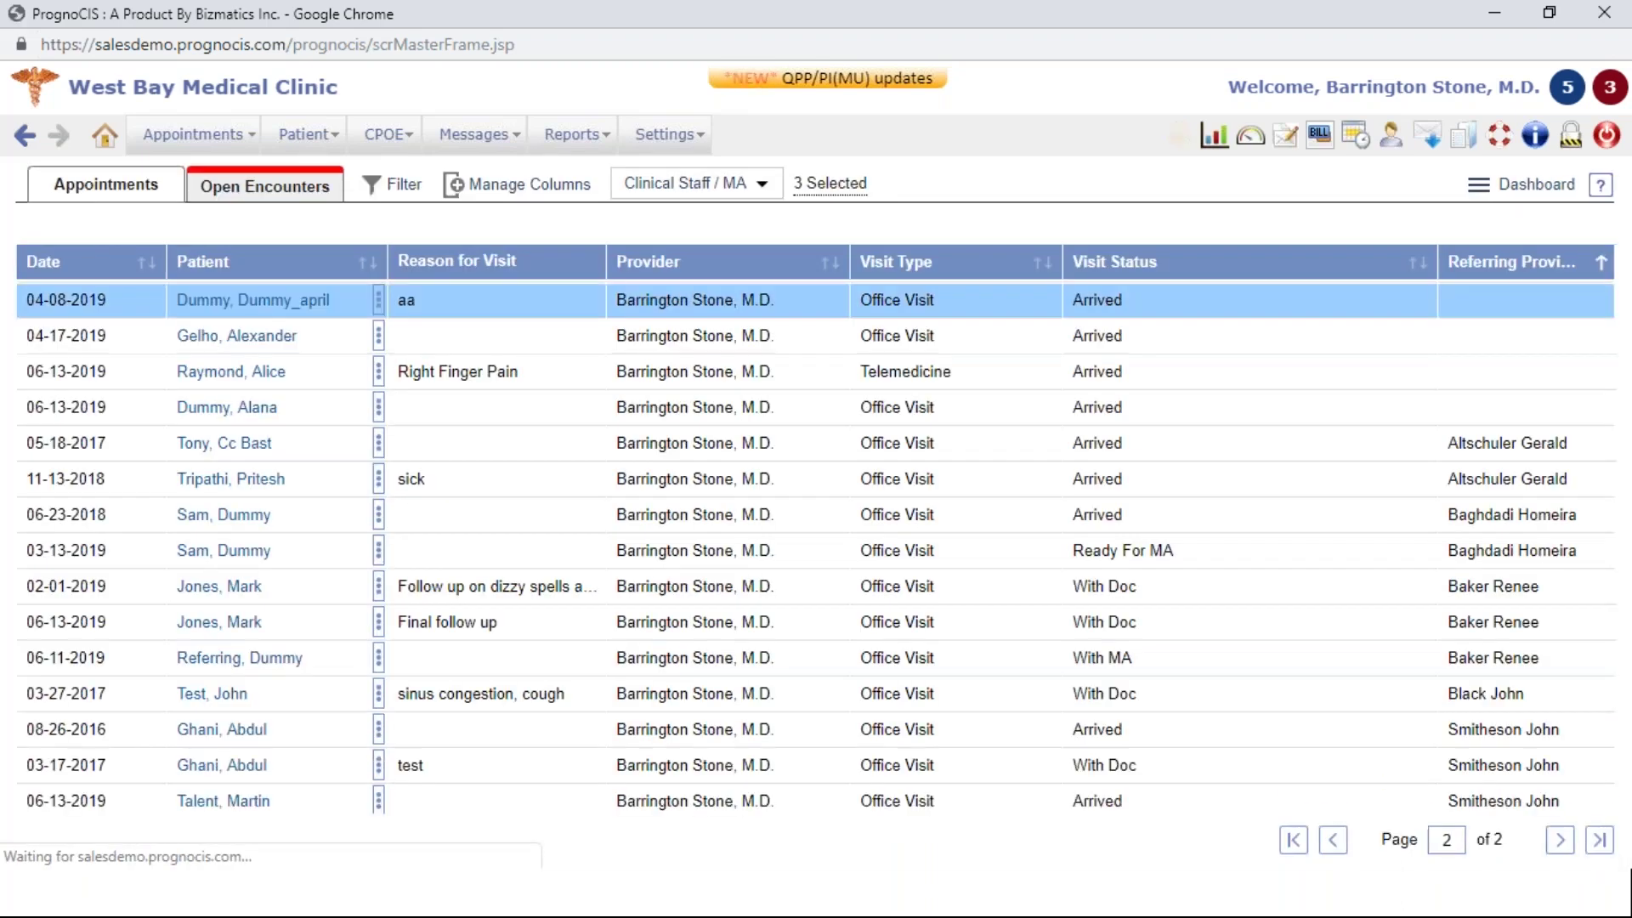
click(1331, 843)
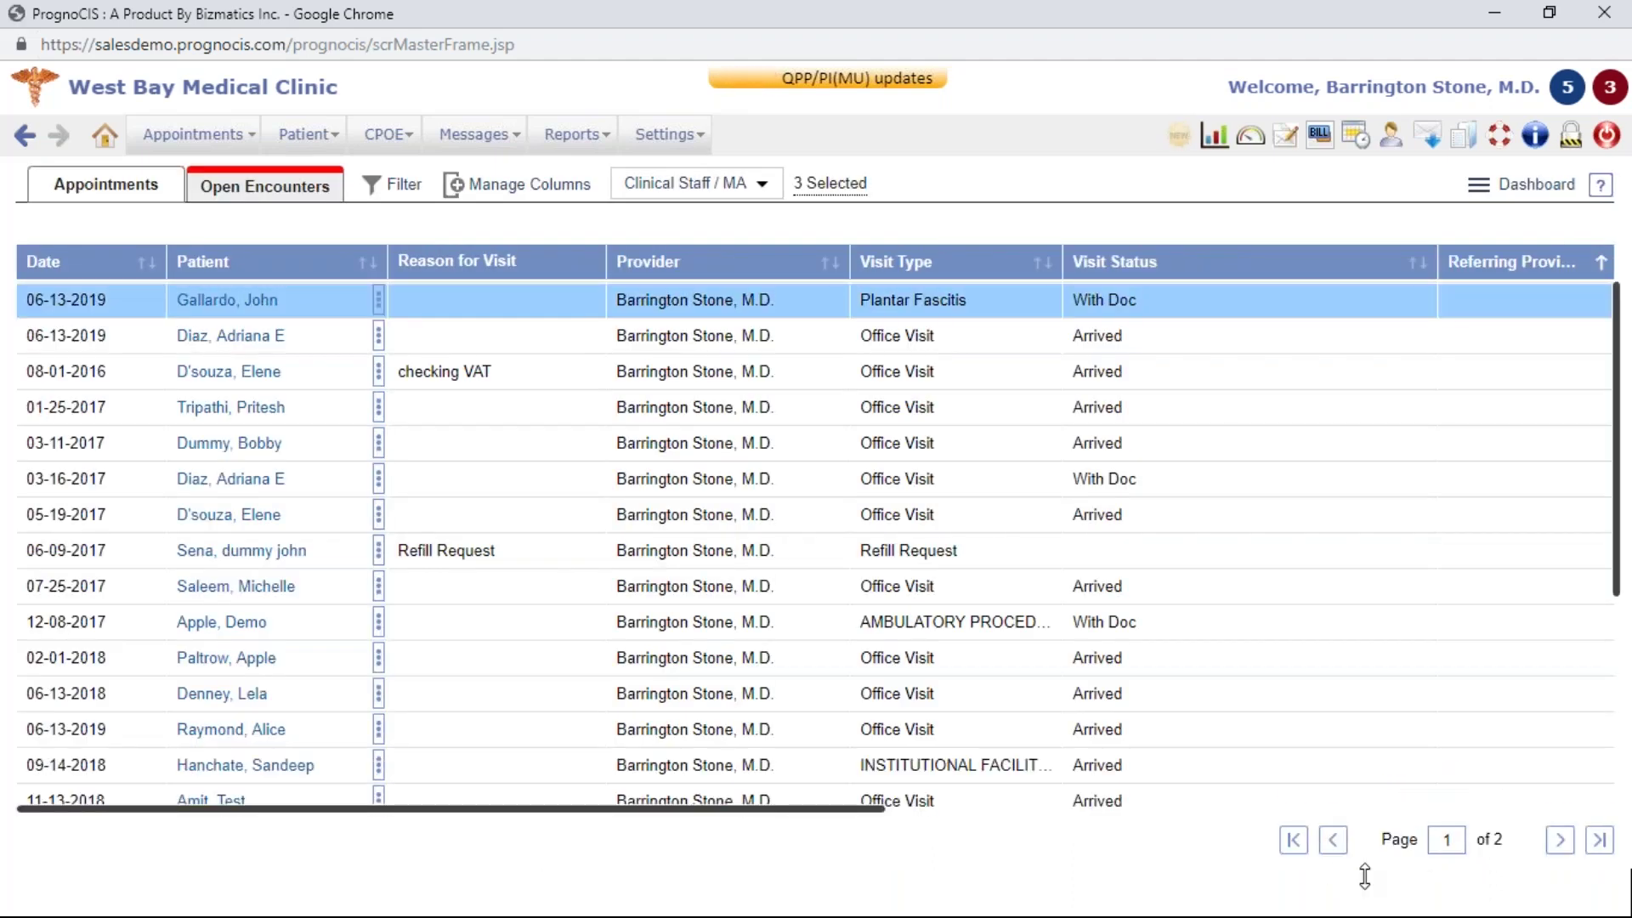
click(1600, 840)
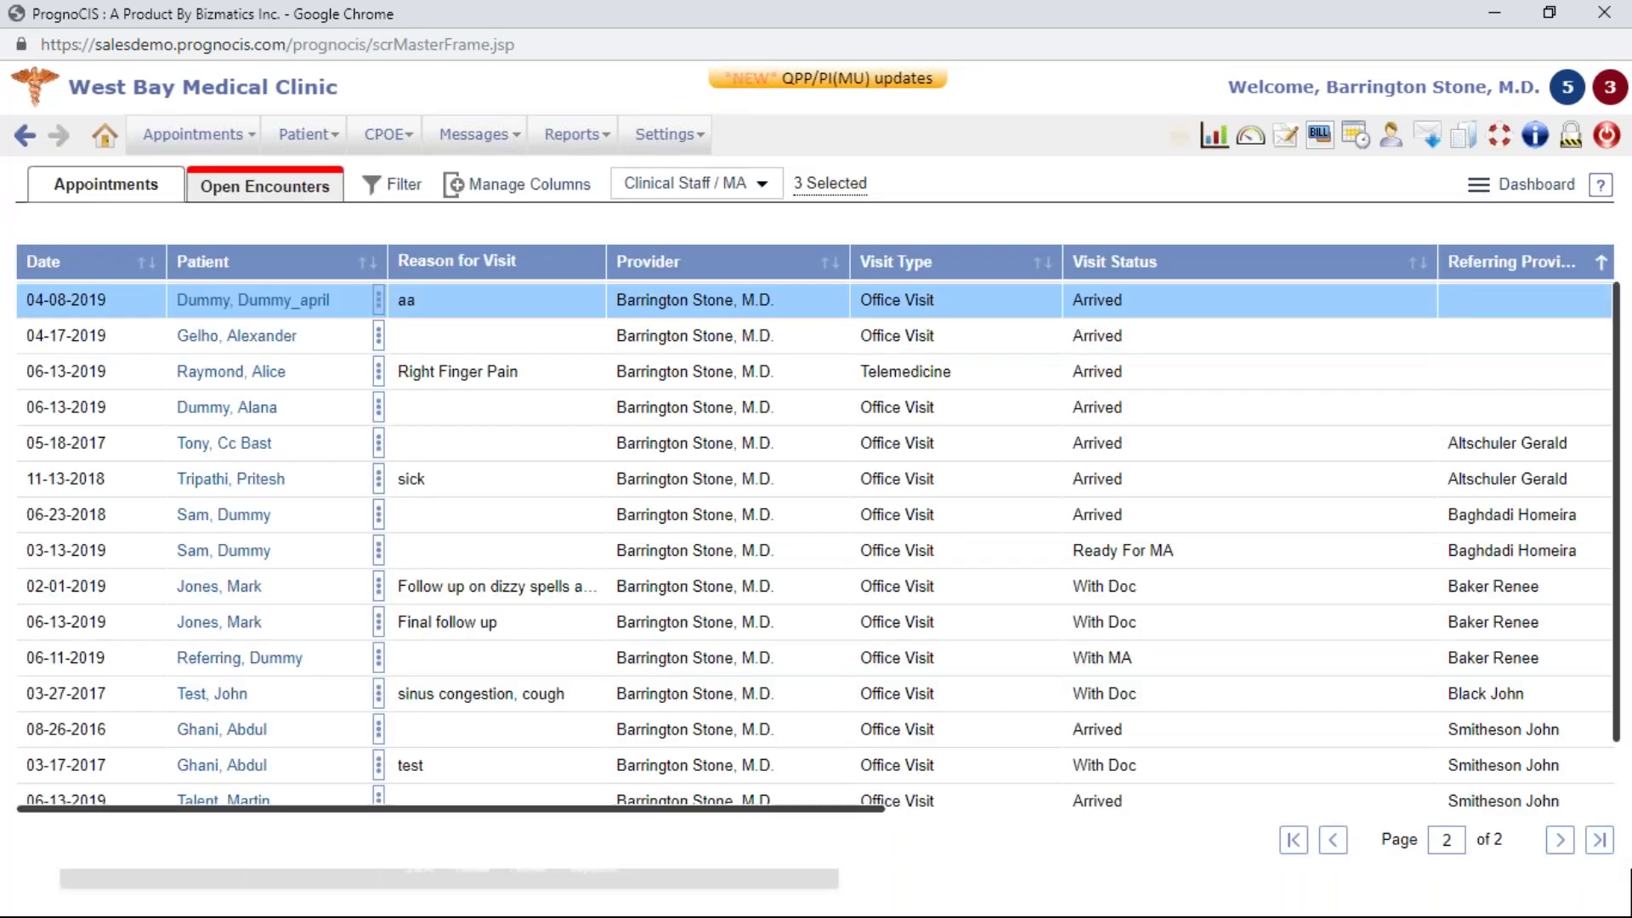
click(1602, 842)
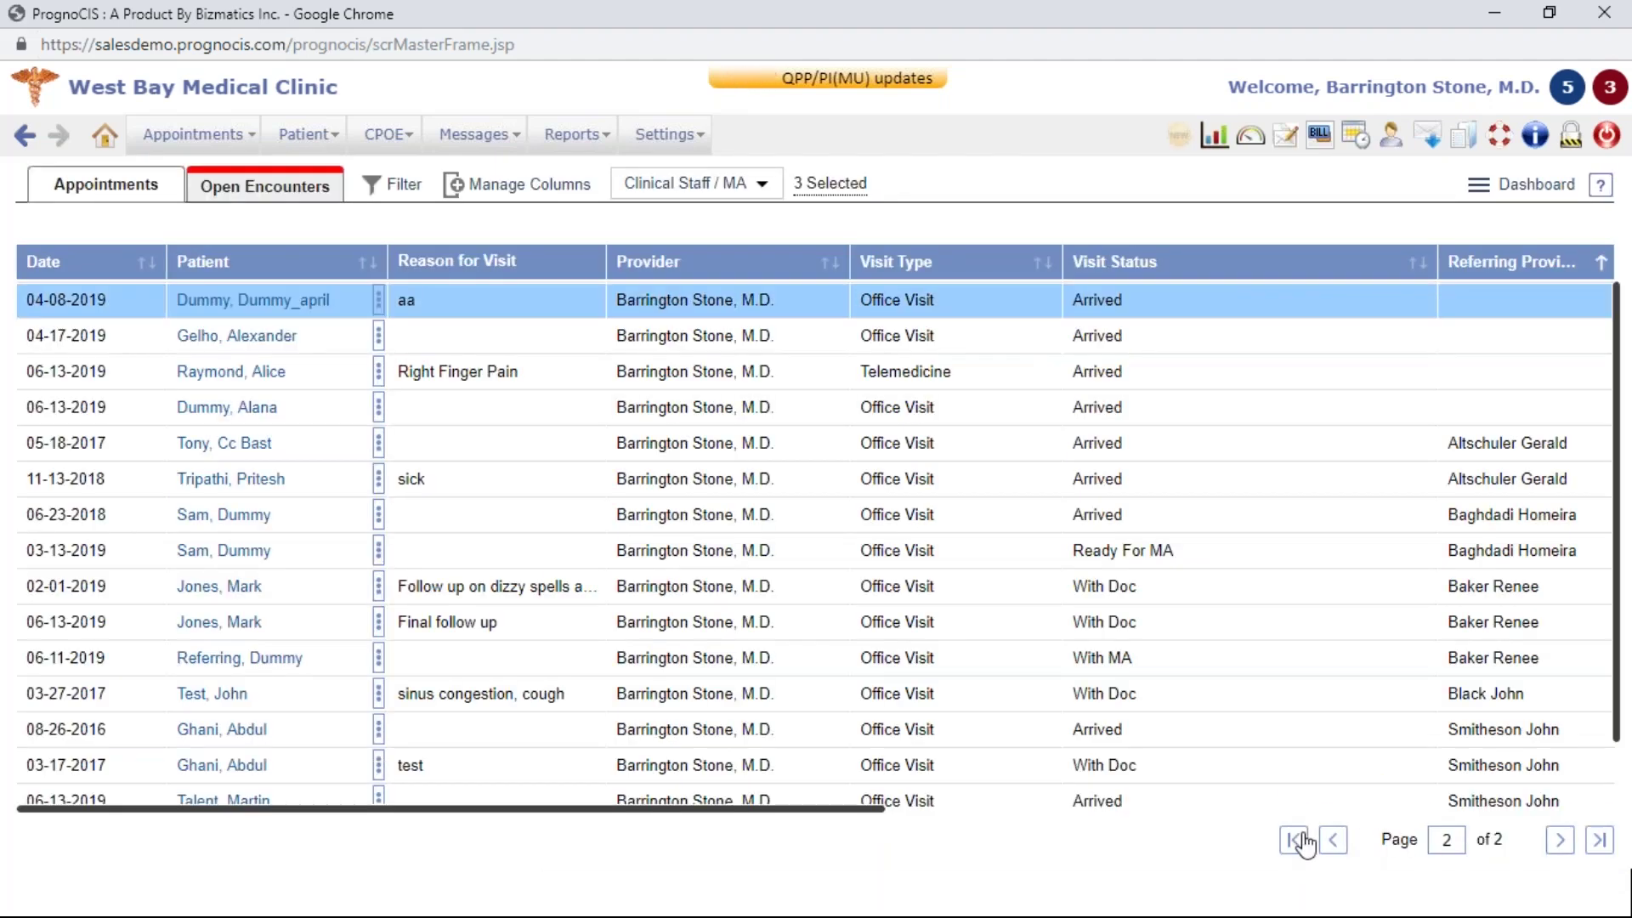
click(1294, 841)
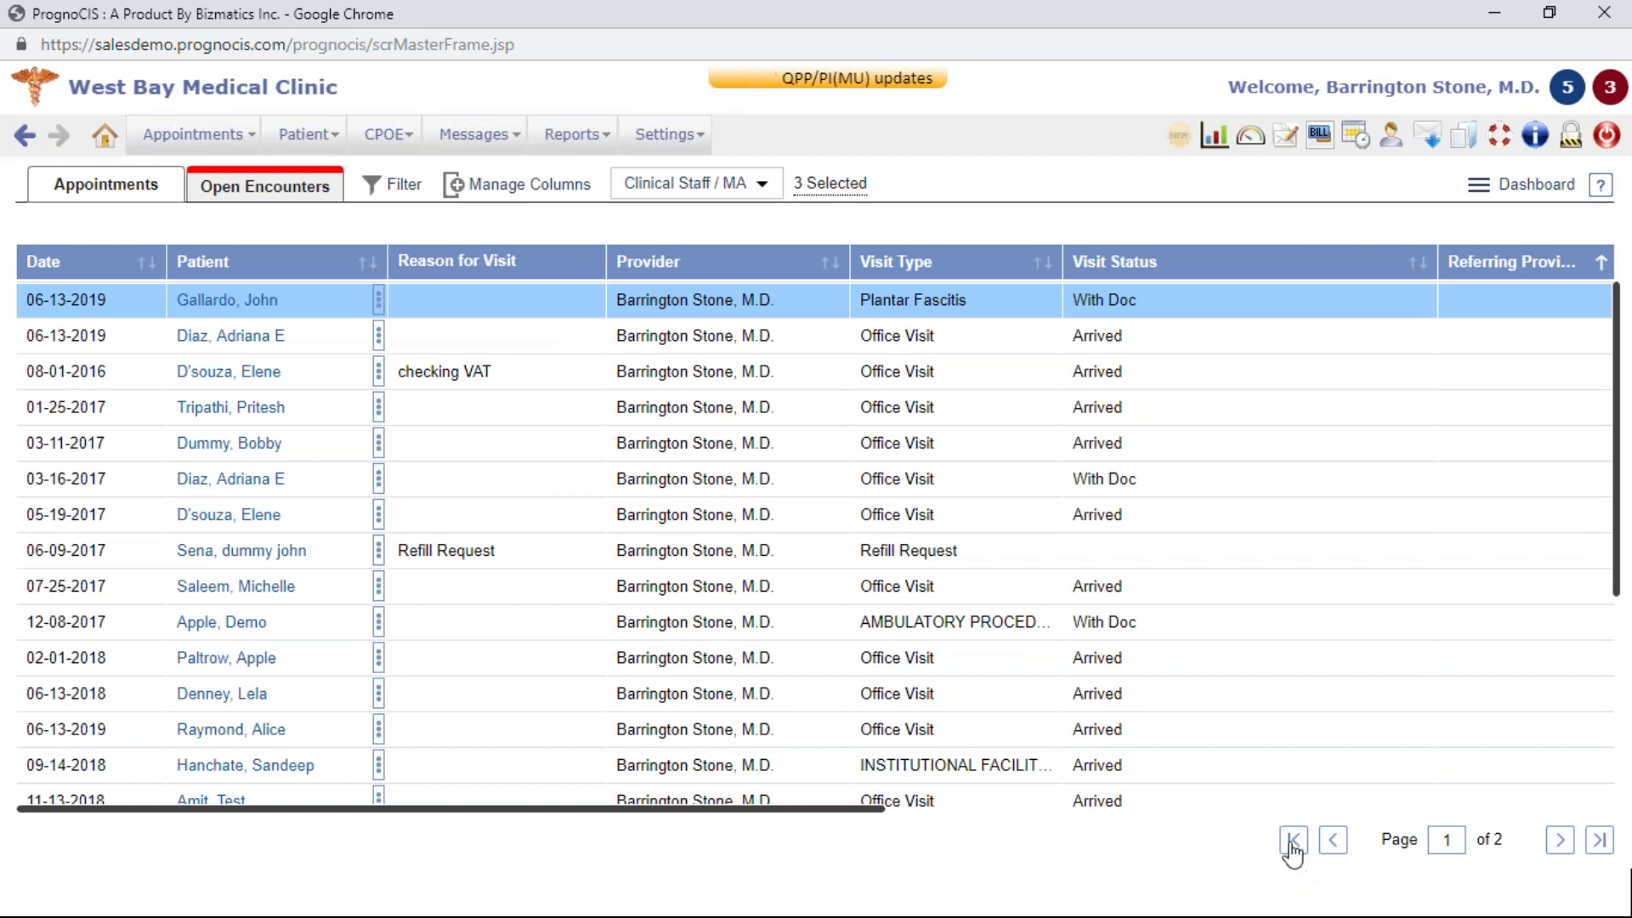
click(1292, 842)
Step: Jump directly to page 2 of the Open Encounters list by entering its page number
drag(1460, 843, 1404, 849)
text(2)
key(Return)
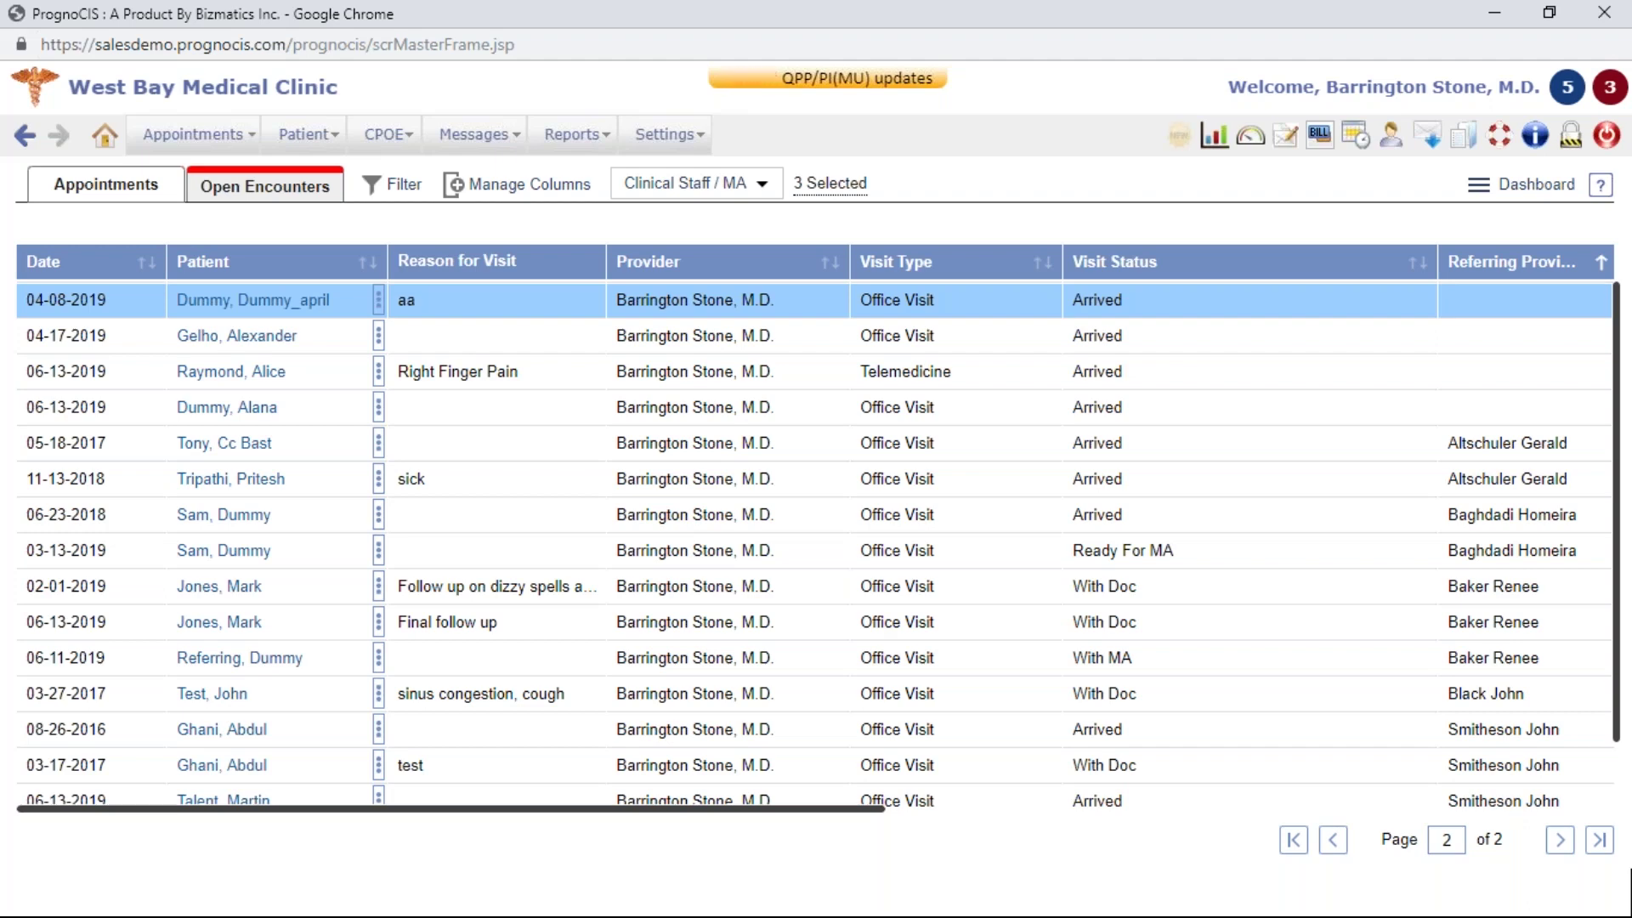
Step: Return to the Appointments list and show the schedule for June 29, 2019, followed by August 7, 2019
click(132, 189)
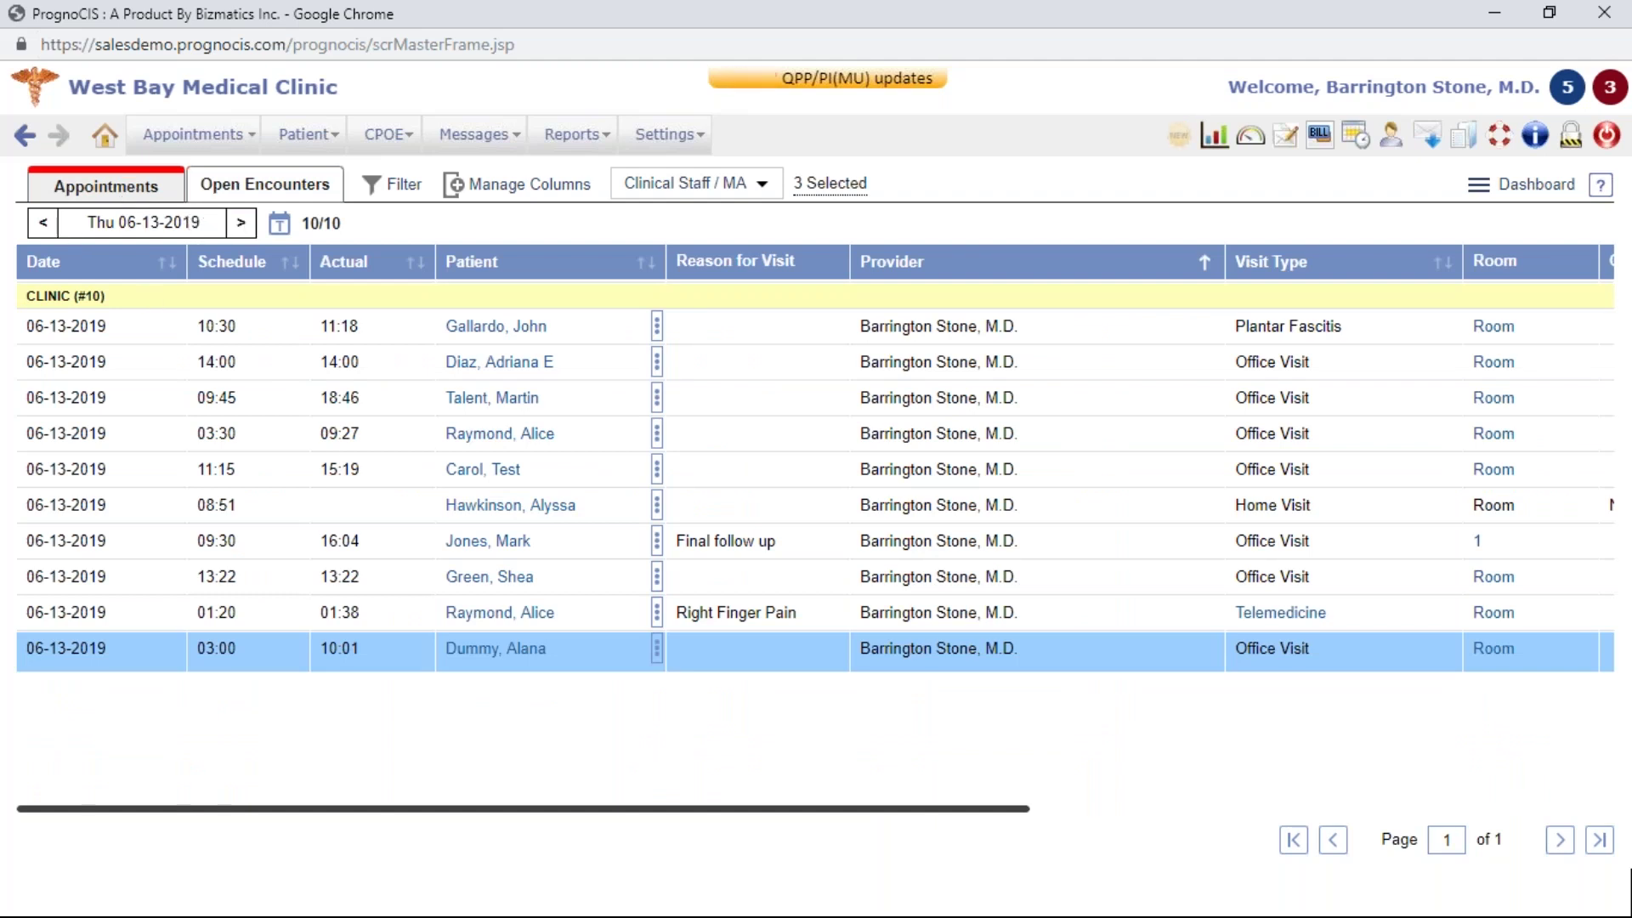
click(173, 236)
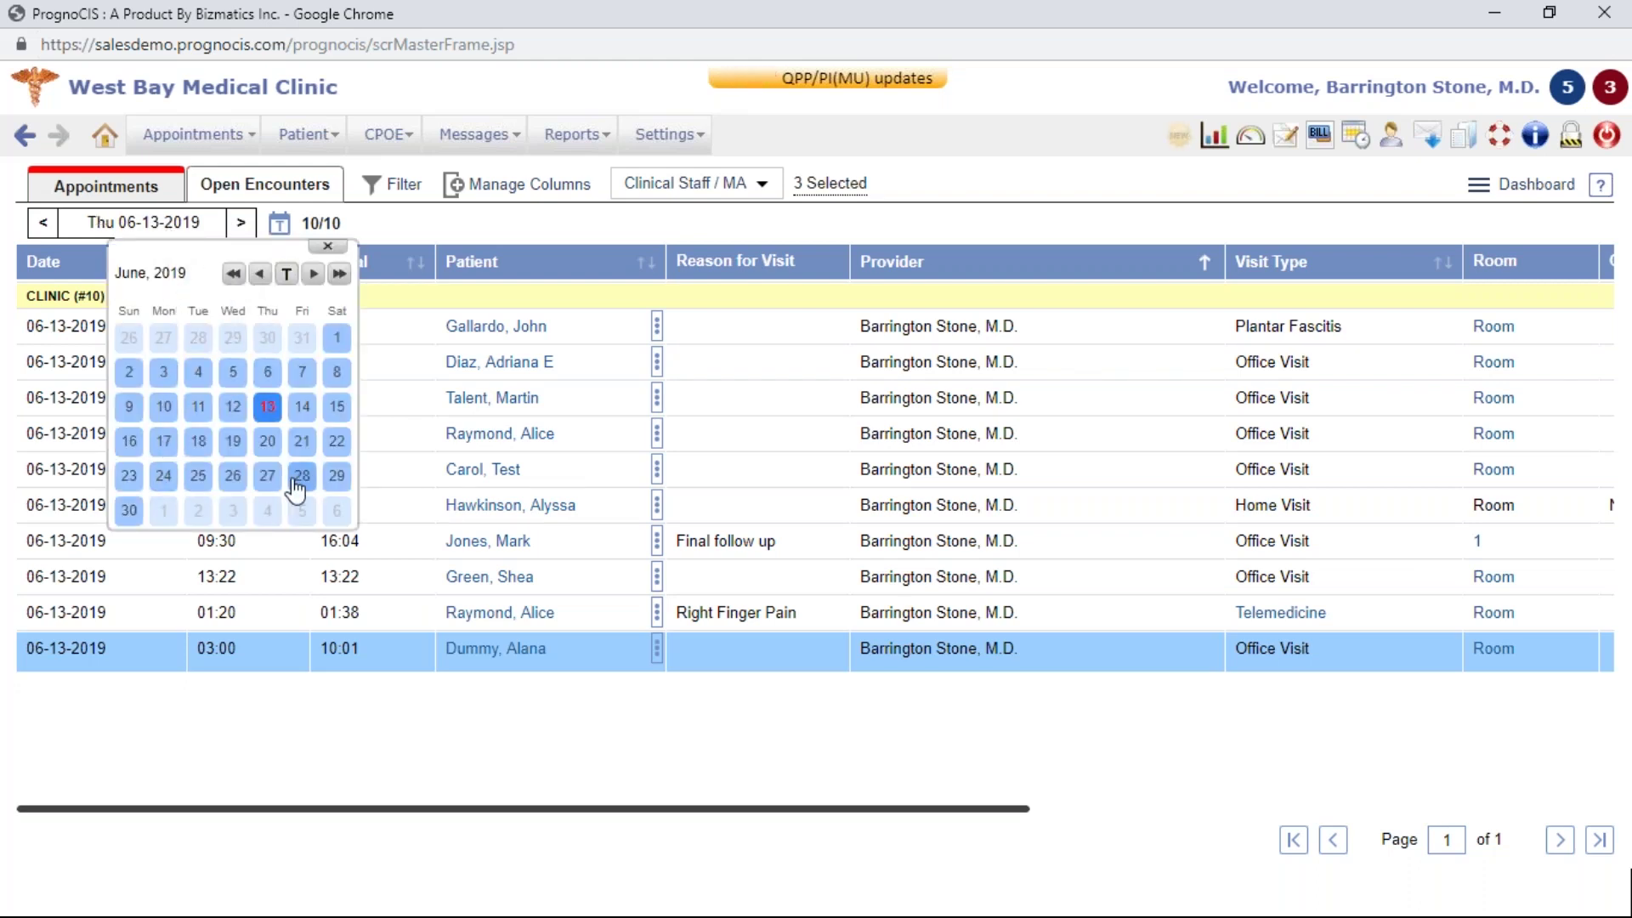
click(336, 475)
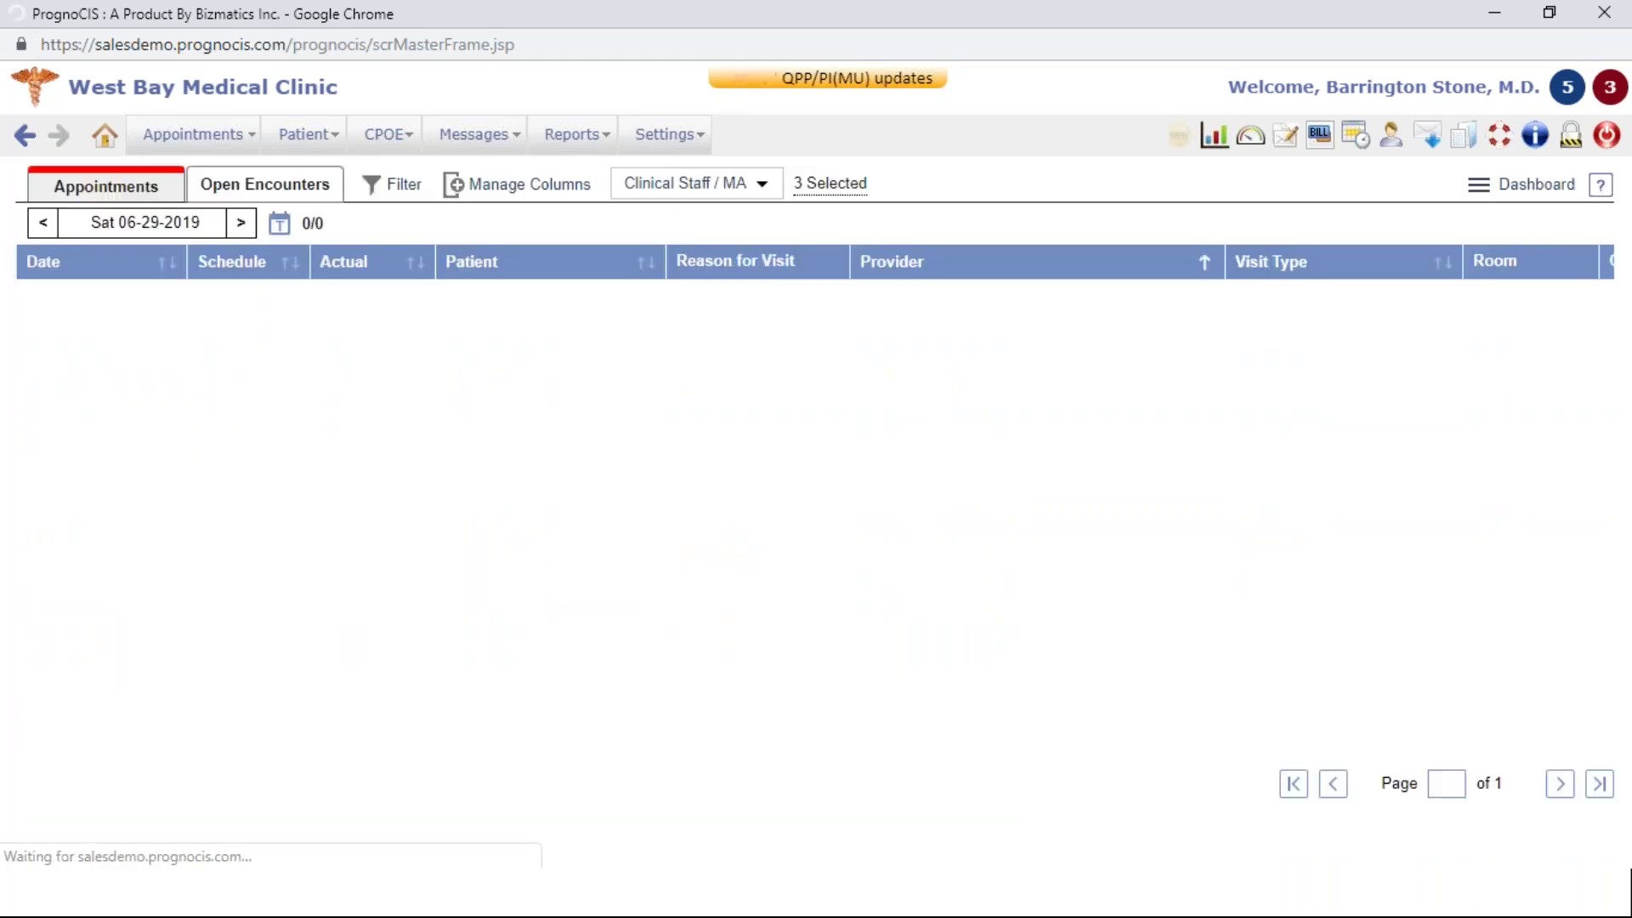
click(195, 235)
click(314, 273)
click(313, 274)
click(233, 371)
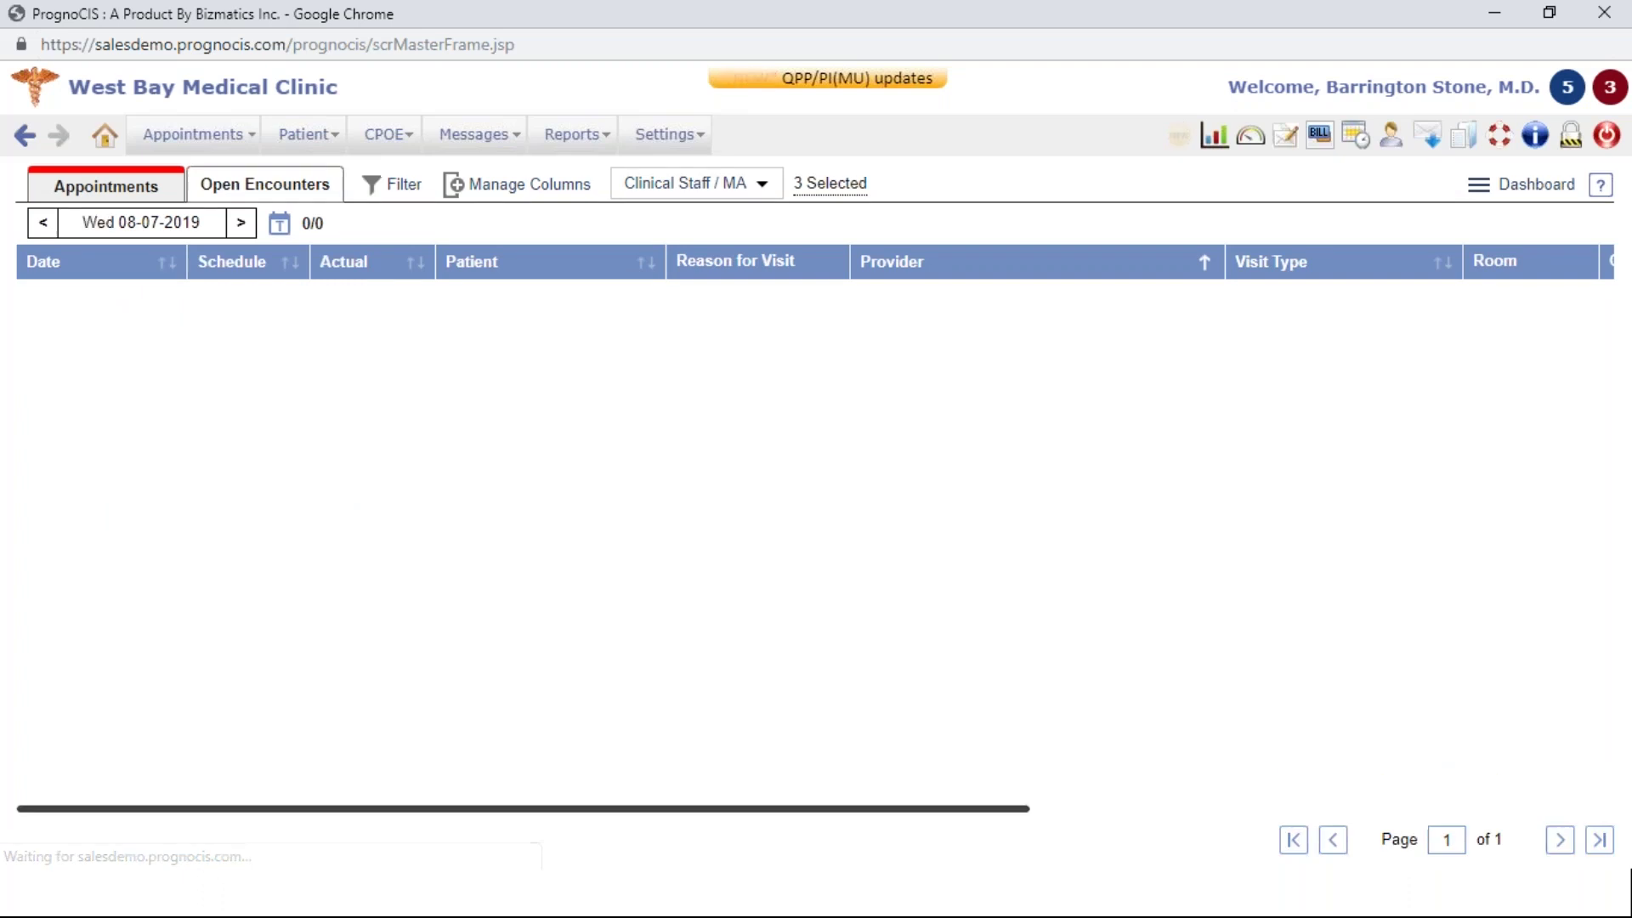
Step: Reopen and dismiss the appointment date calendar, and return the Appointments list to today's date
click(195, 236)
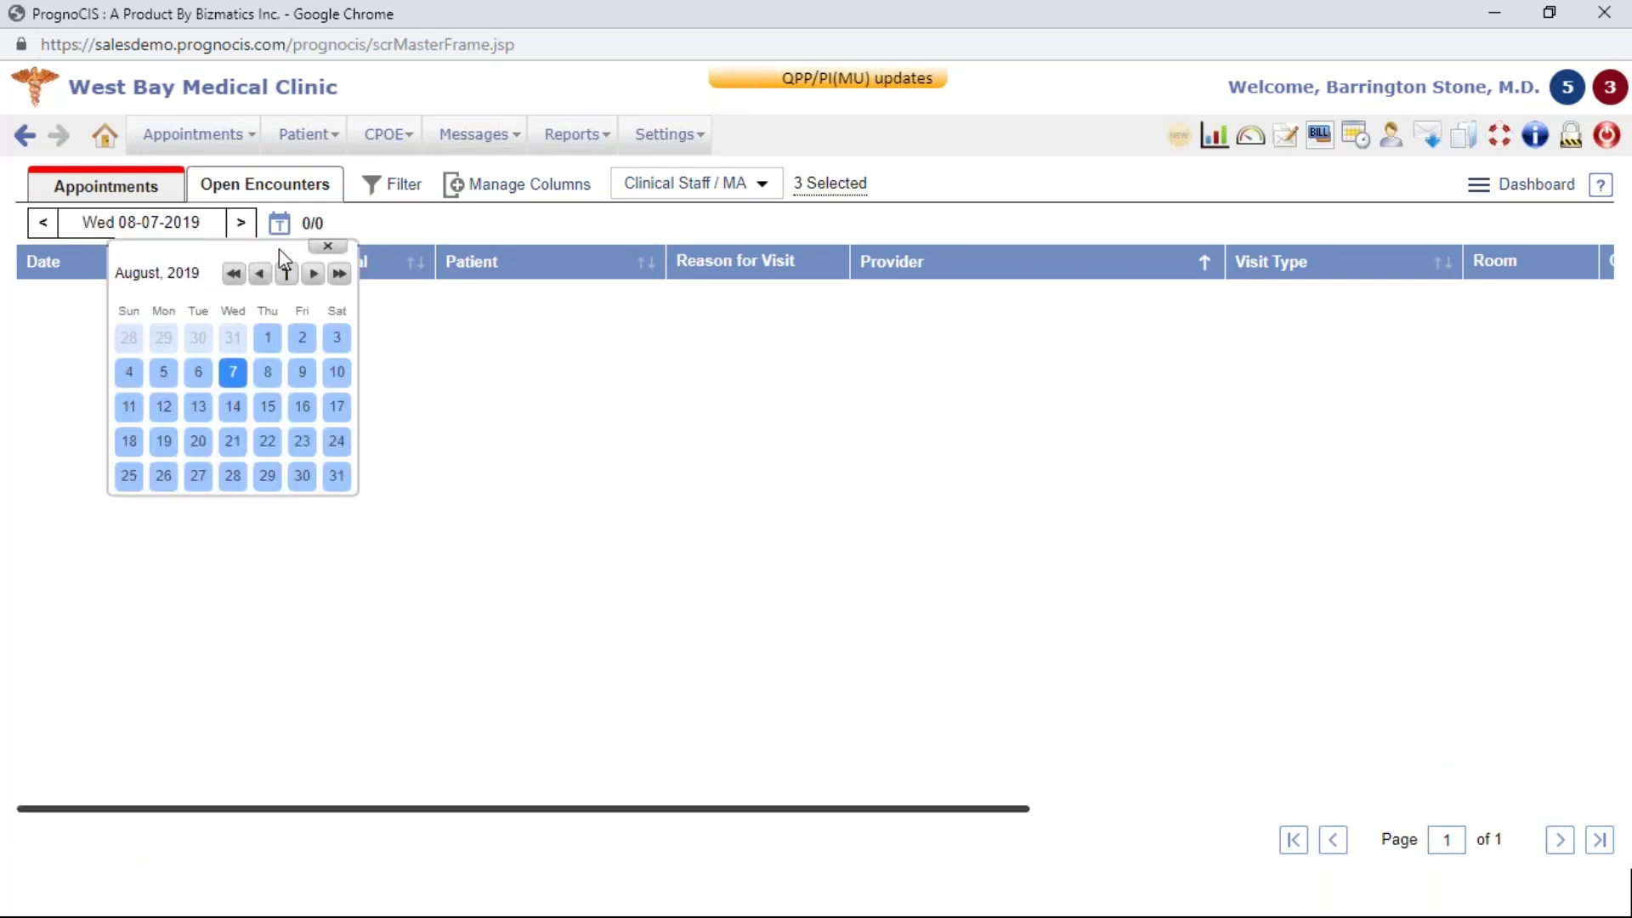
click(327, 248)
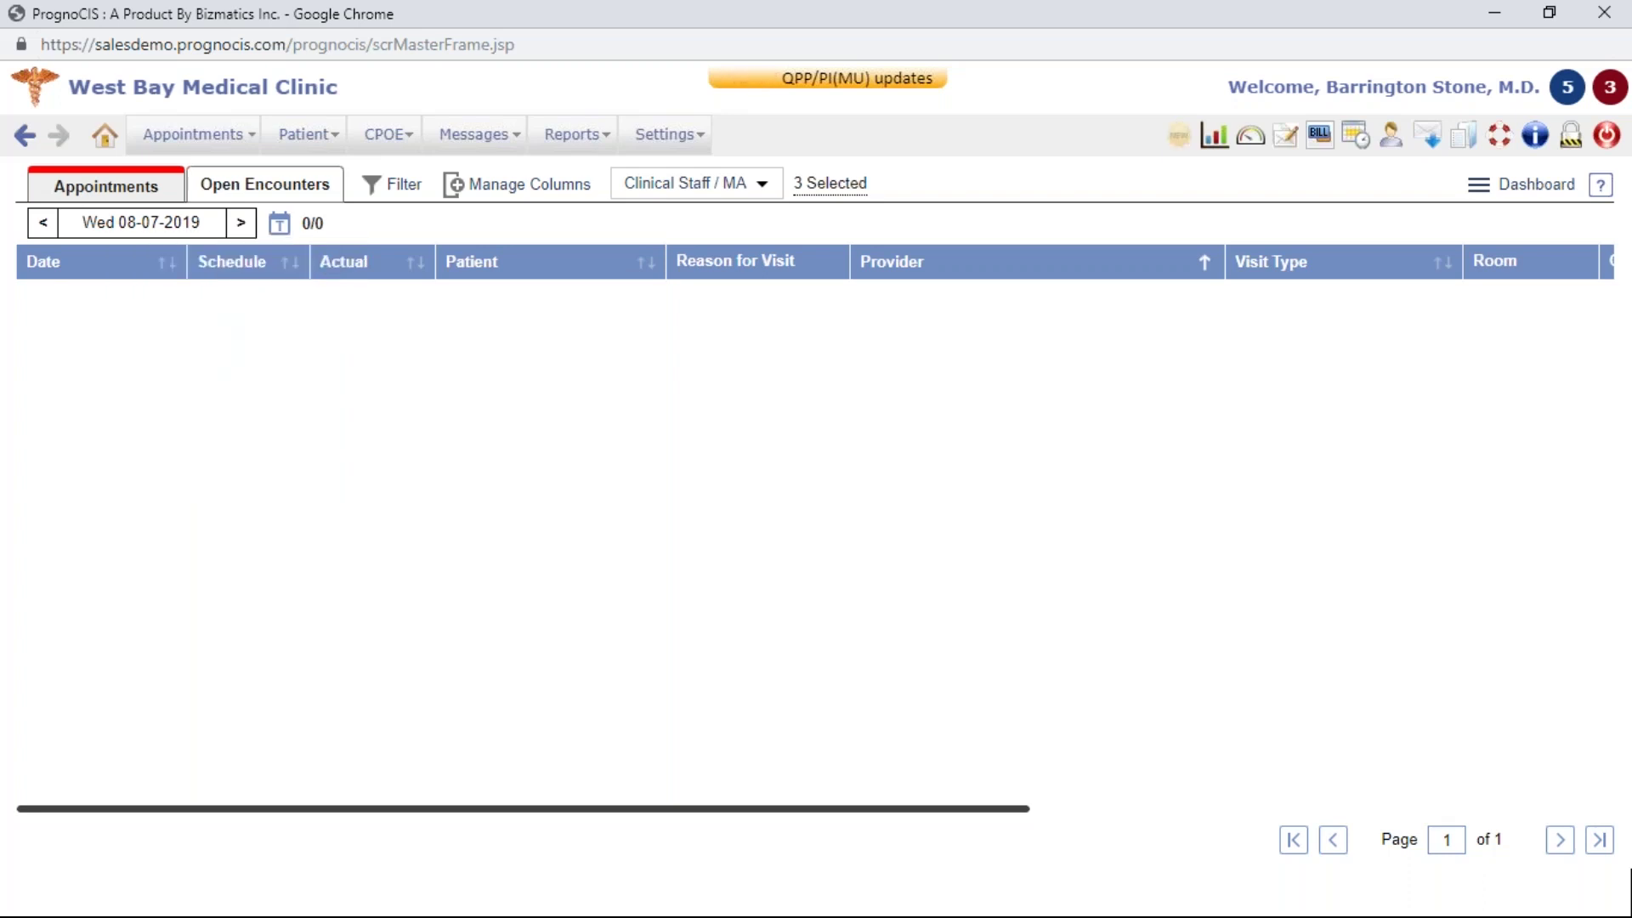
click(286, 228)
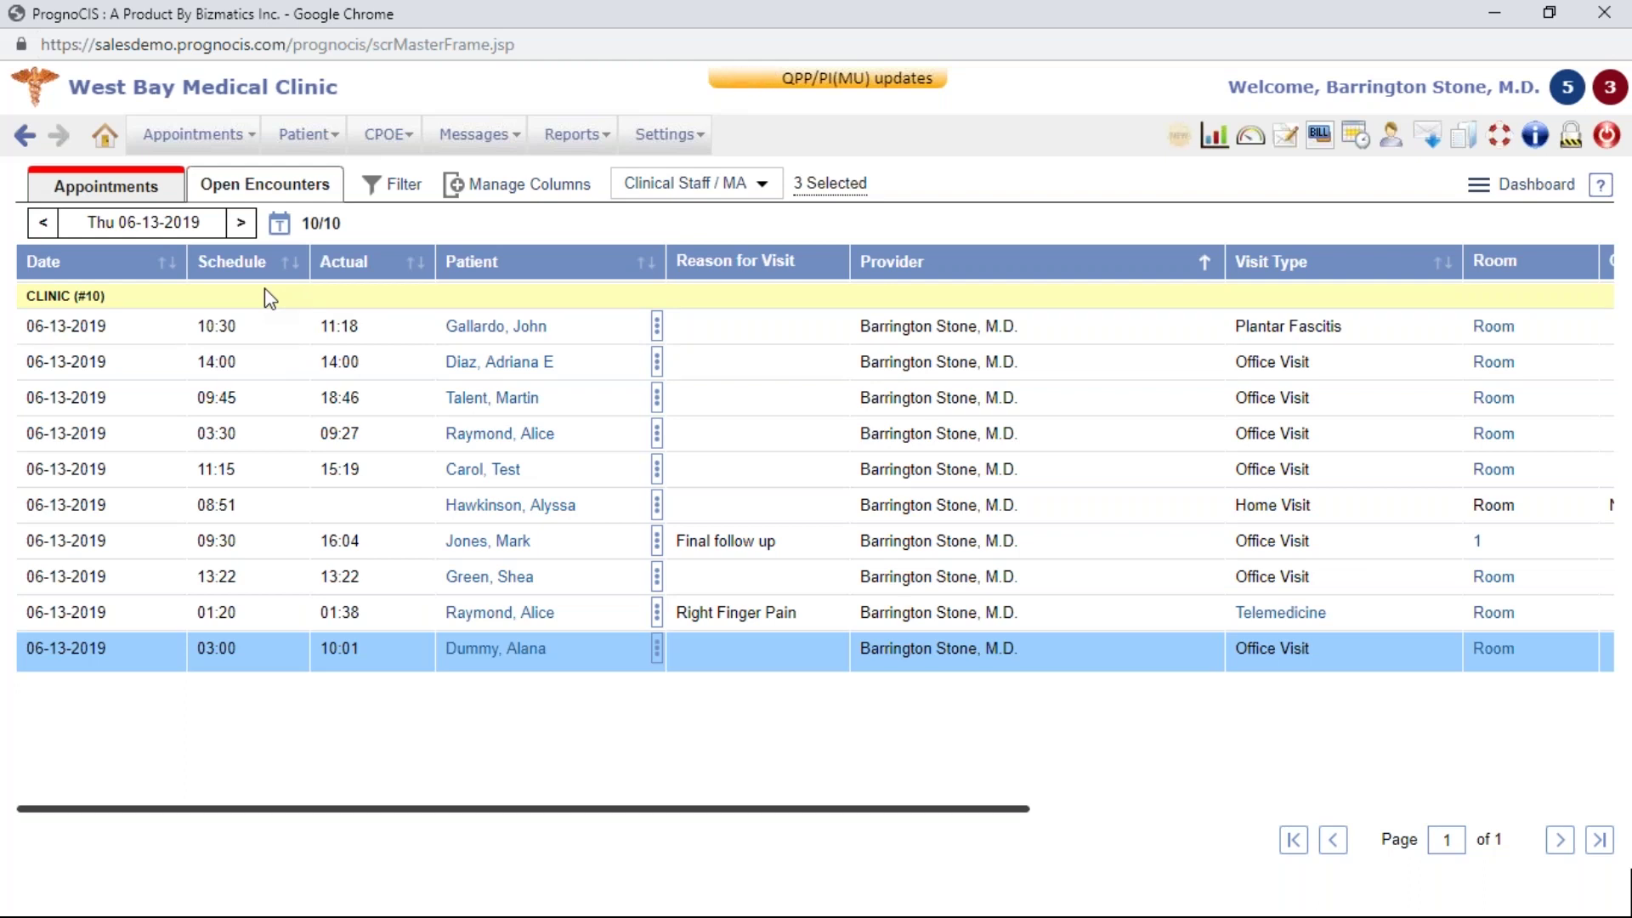
click(1023, 268)
Step: In Open Encounters, open the patient forms for the second encounter, view the Cardiology Form and the Demo form, and close the window
click(268, 186)
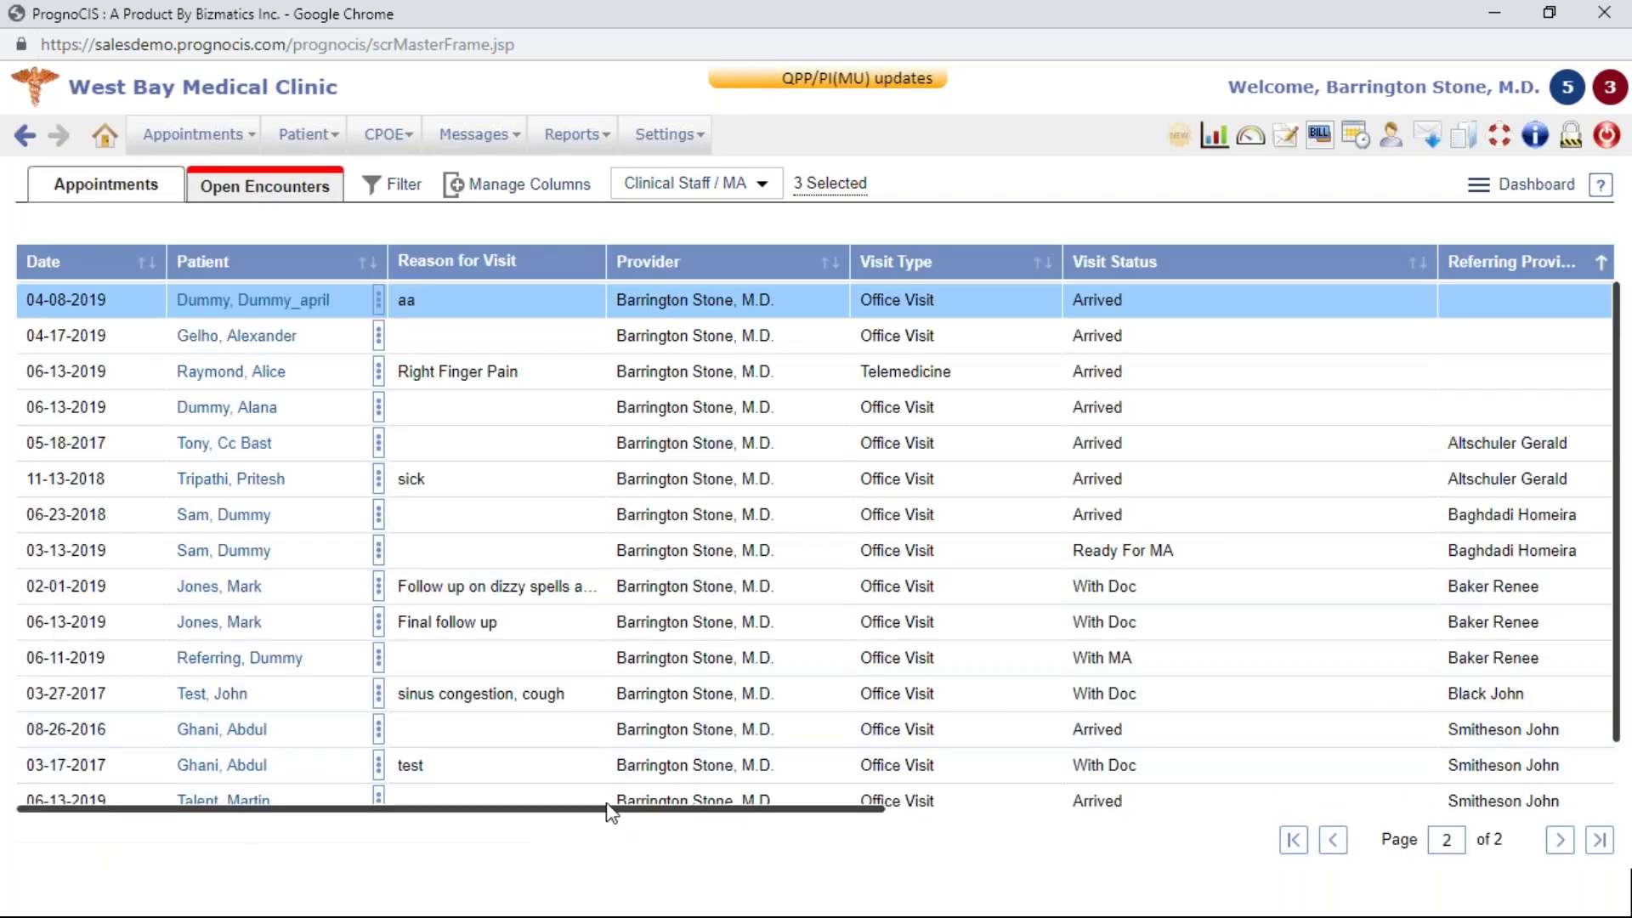
drag(616, 811, 921, 834)
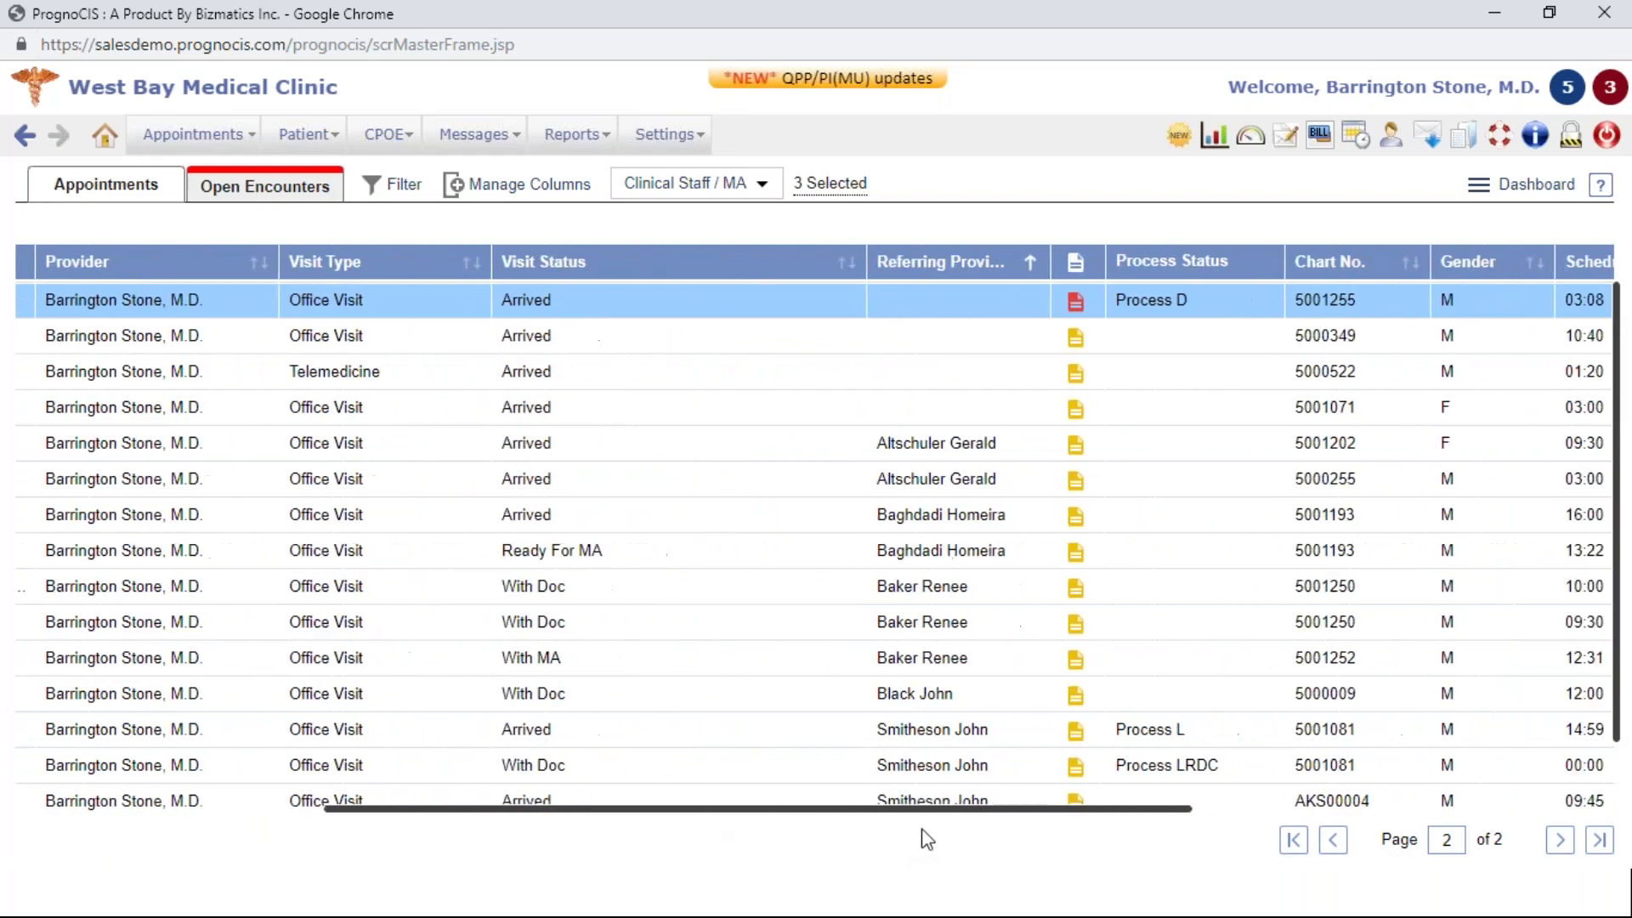
click(1074, 343)
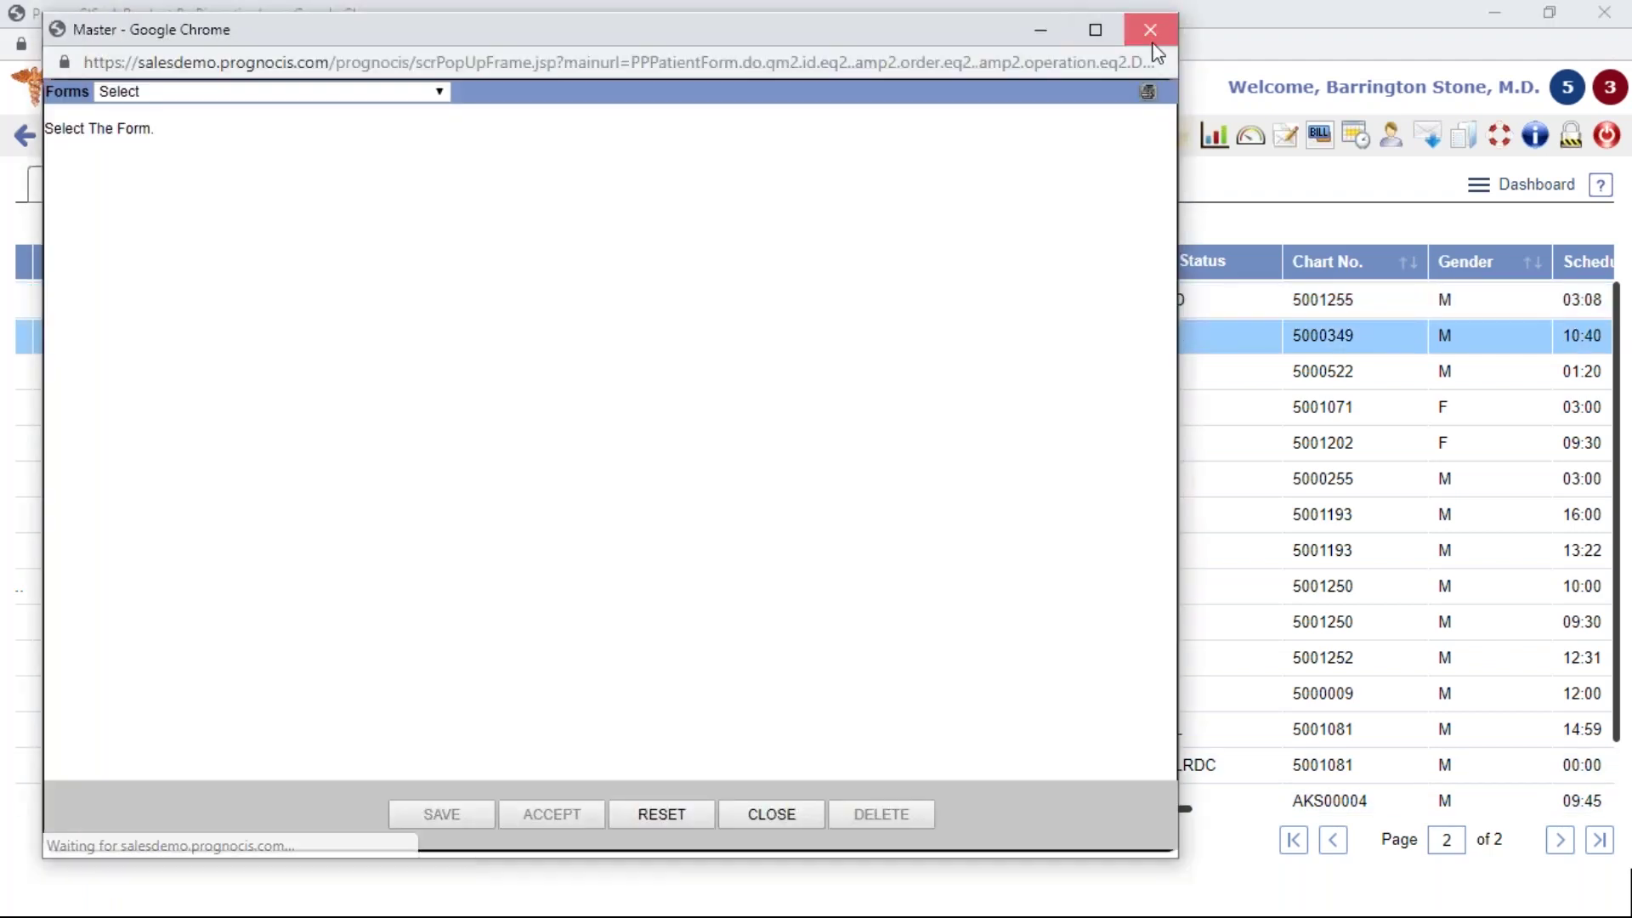
click(1151, 30)
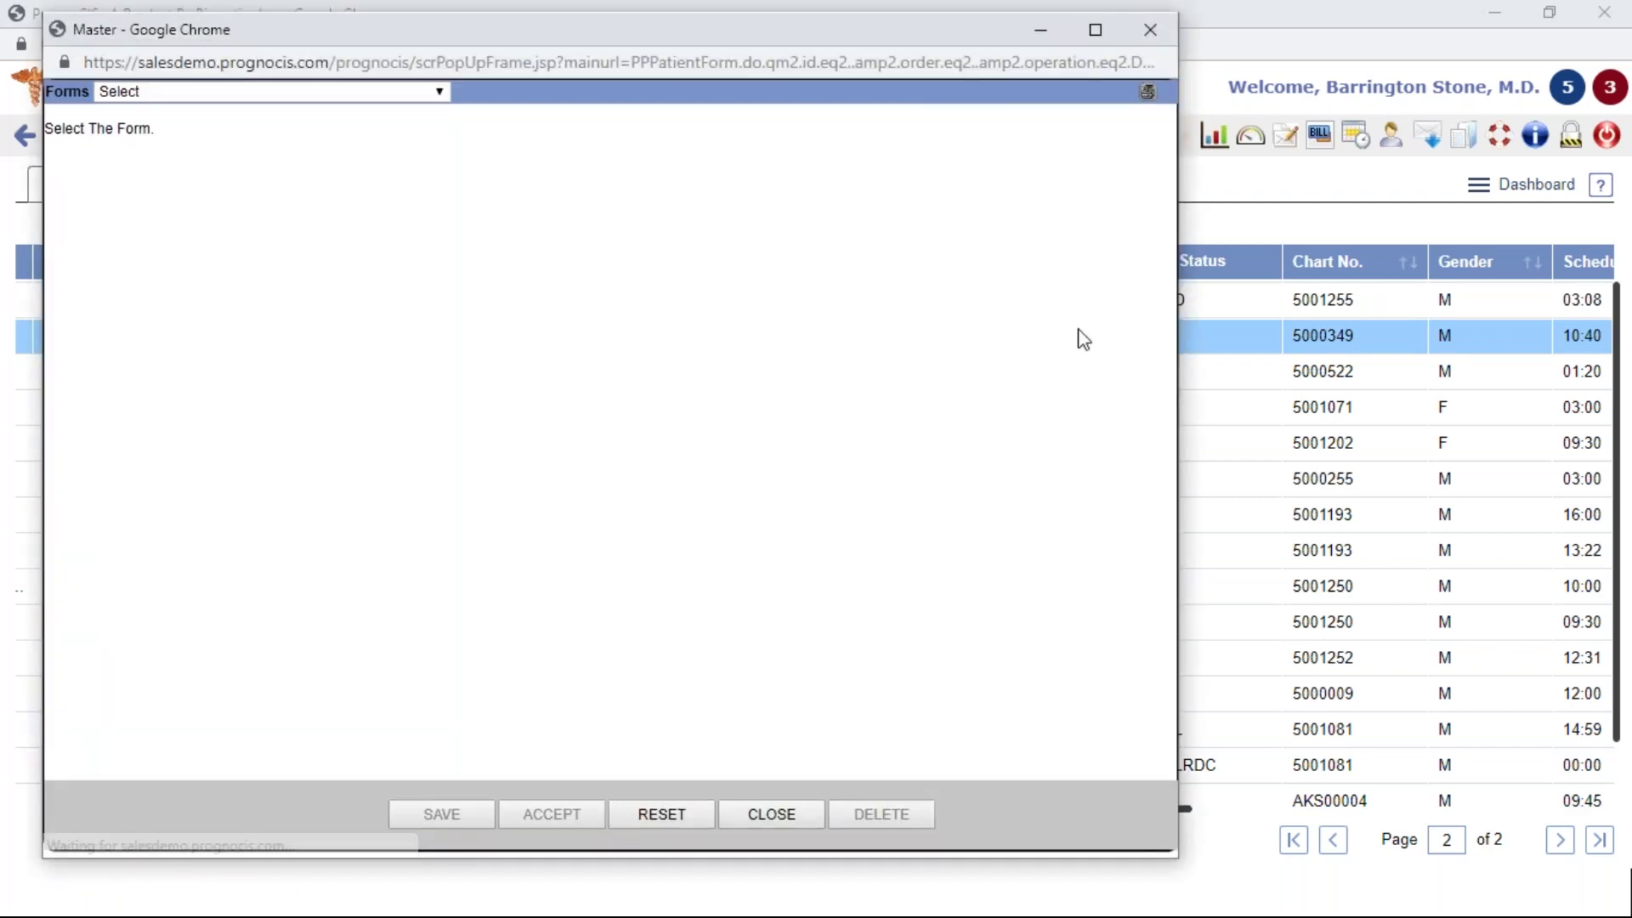
click(437, 94)
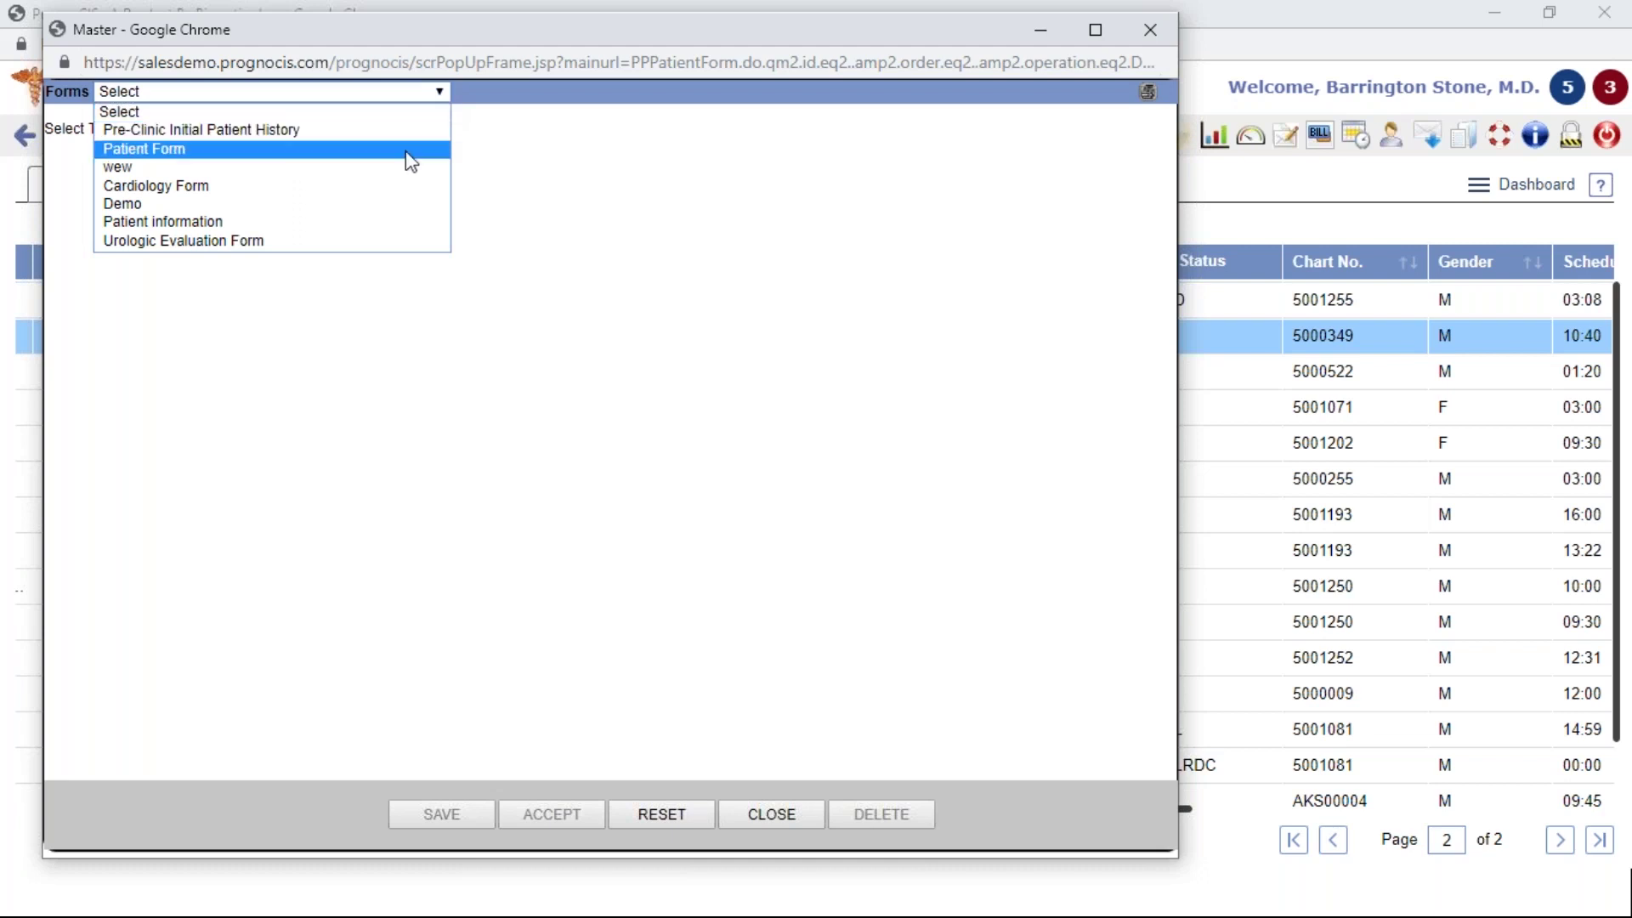
click(391, 181)
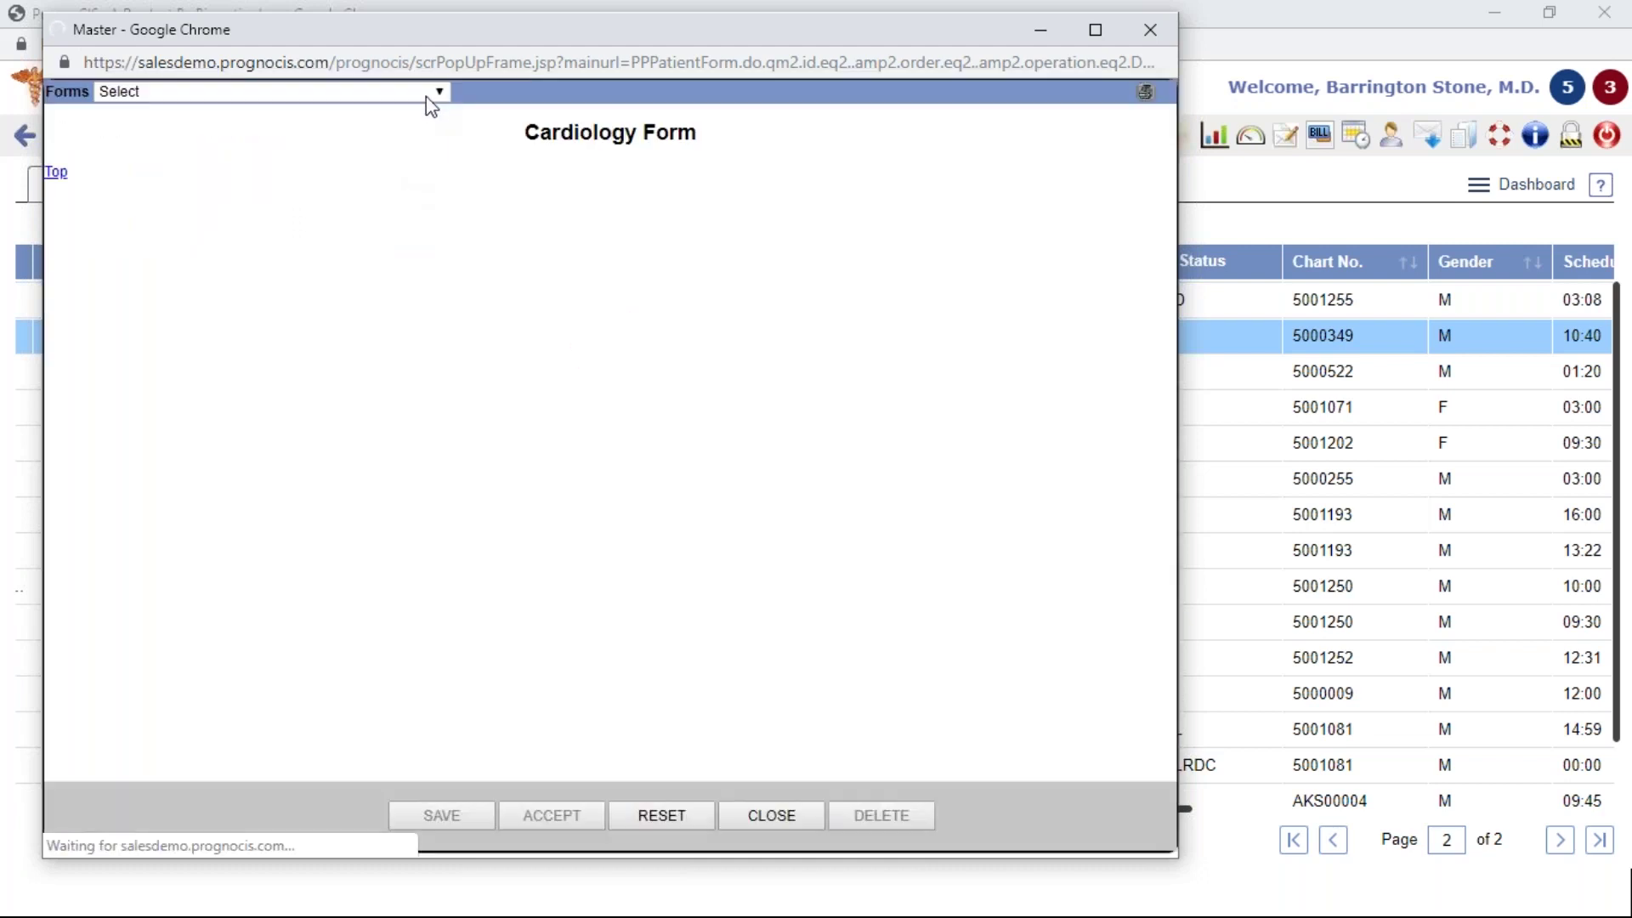
click(426, 95)
click(378, 207)
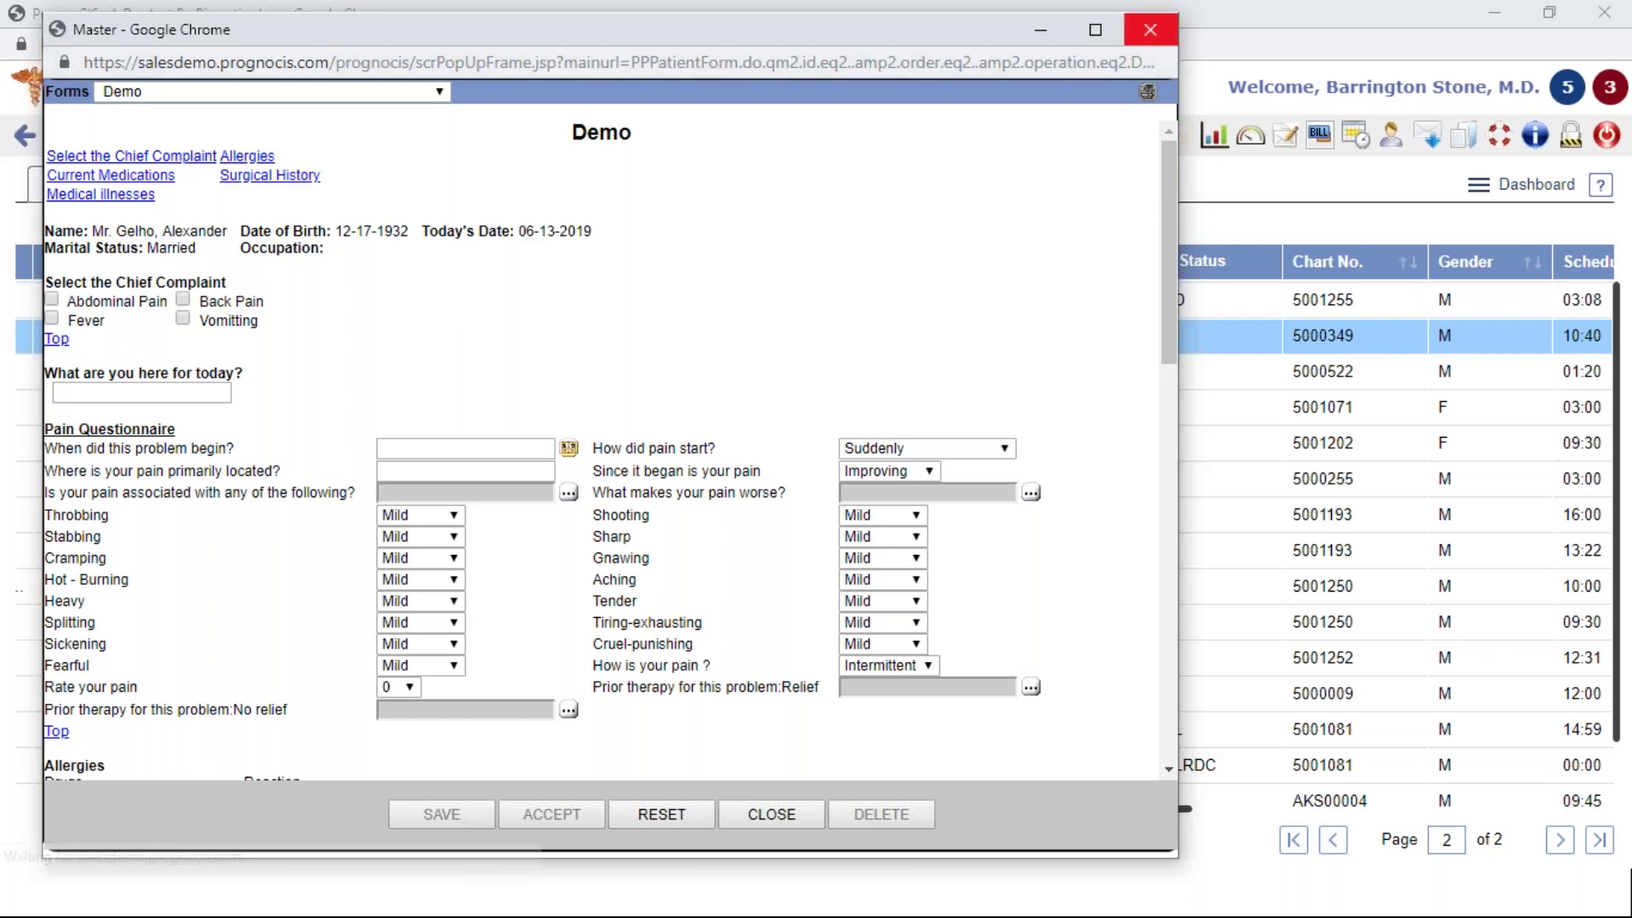
click(771, 814)
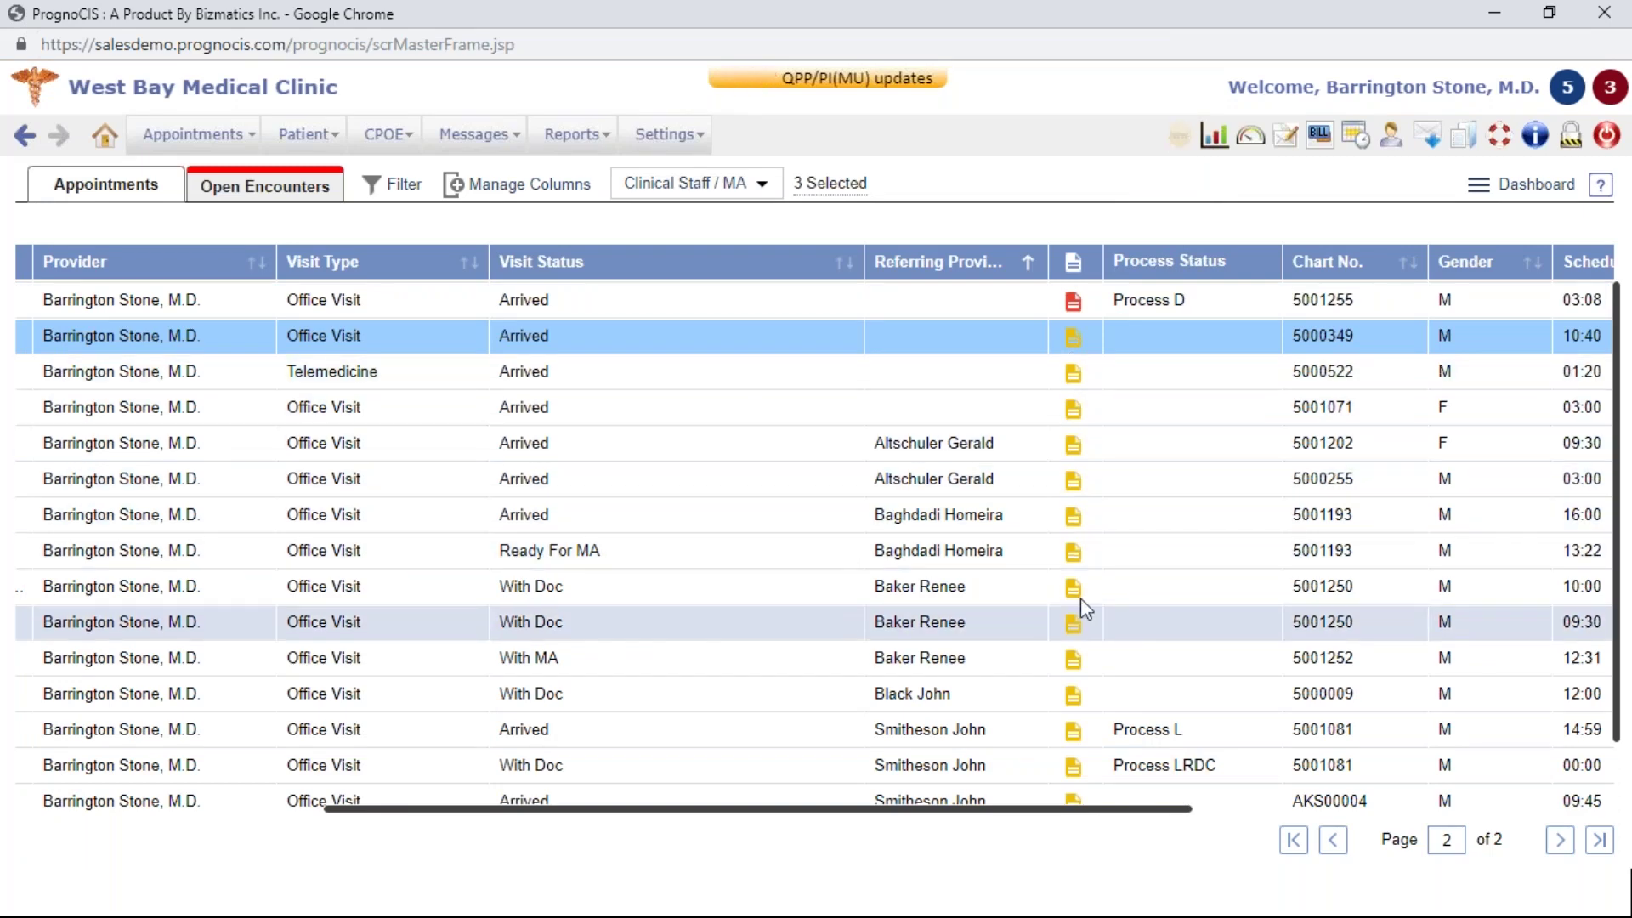
Step: Open the patient forms for the Ready For MA encounter, check the available forms, and close the window without choosing one
click(1073, 552)
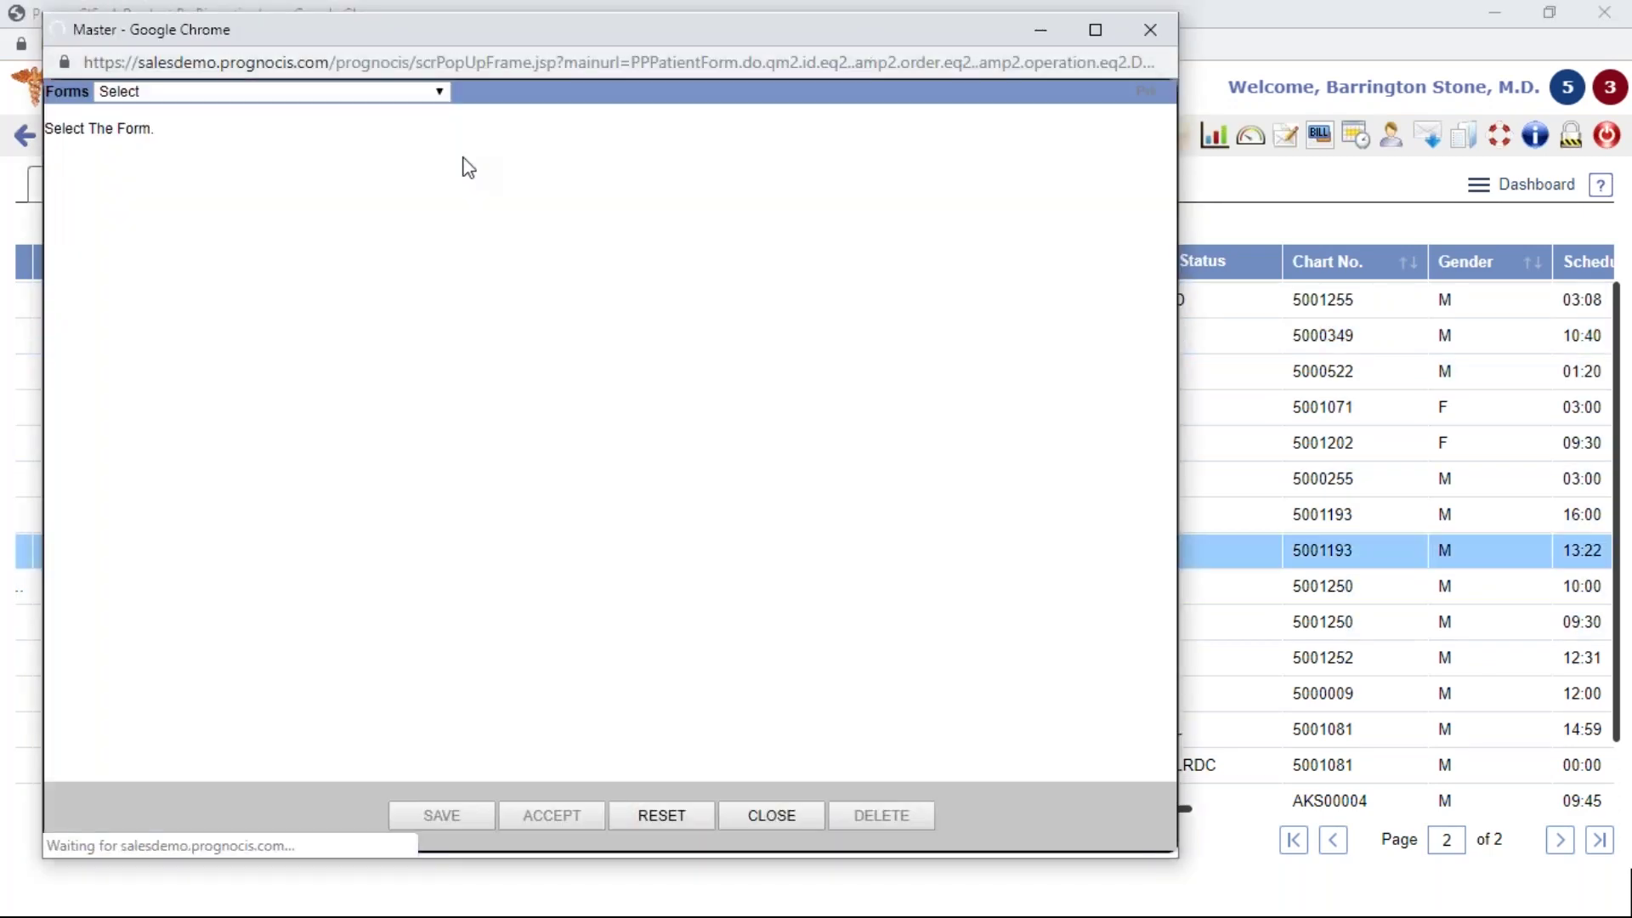
click(445, 95)
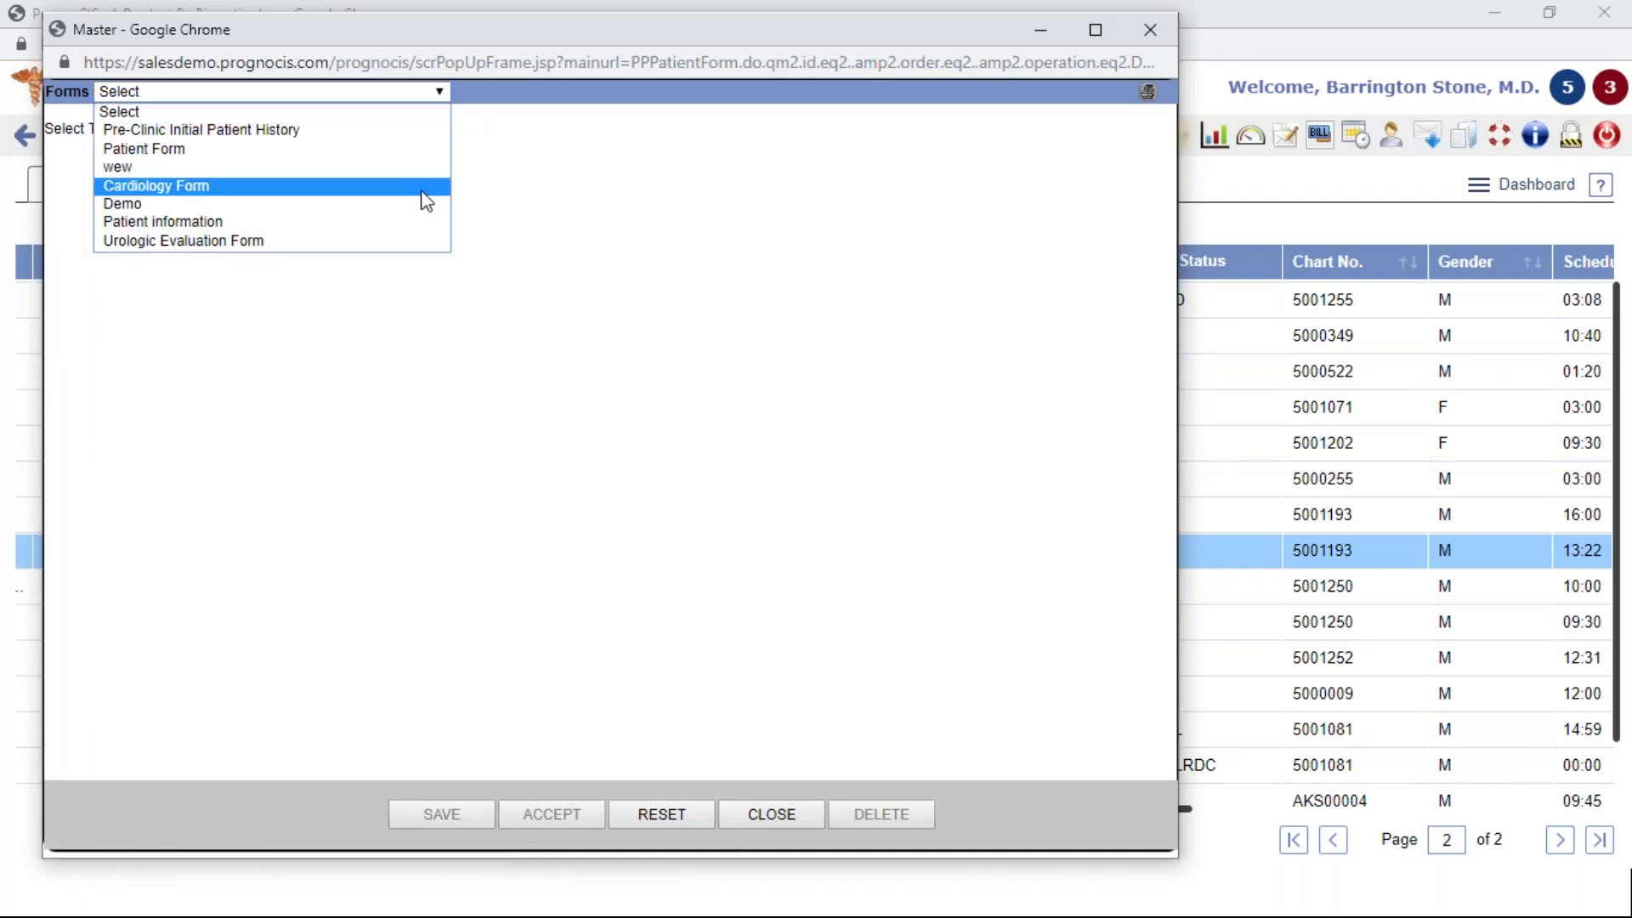
click(584, 130)
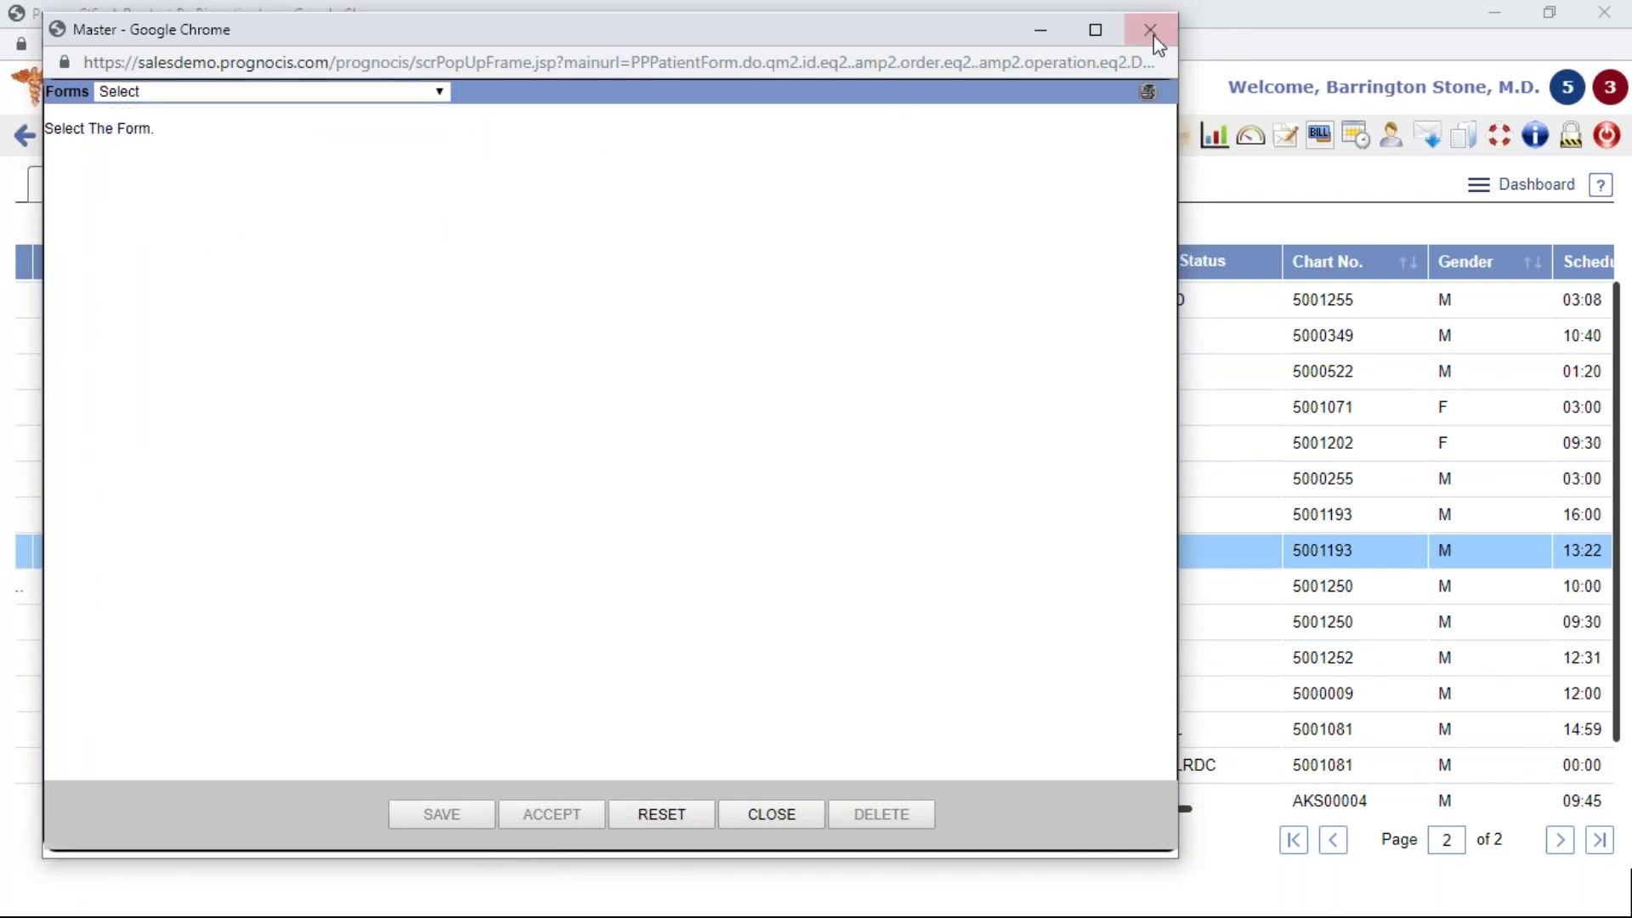
click(1150, 30)
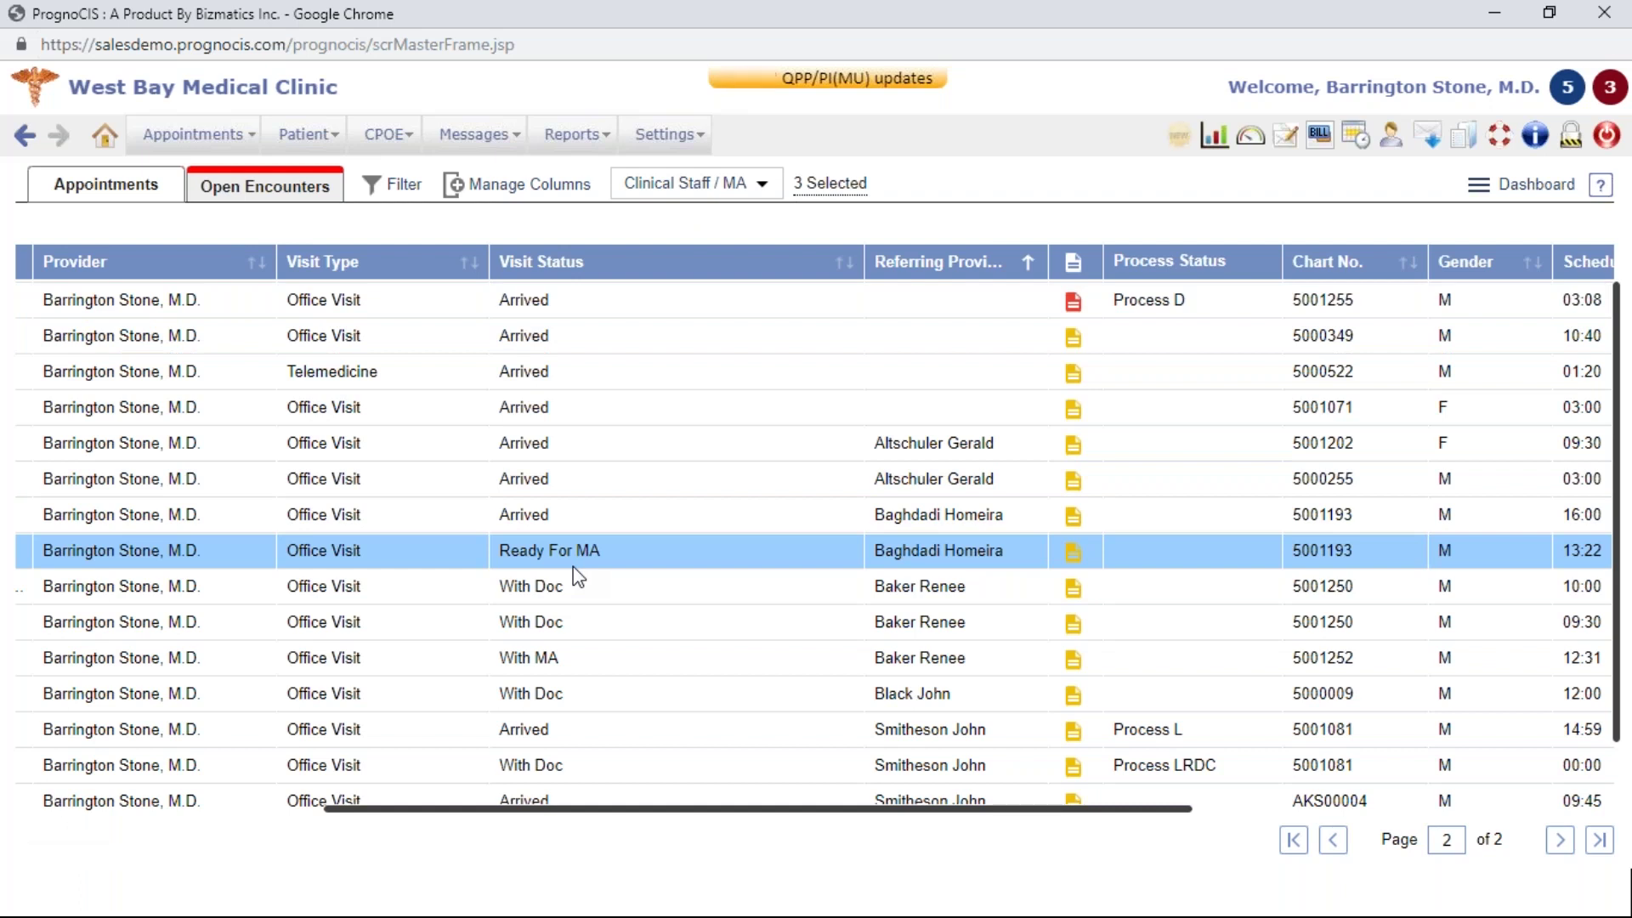
Step: Log out of the provider's session and sign in again through the support login with the saved credentials
click(384, 134)
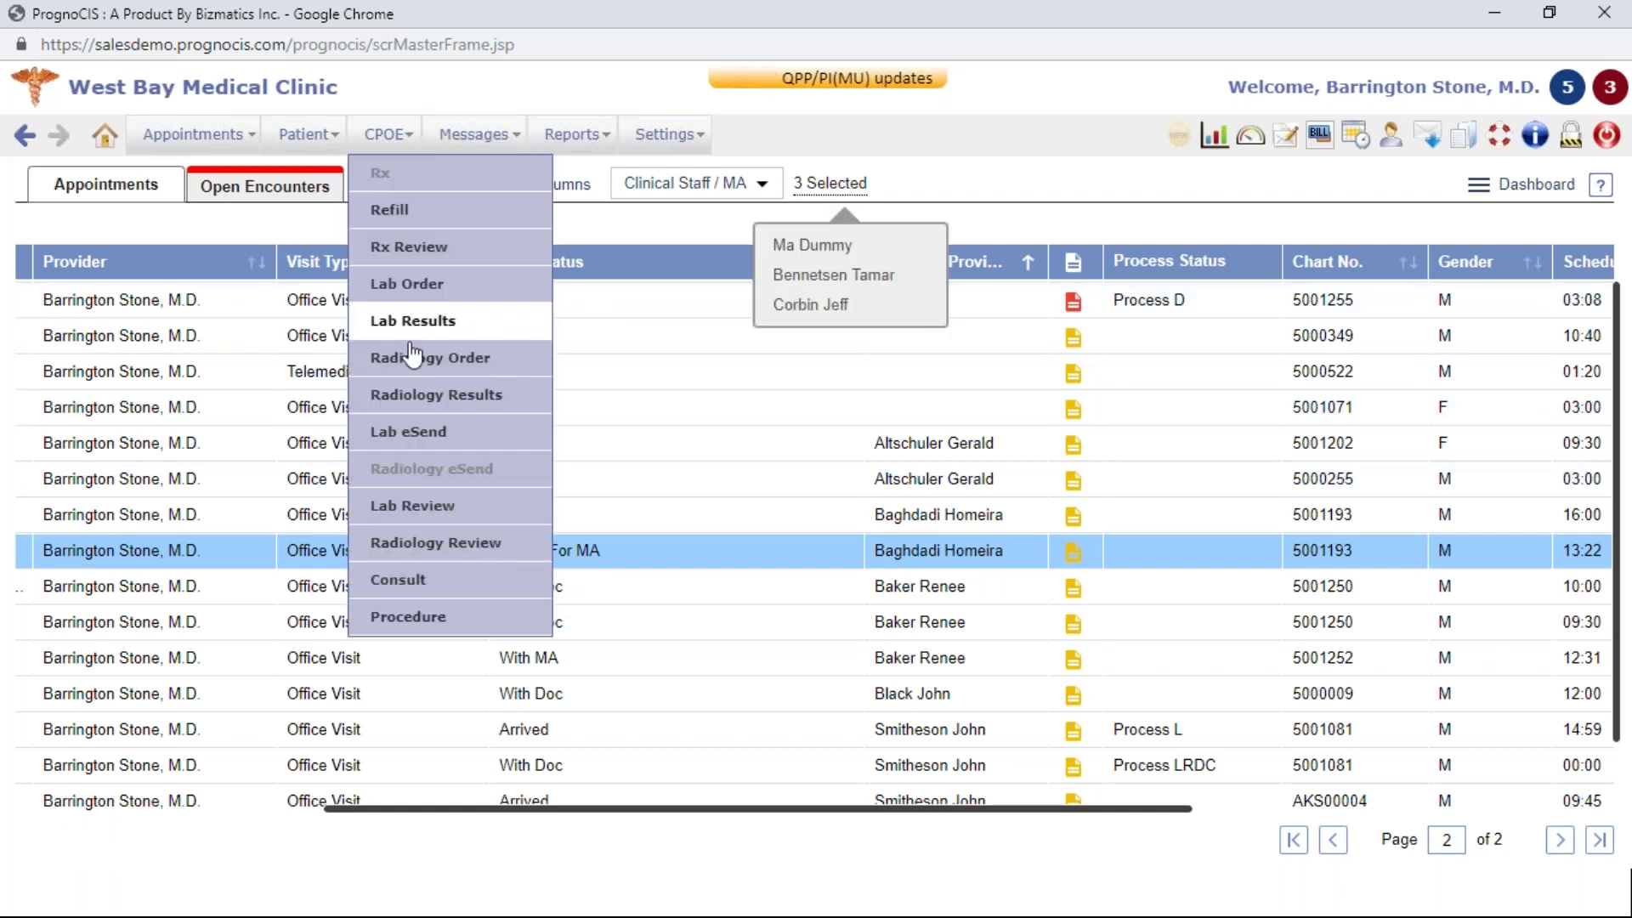
click(1604, 140)
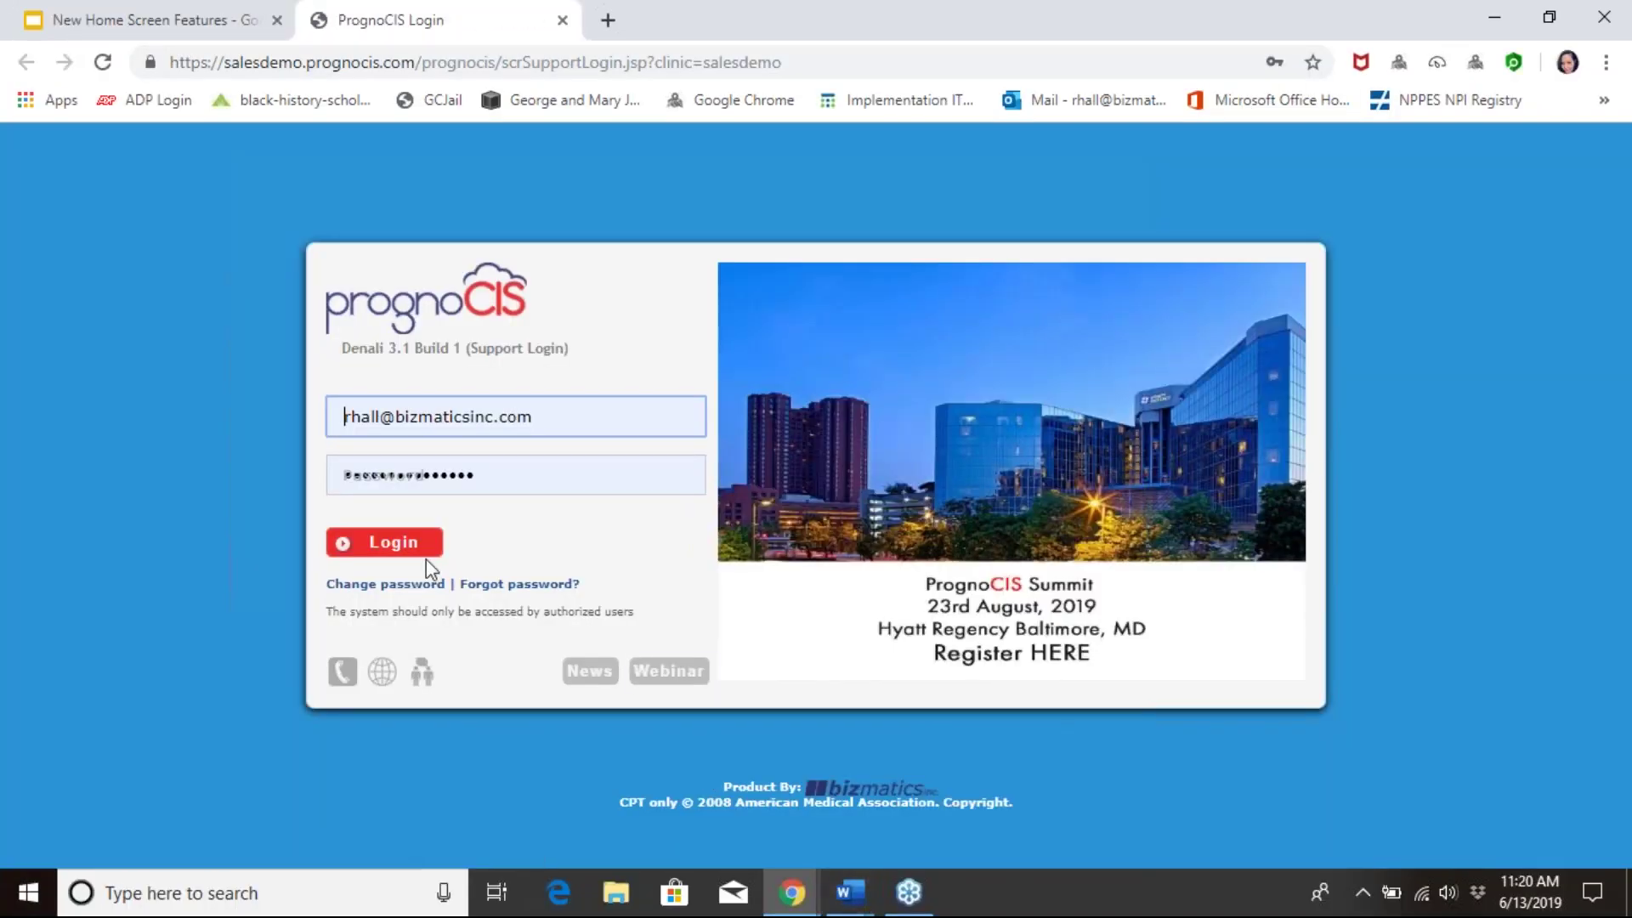
click(425, 548)
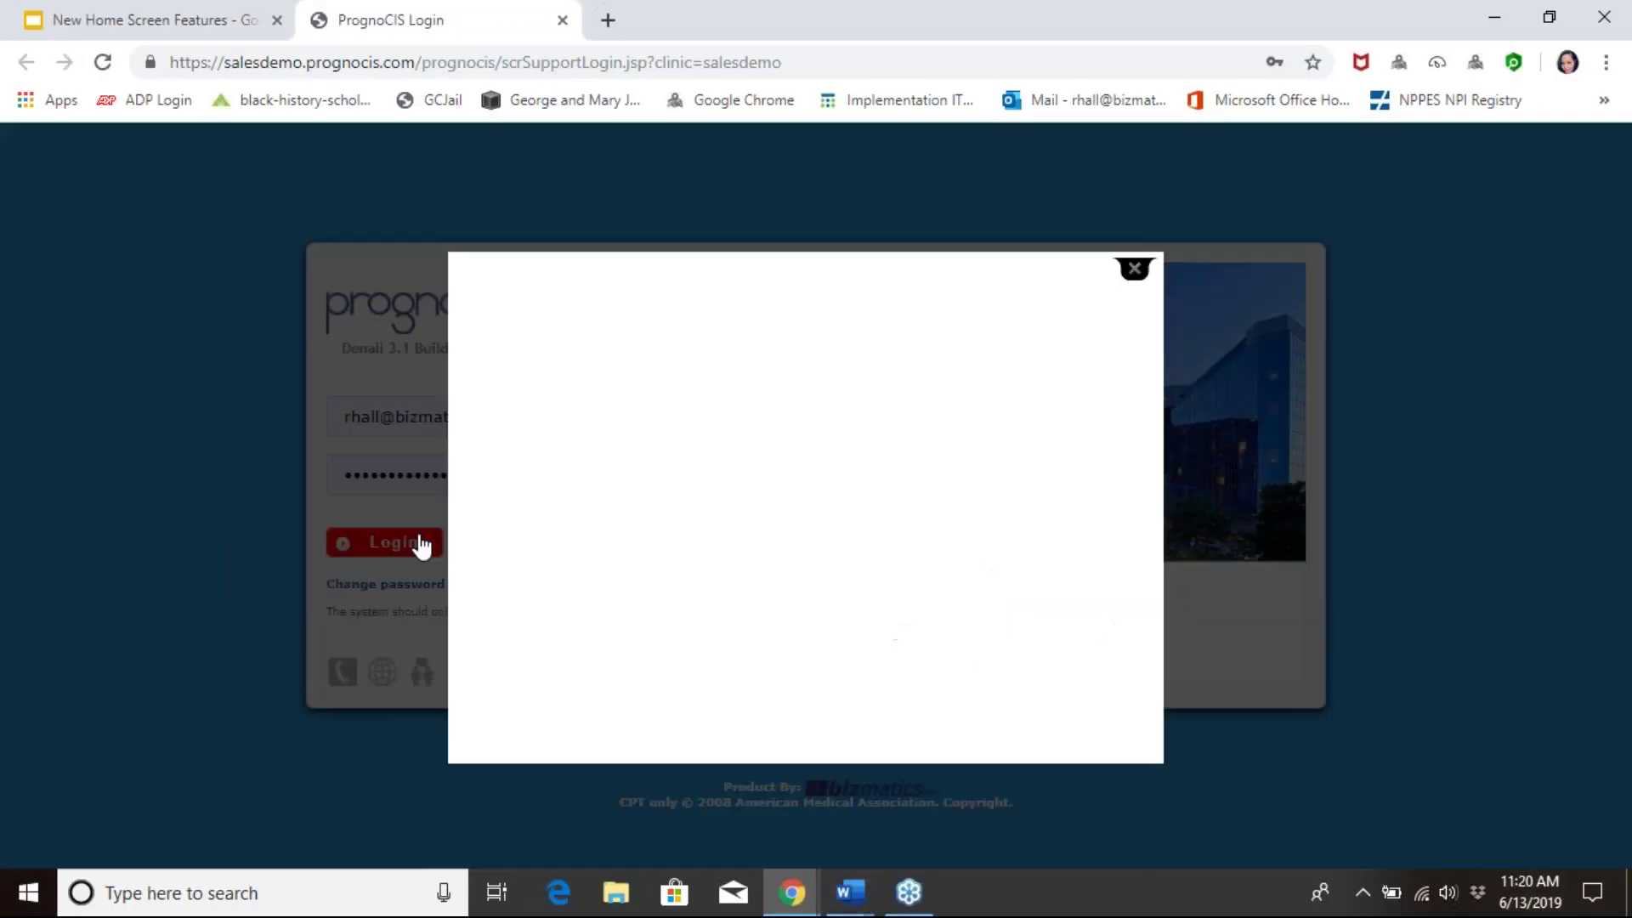
click(833, 549)
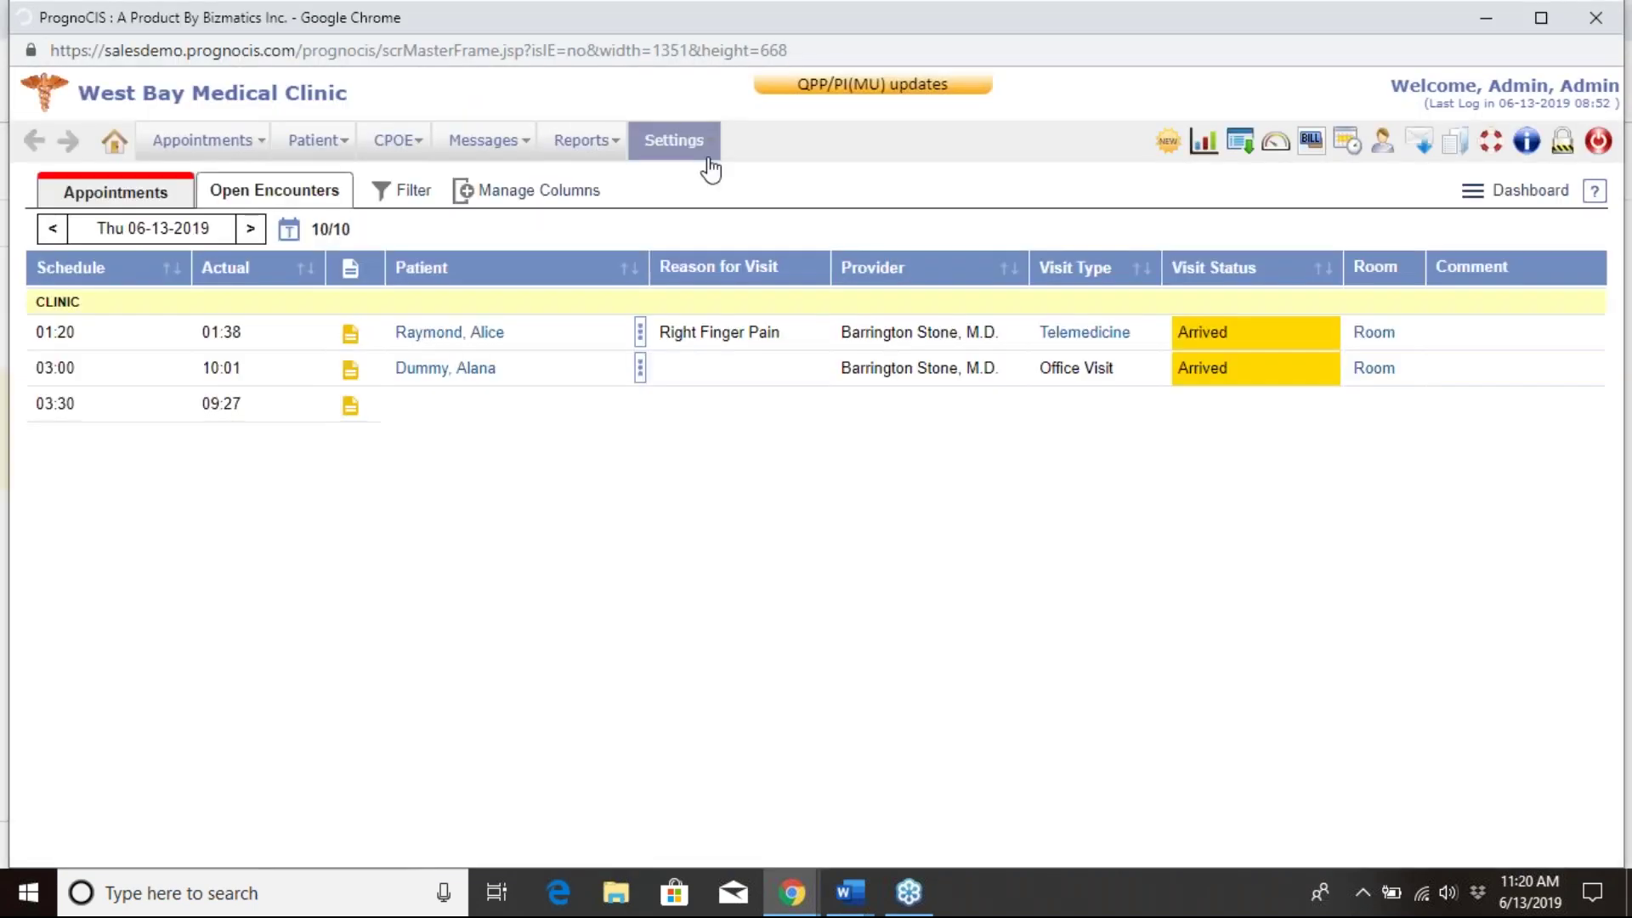
Step: In the admin configuration properties, search for name "home" and tag "ac", and open the home.action.buttons.style property
click(707, 160)
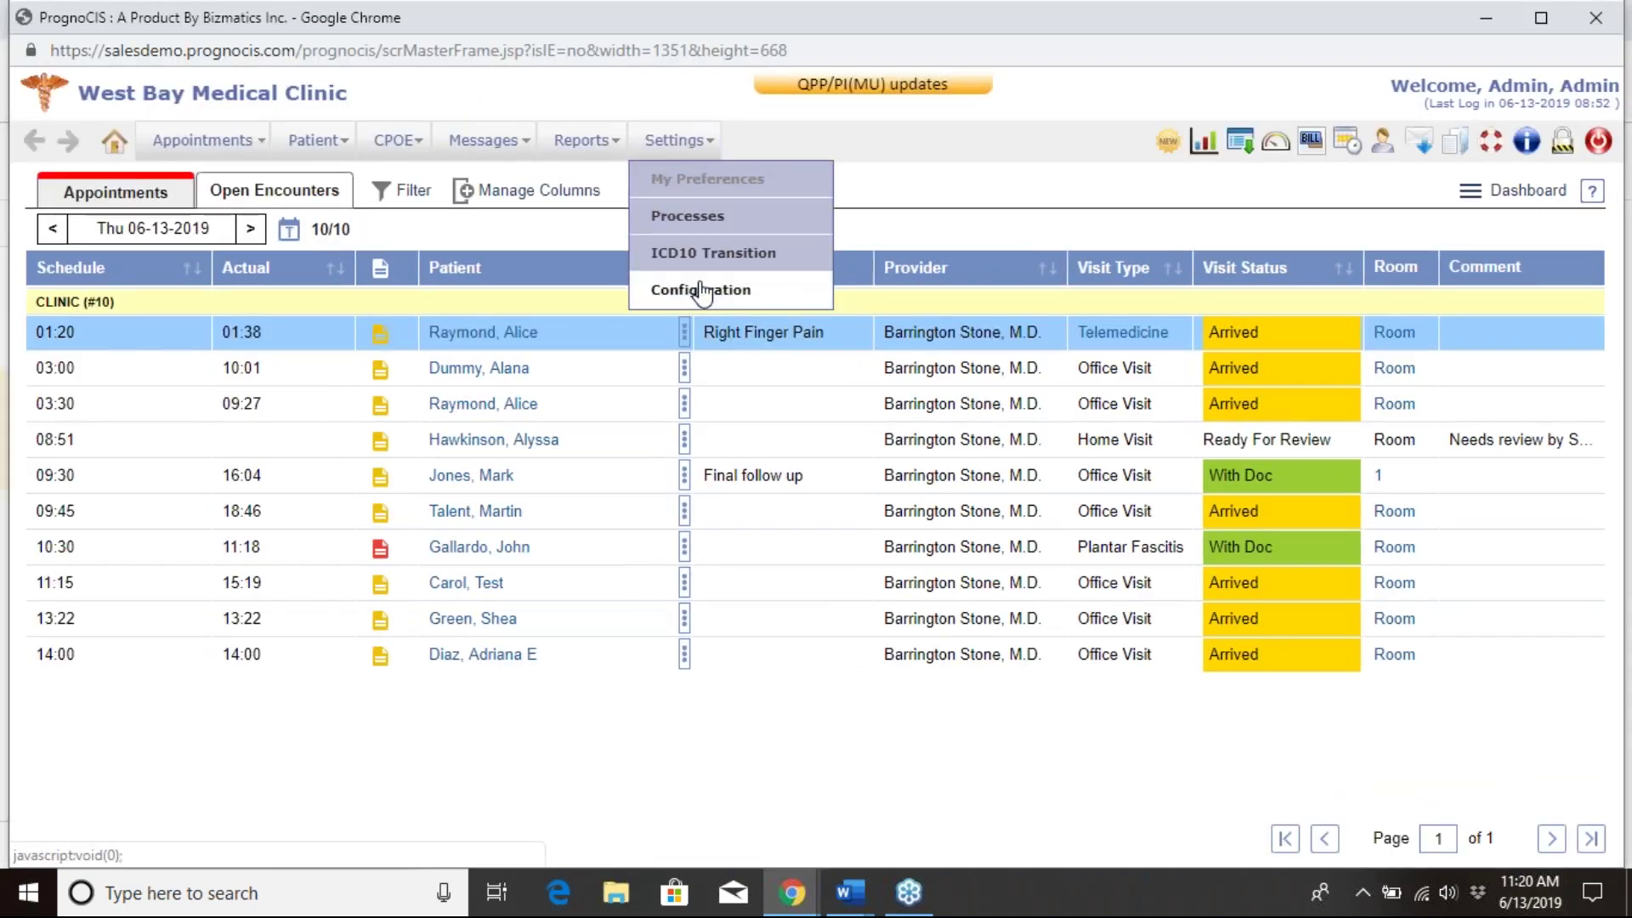
click(702, 291)
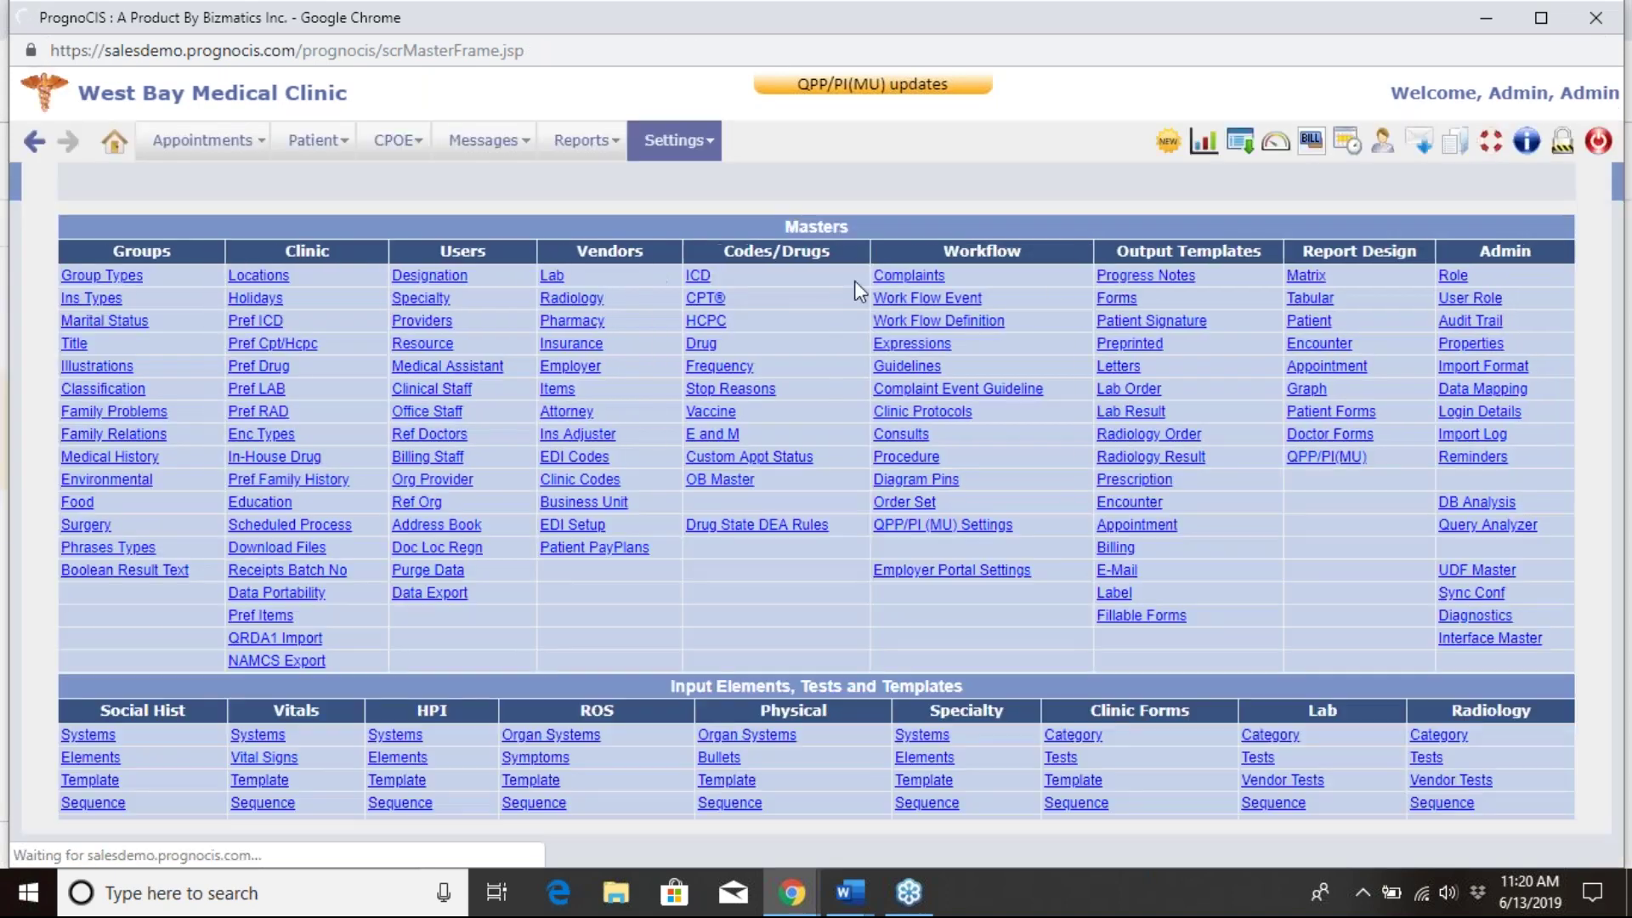
click(1447, 346)
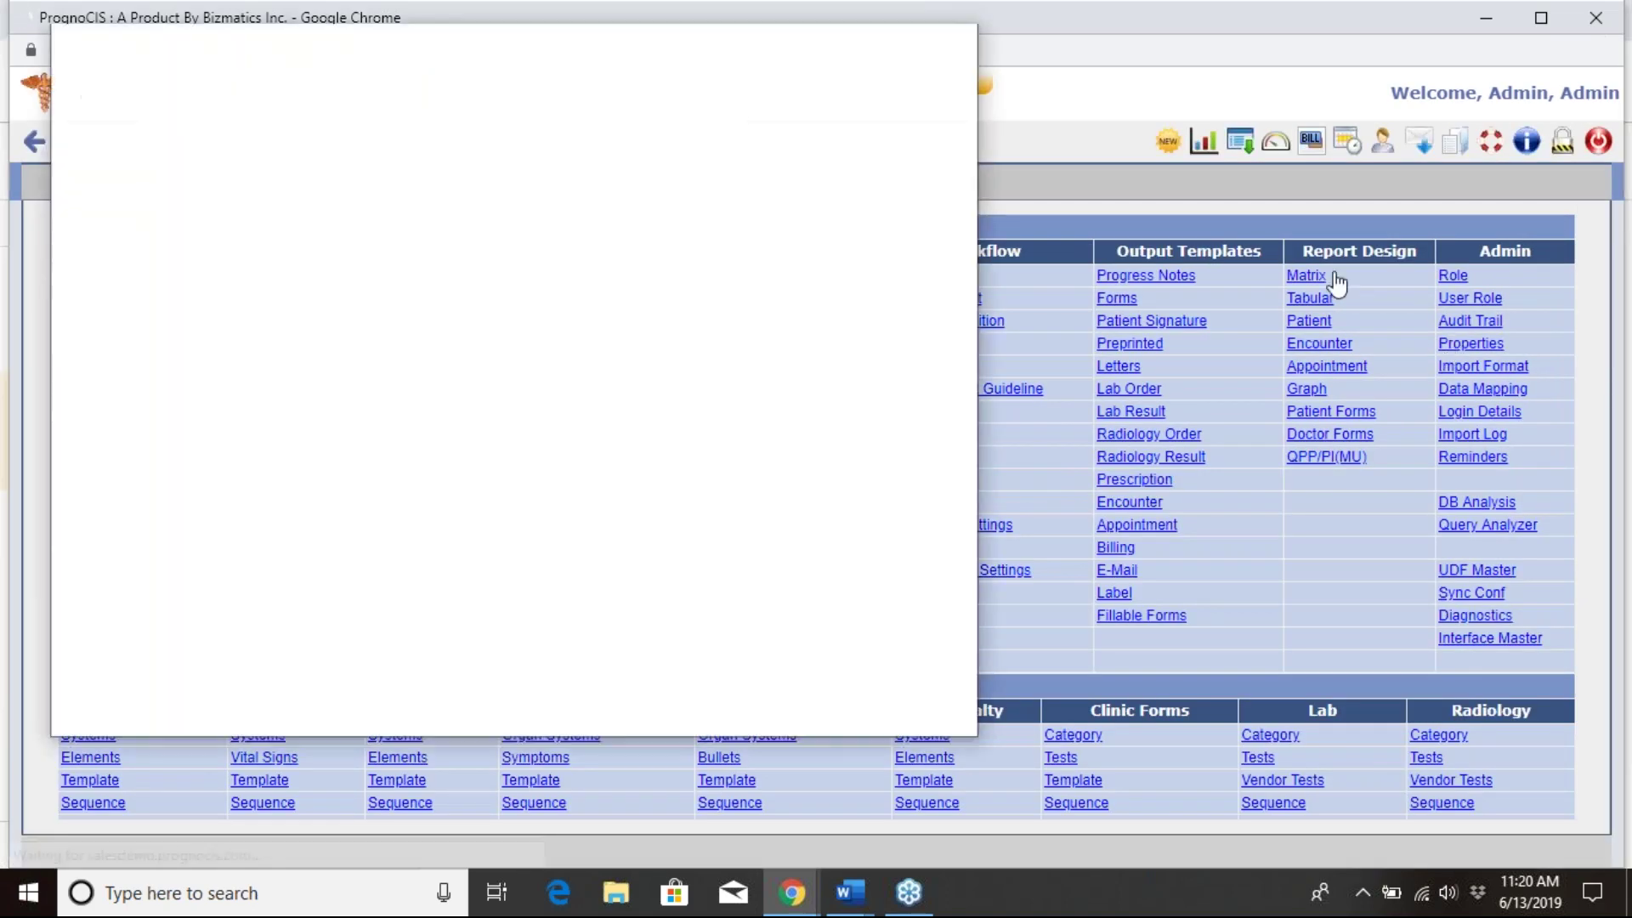
text(h)
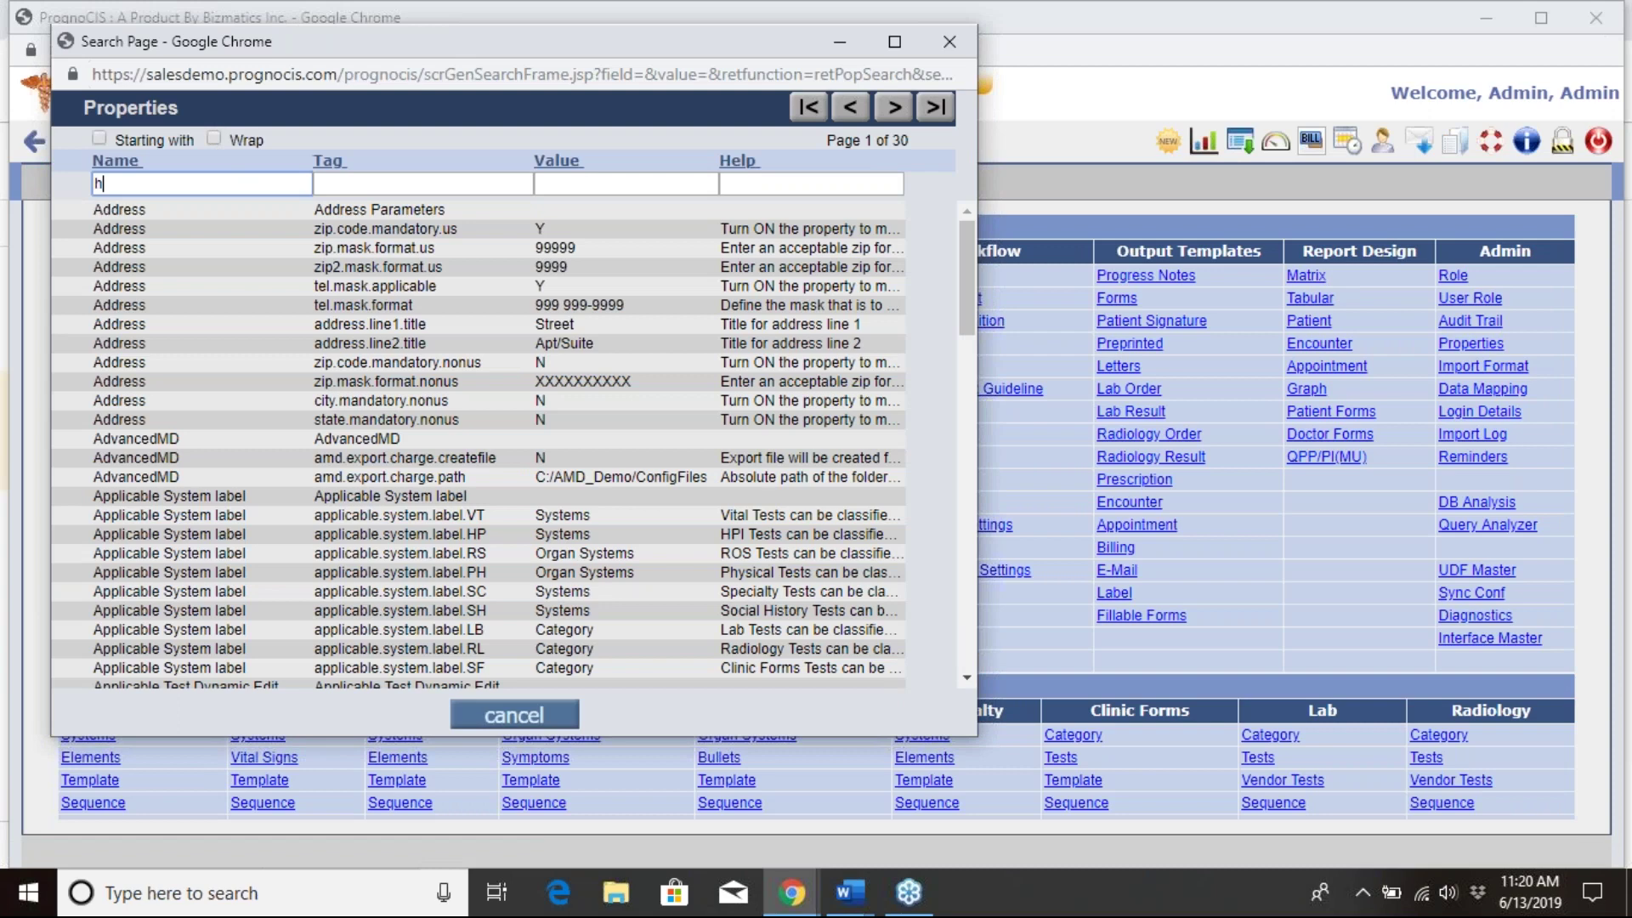
text(ome)
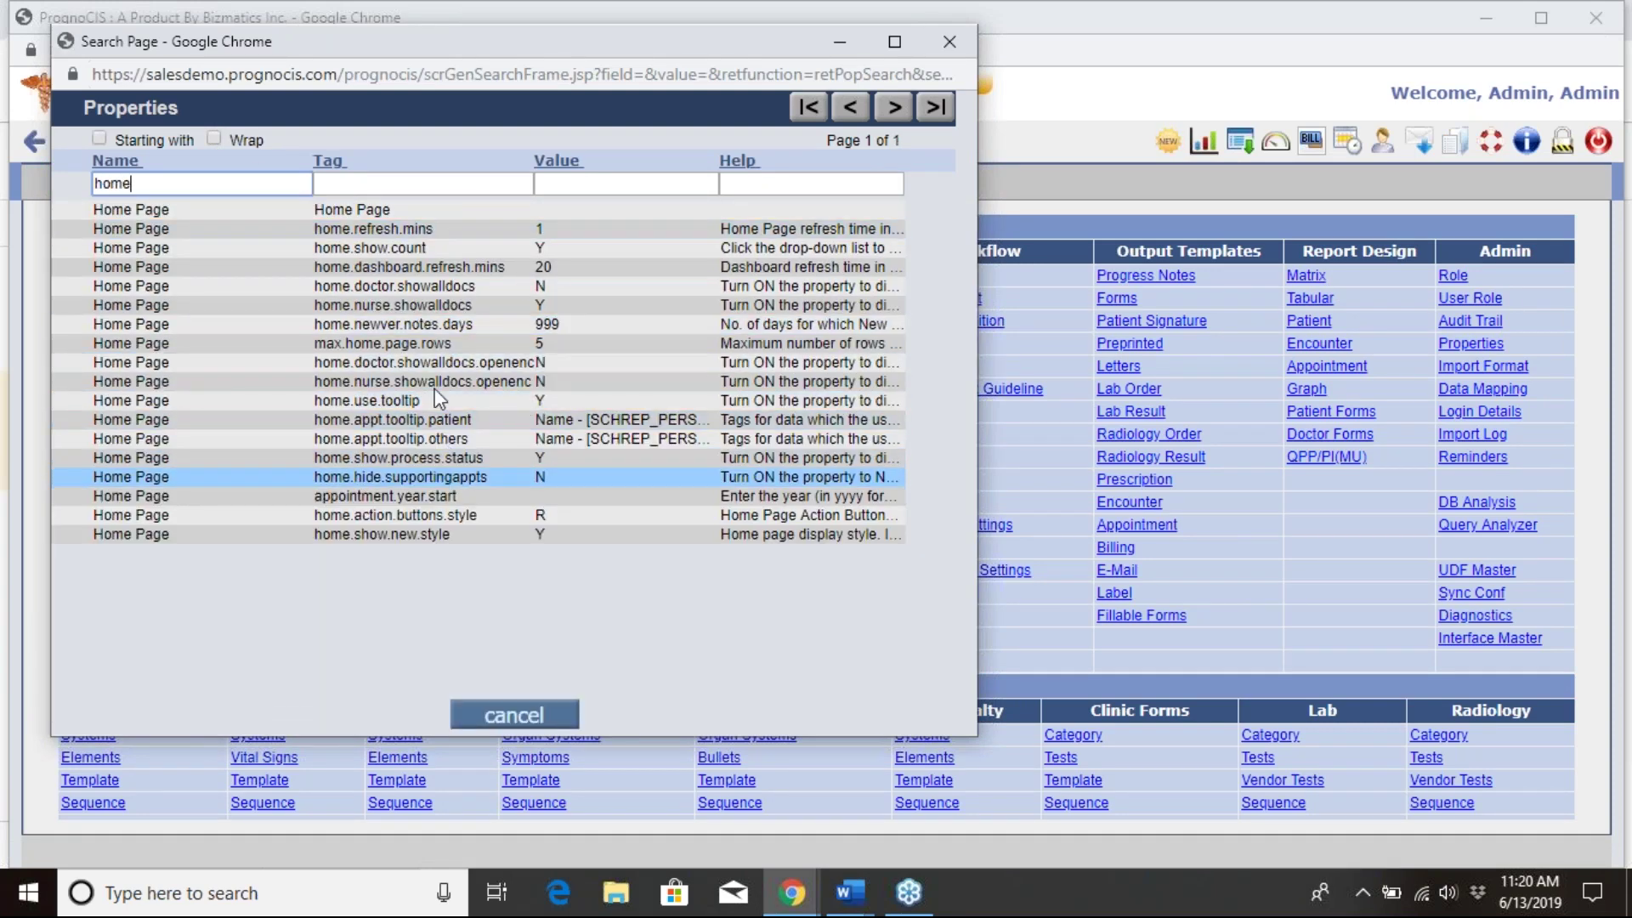
click(446, 180)
text(ac)
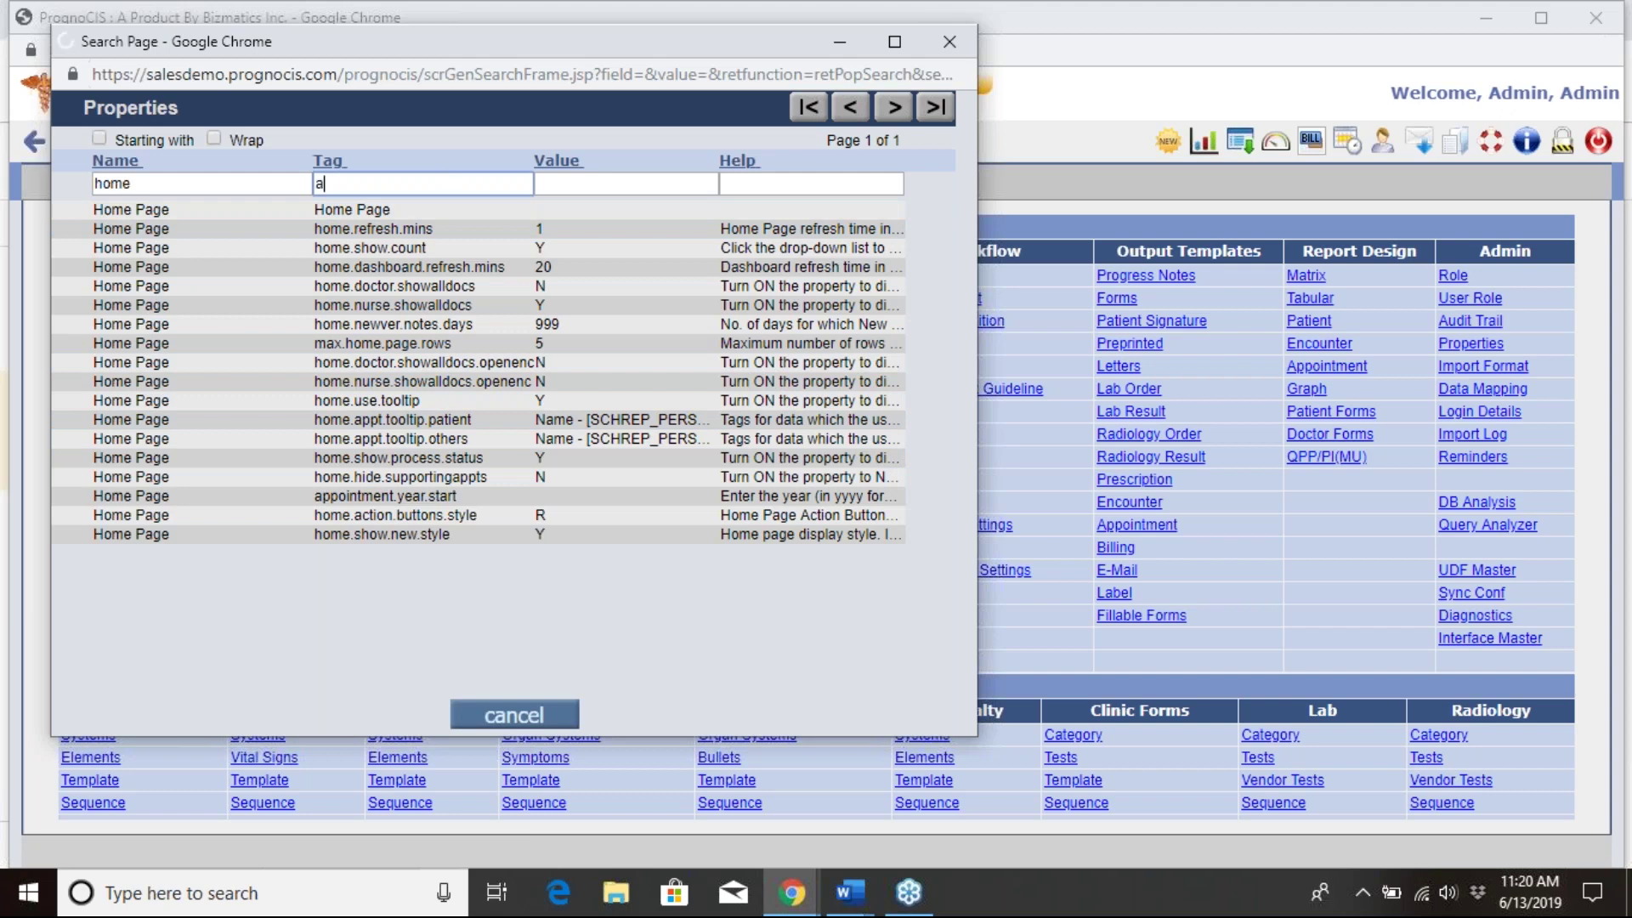
click(450, 210)
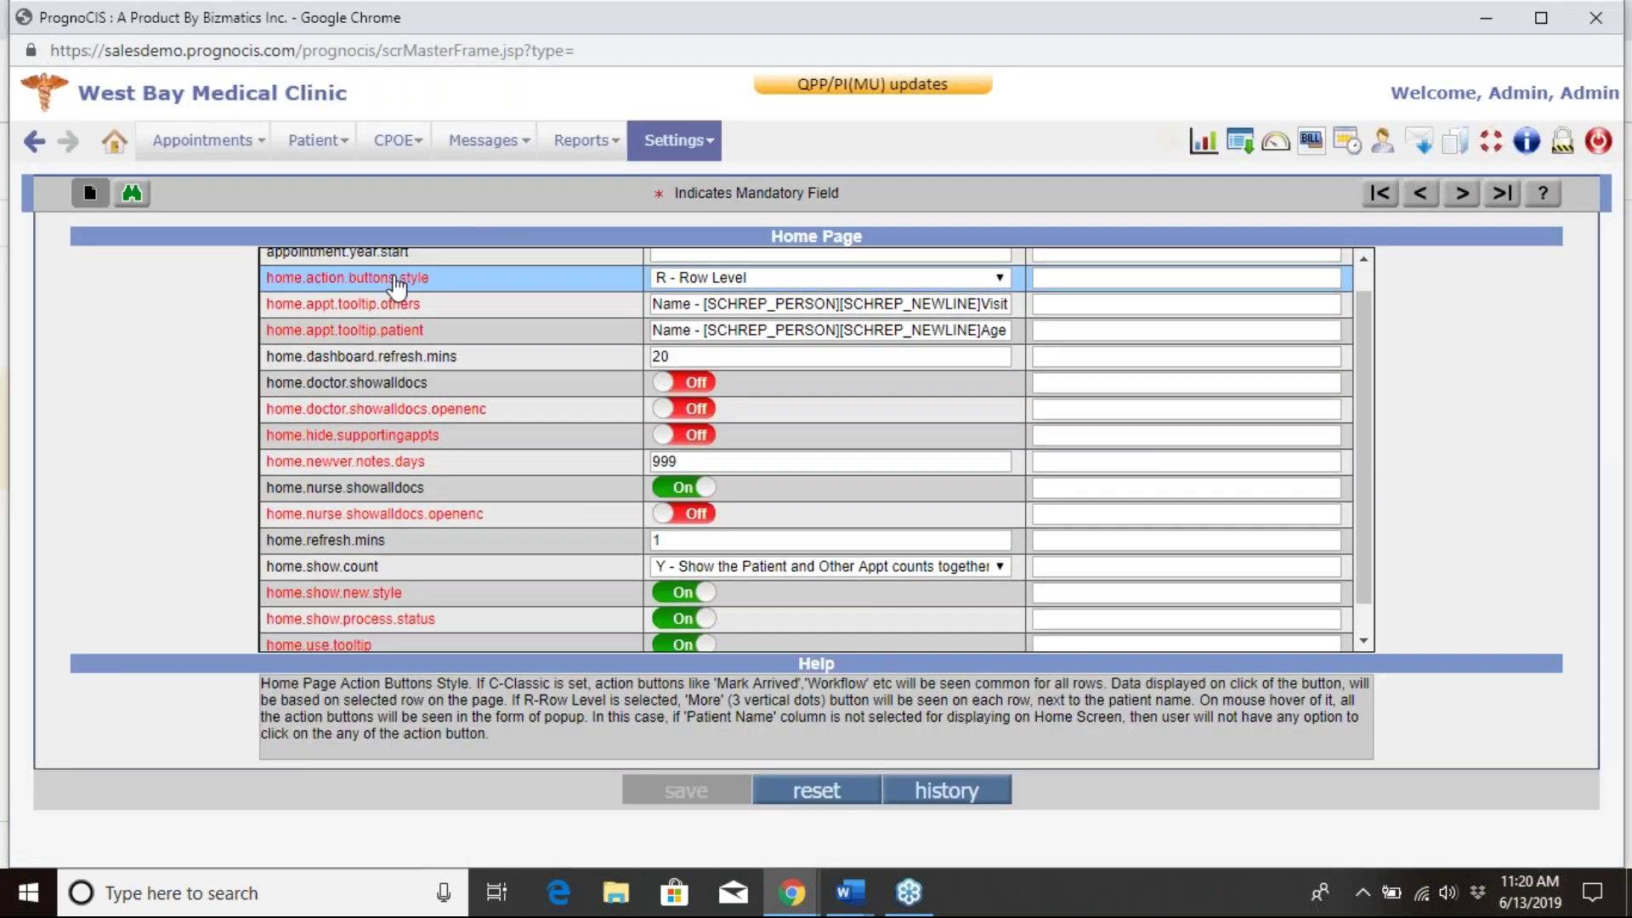
Step: Set home.action.buttons.style to "C - Classic", save the properties, and return to the home screen
click(768, 274)
click(765, 290)
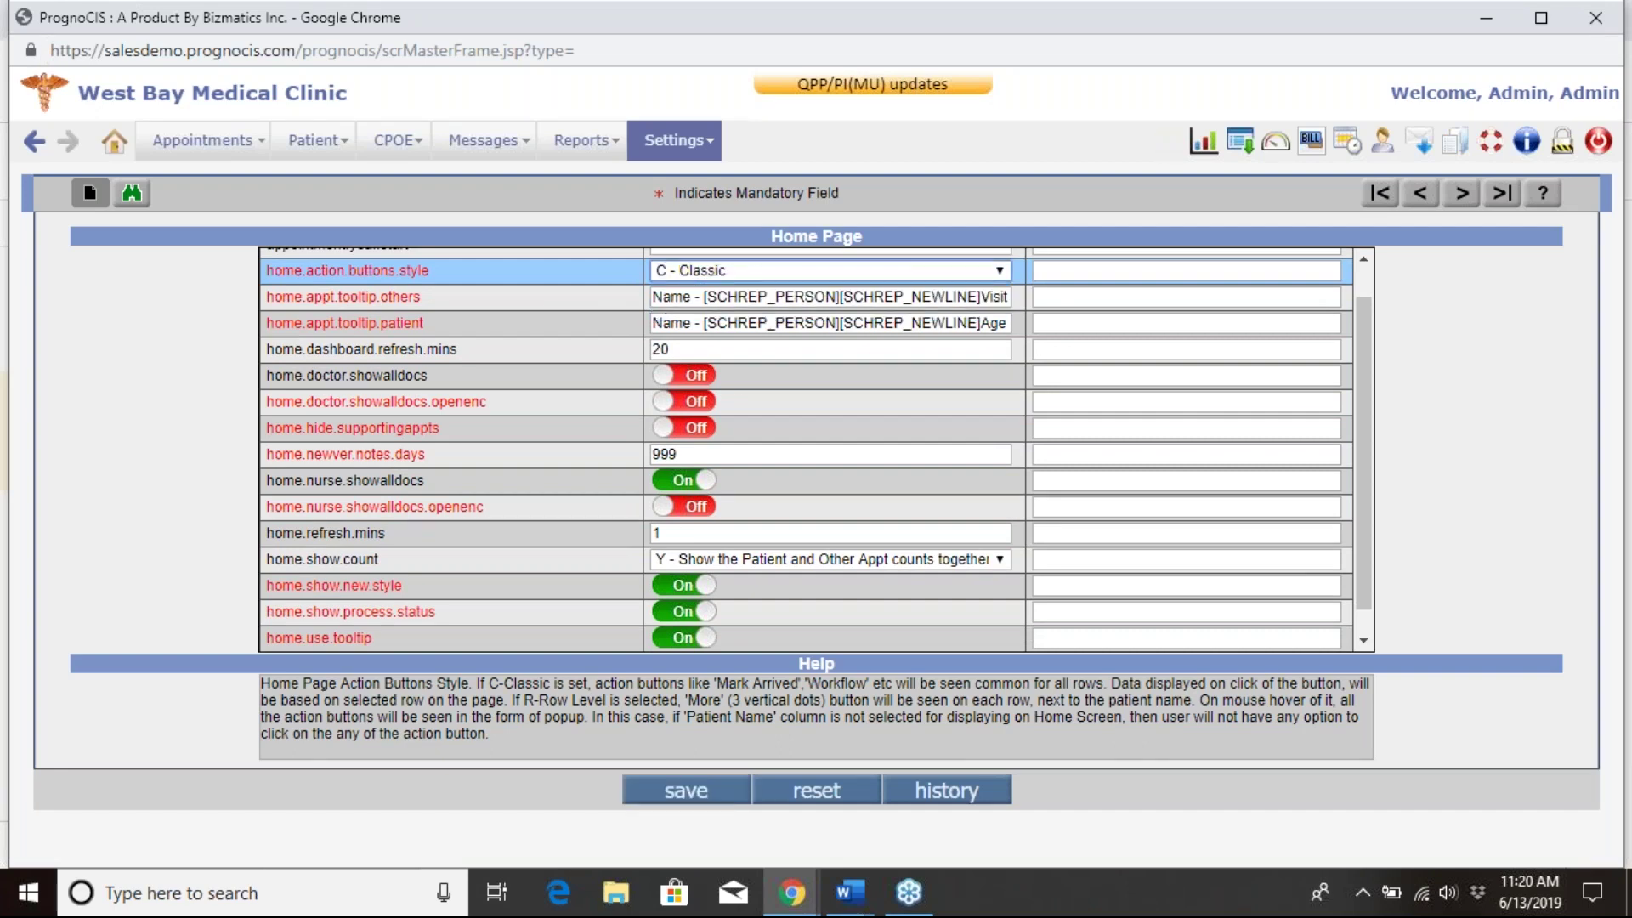
click(693, 794)
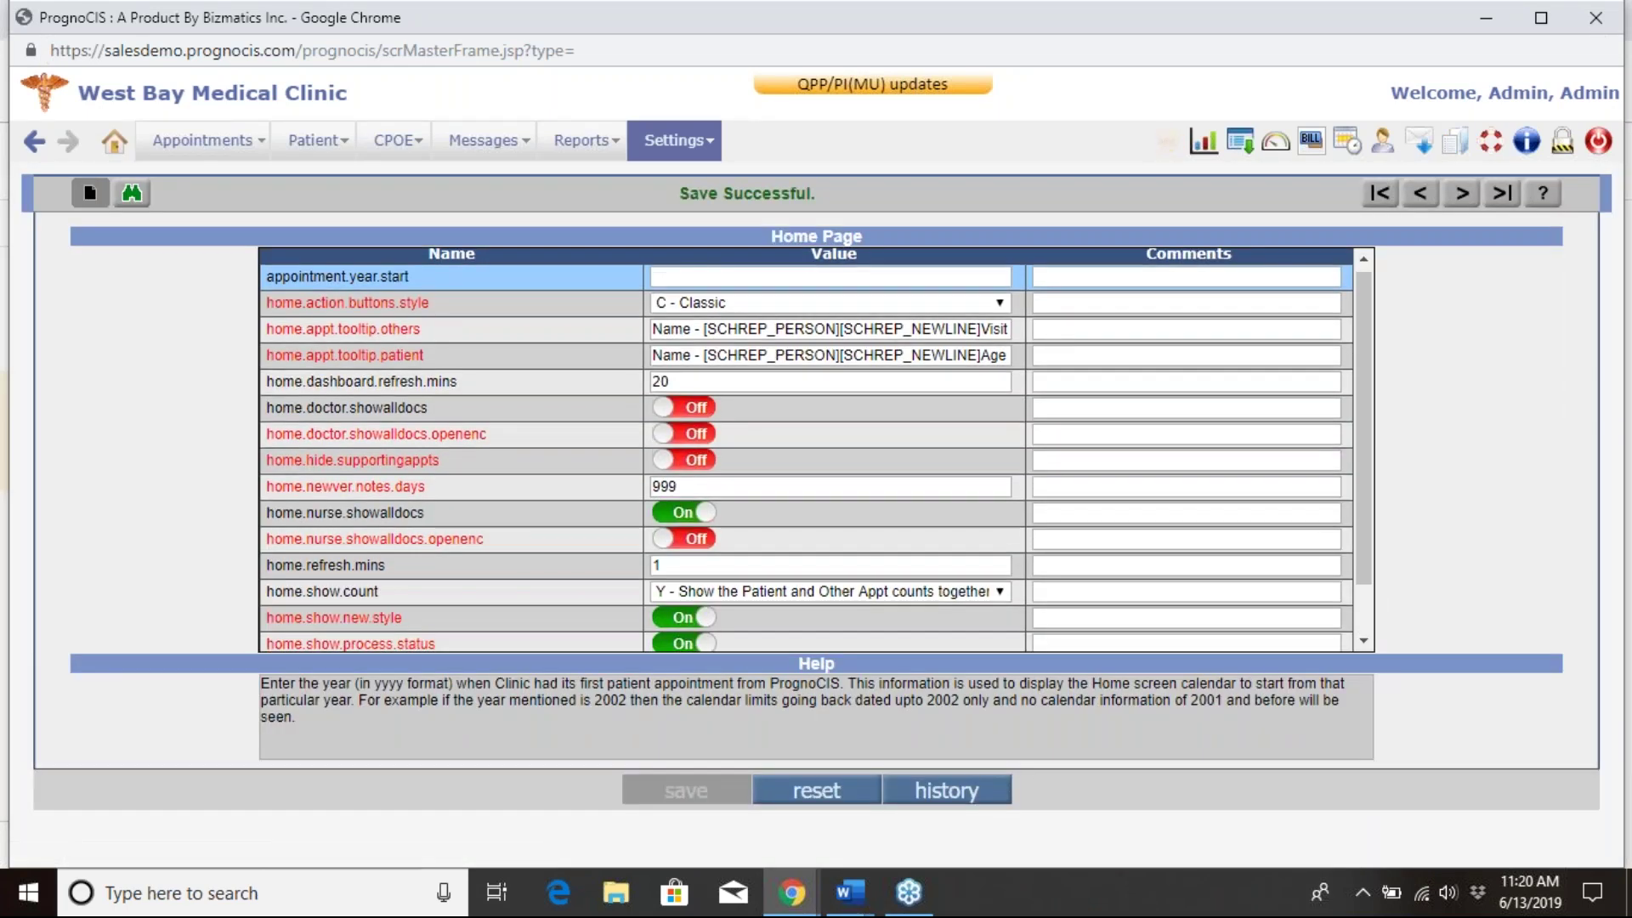
click(118, 141)
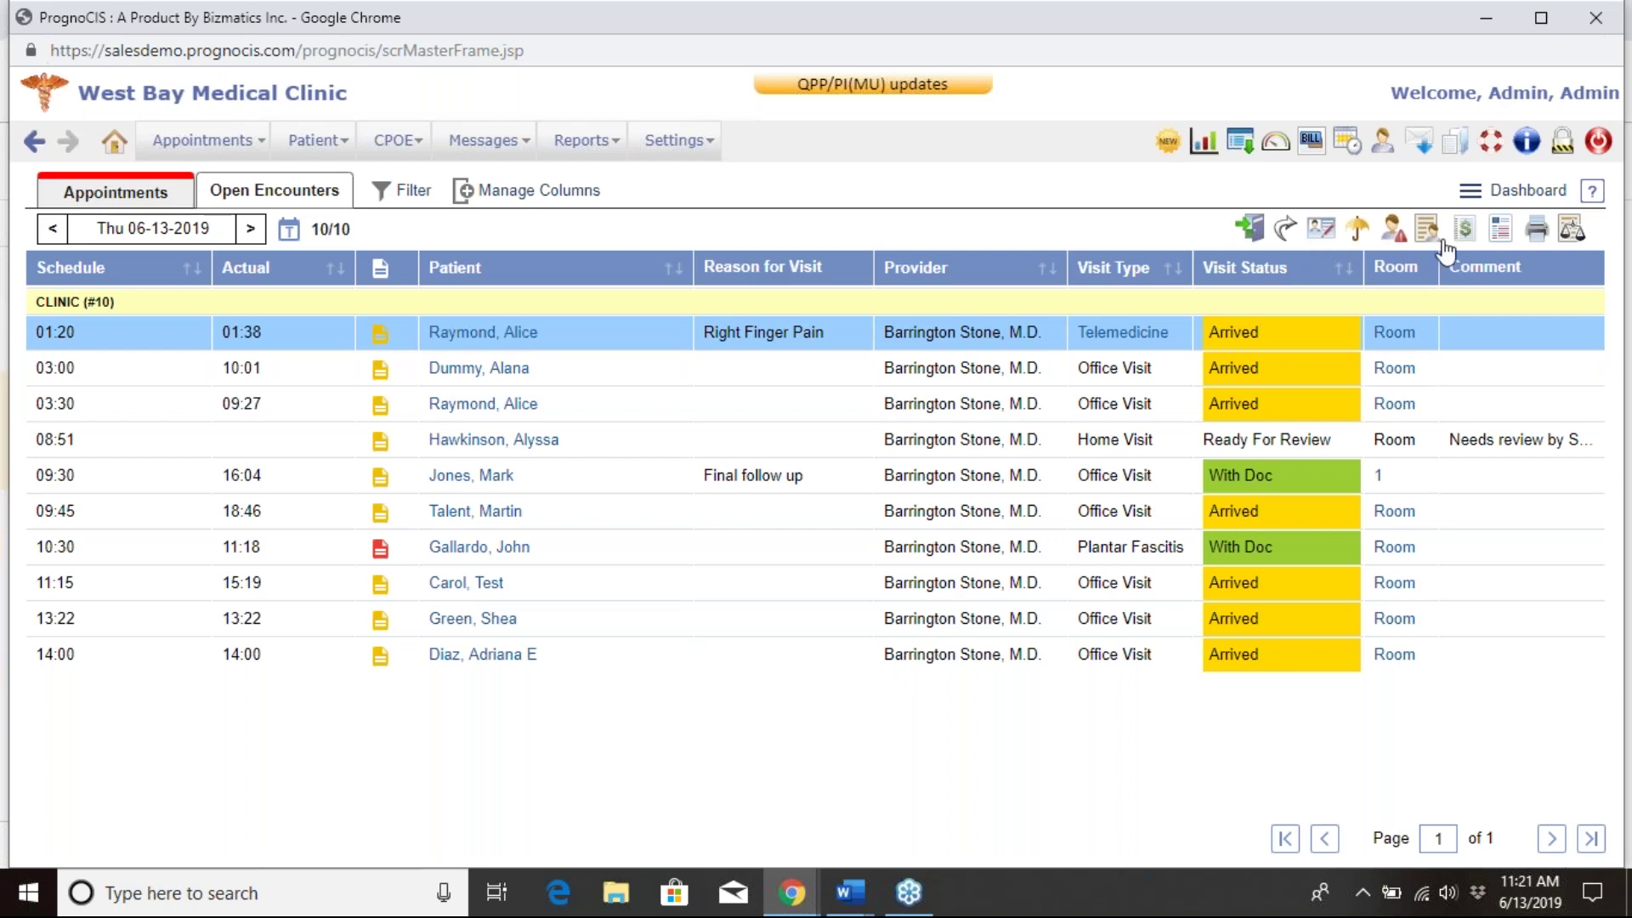
Step: Reopen the configuration properties, search for name "home" and tag "act", and open home.action.buttons.style again
click(676, 141)
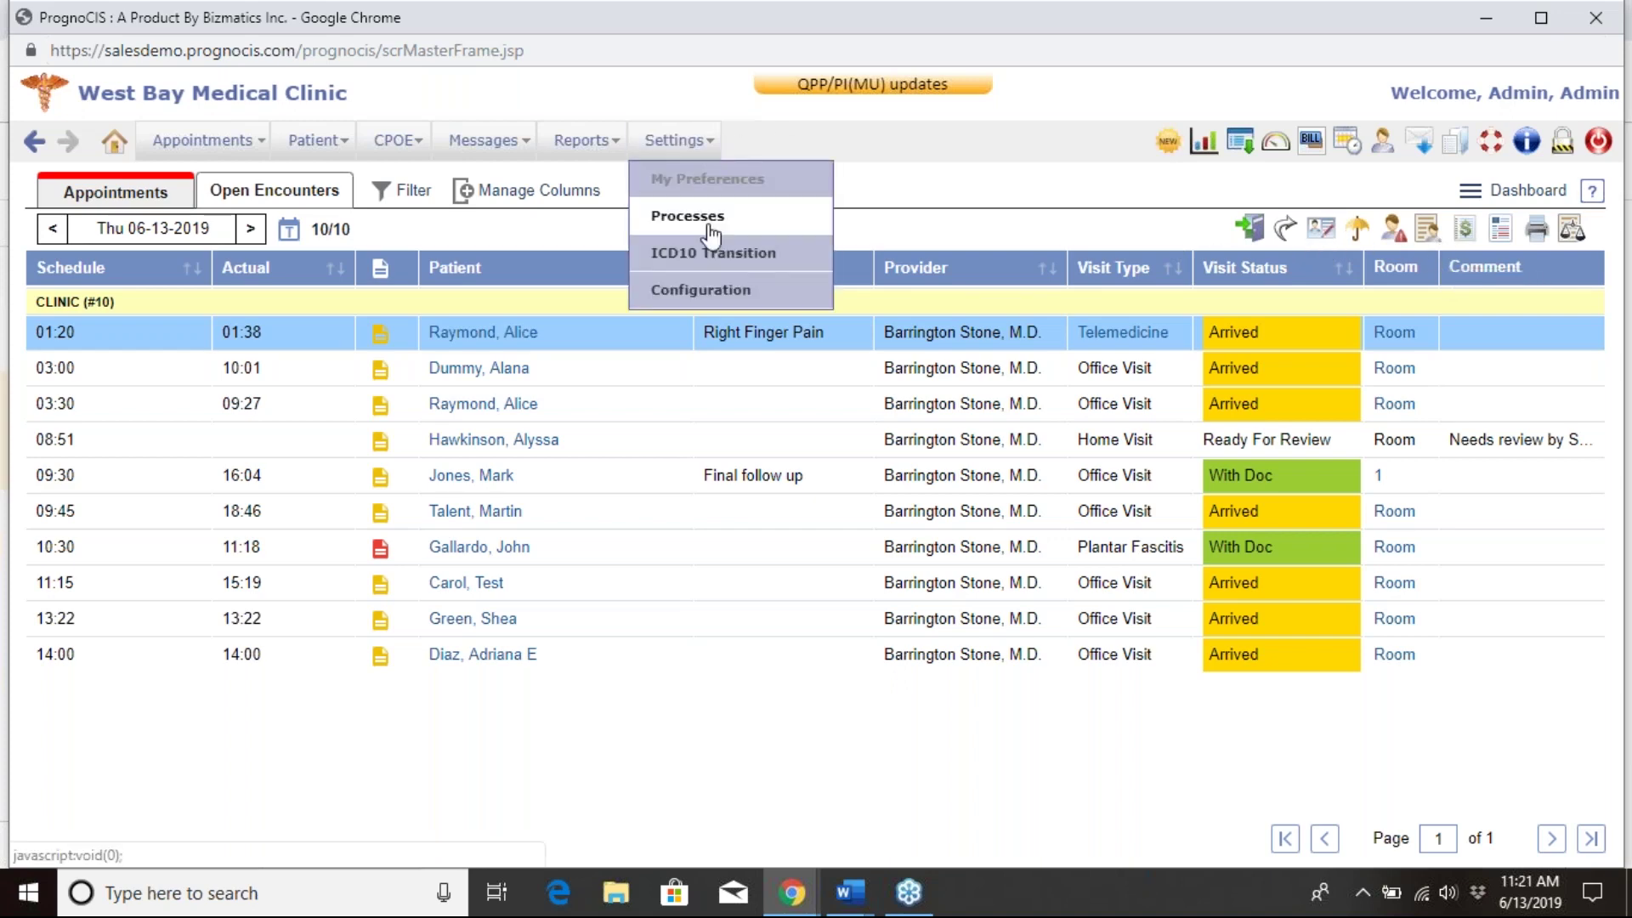
click(717, 290)
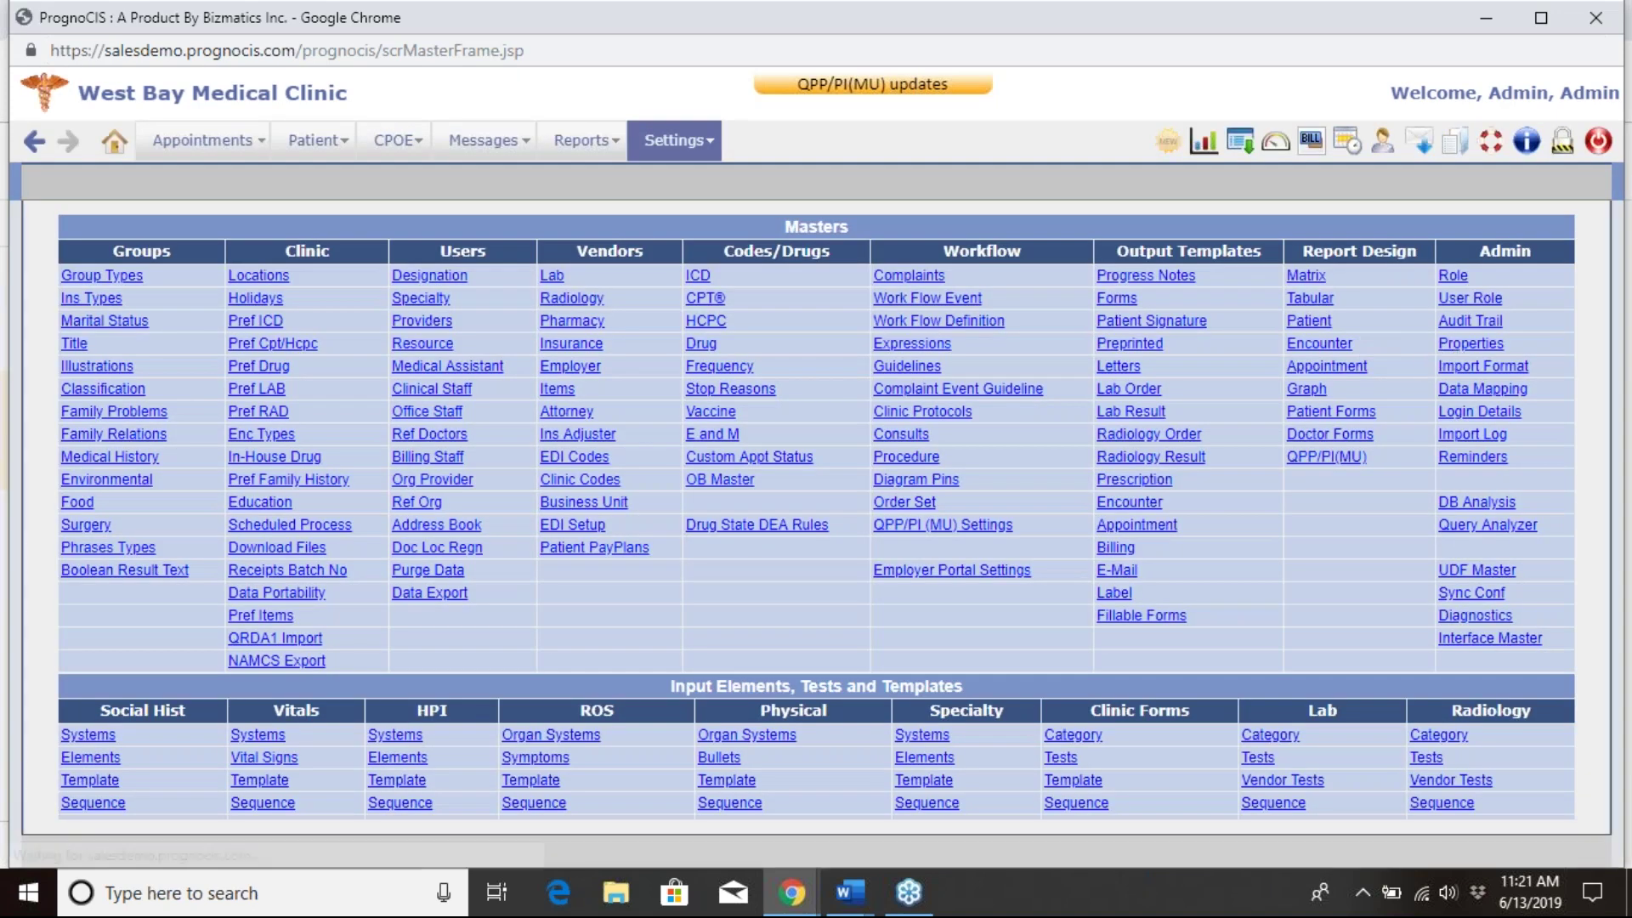
click(1471, 343)
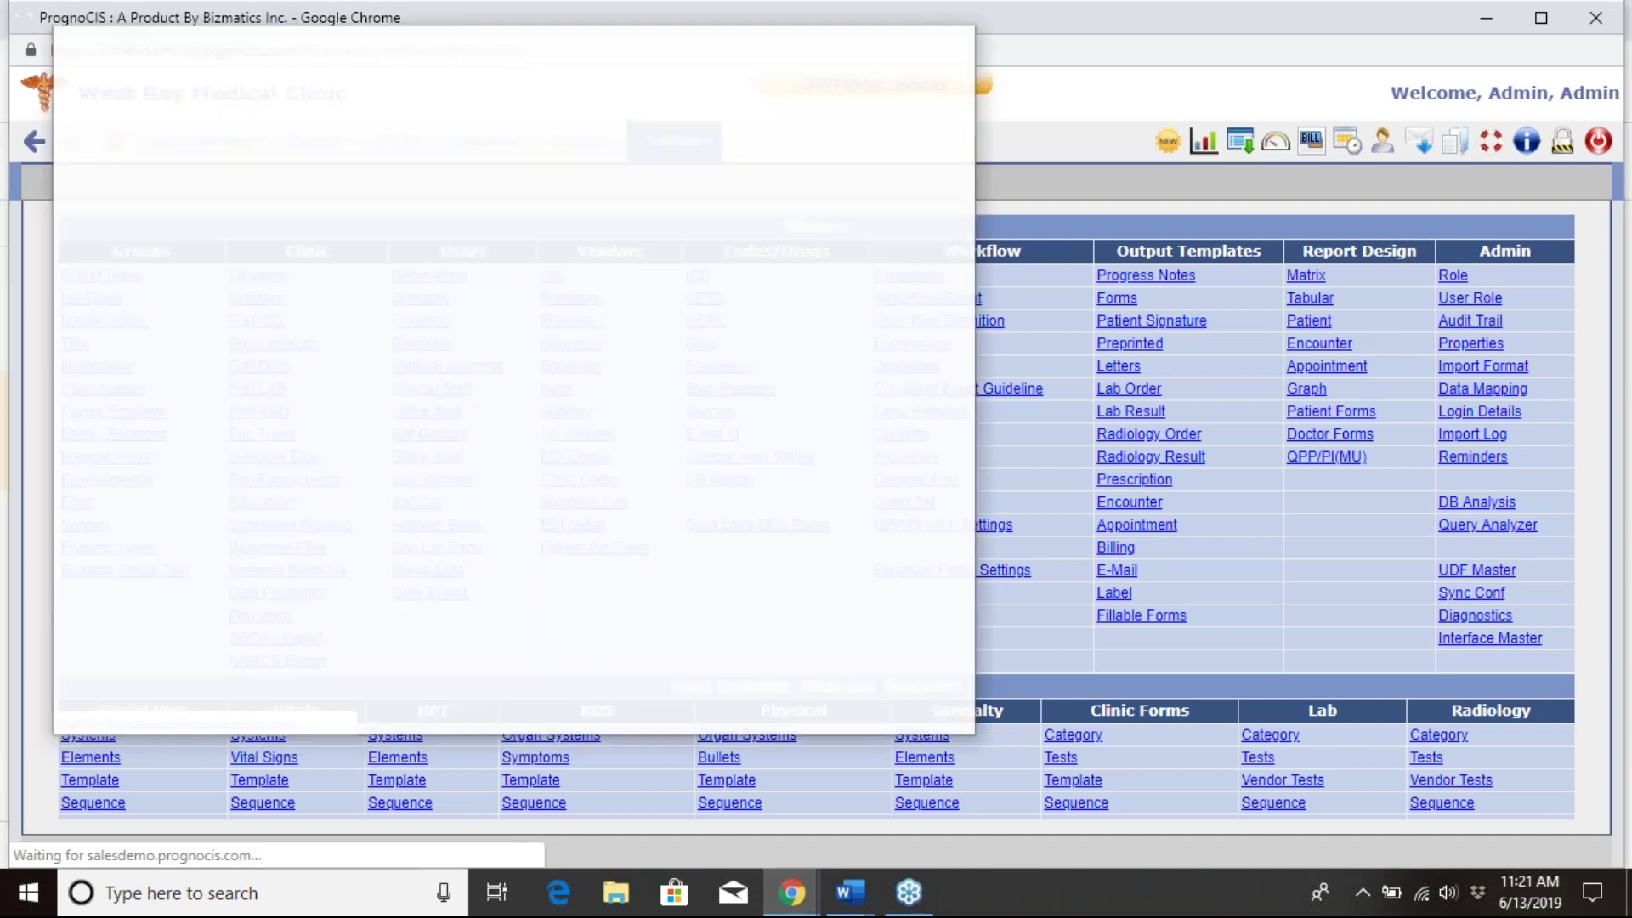
text(ho)
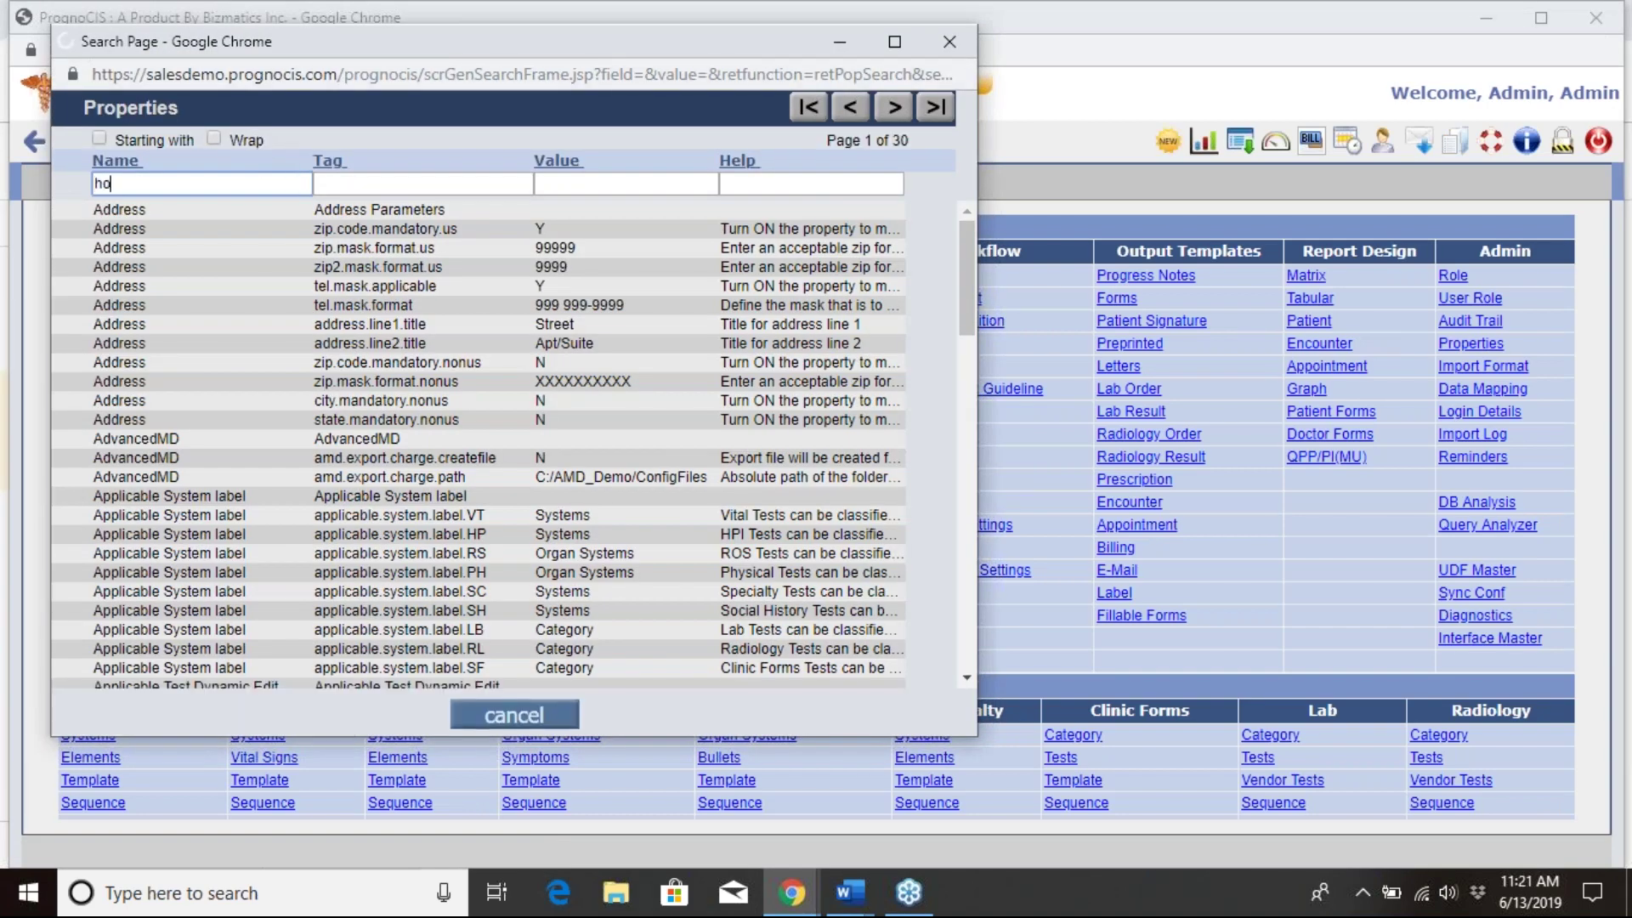
text(me)
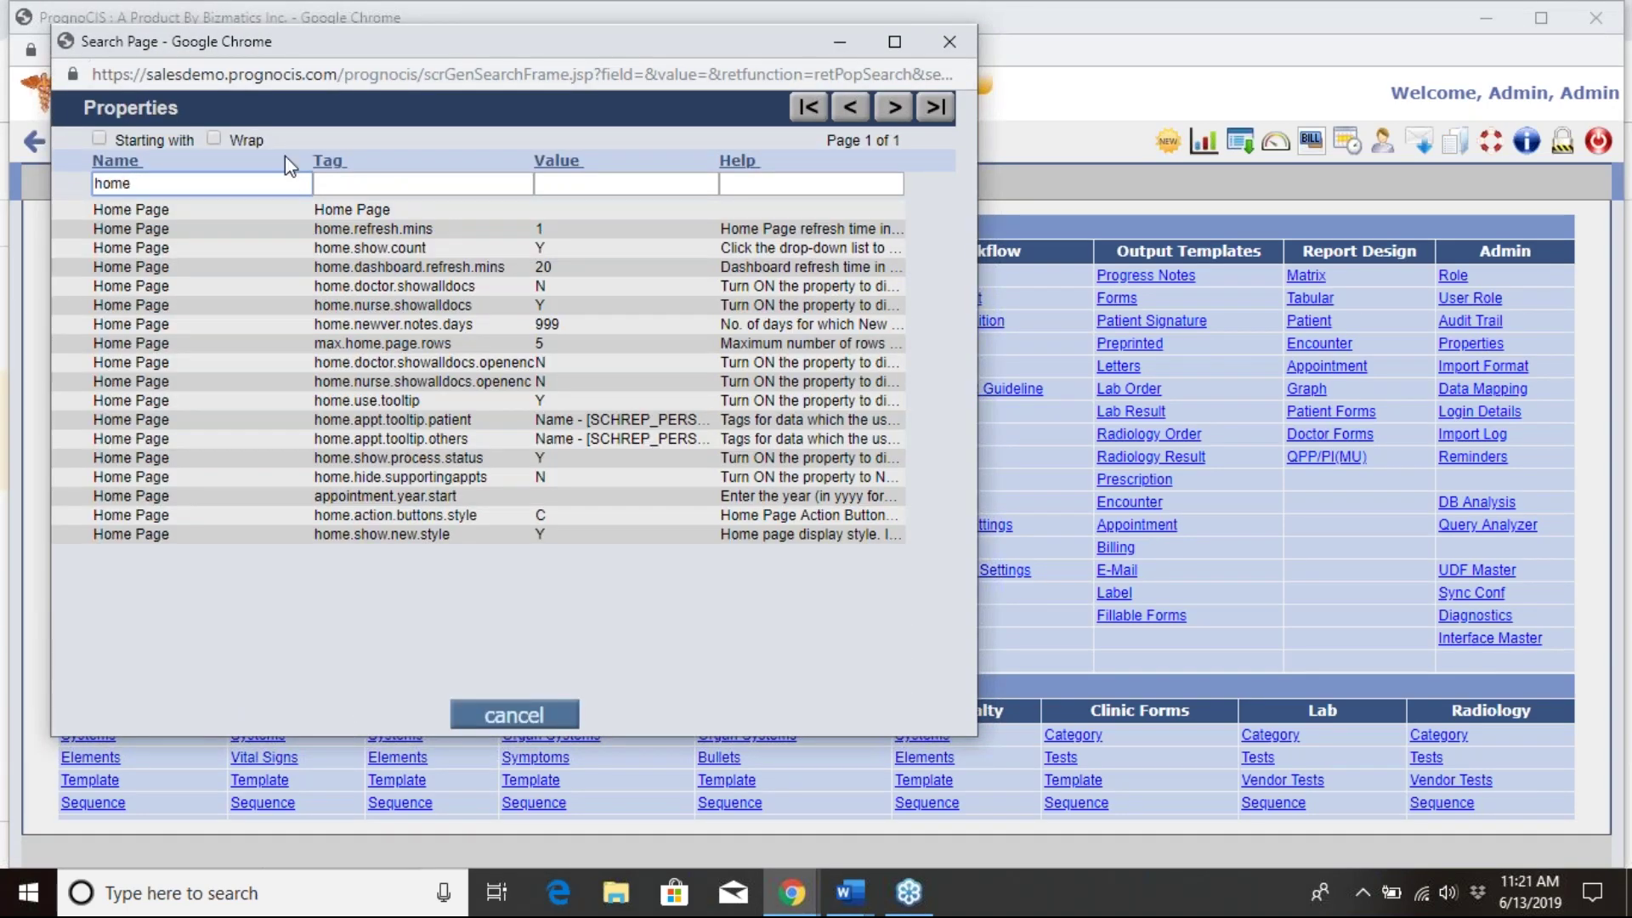
click(456, 190)
text(act)
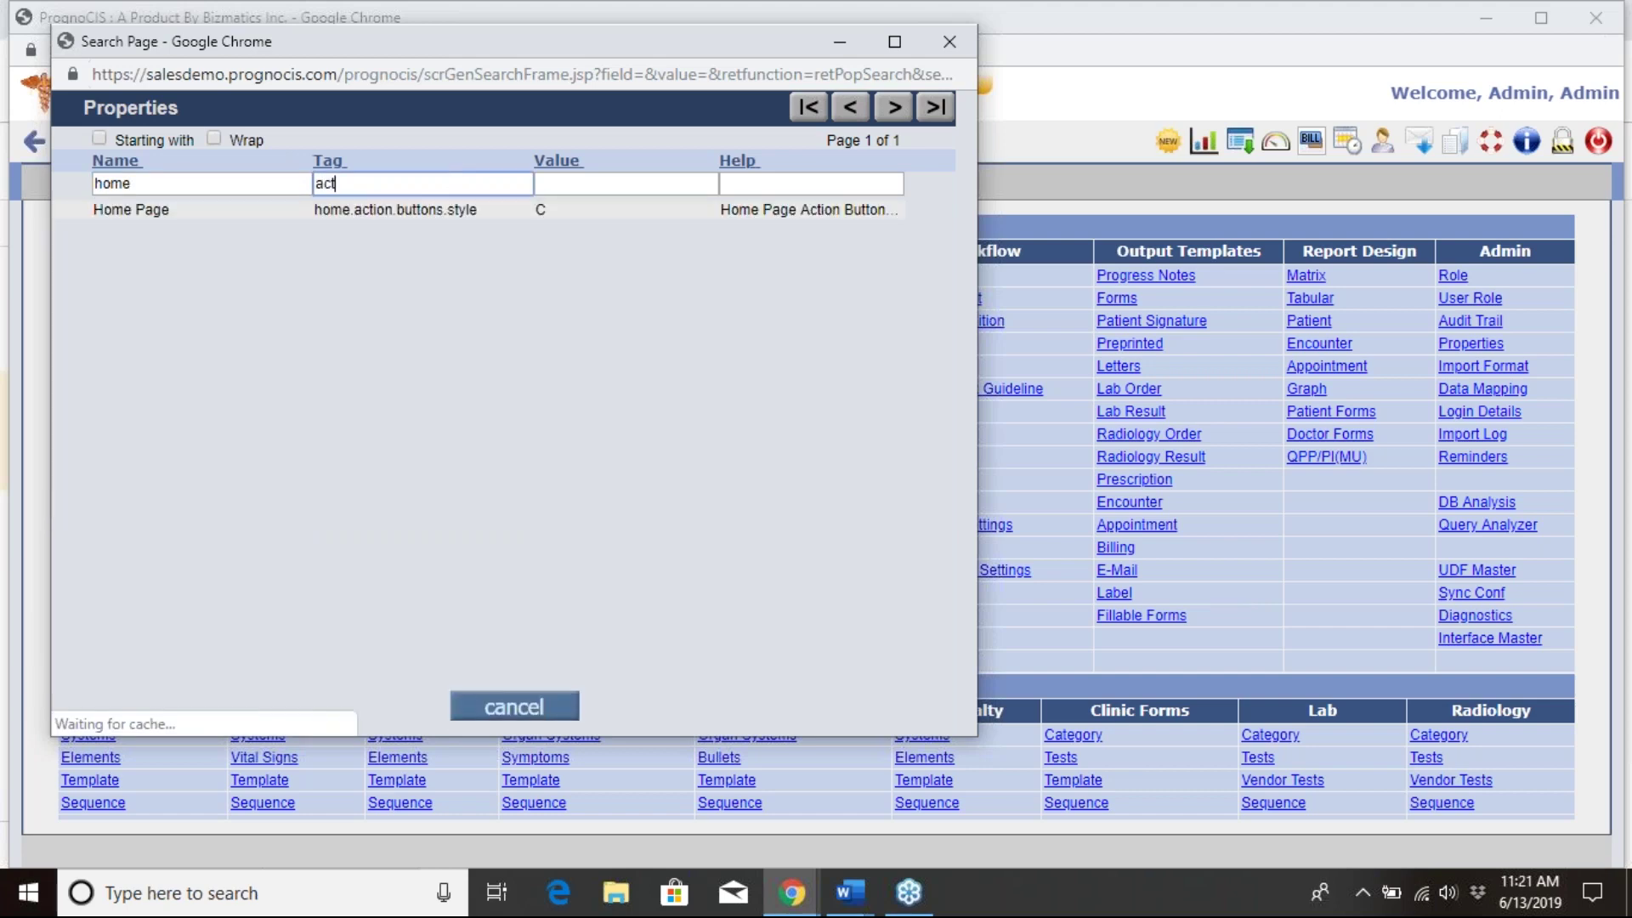
click(424, 208)
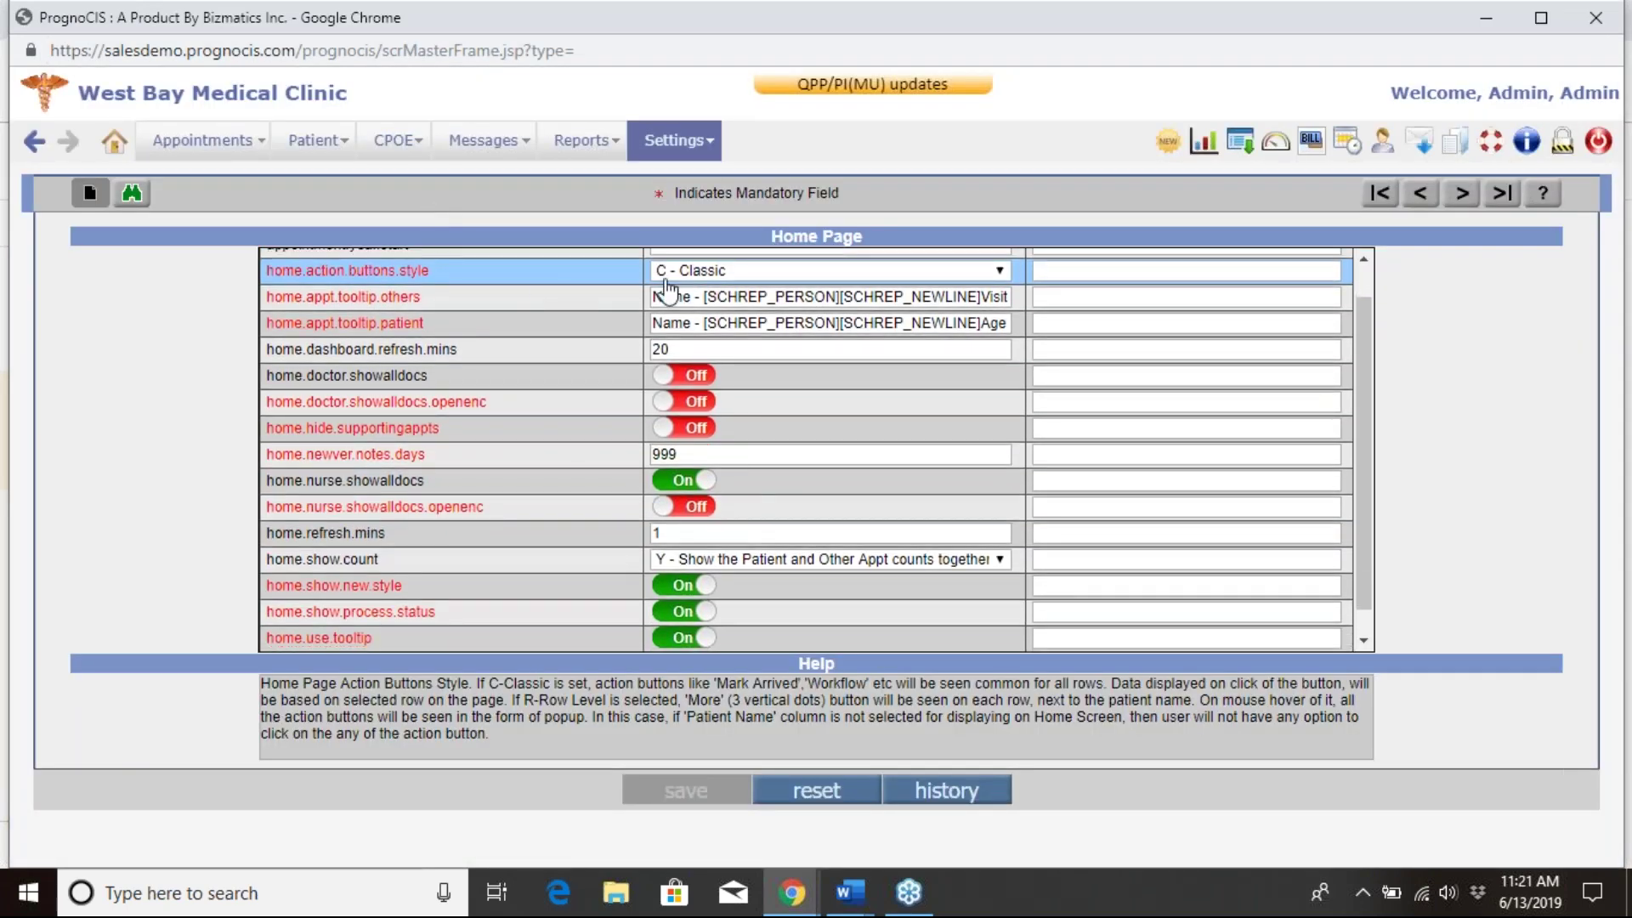
Step: Change the home action buttons style to "R - Row Level", save the properties, and go back to the home screen
click(743, 274)
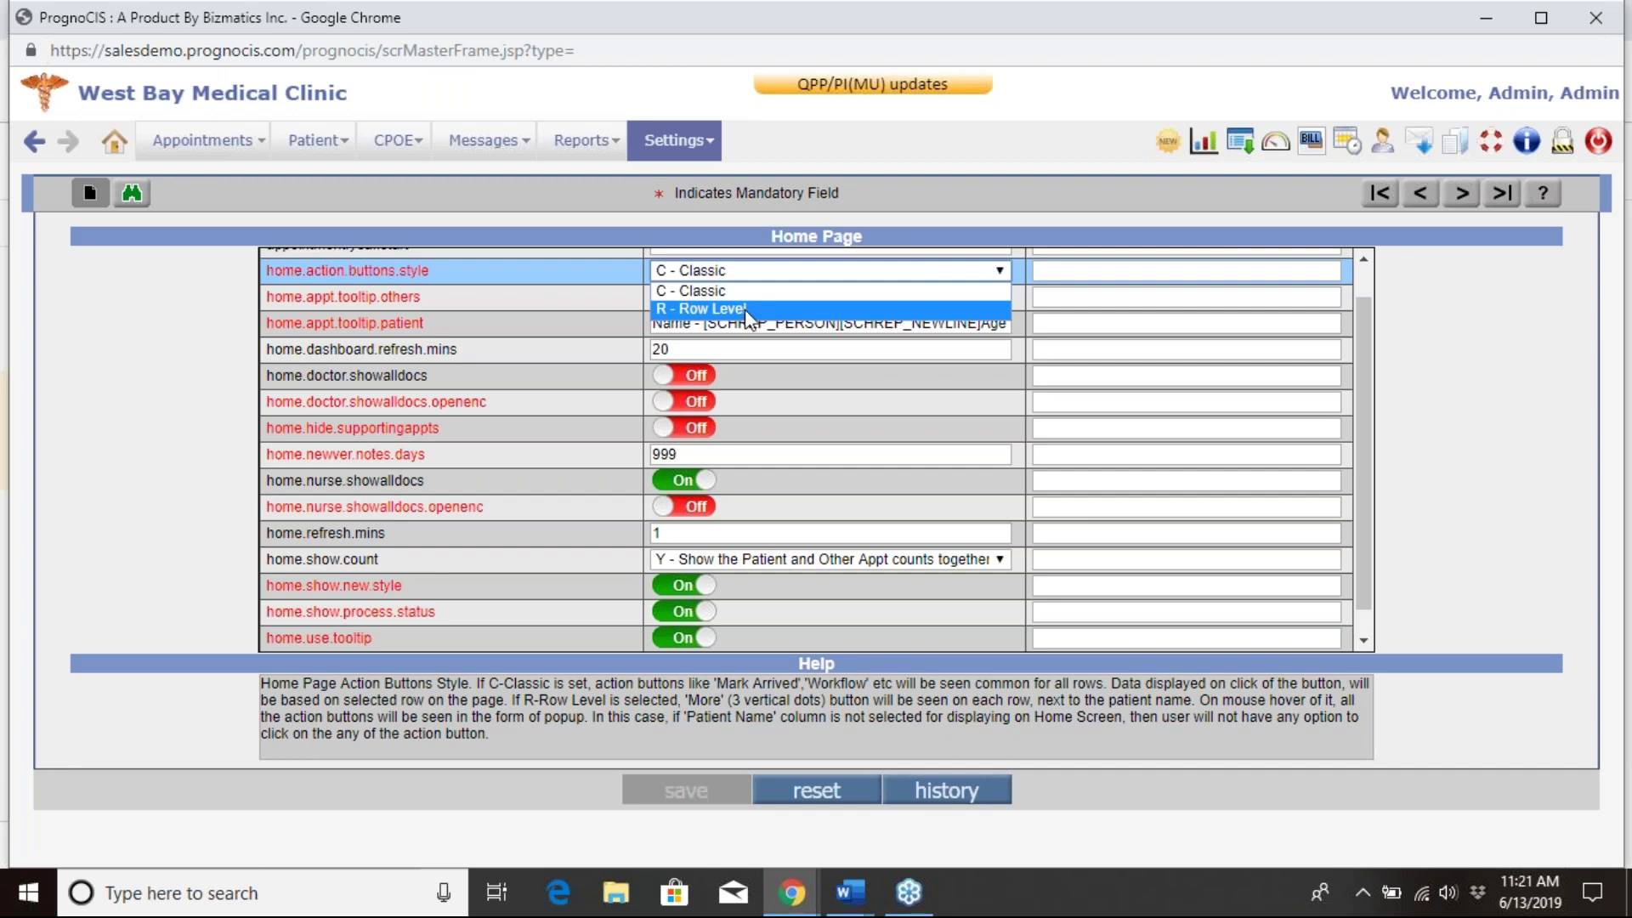
click(752, 311)
click(687, 795)
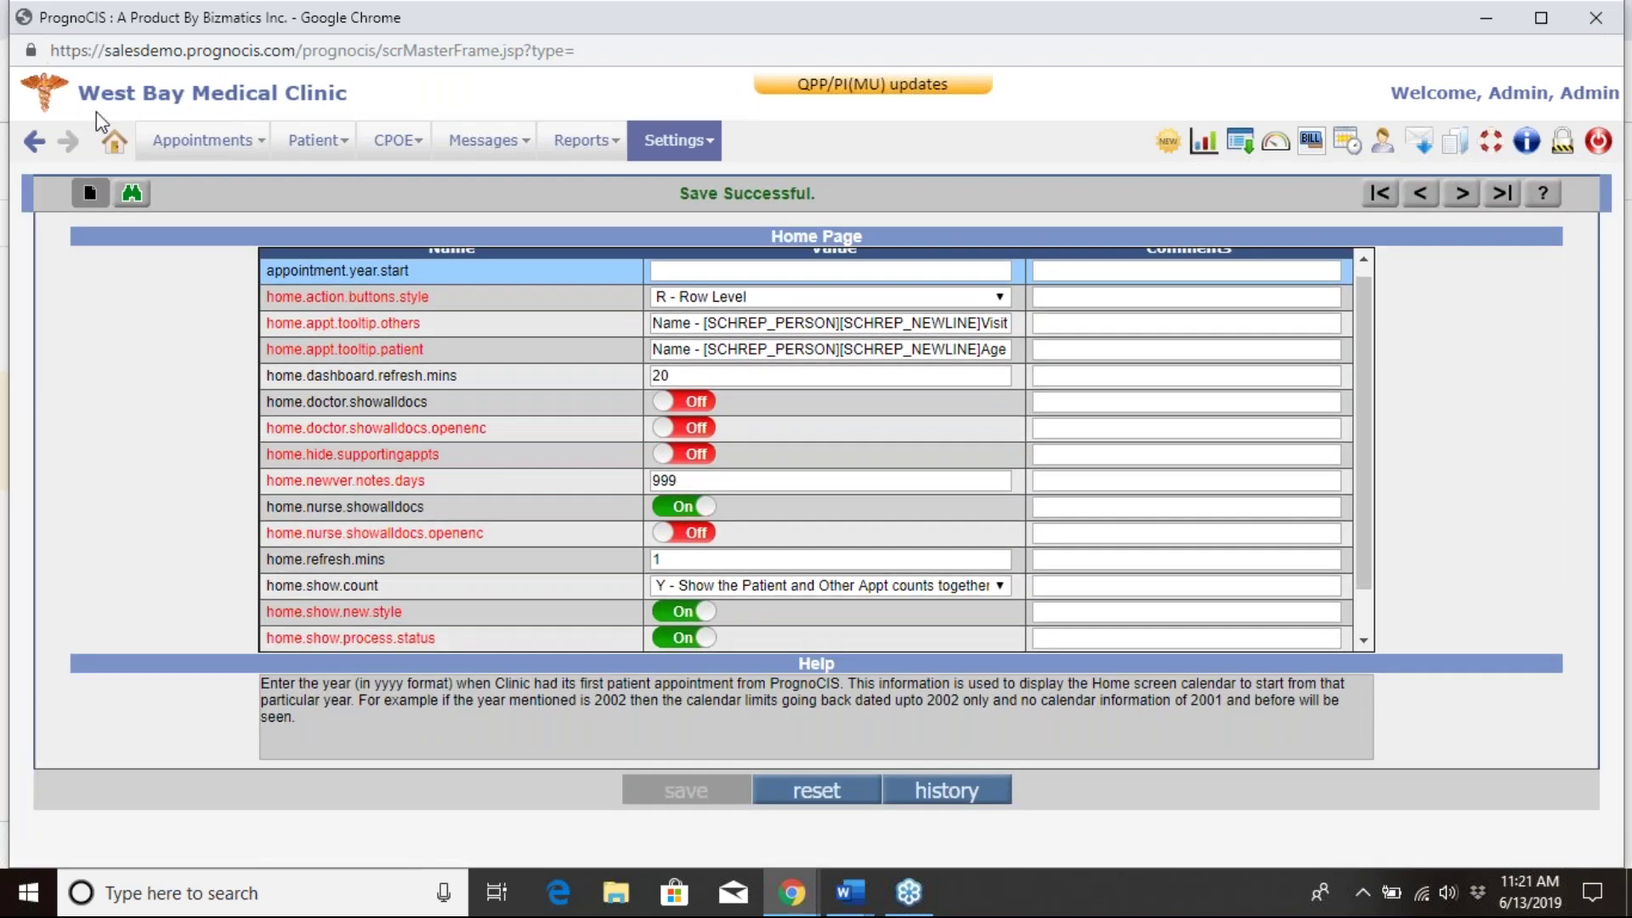
click(109, 144)
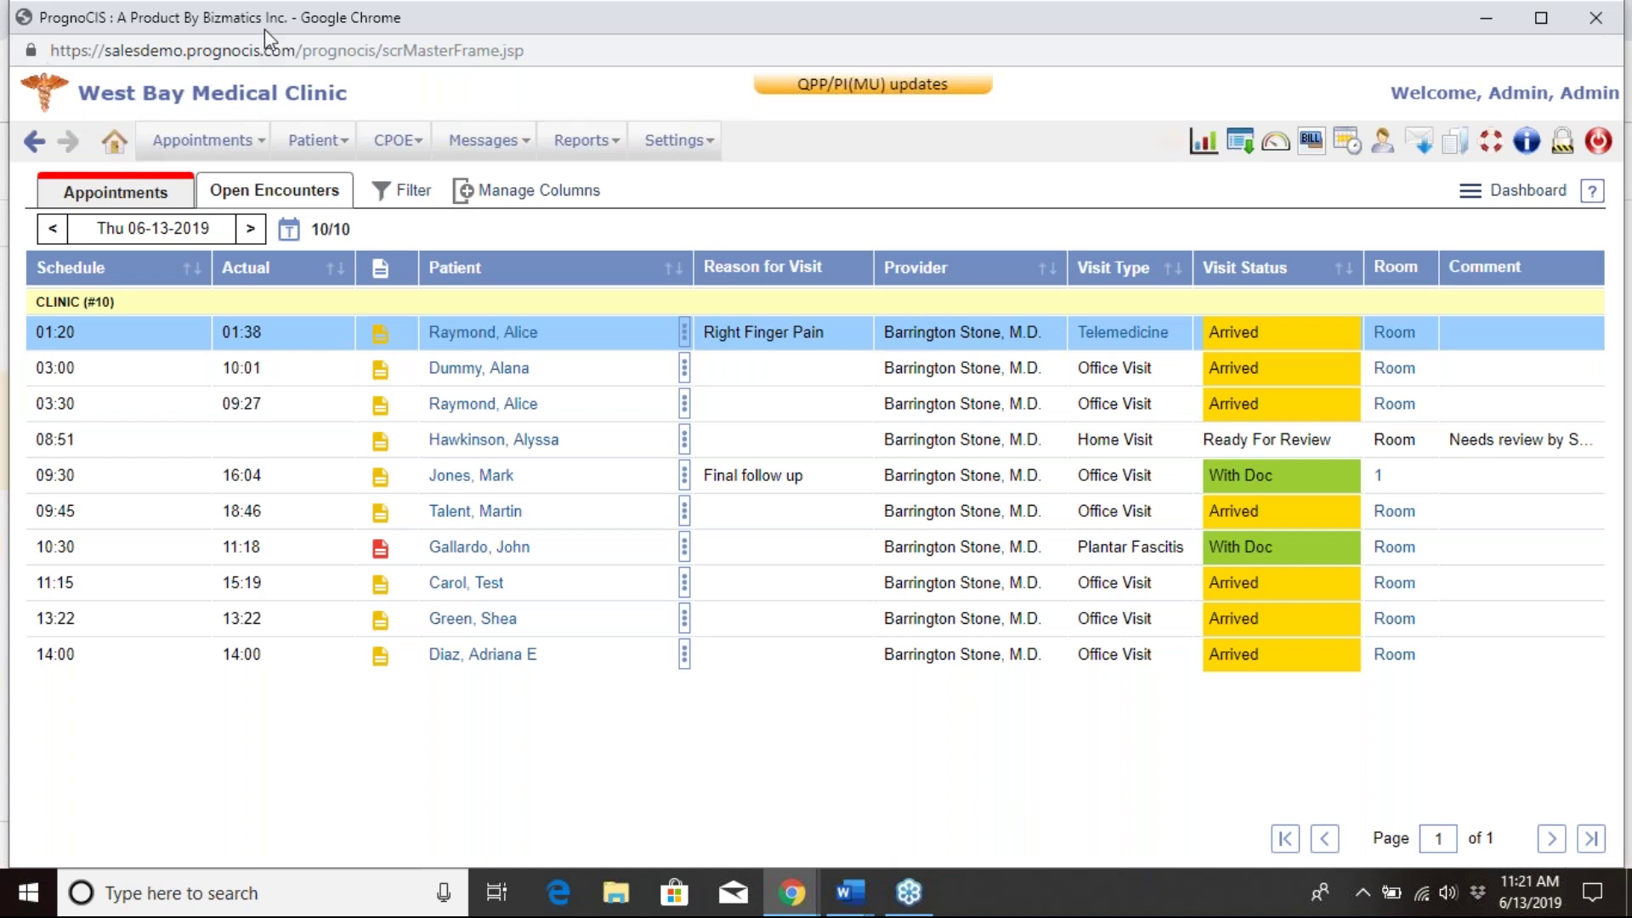
mouse_move(676, 151)
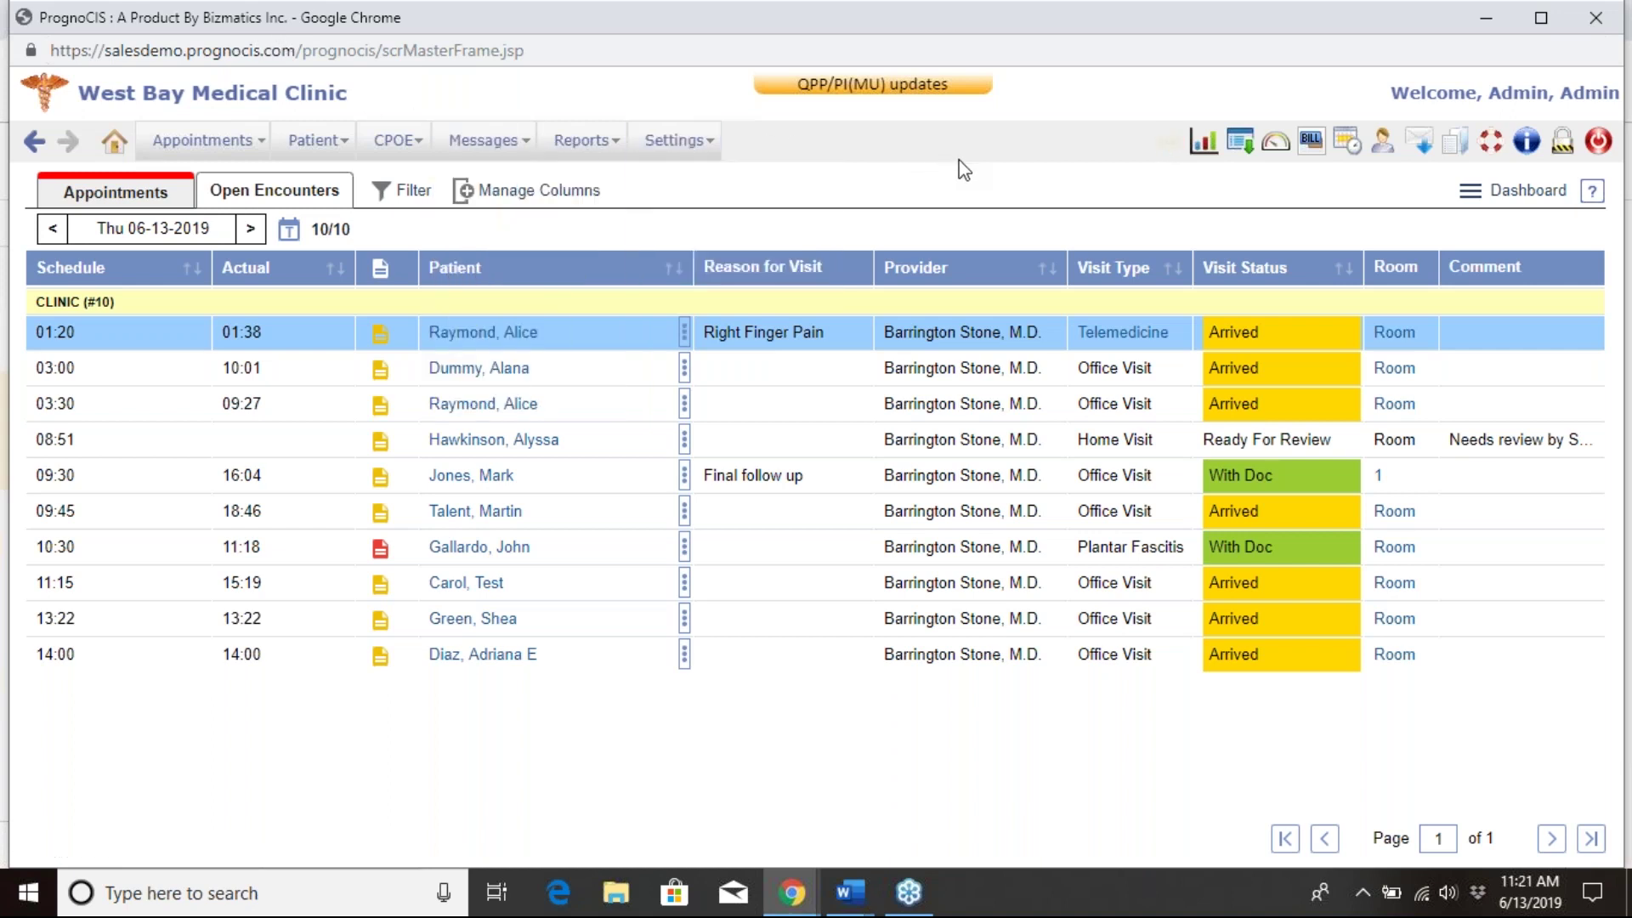
Step: Switch from the EMR to the billing home screen, view its Open Encounters list, and return to Appointments
click(1312, 149)
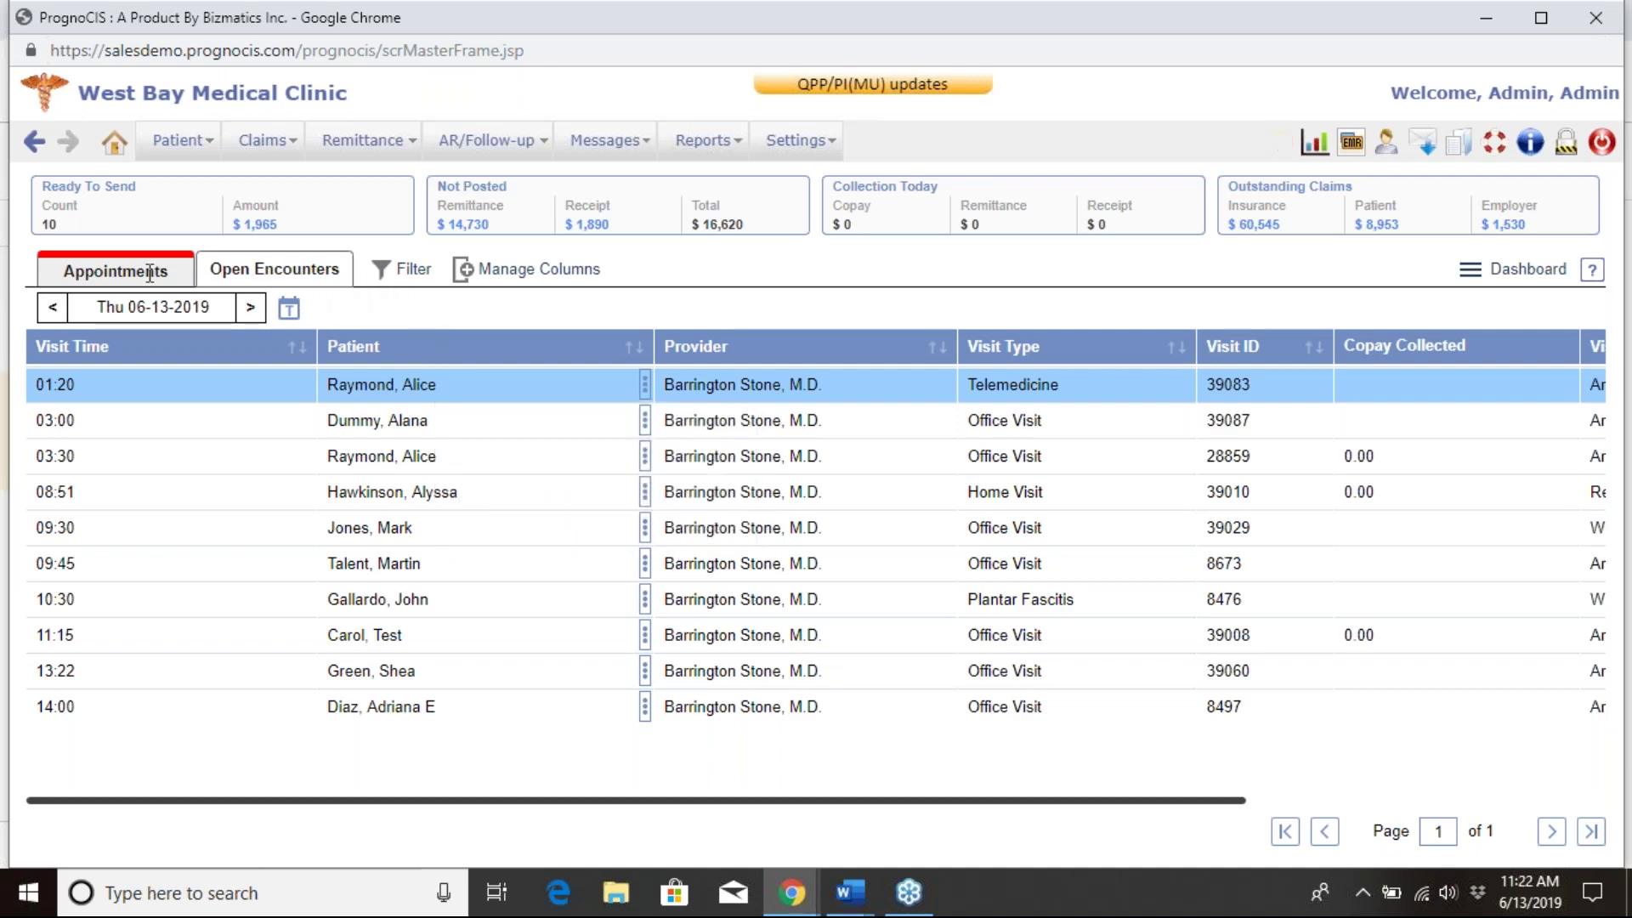
click(276, 281)
click(155, 281)
click(245, 268)
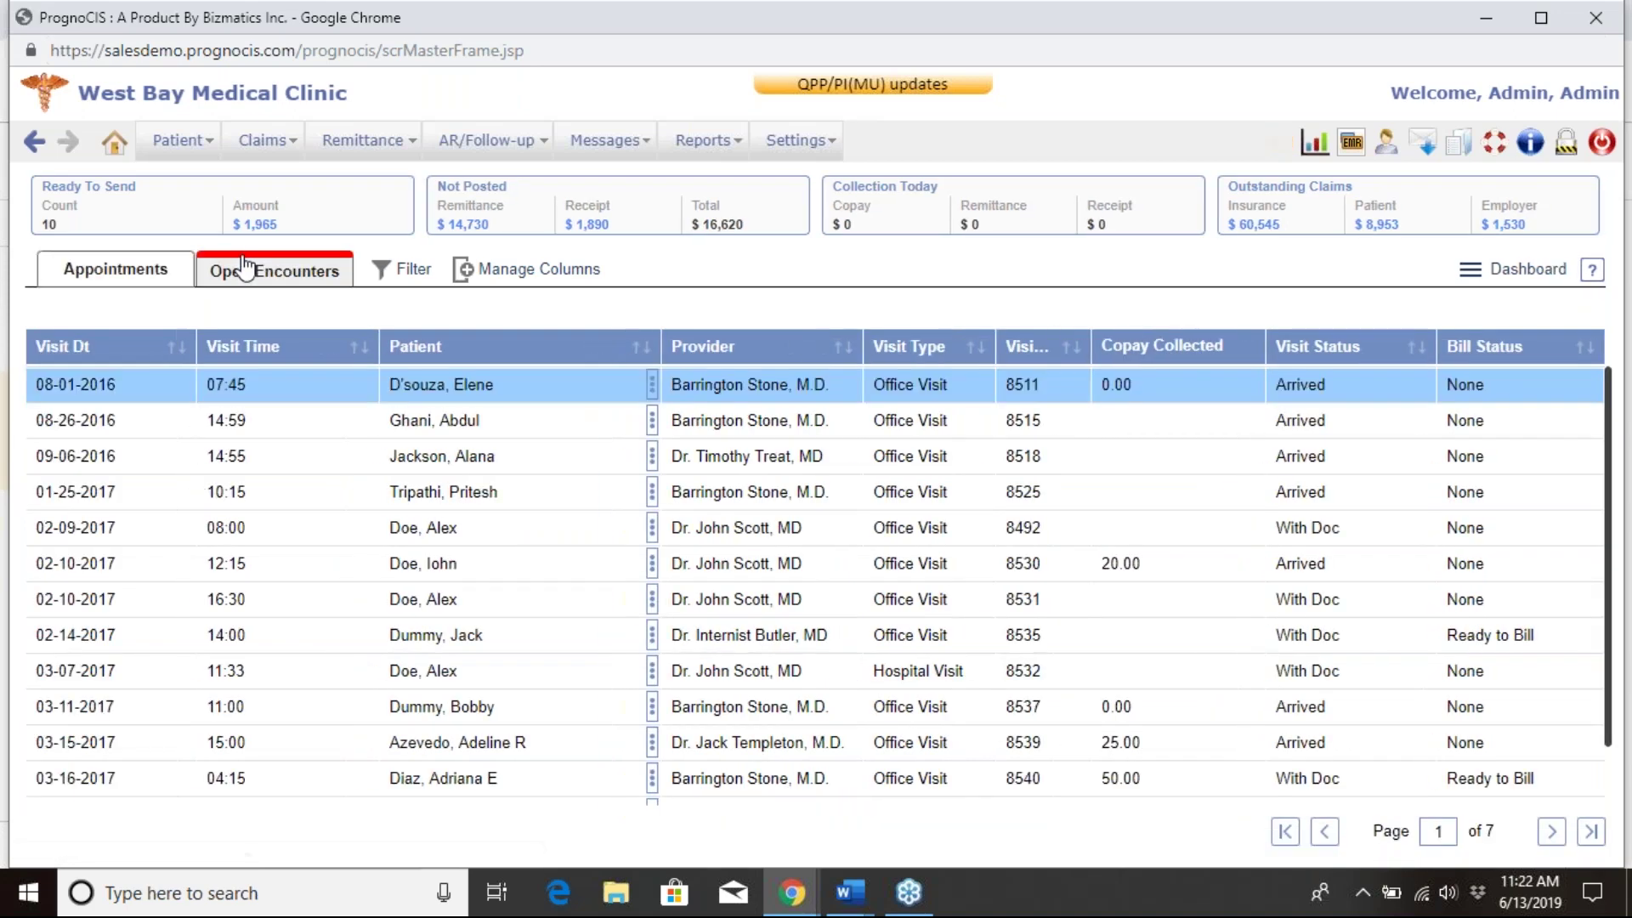
click(110, 286)
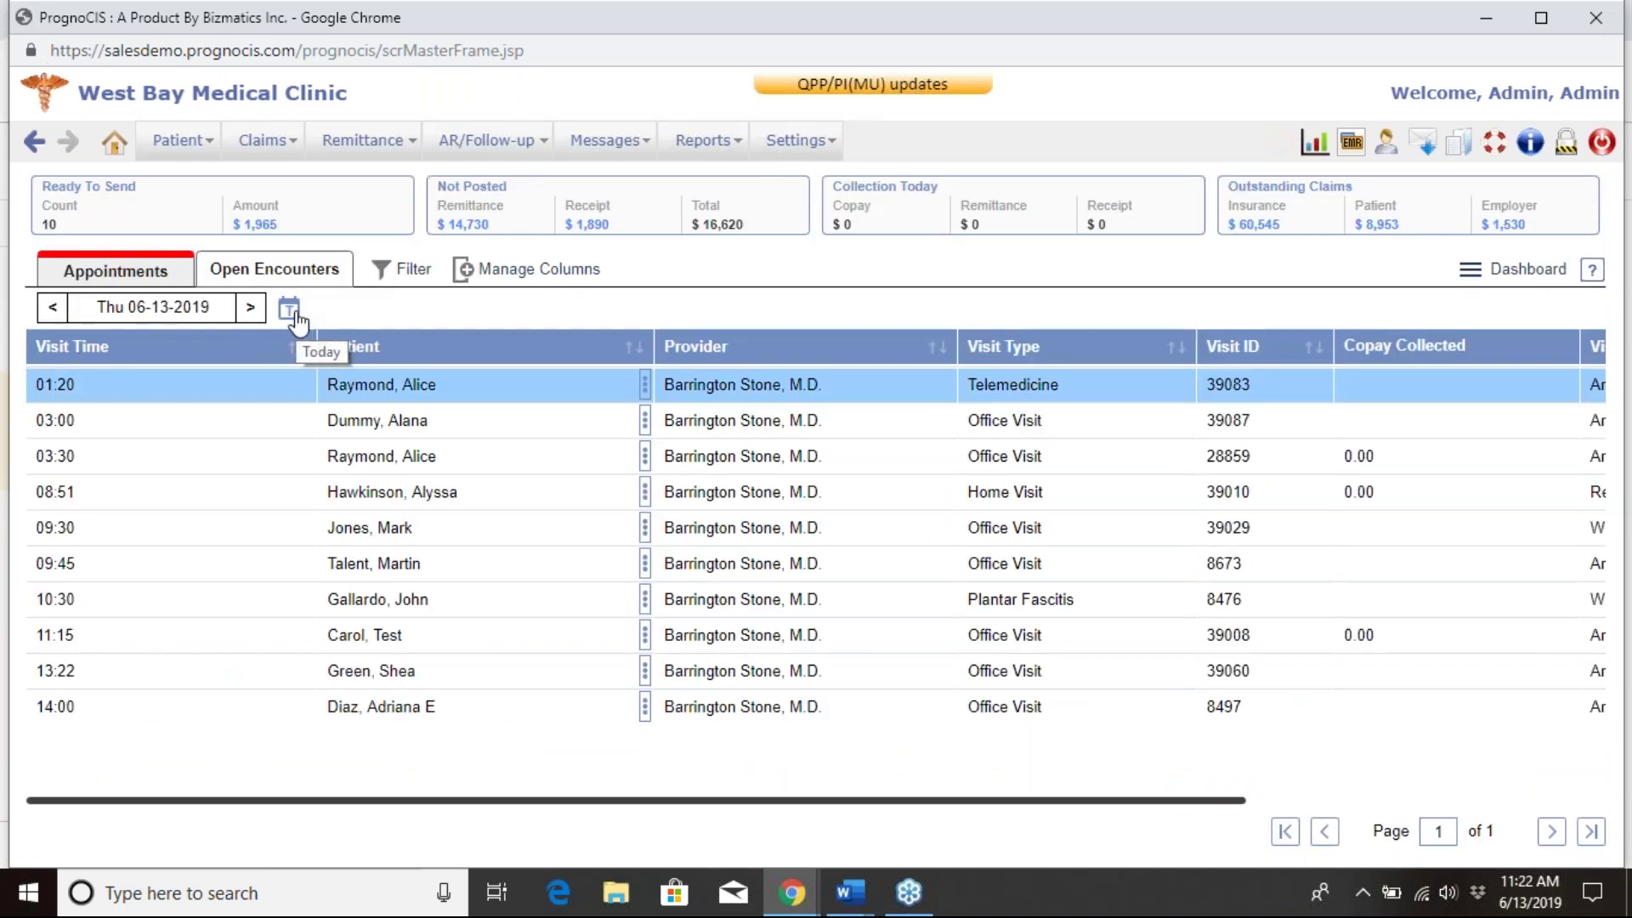
Step: Check the billing appointment filter summary and the available and selected columns, then close the column manager without changes
mouse_move(408, 279)
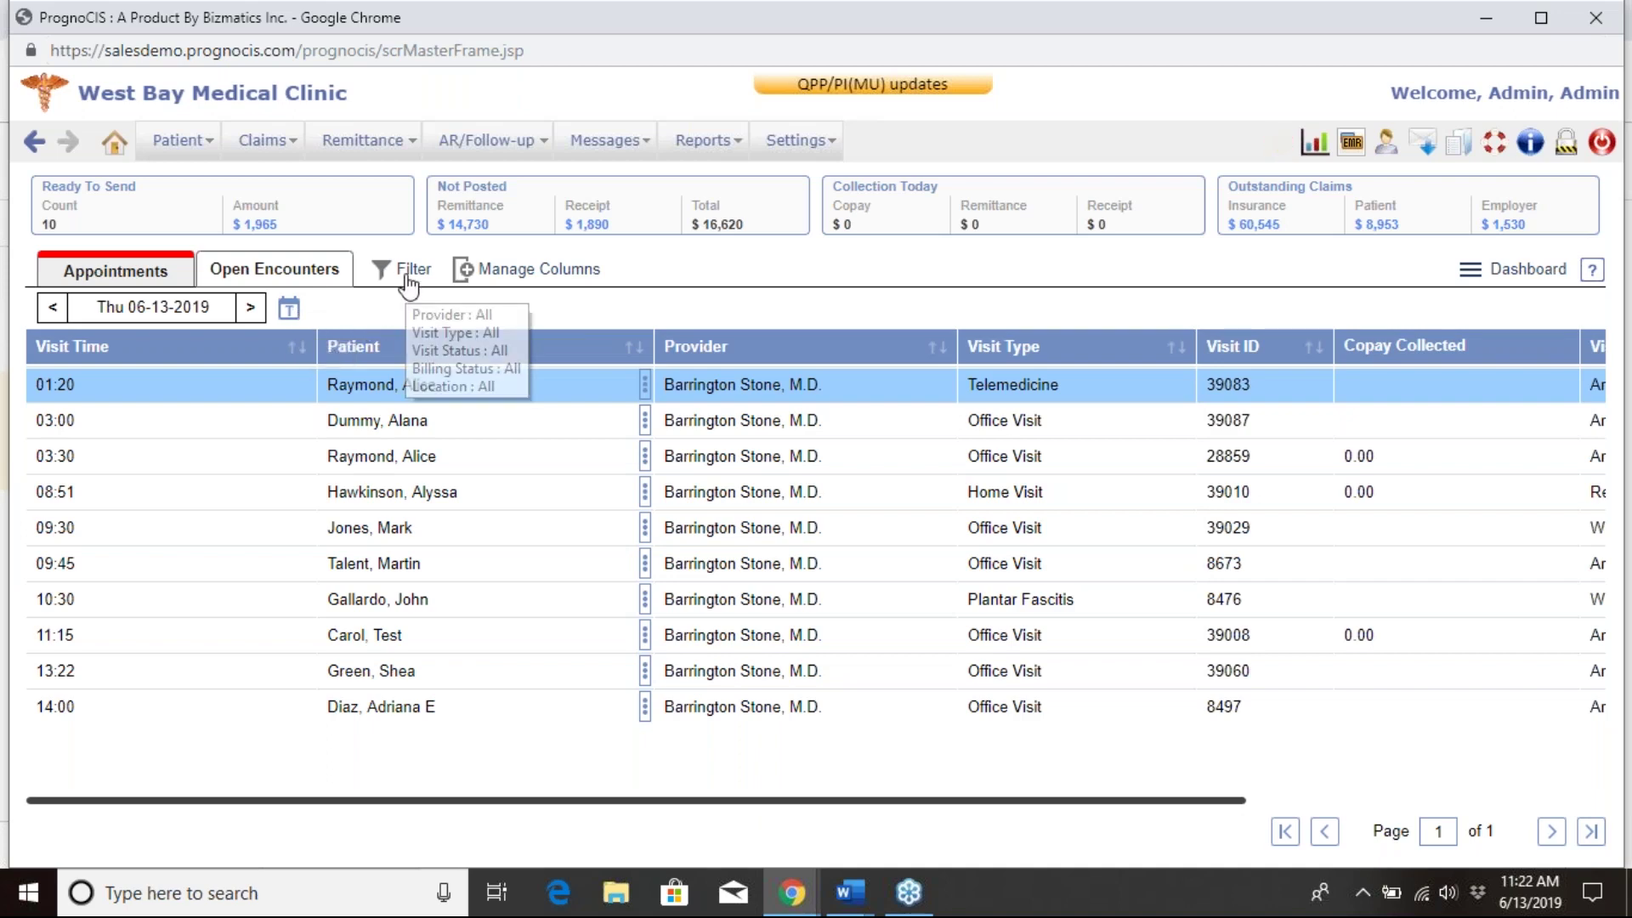
click(499, 270)
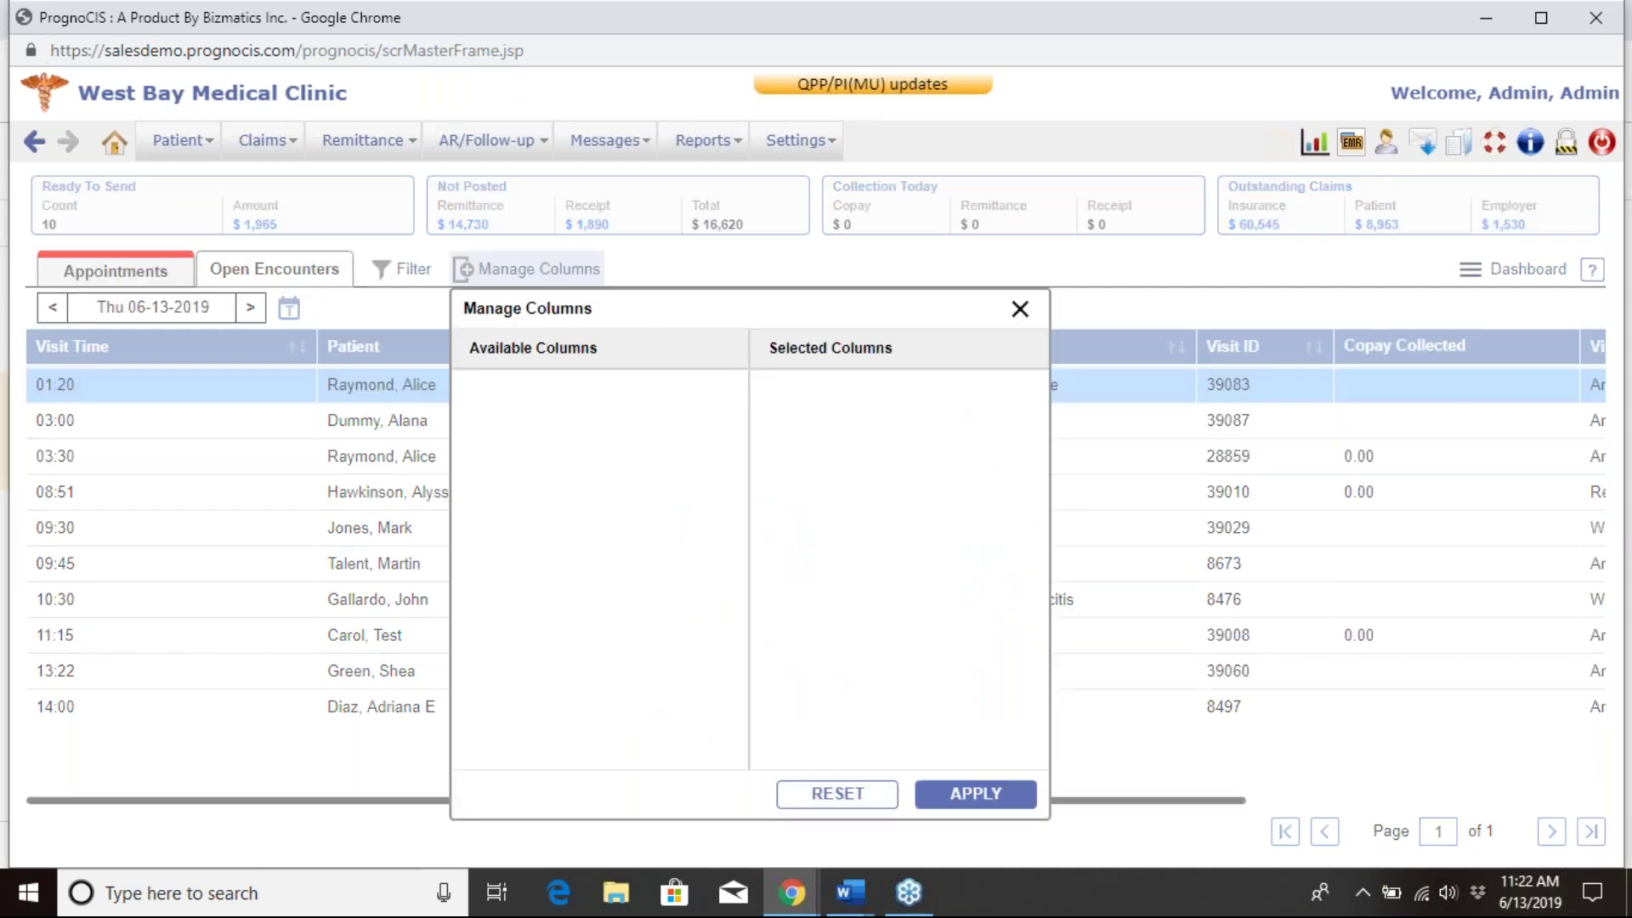
scroll(711, 685, down, 1)
scroll(703, 678, up, 1)
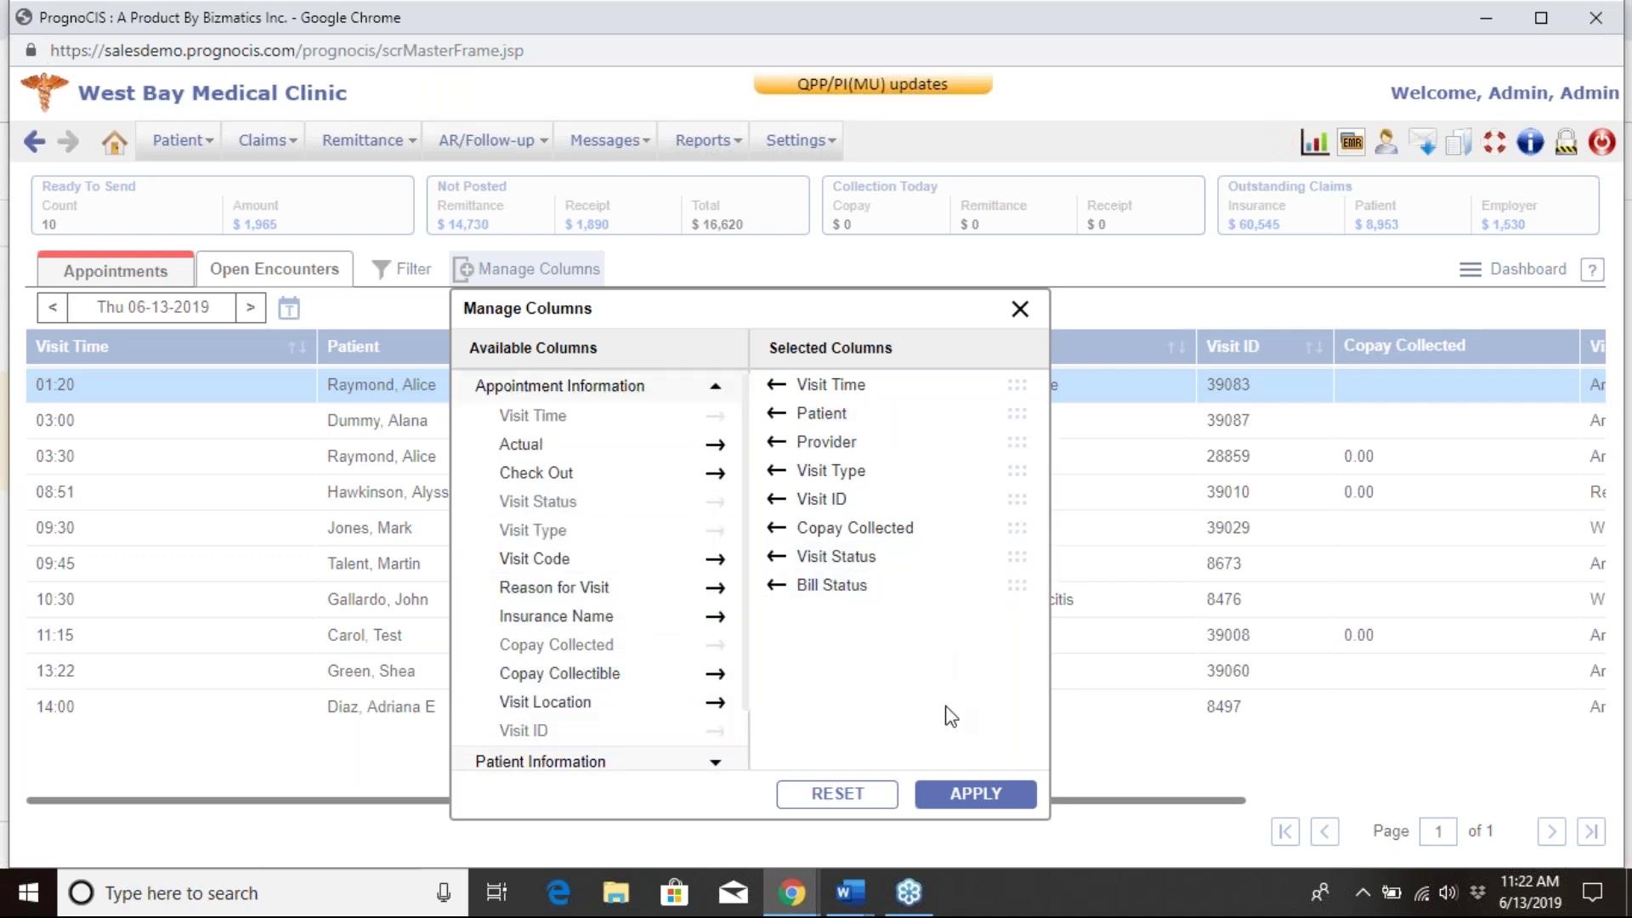
click(1019, 310)
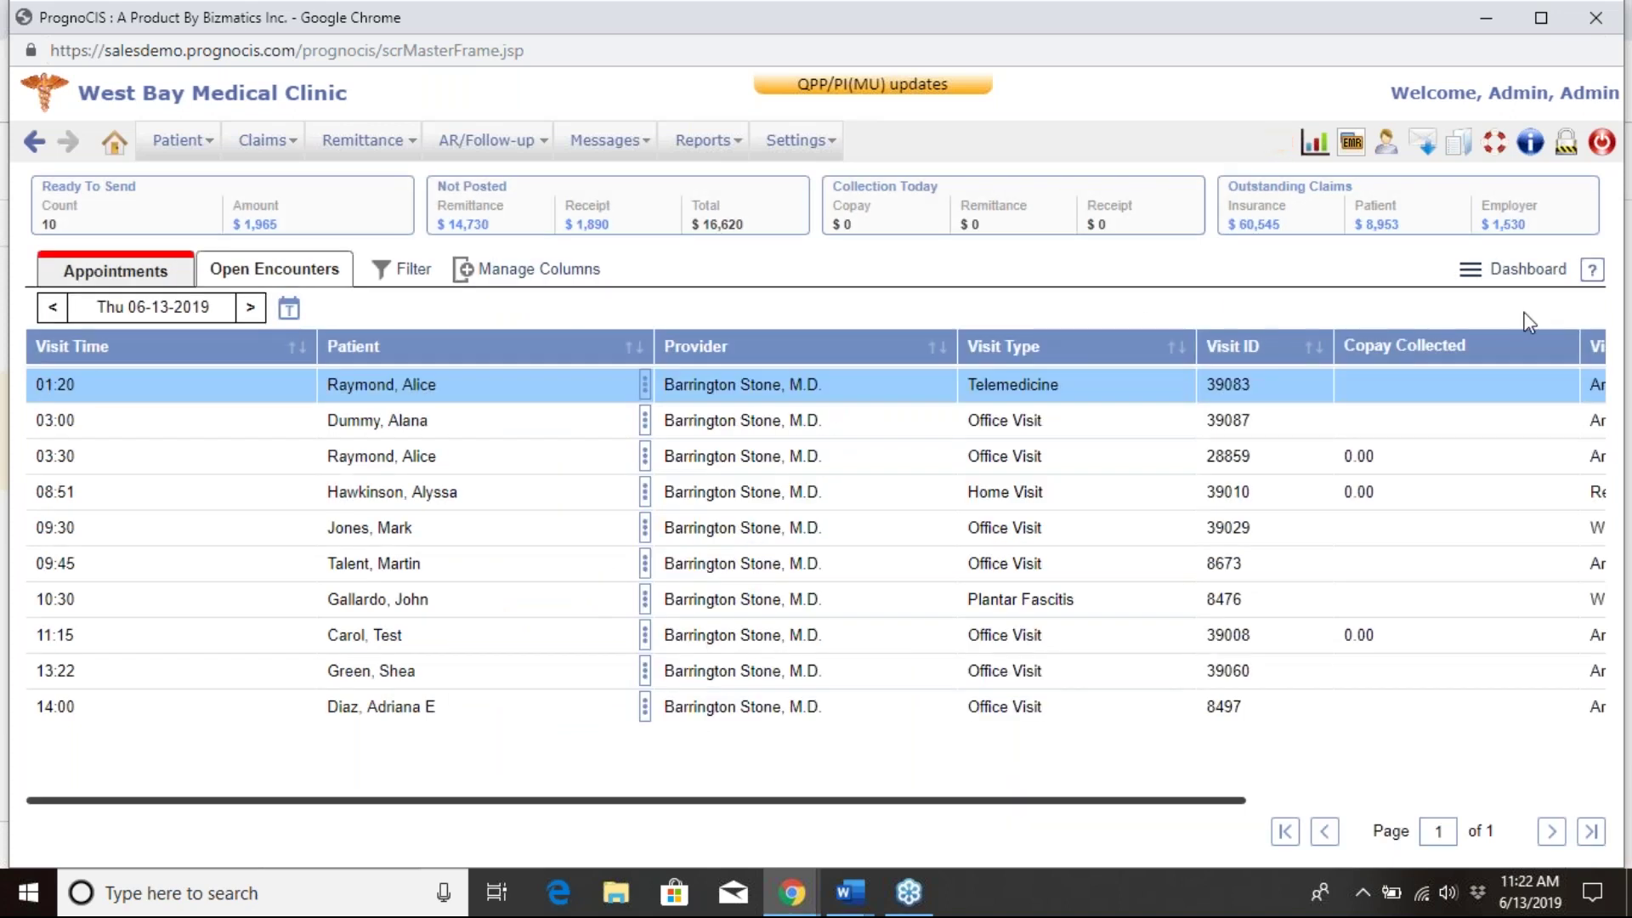
Step: Open the billing Dashboard, look through its widgets from Aging Buckets to Payments Summary, and close it
click(1498, 279)
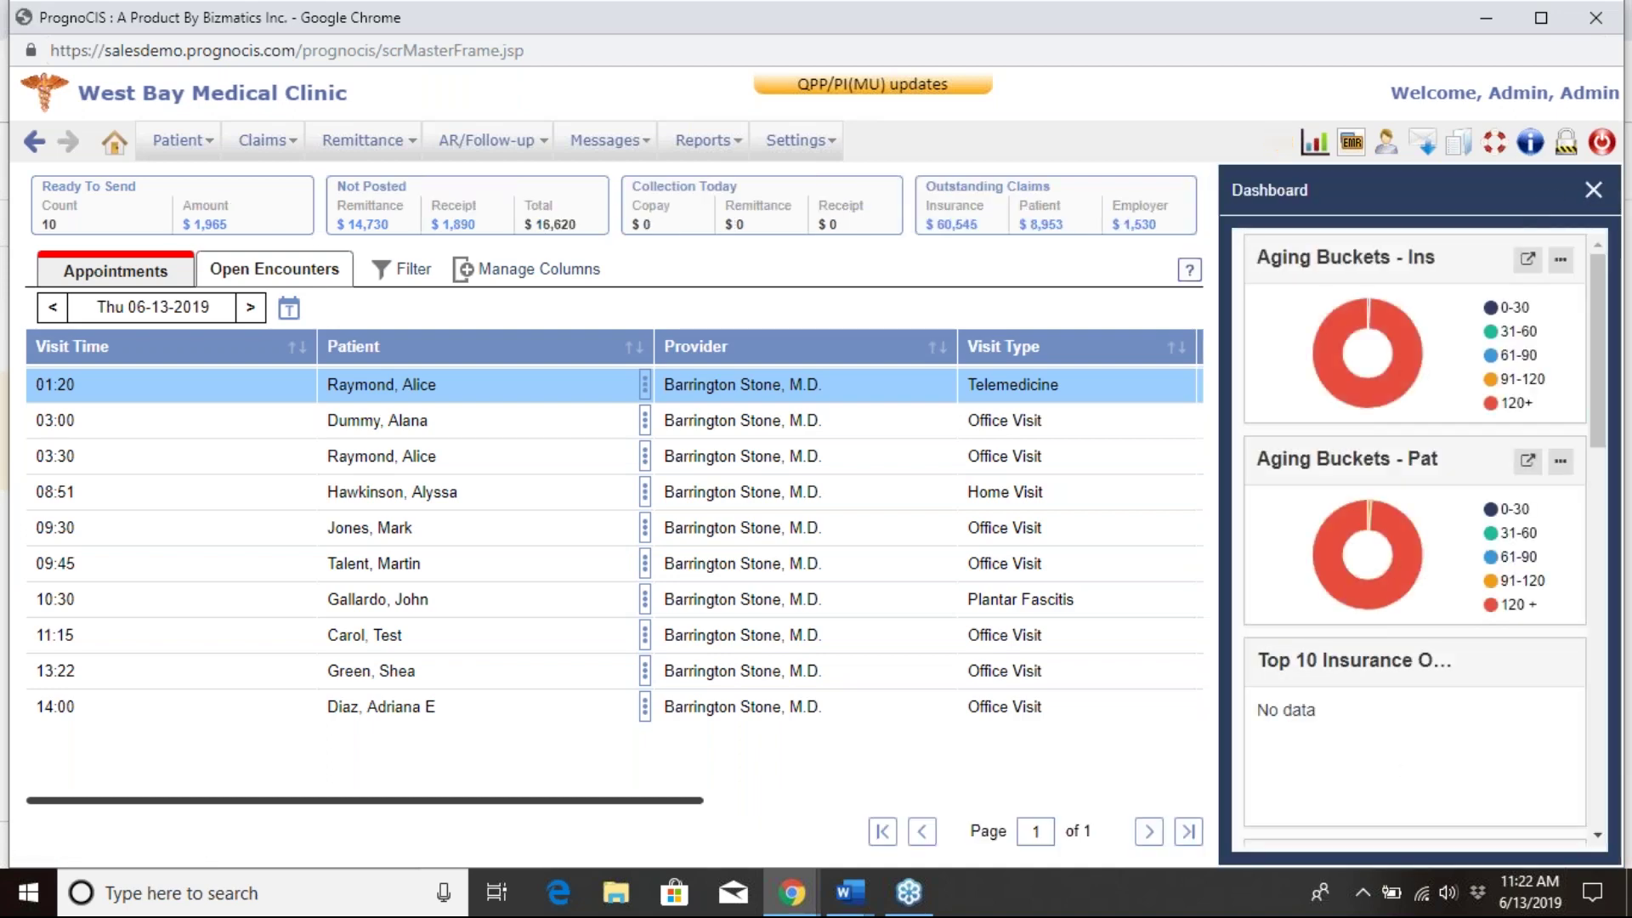
click(1594, 189)
click(1498, 279)
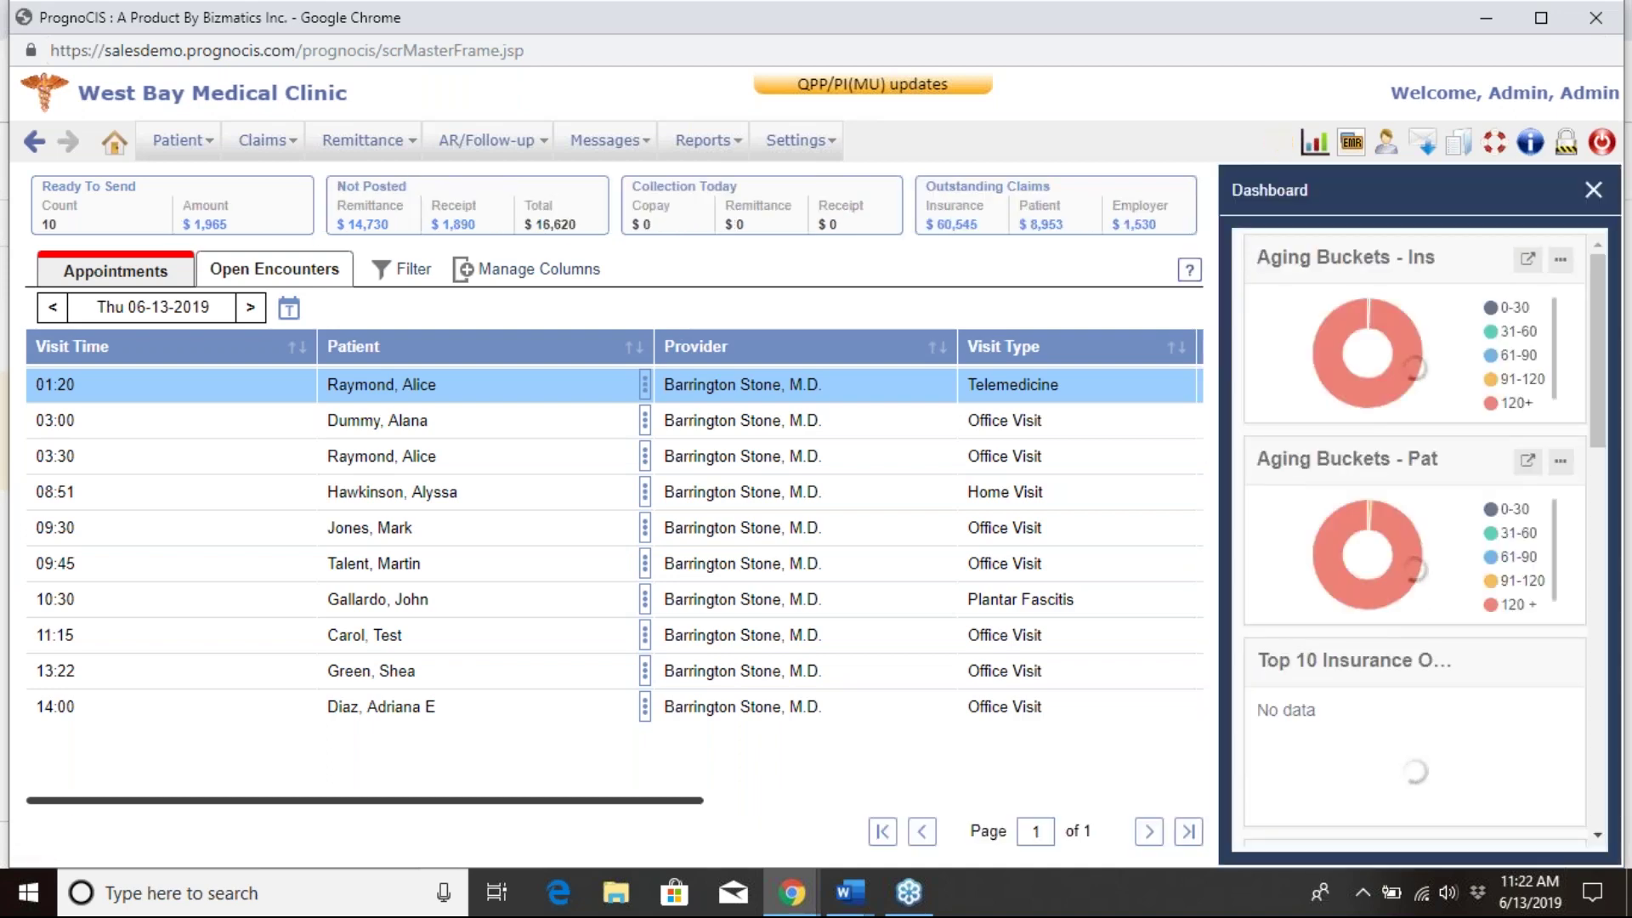
mouse_move(1399, 308)
scroll(1399, 365, down, 10)
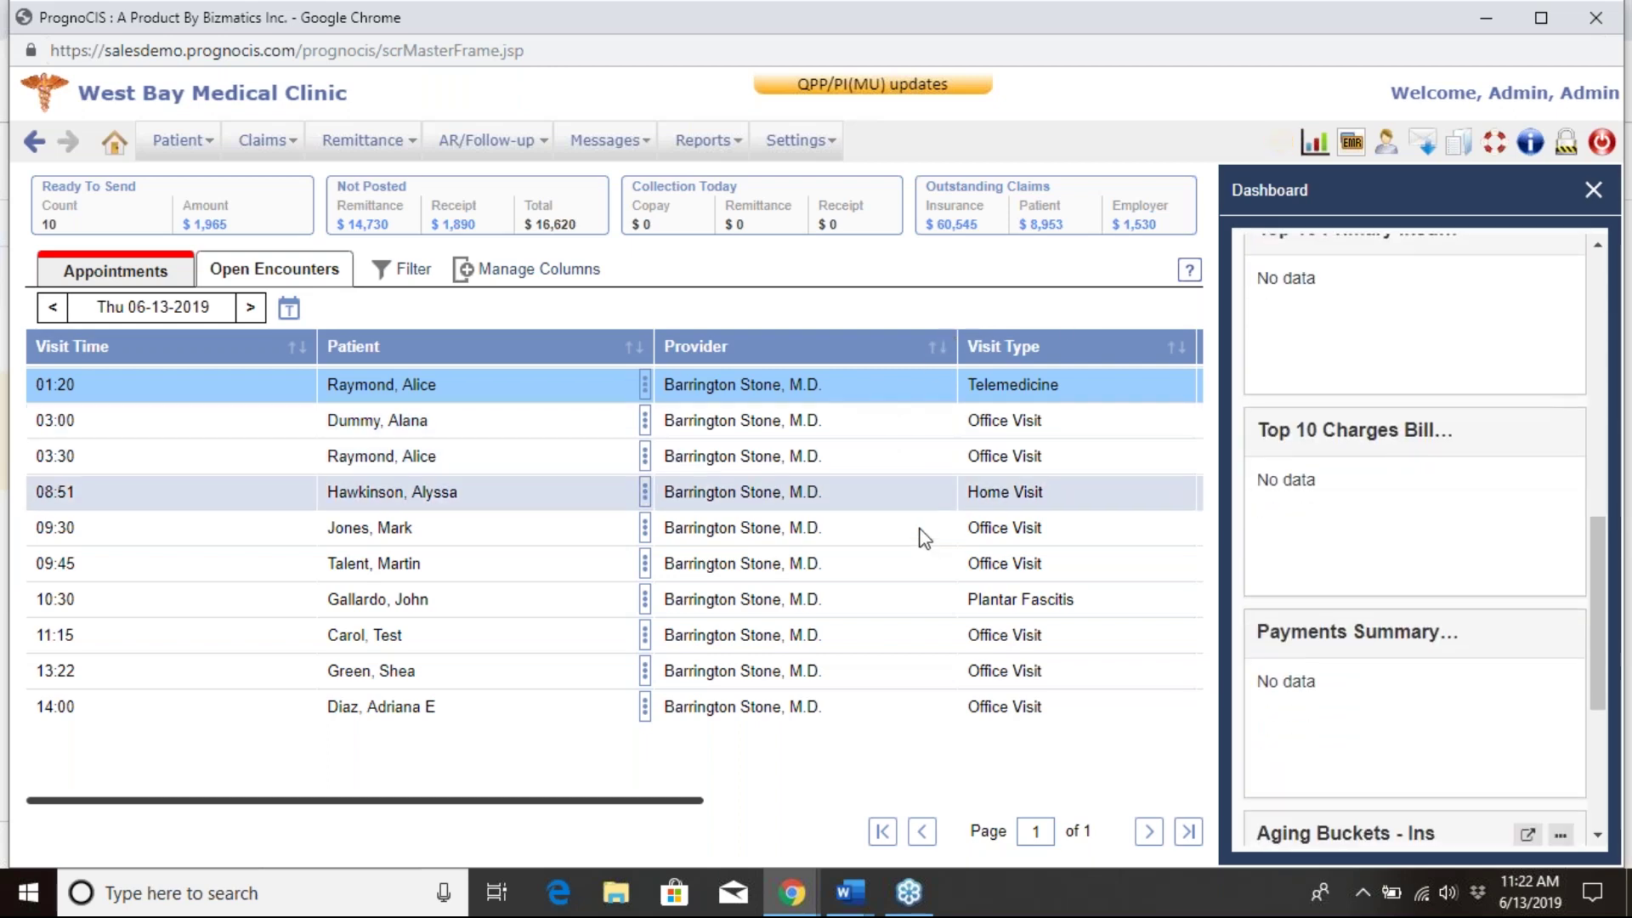
scroll(1337, 576, down, 1)
scroll(1330, 564, down, 4)
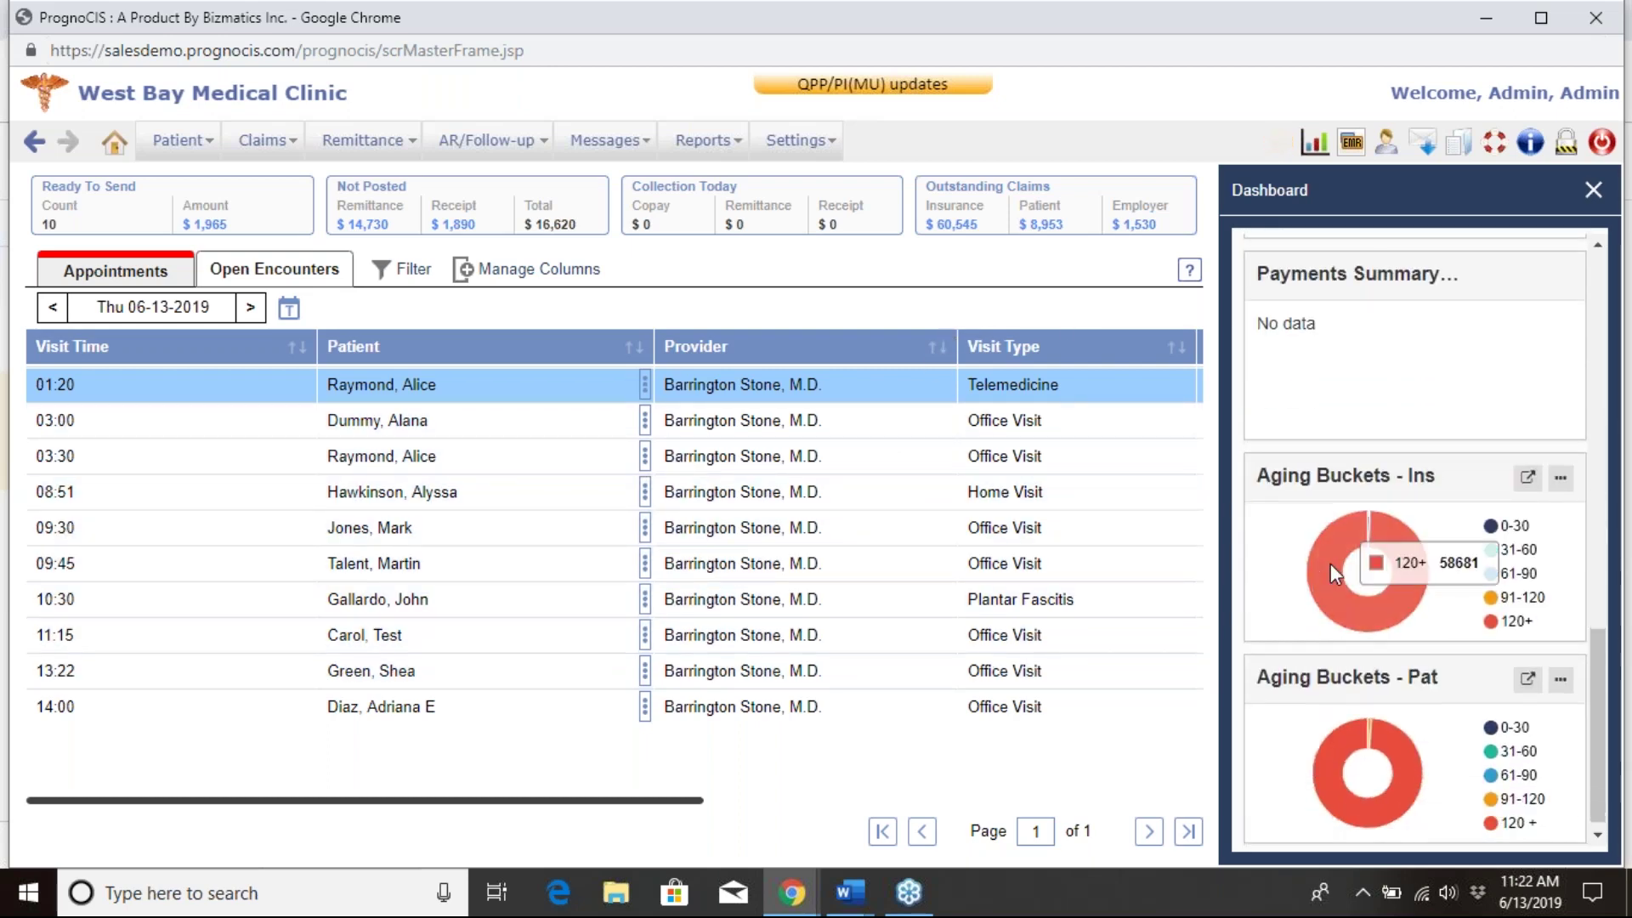
scroll(1401, 546, up, 15)
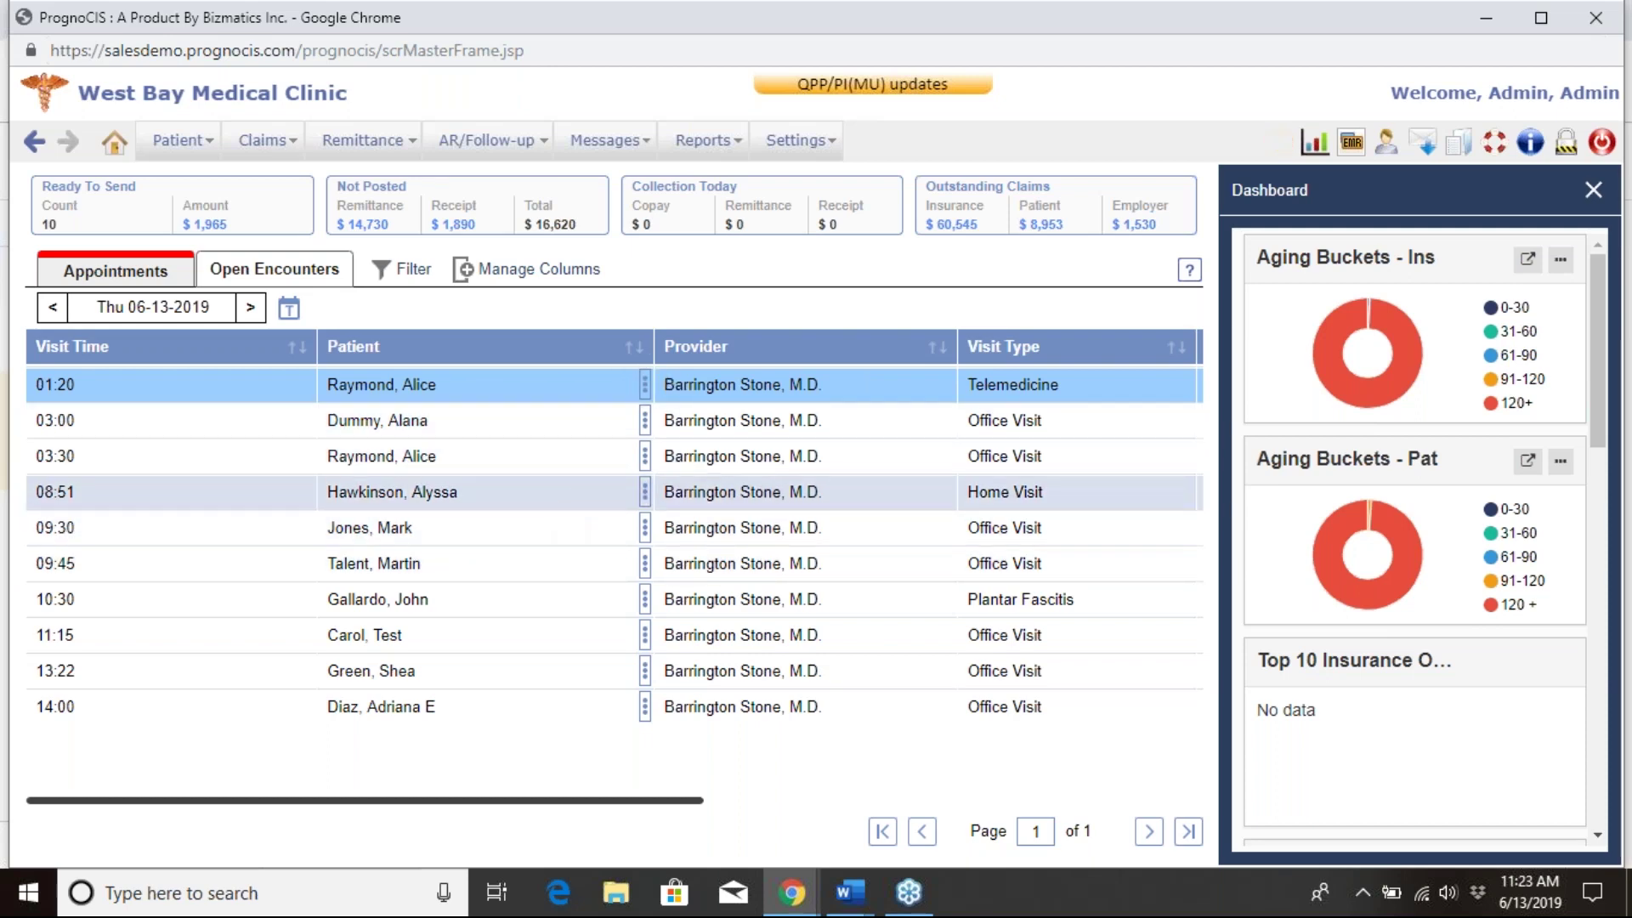
click(1593, 191)
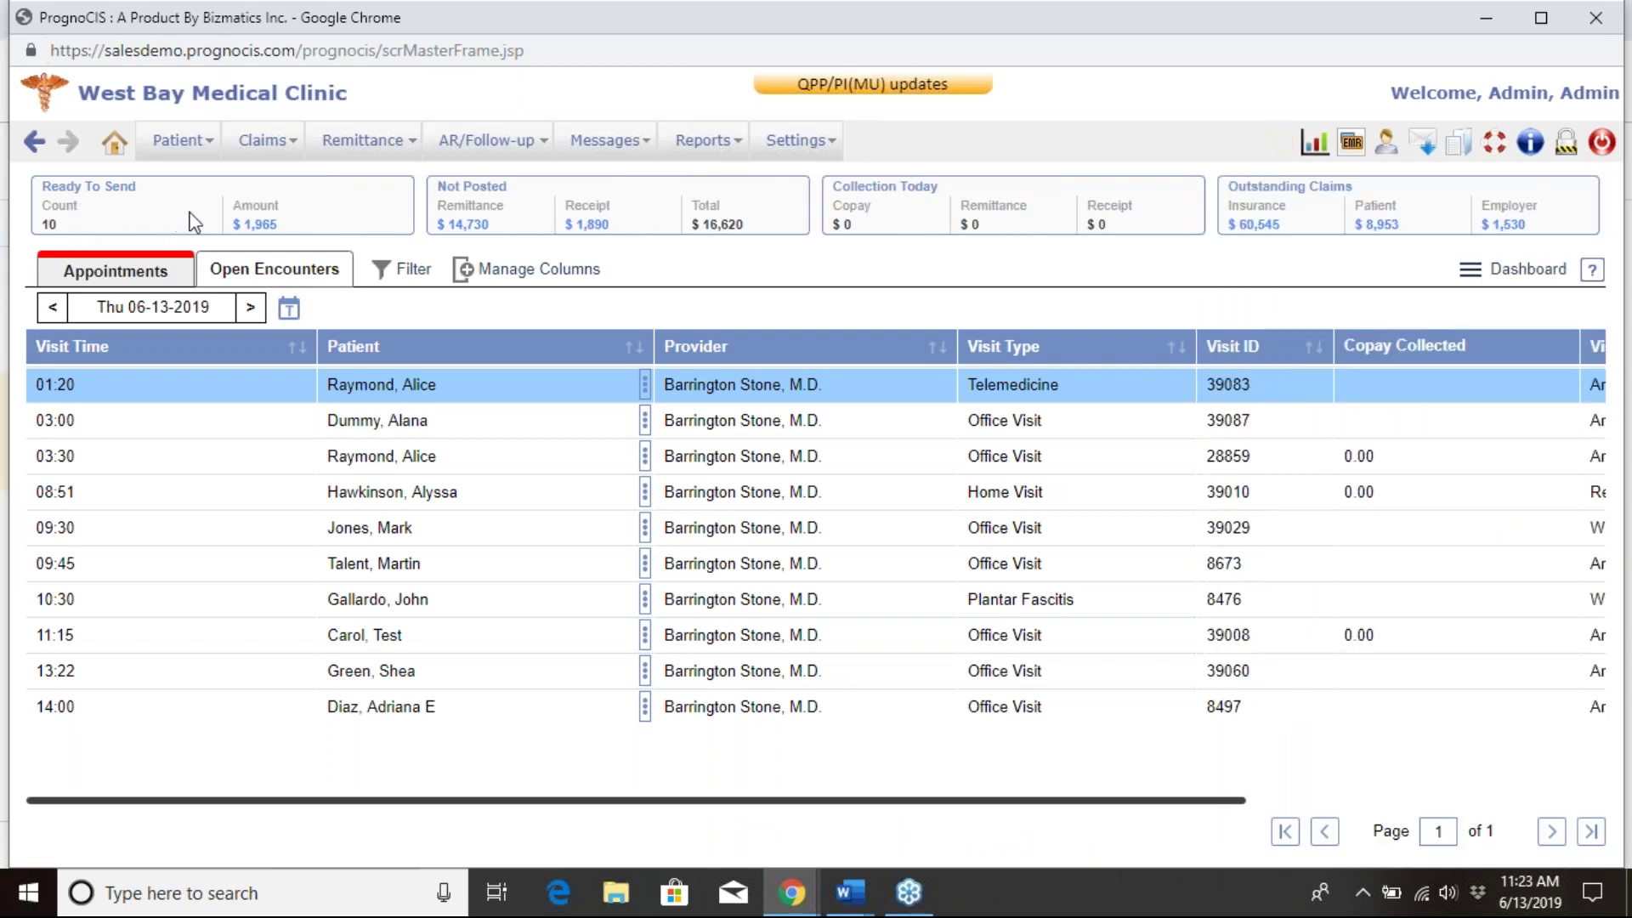
click(1521, 268)
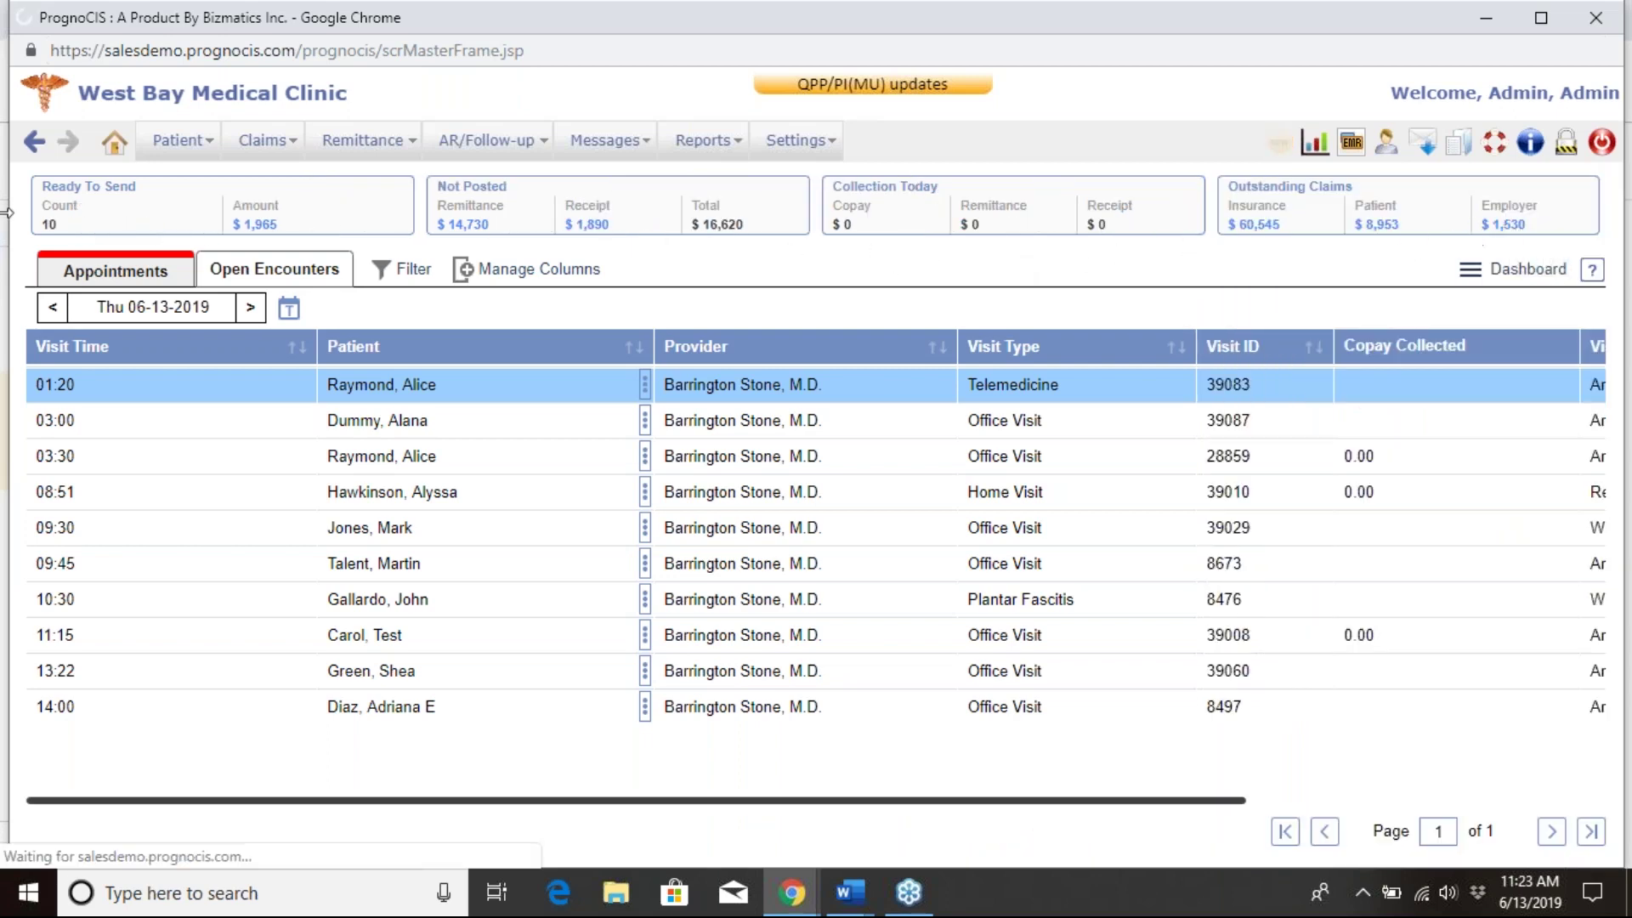
Step: Open the Ready To Send amount breakdown on the billing home screen, review its claims through to the total, and close it
click(256, 226)
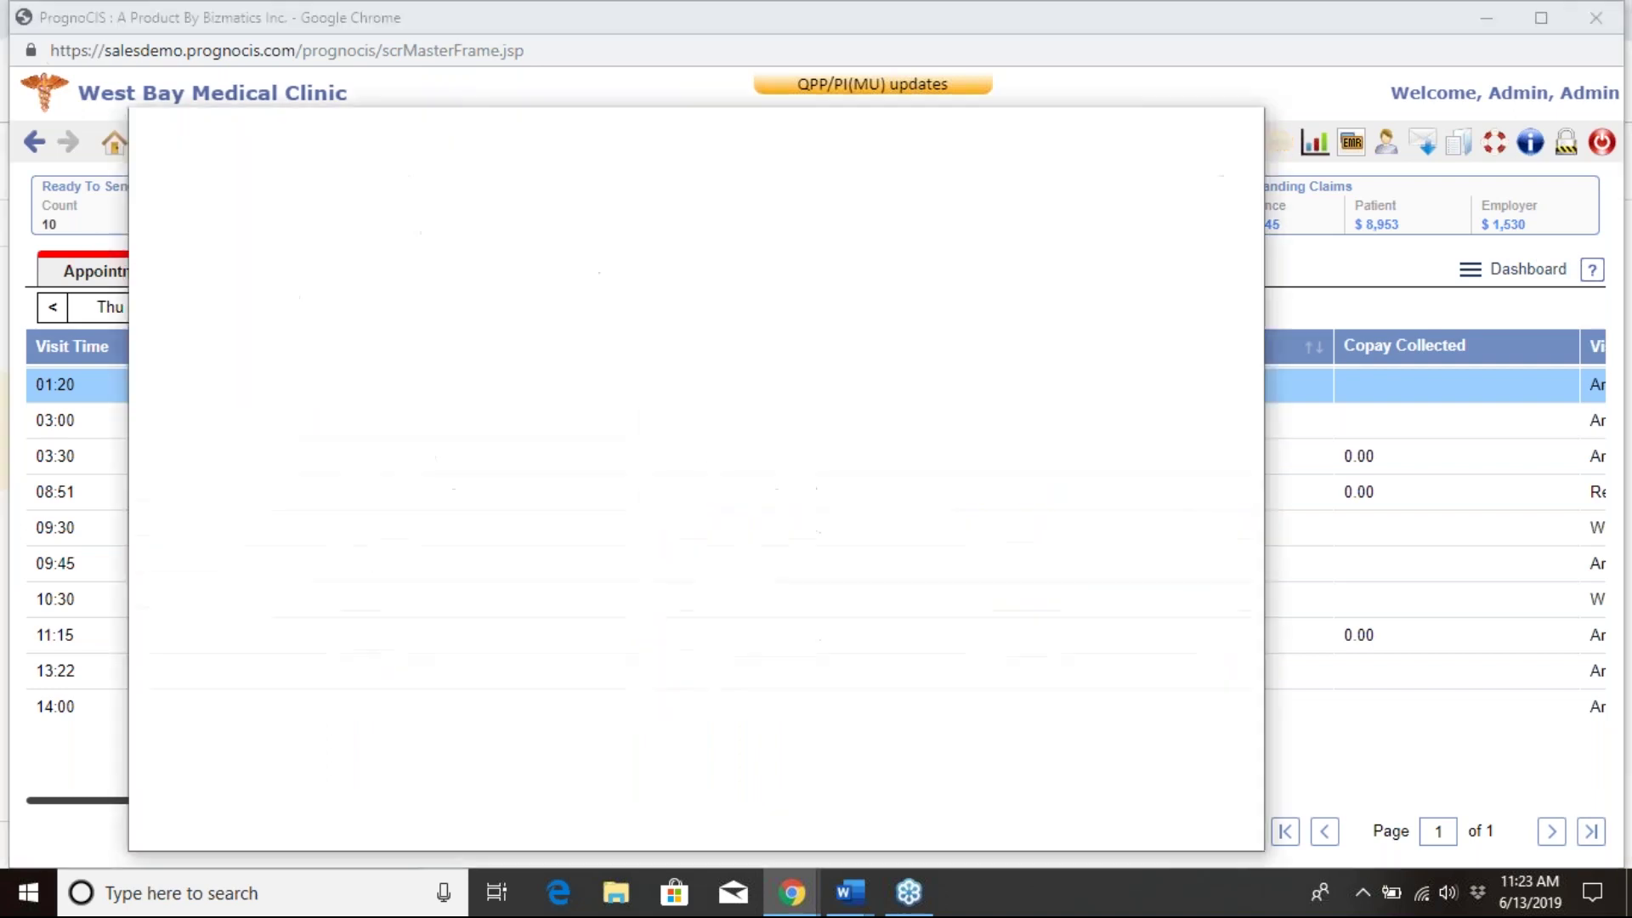
drag(404, 134, 428, 69)
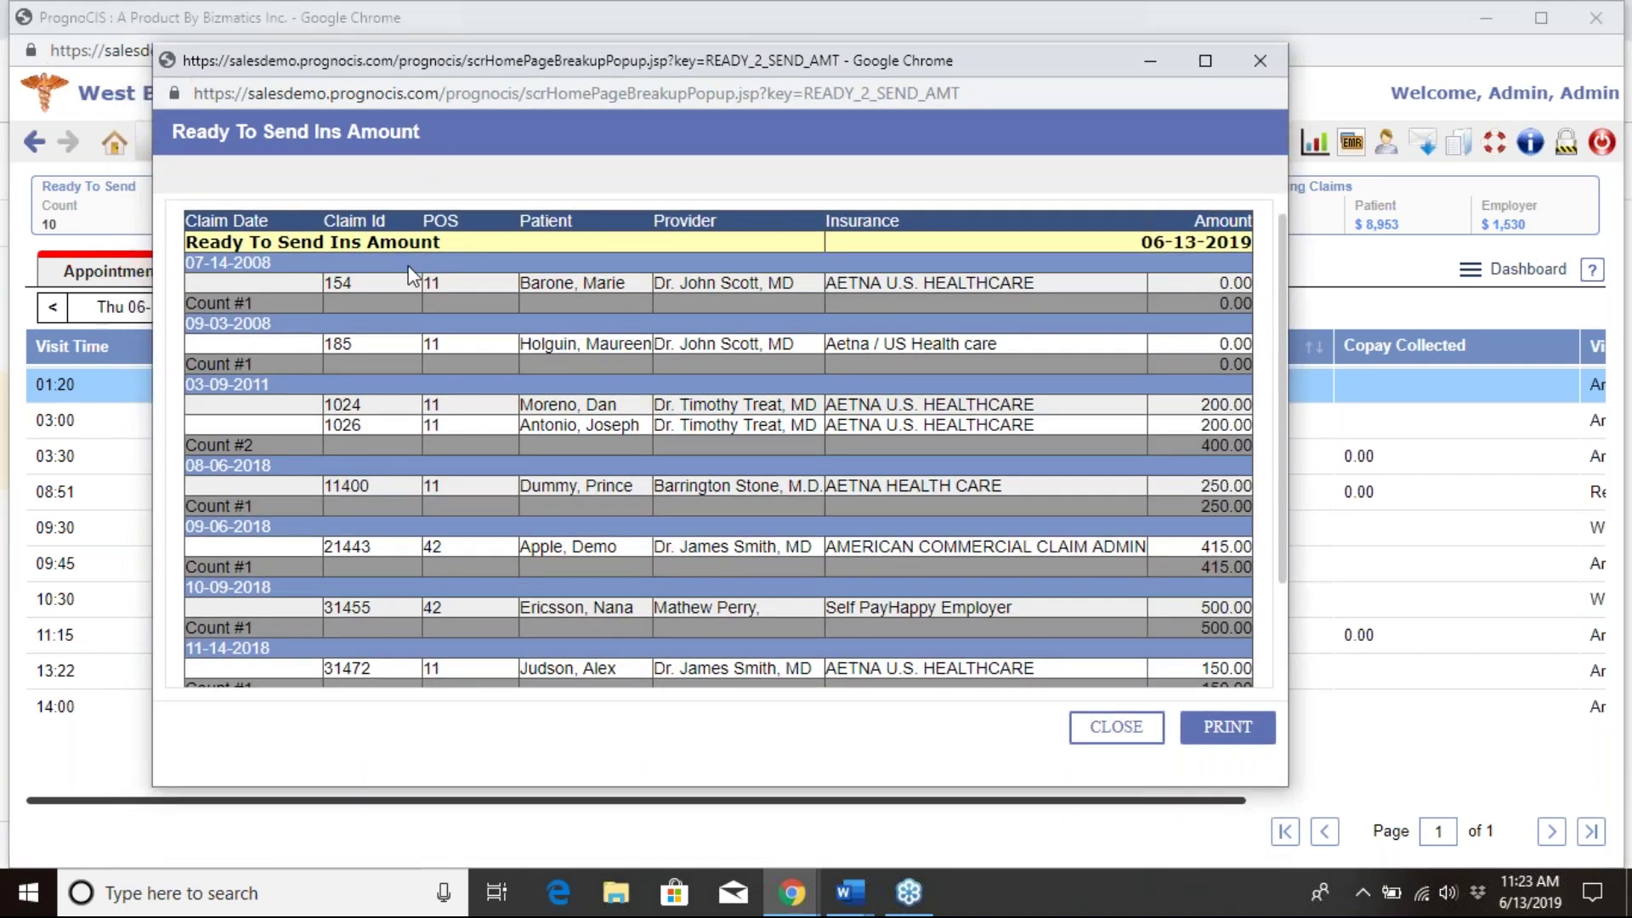
scroll(451, 332, down, 1)
scroll(451, 331, down, 1)
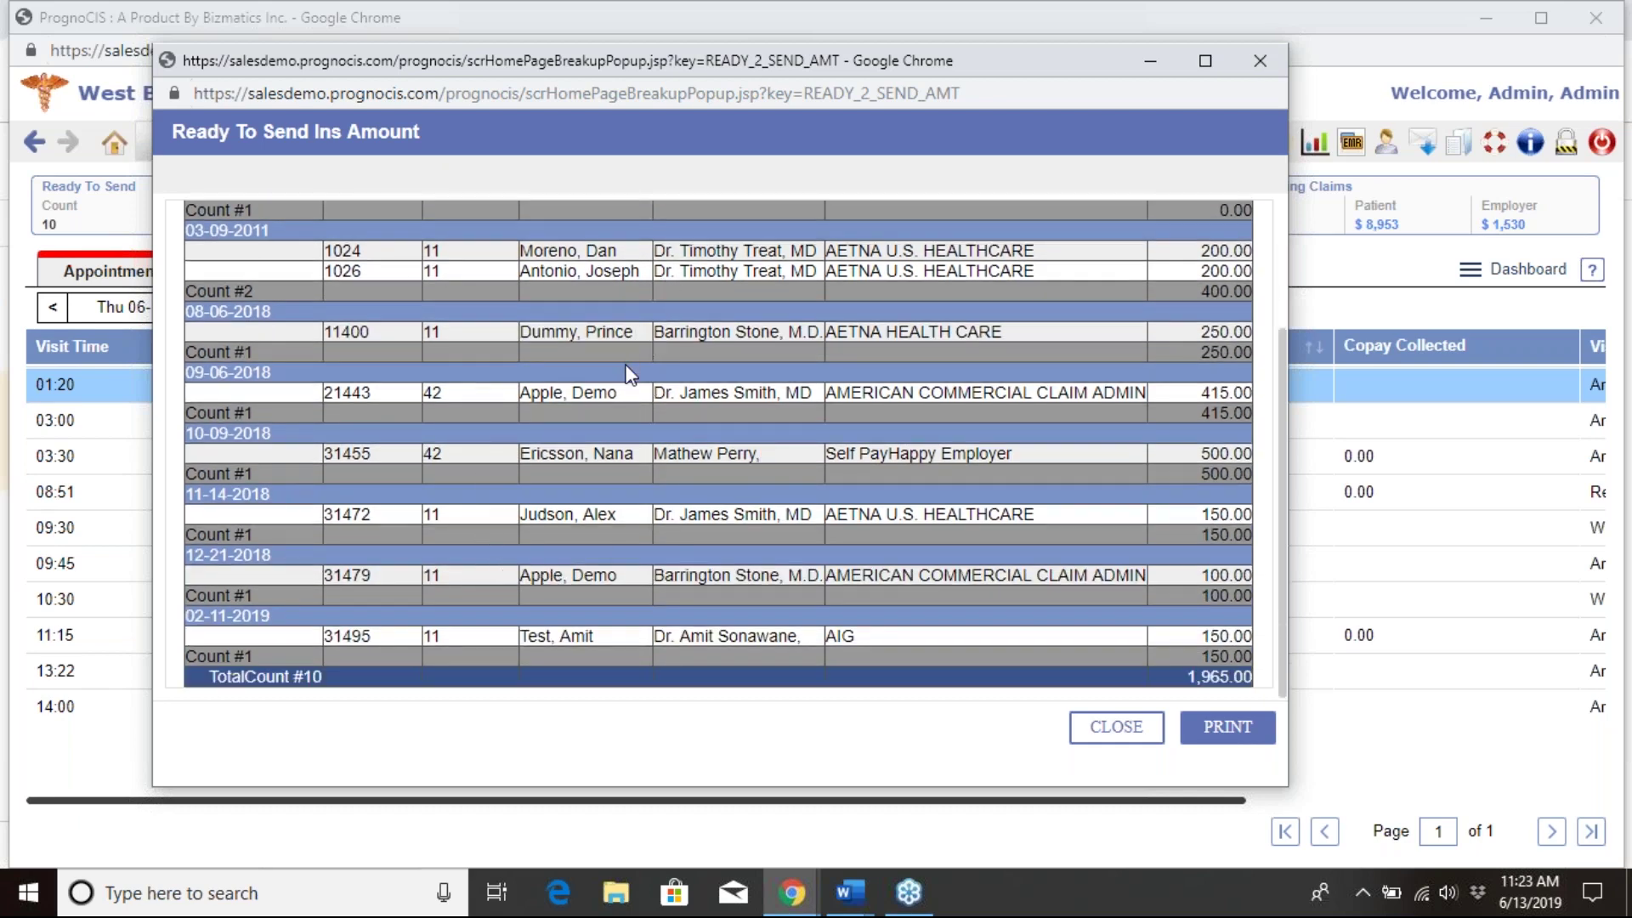
scroll(629, 374, up, 3)
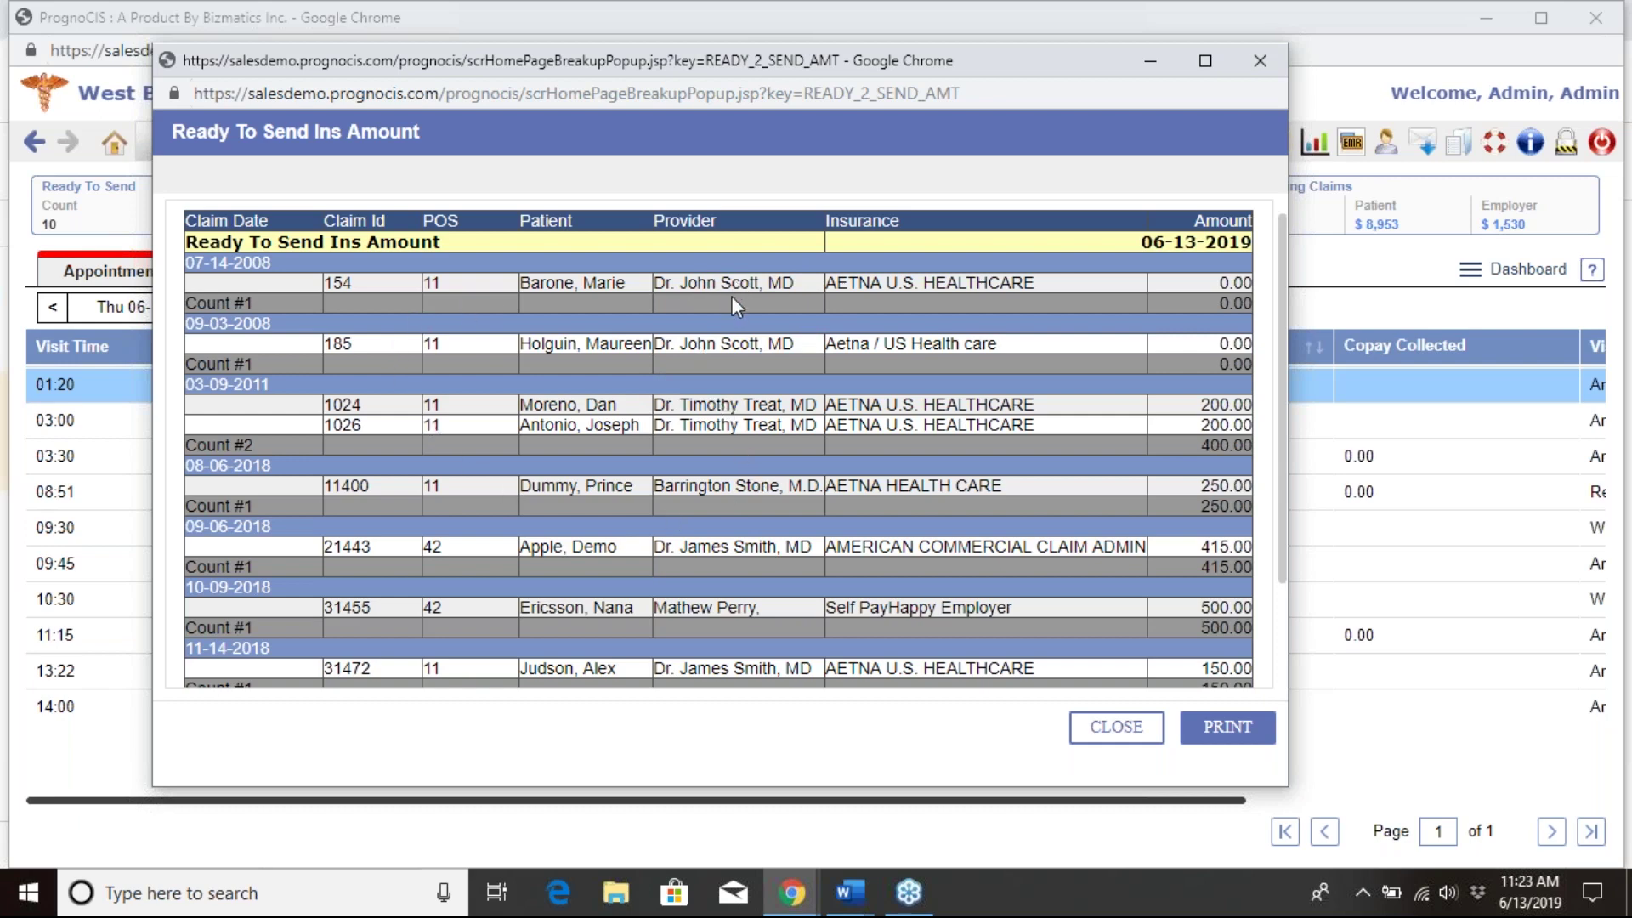
click(1108, 737)
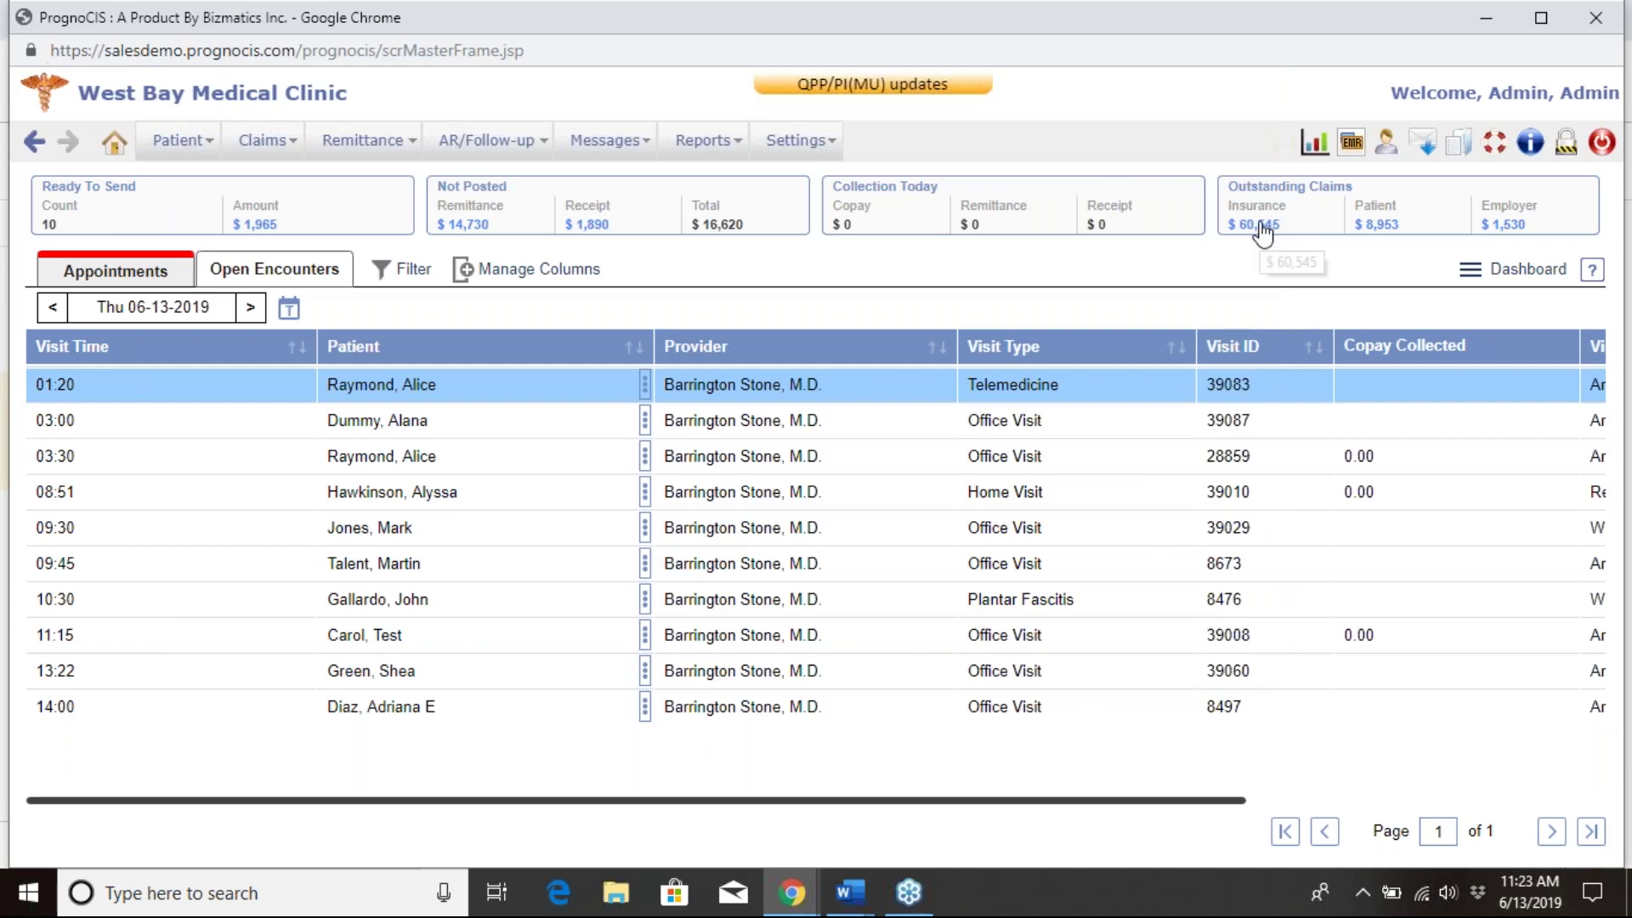
Step: Open the insurance breakdown of Outstanding Claims, look through the listed claims, and close it
click(1263, 228)
drag(966, 136, 962, 81)
scroll(768, 355, down, 10)
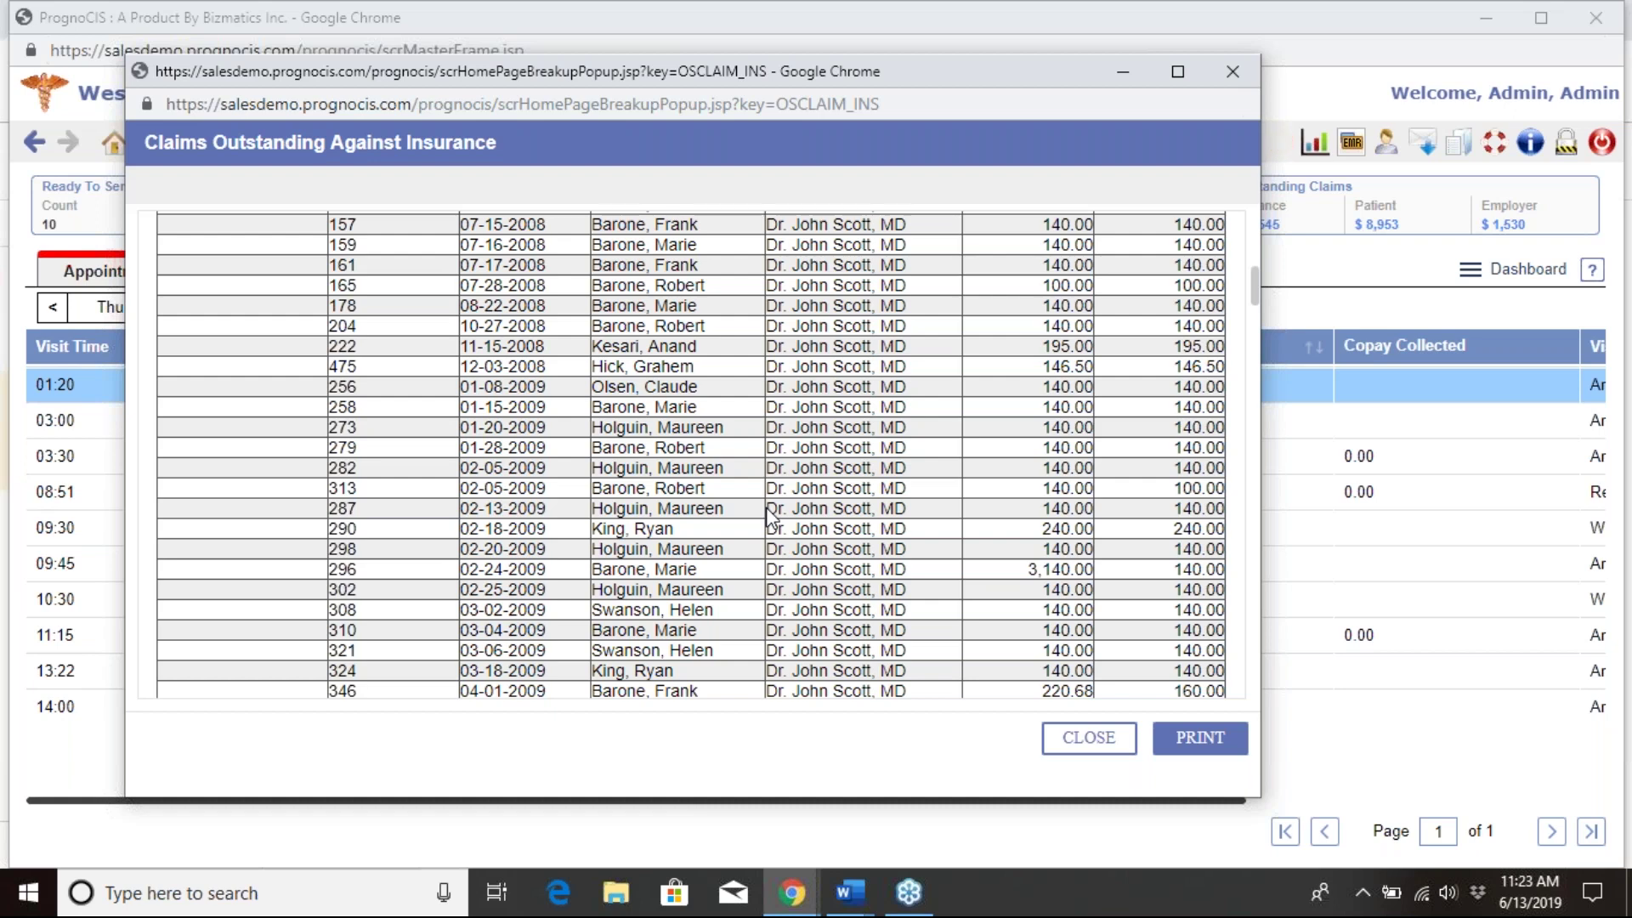
click(1099, 744)
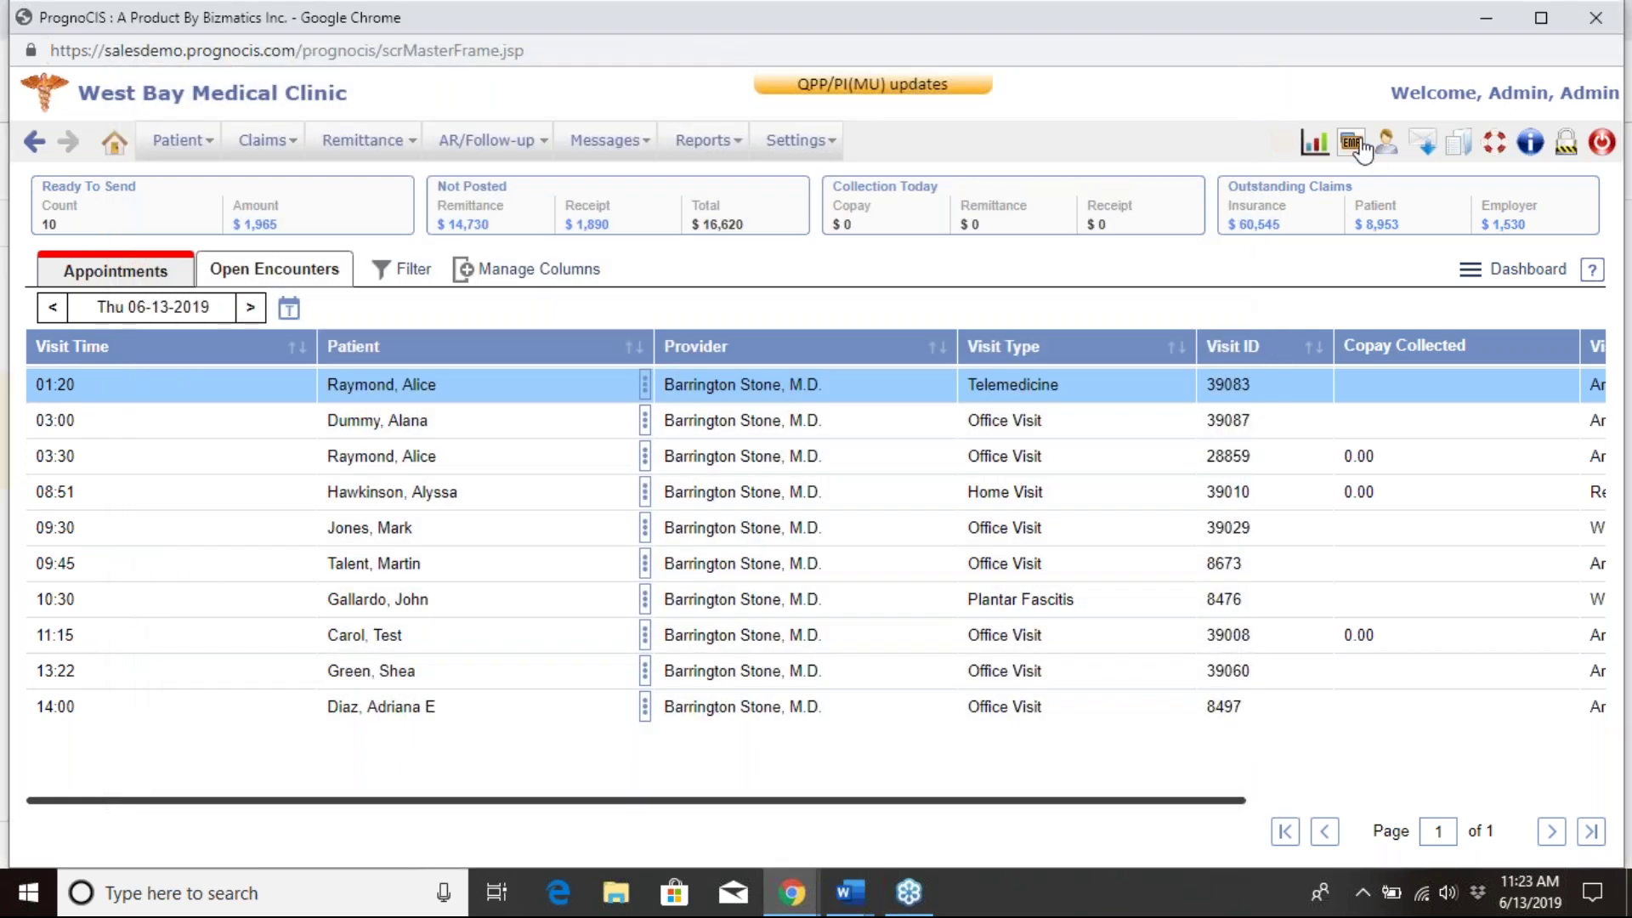
Step: Switch back to the EMR home screen, read through the New Home Screen UI help page for new features, and close it
click(1360, 145)
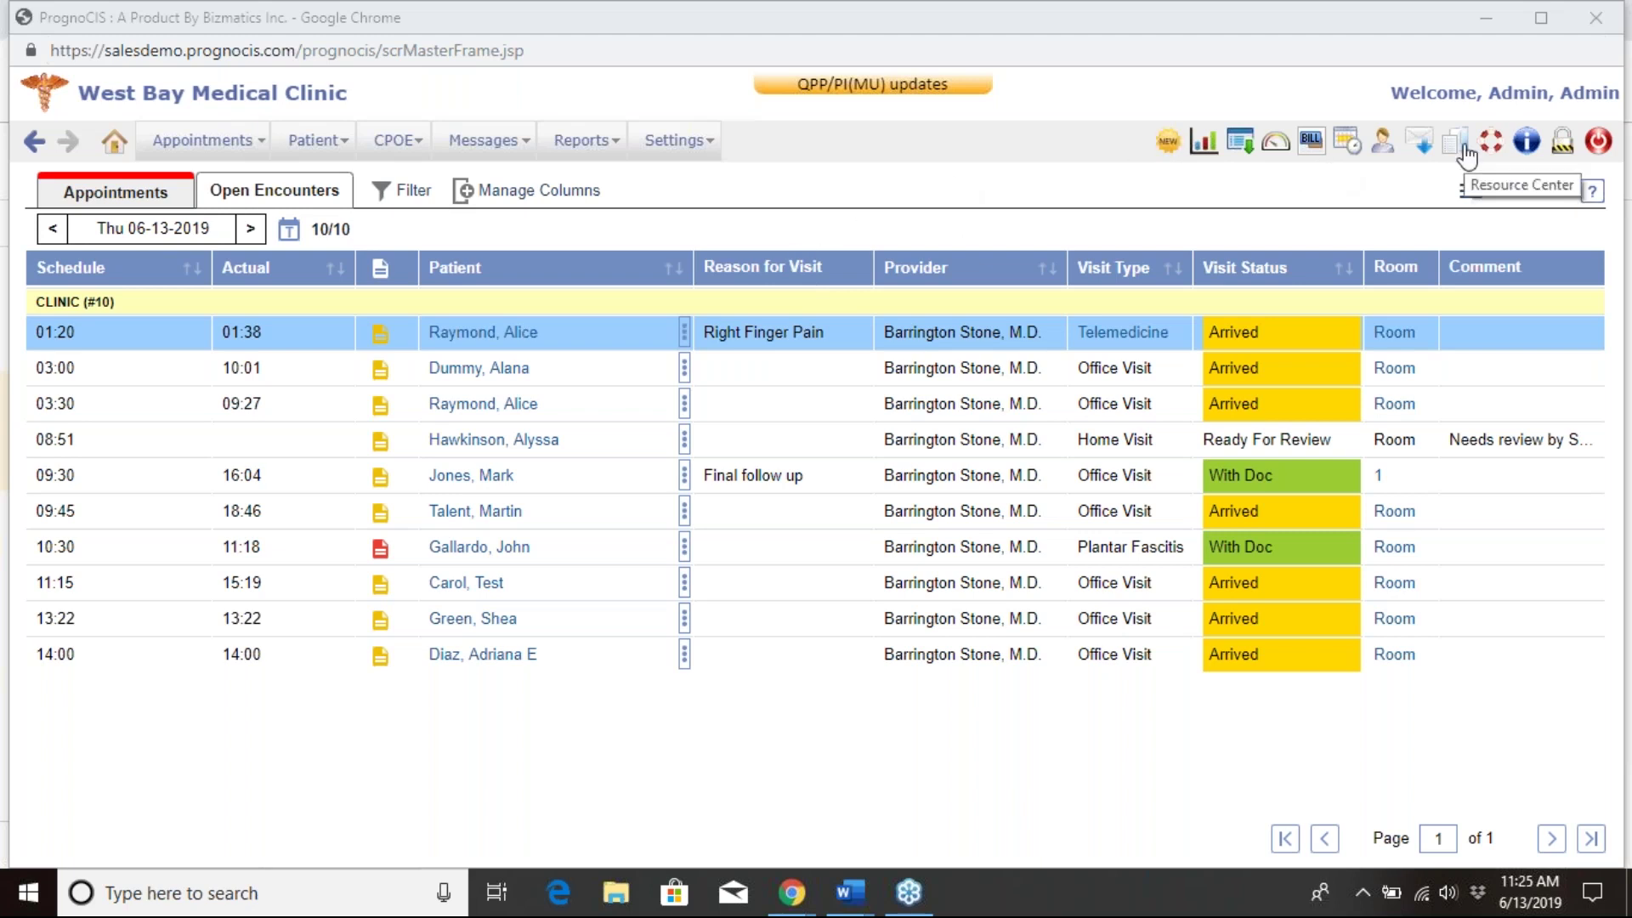
click(1169, 151)
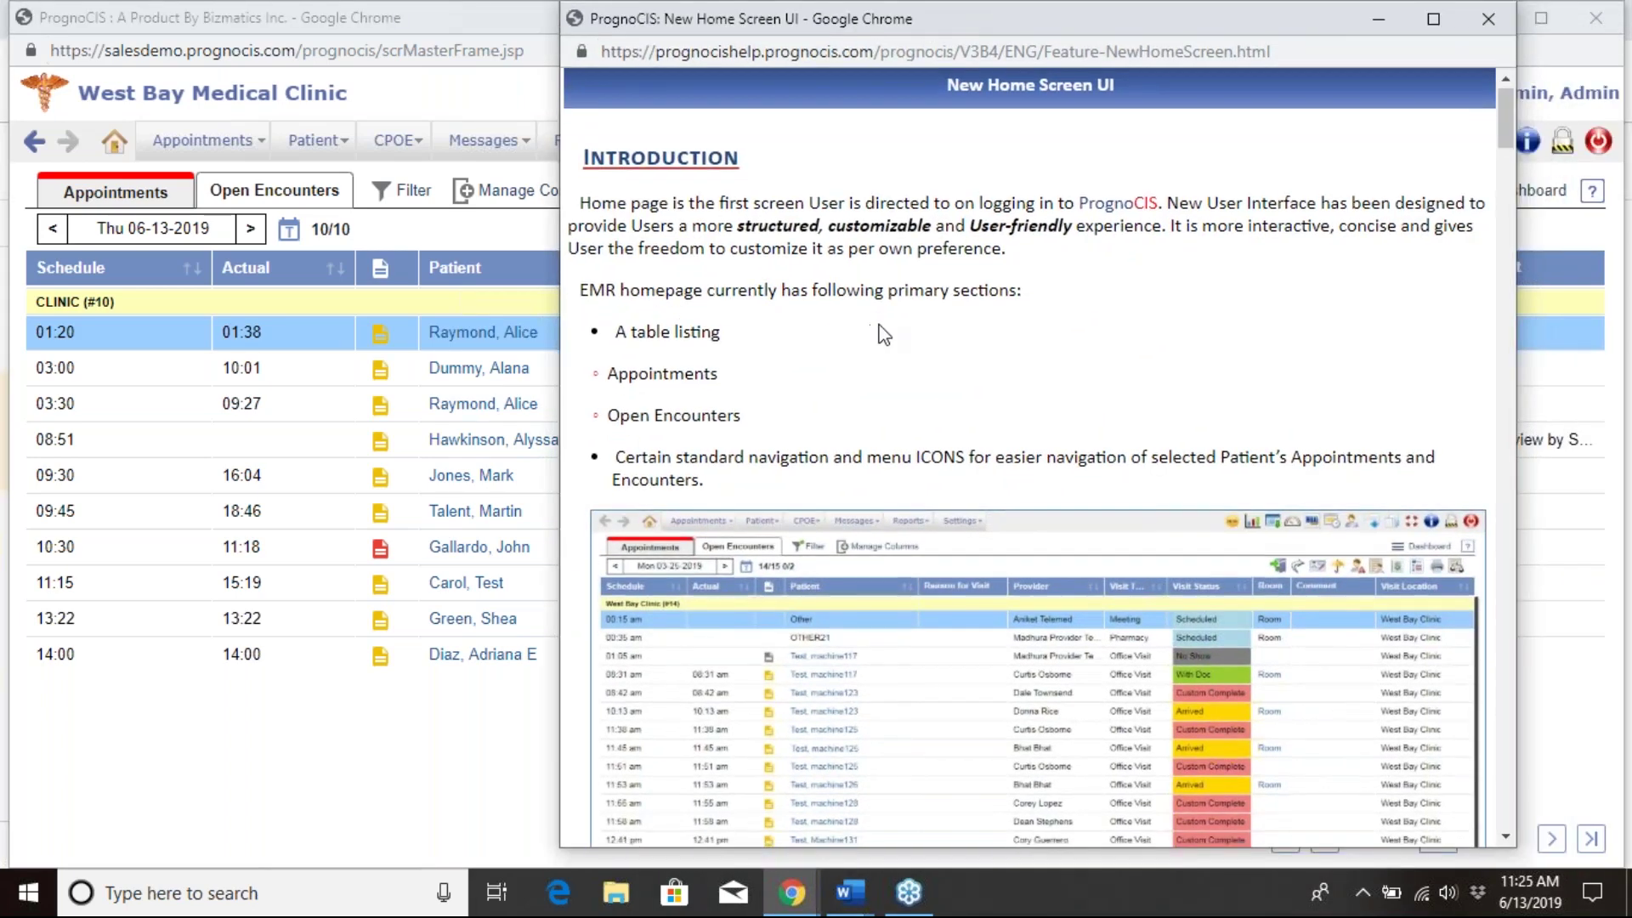
scroll(880, 340, down, 10)
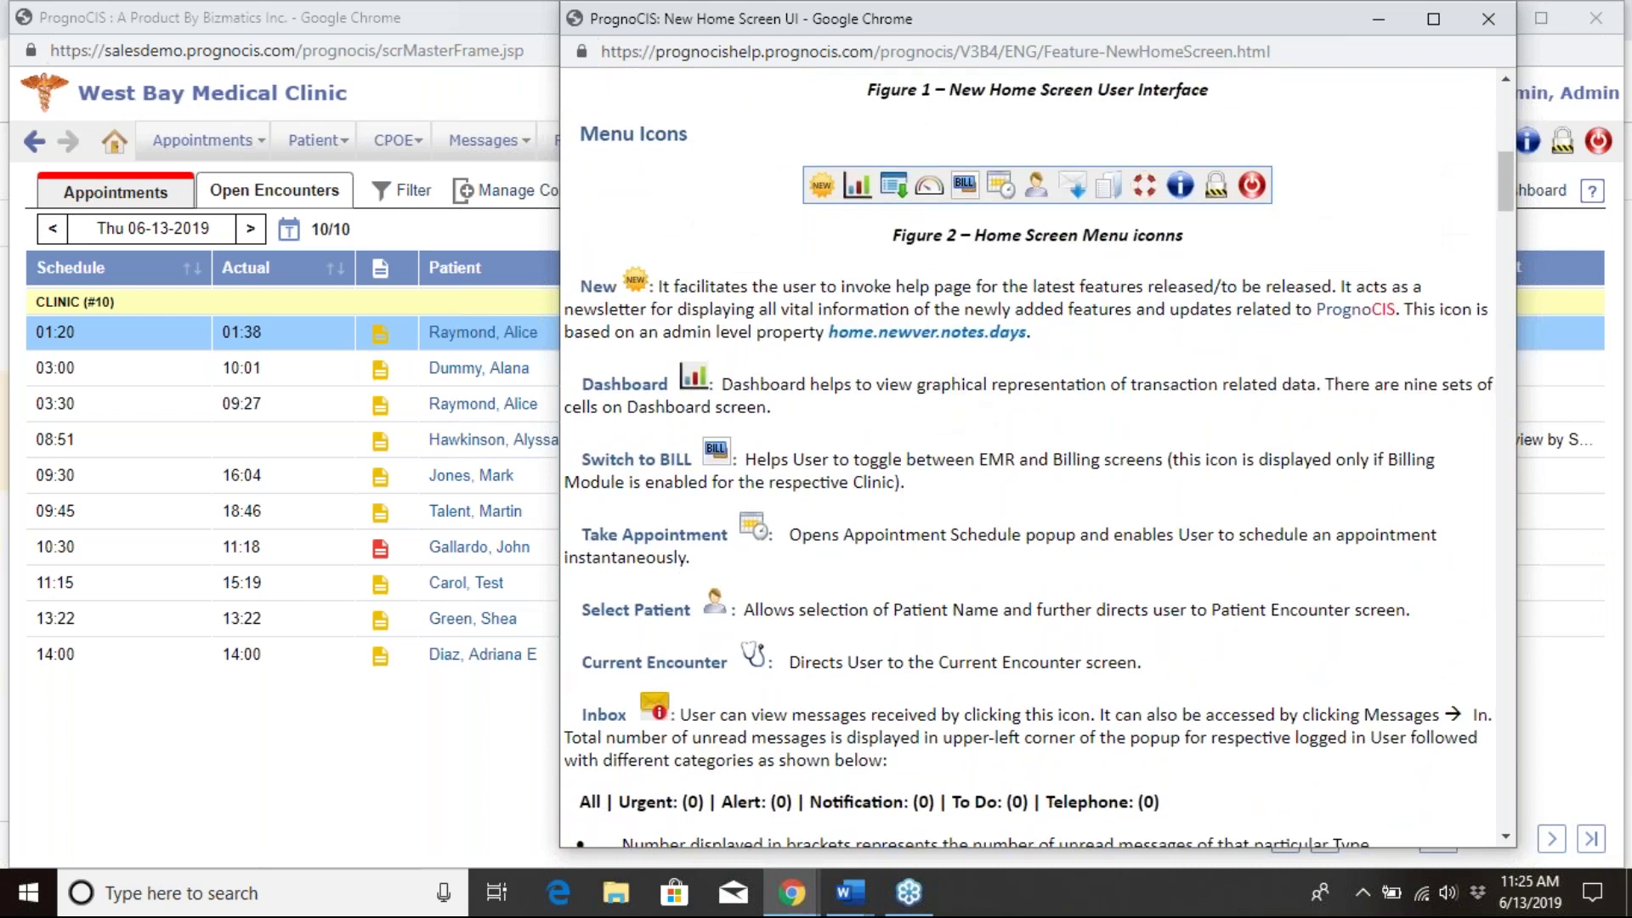
scroll(963, 417, down, 8)
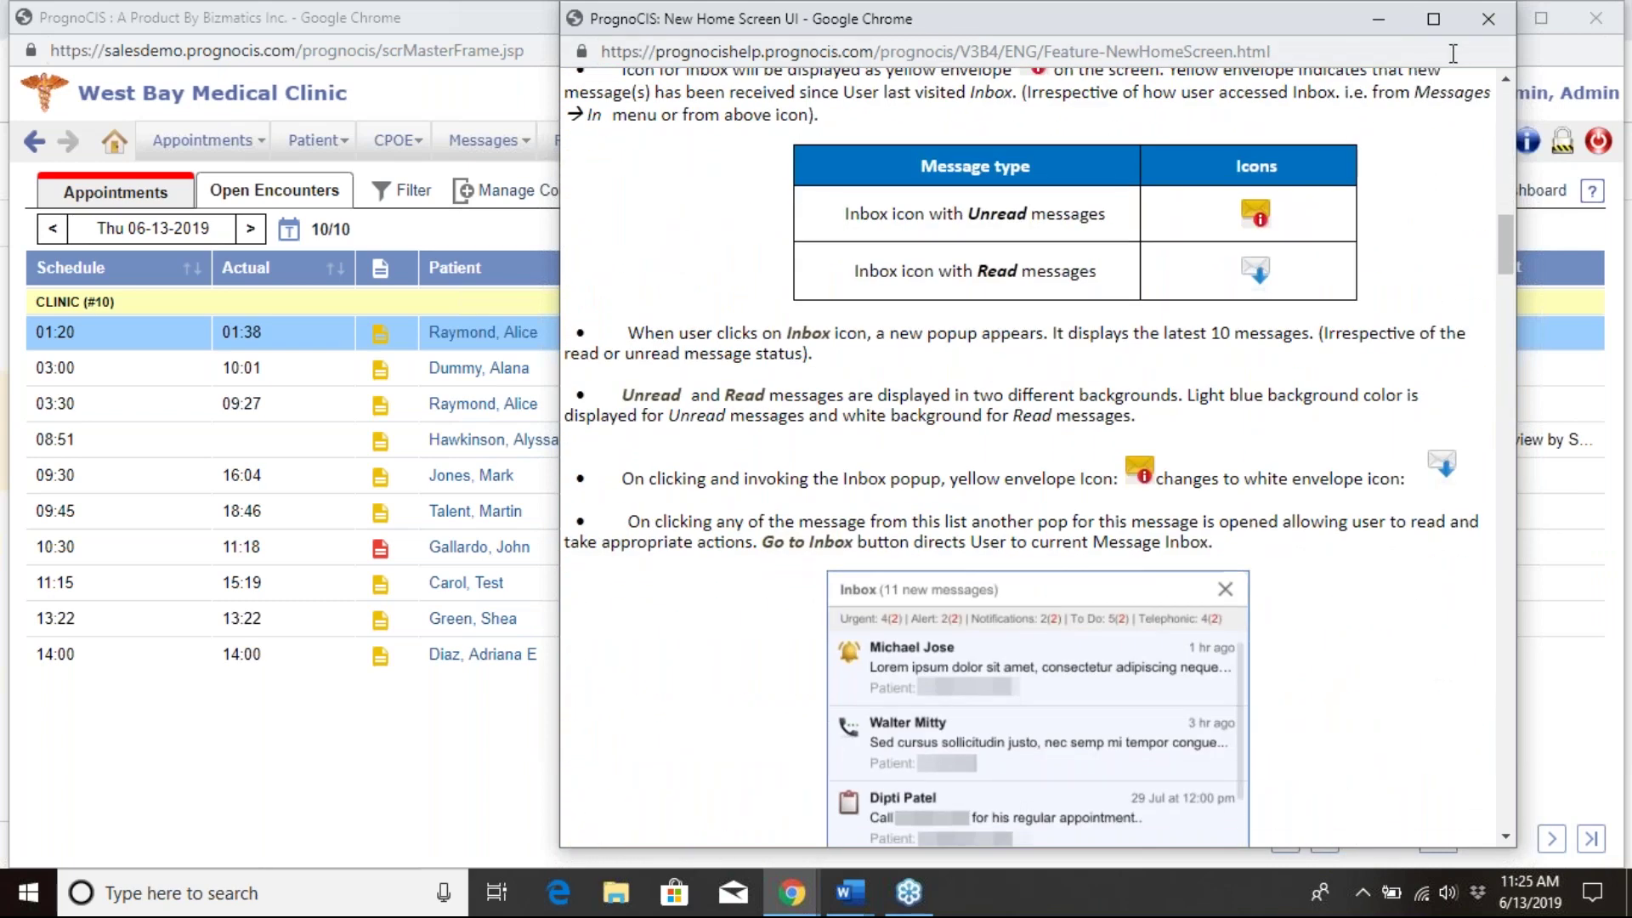
click(1489, 18)
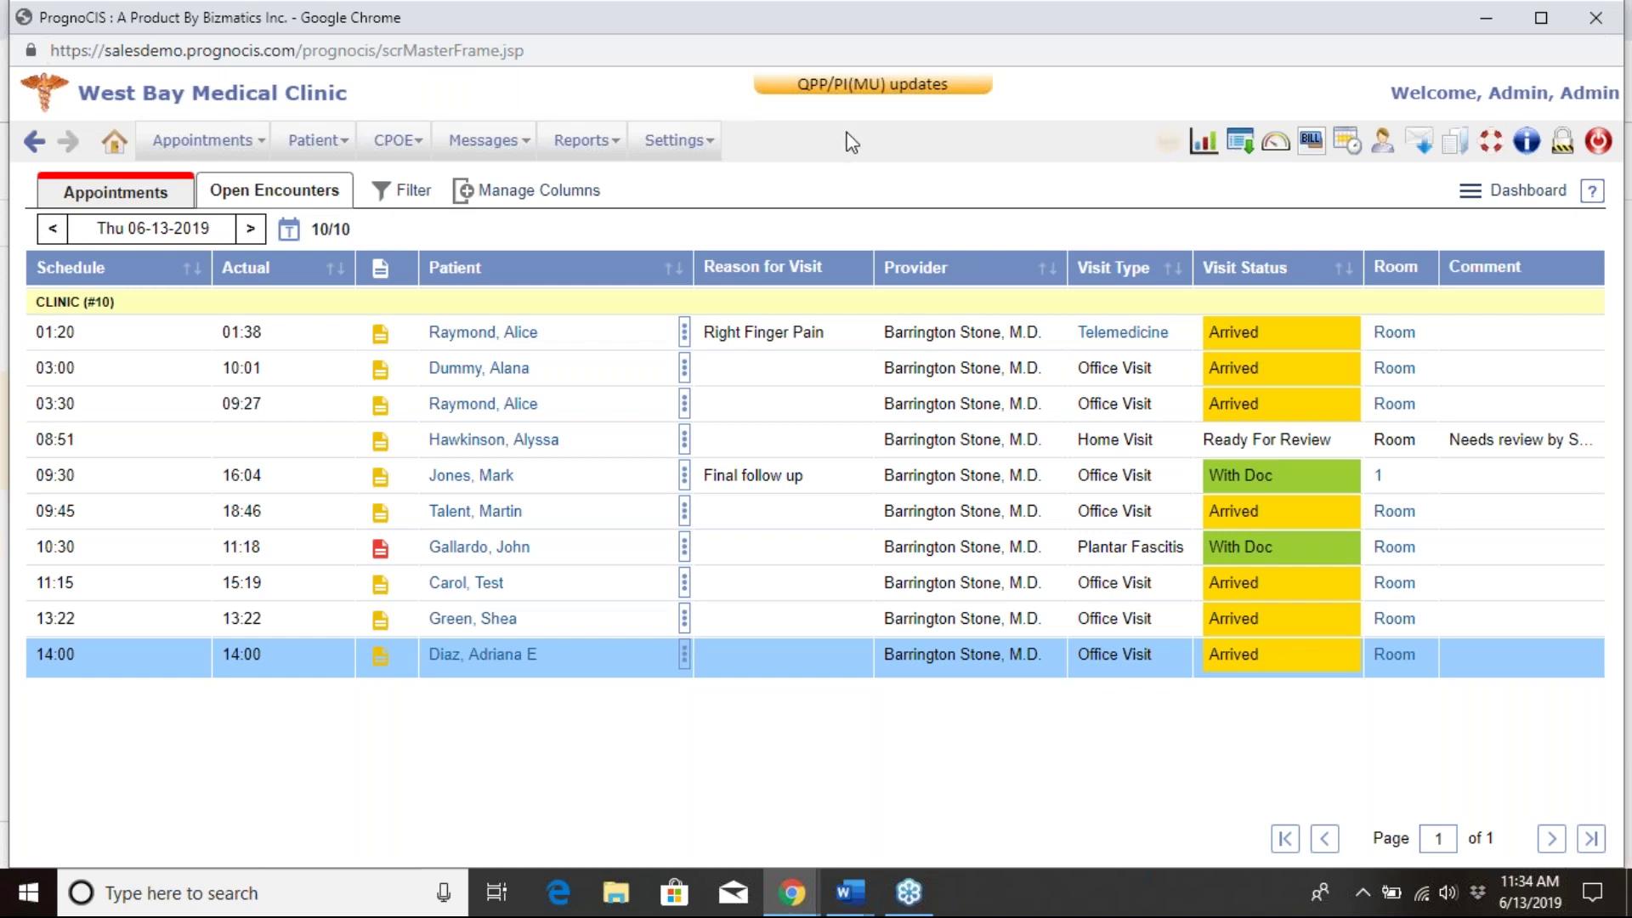
Step: Reopen the New Home Screen UI help page, reposition its window, and examine the Menu Icons section
click(1177, 149)
drag(1156, 51, 933, 15)
scroll(916, 450, down, 9)
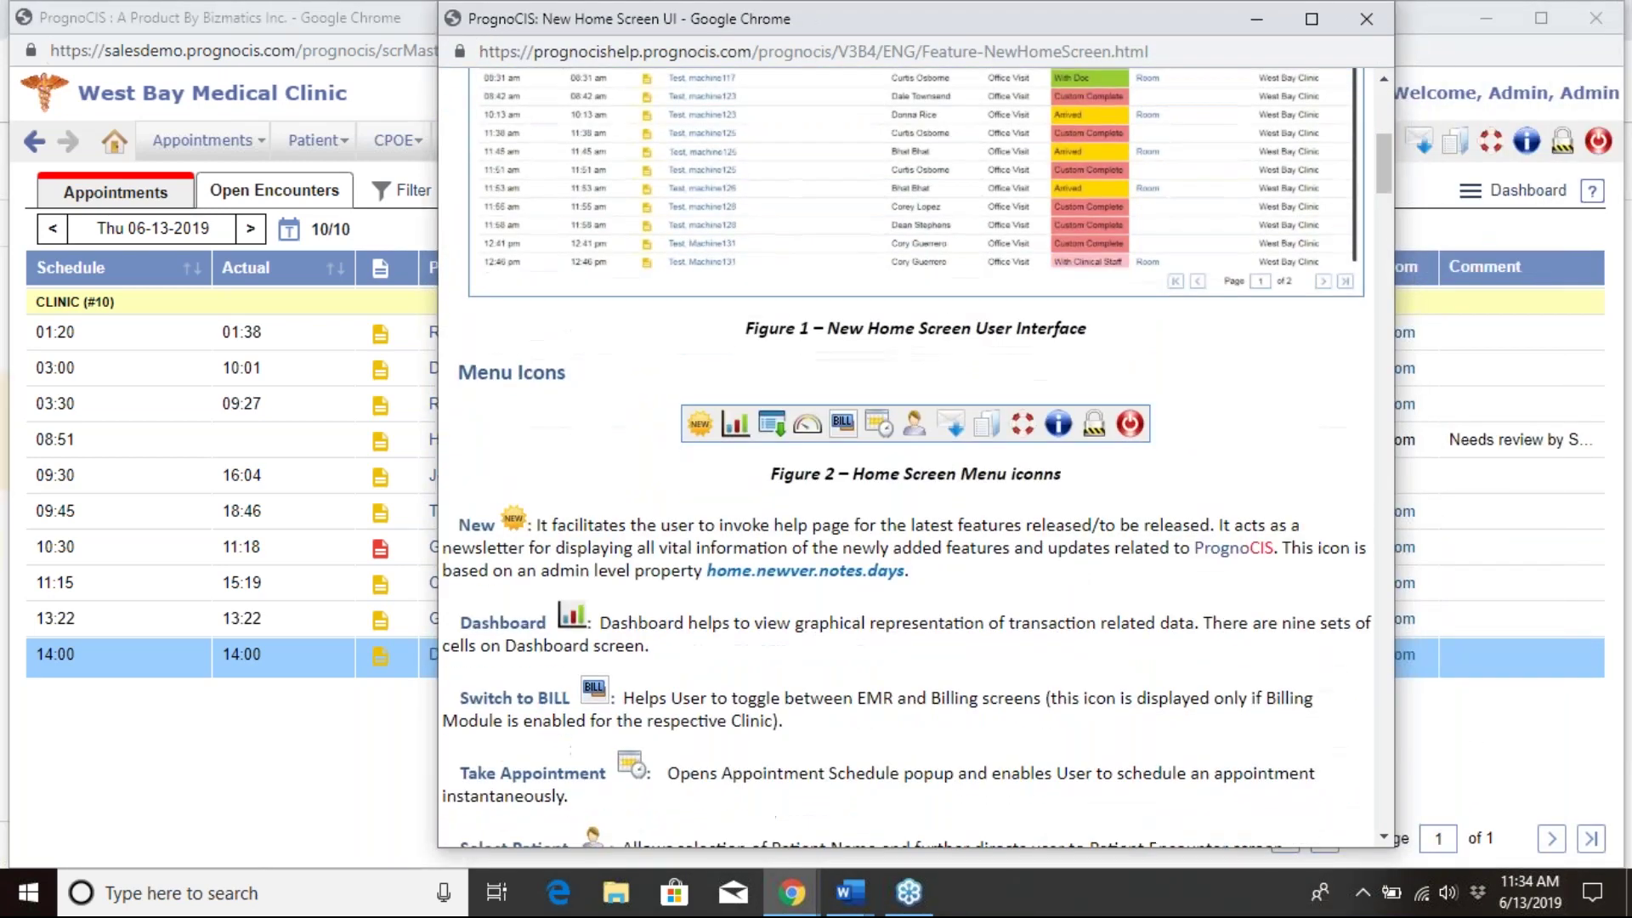